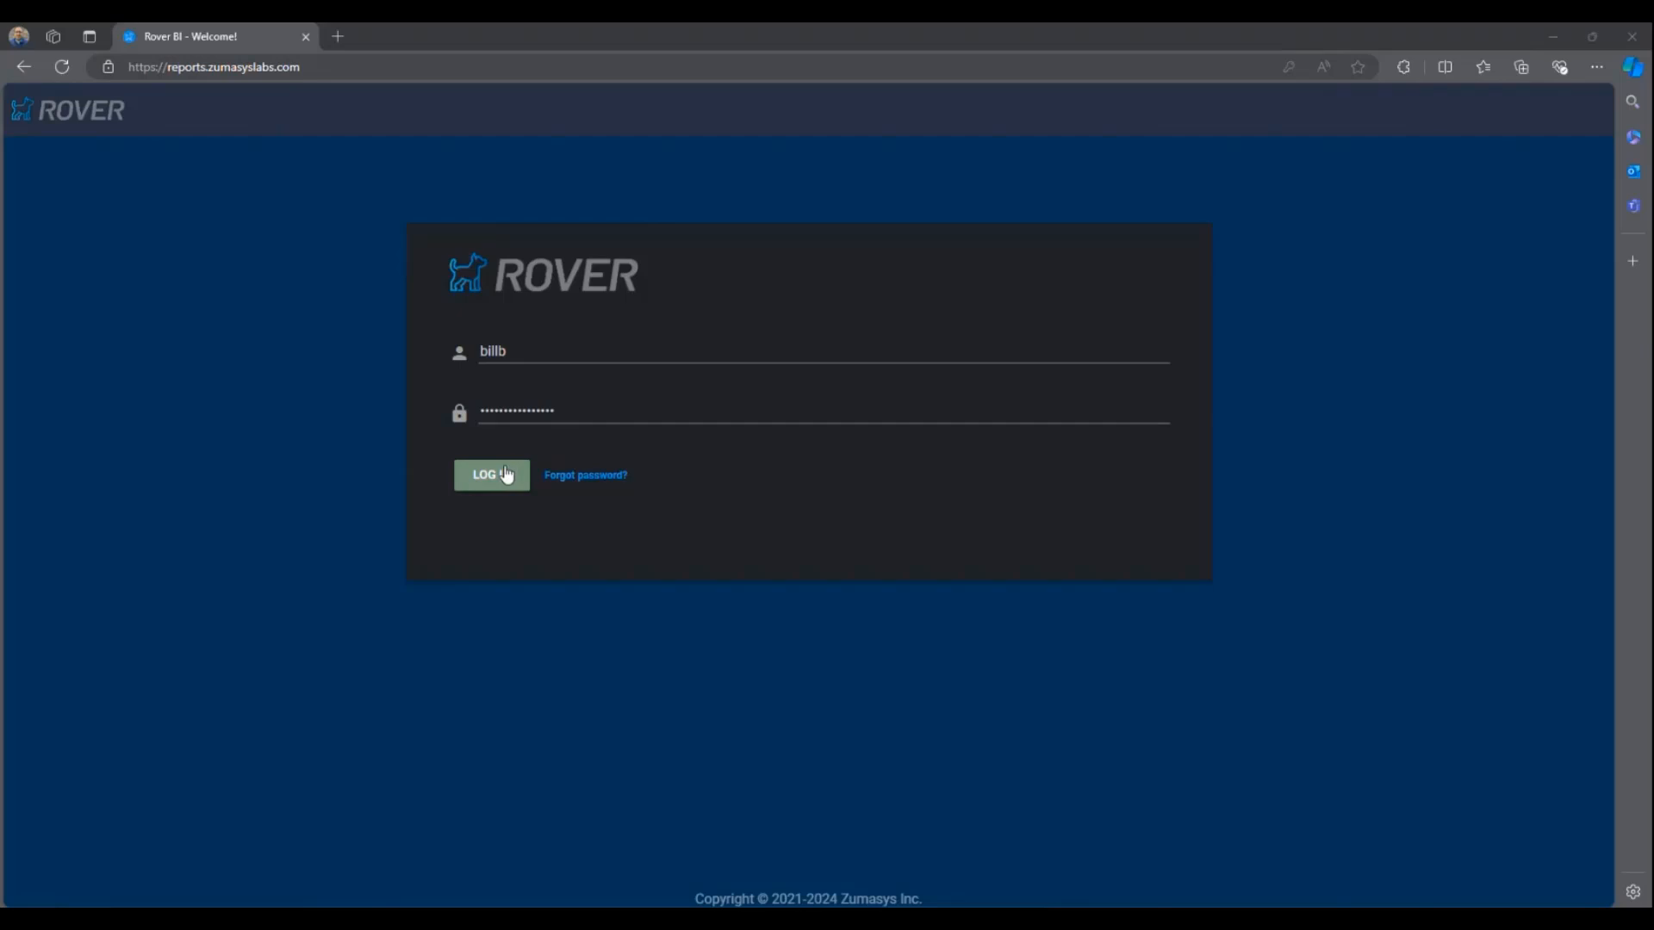
Step: Log in and start a new PostgreSQL datasource named Webinar northwind
left_click(510, 472)
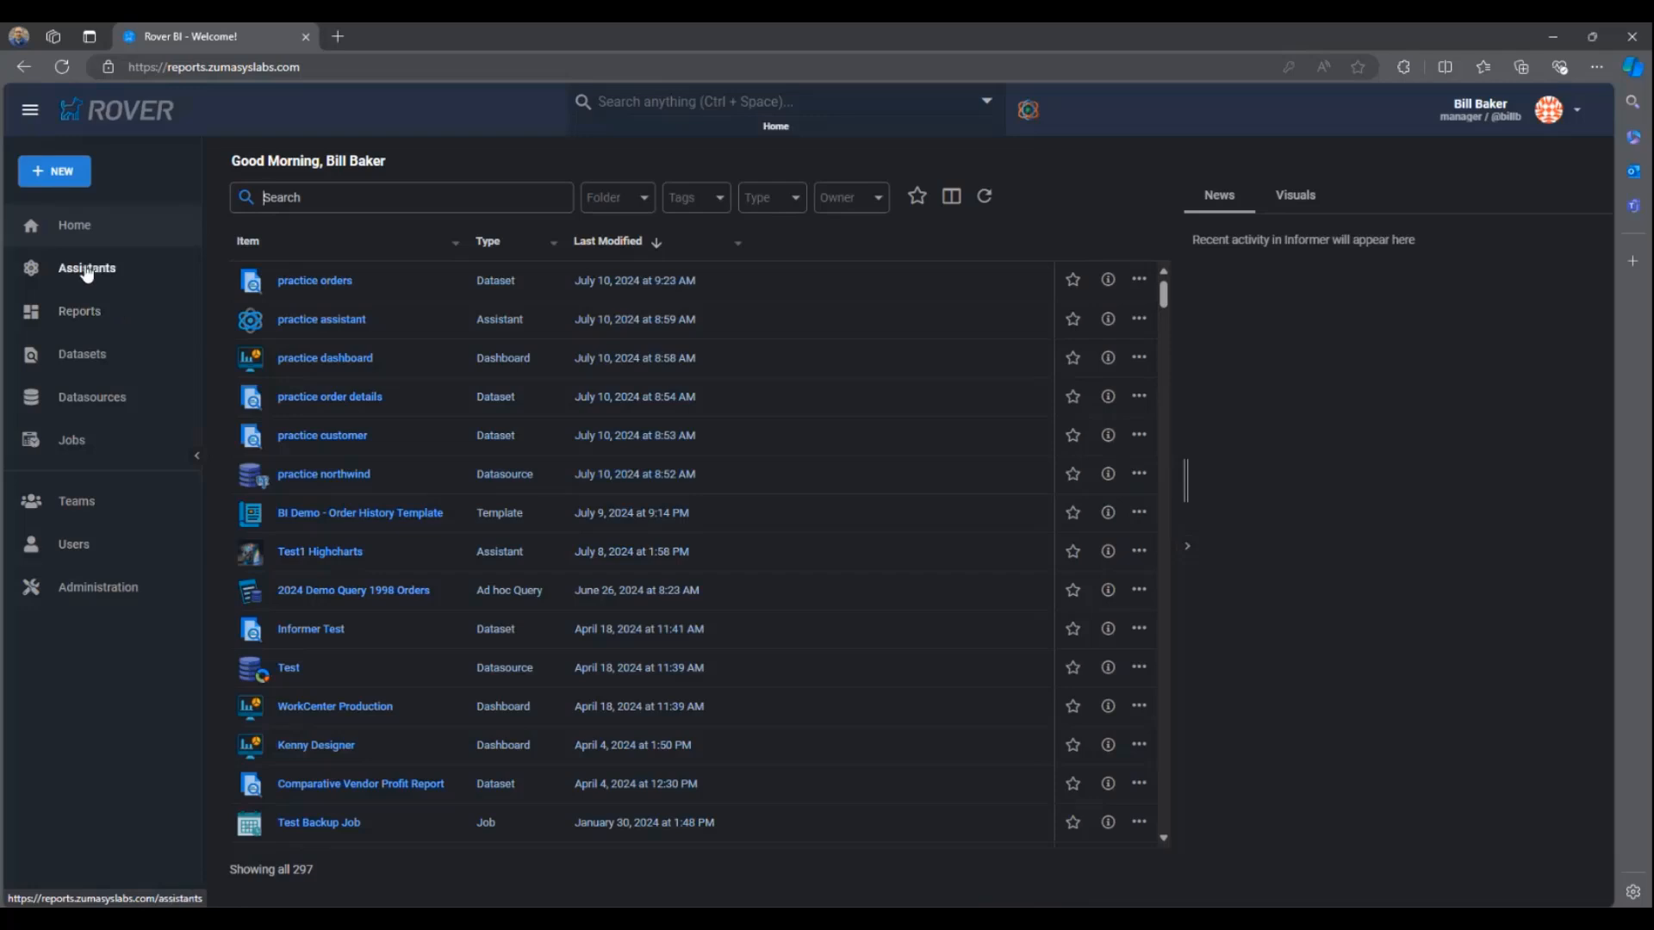
left_click(55, 171)
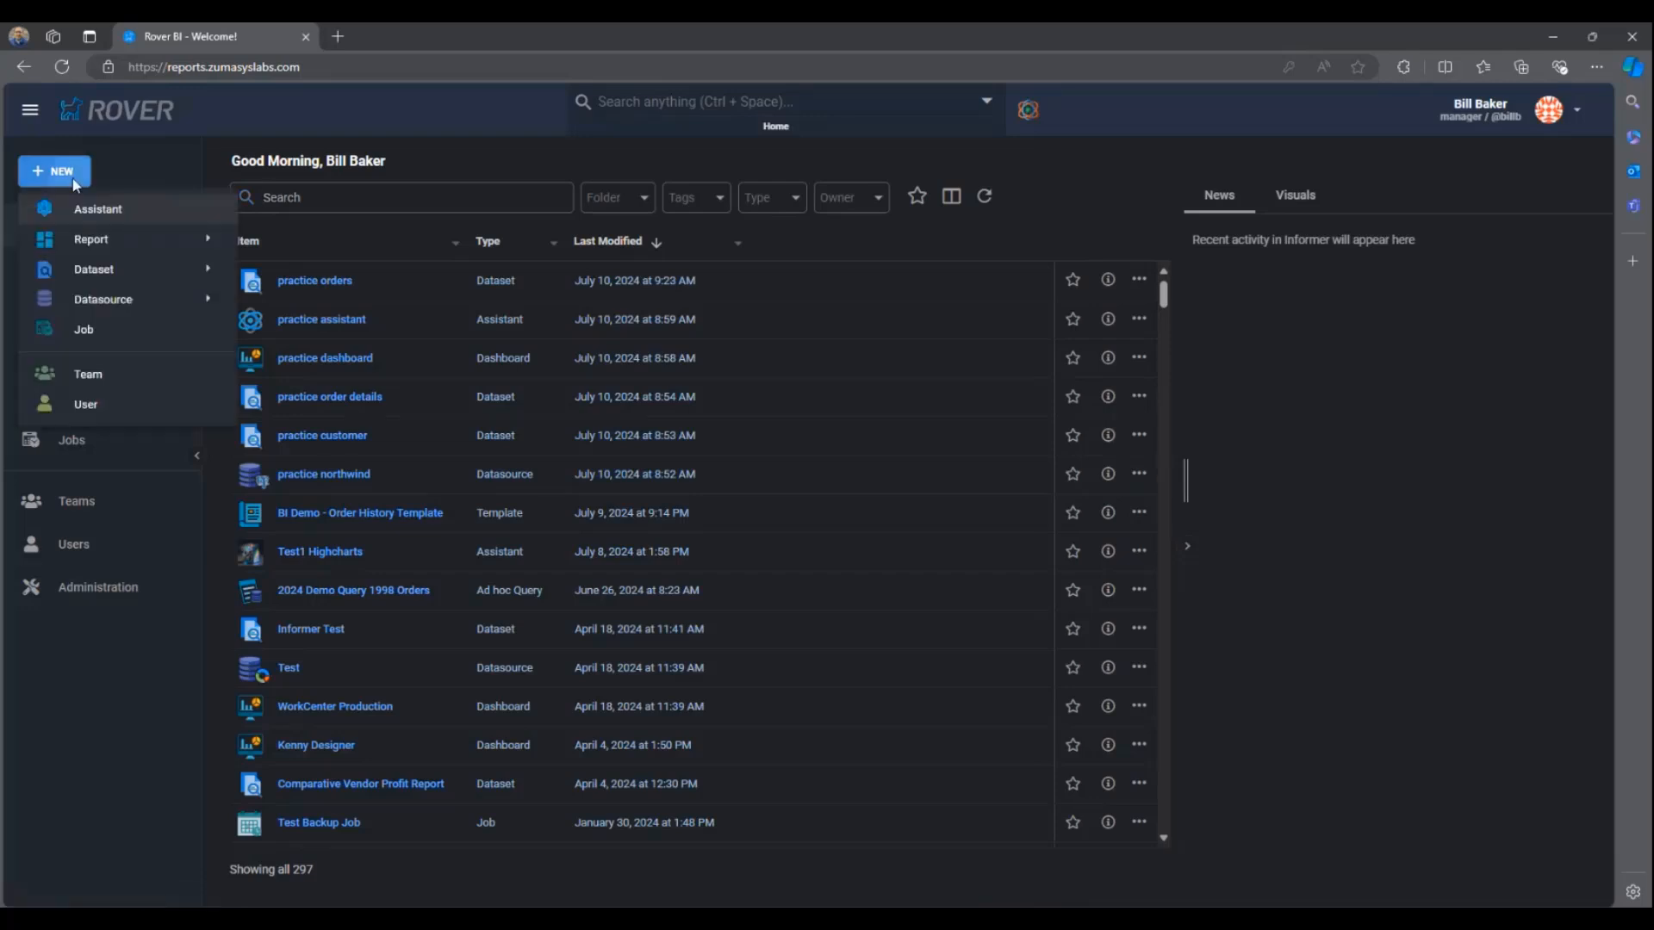
left_click(213, 300)
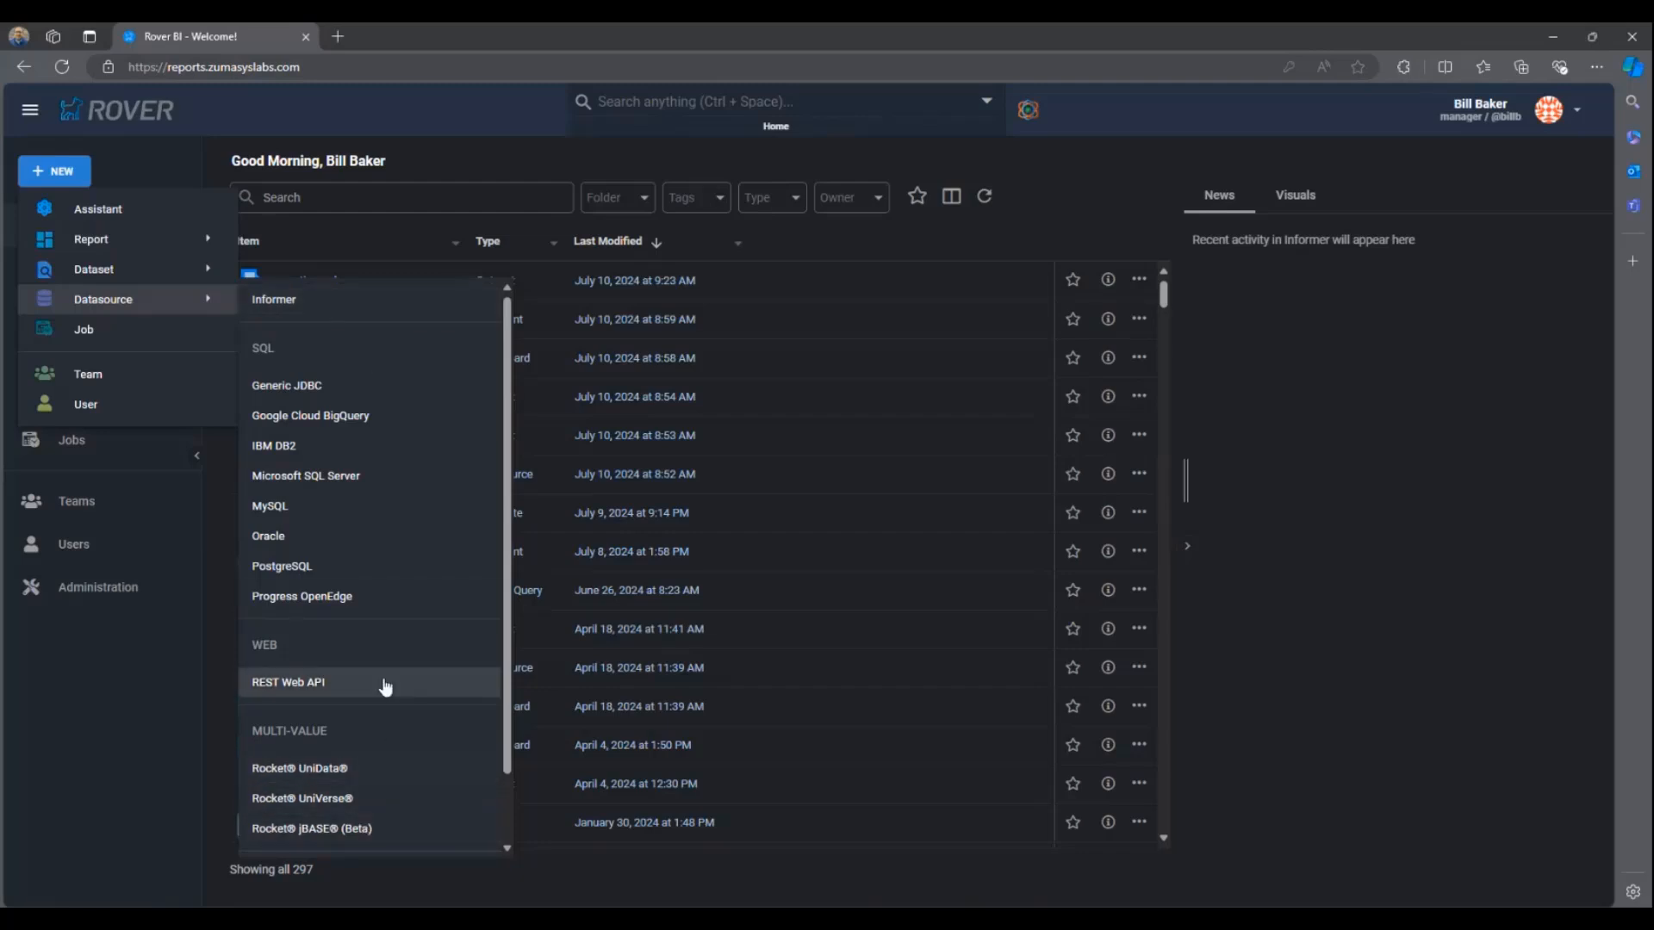
left_click(375, 571)
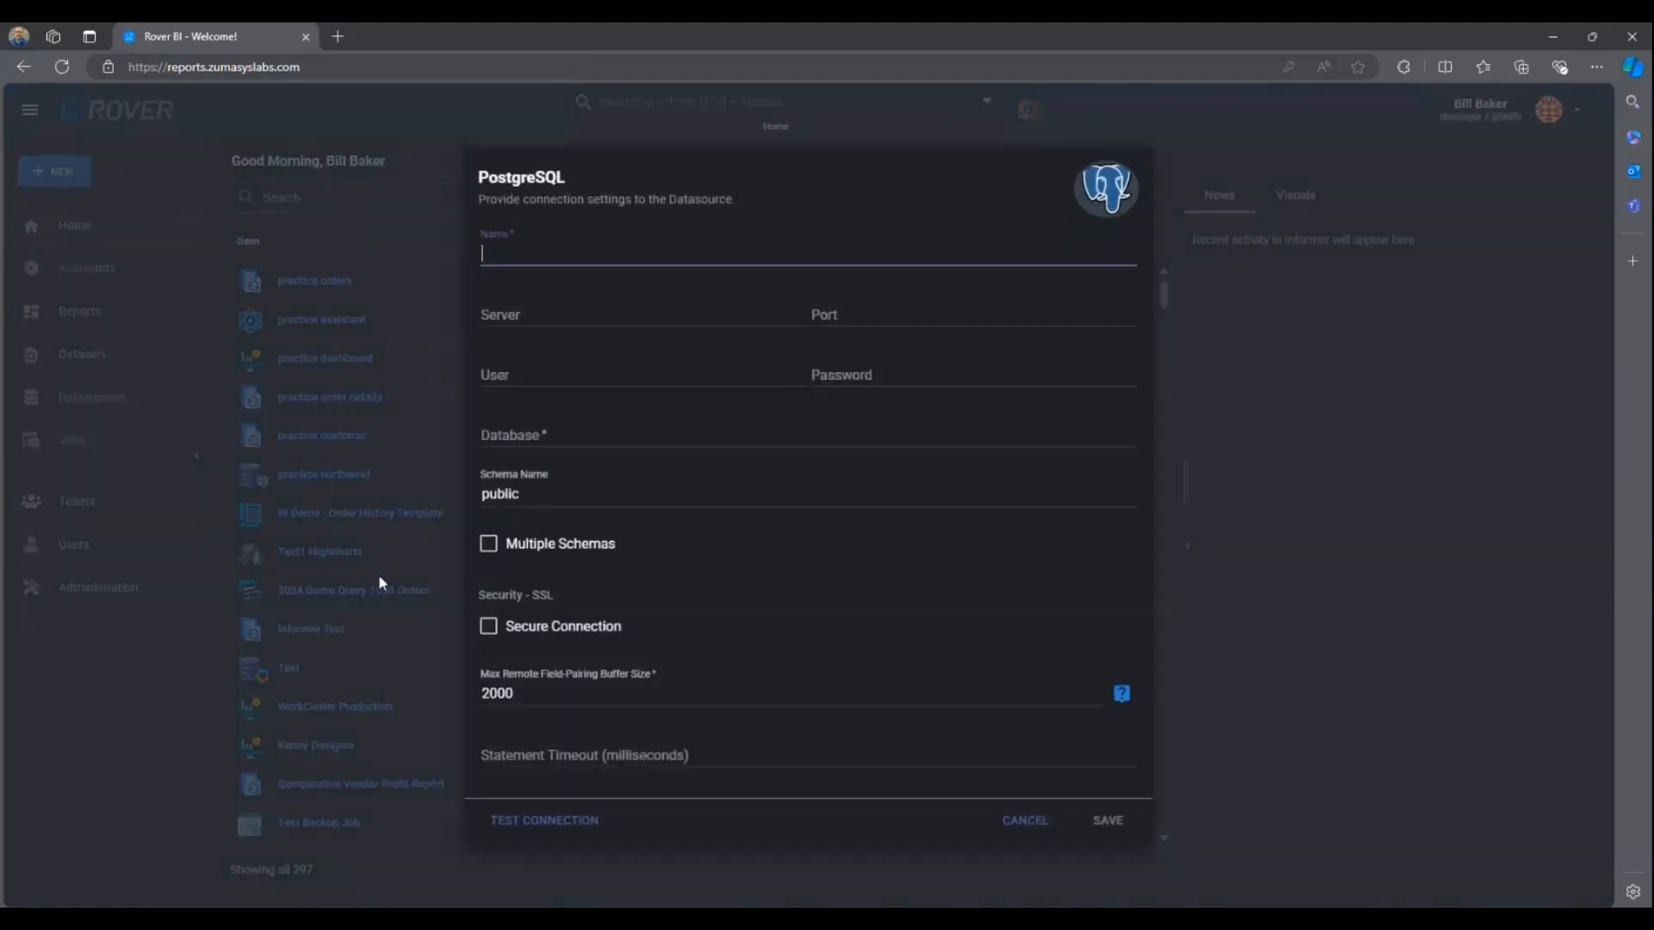
type("Webi")
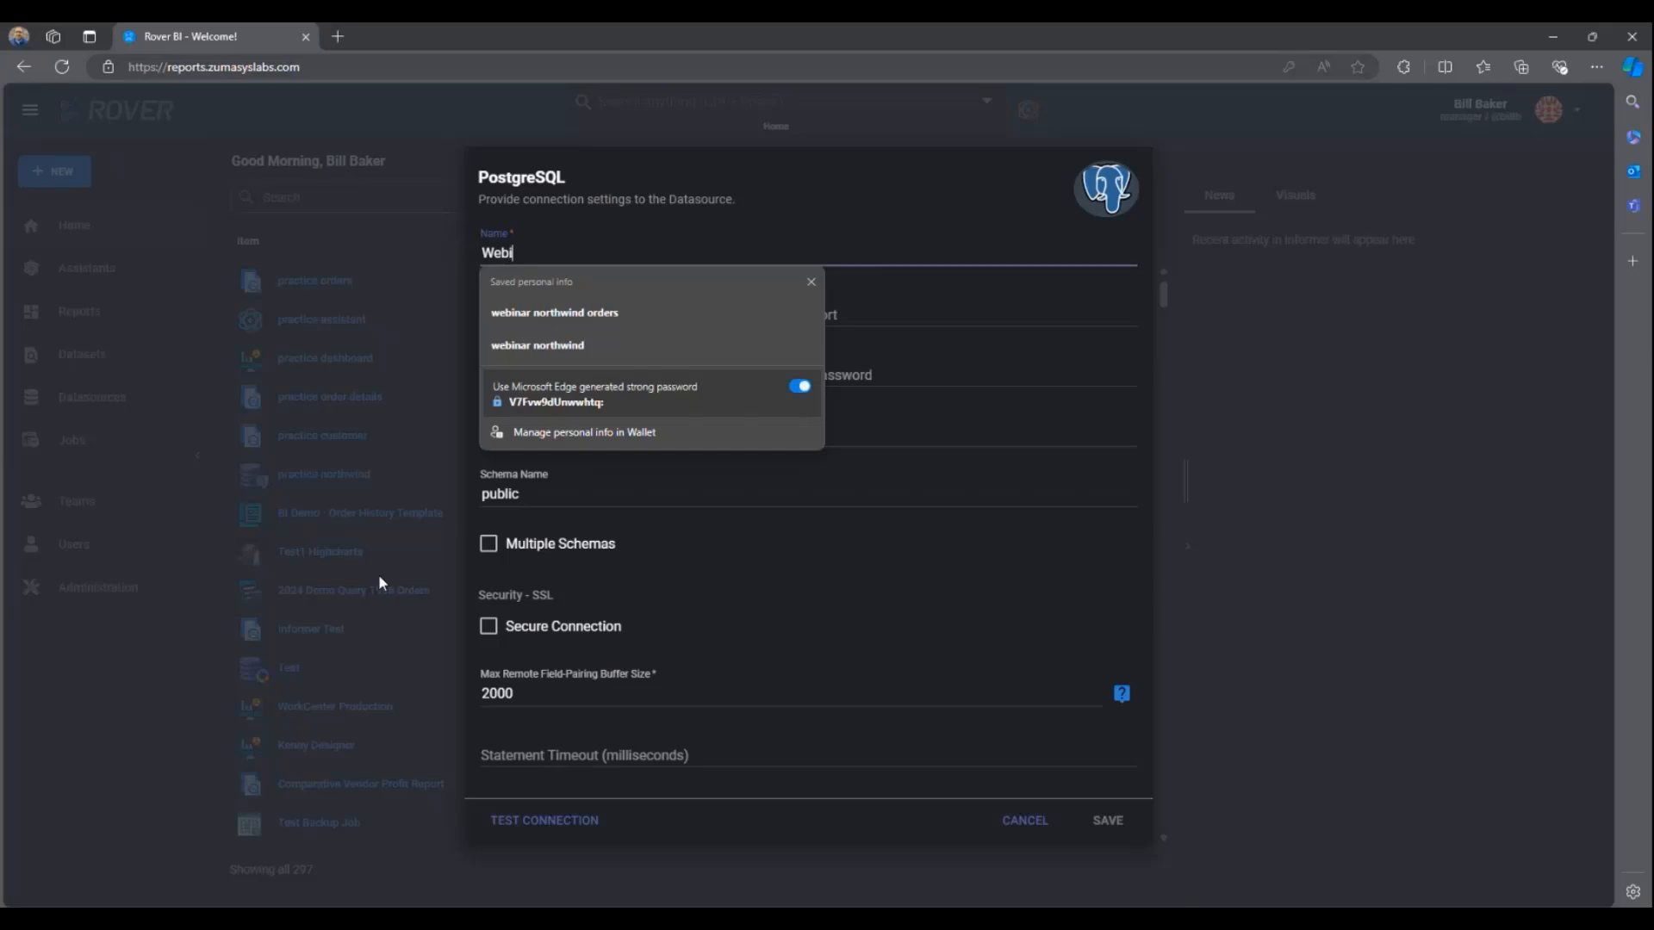
type("nar northwind")
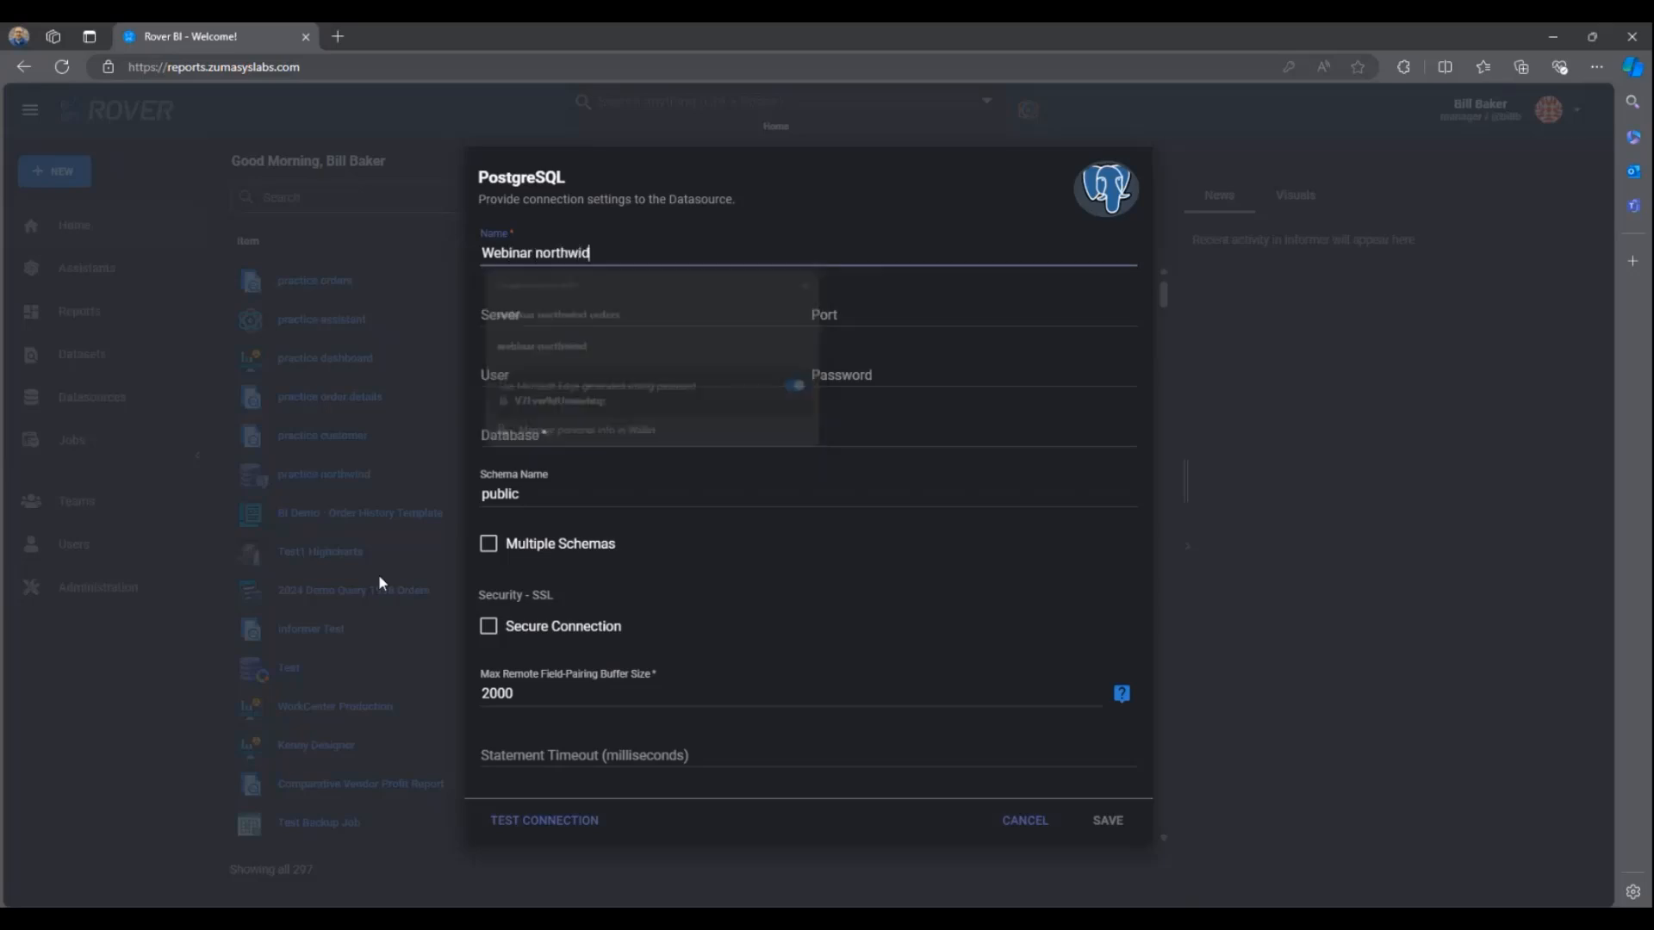
key("Tab")
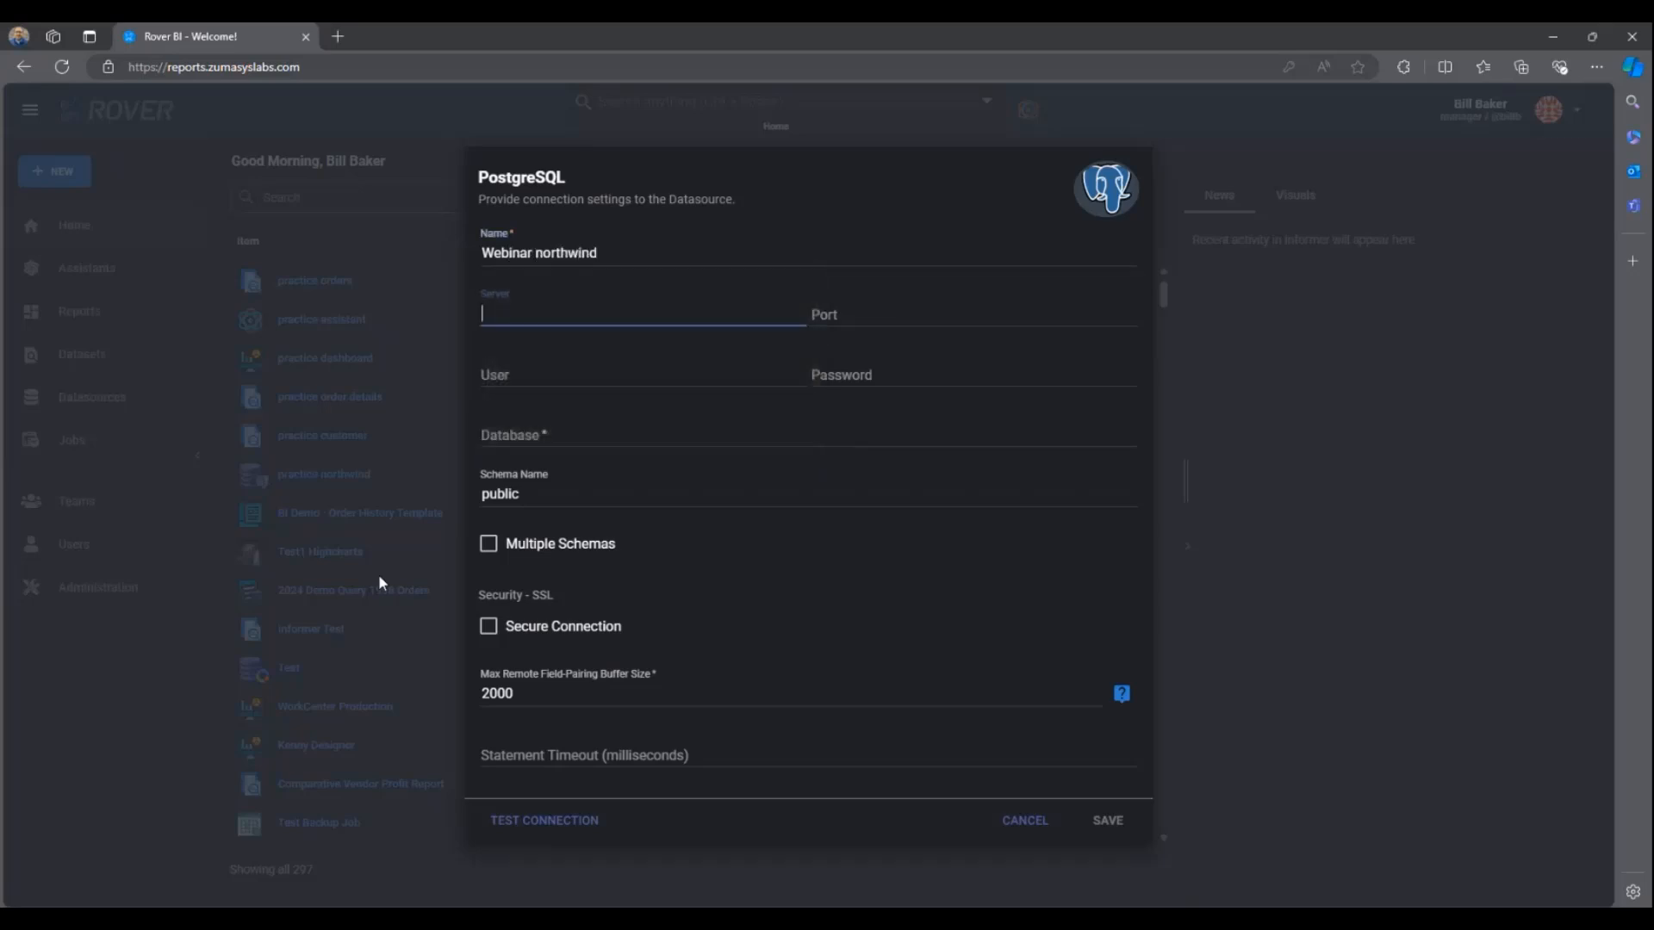
Step: Set the datasource's server to postgres, its port to 5432 and its user to northwinduser
type("postgres")
key("Tab")
type("5432")
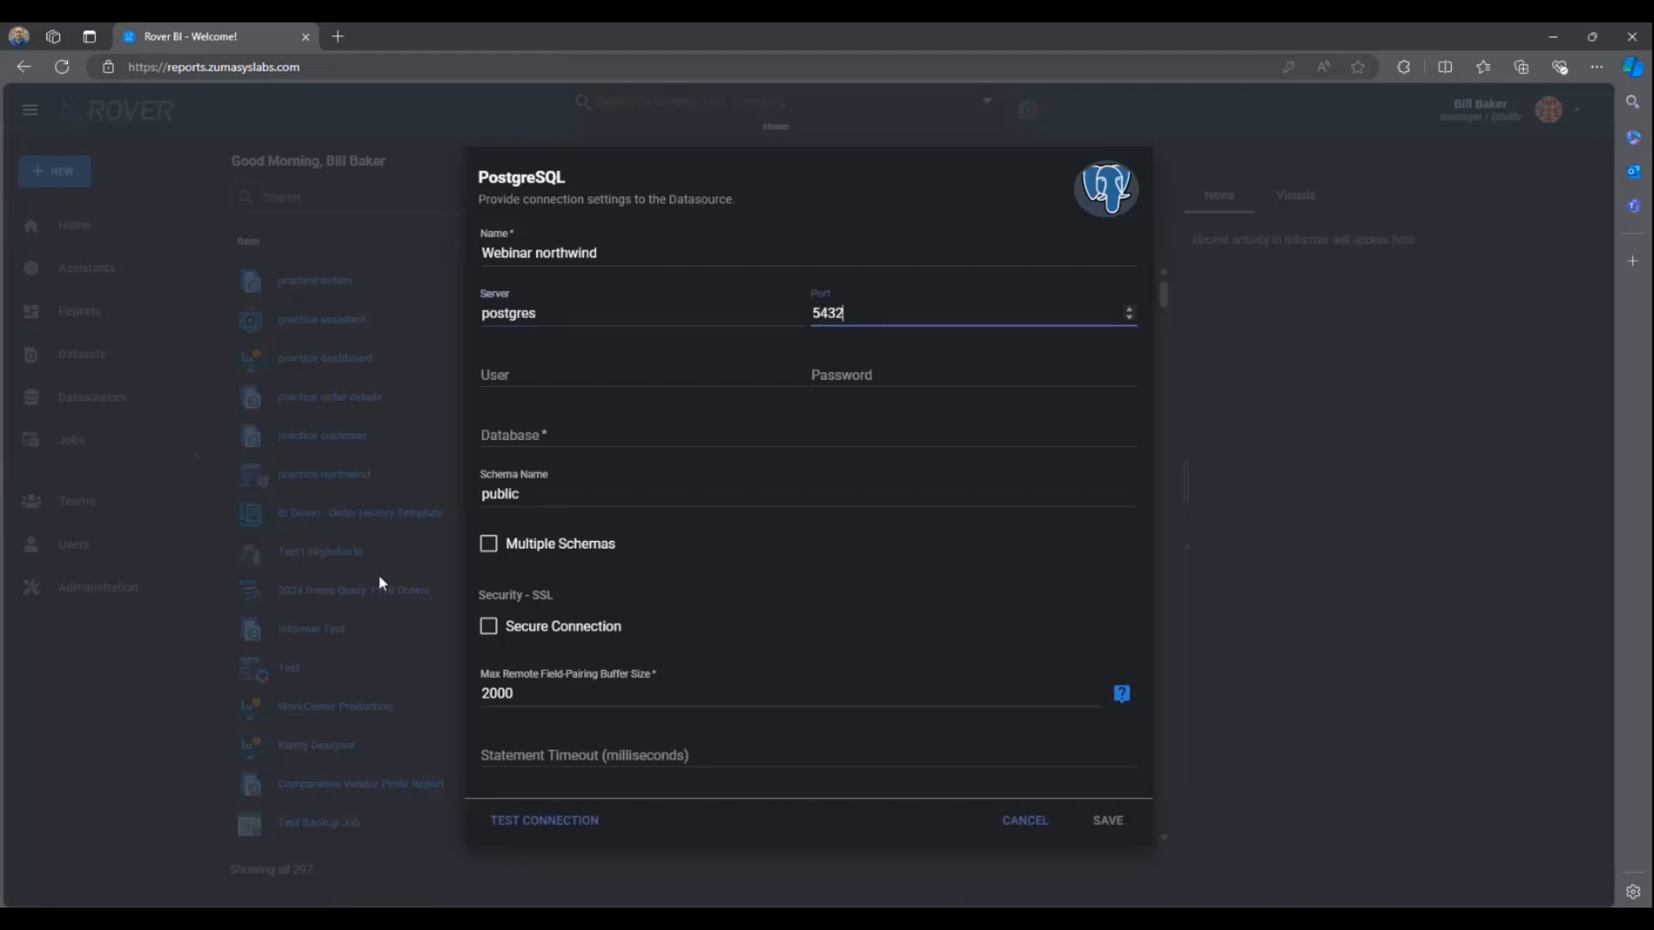
key("Tab")
type("north")
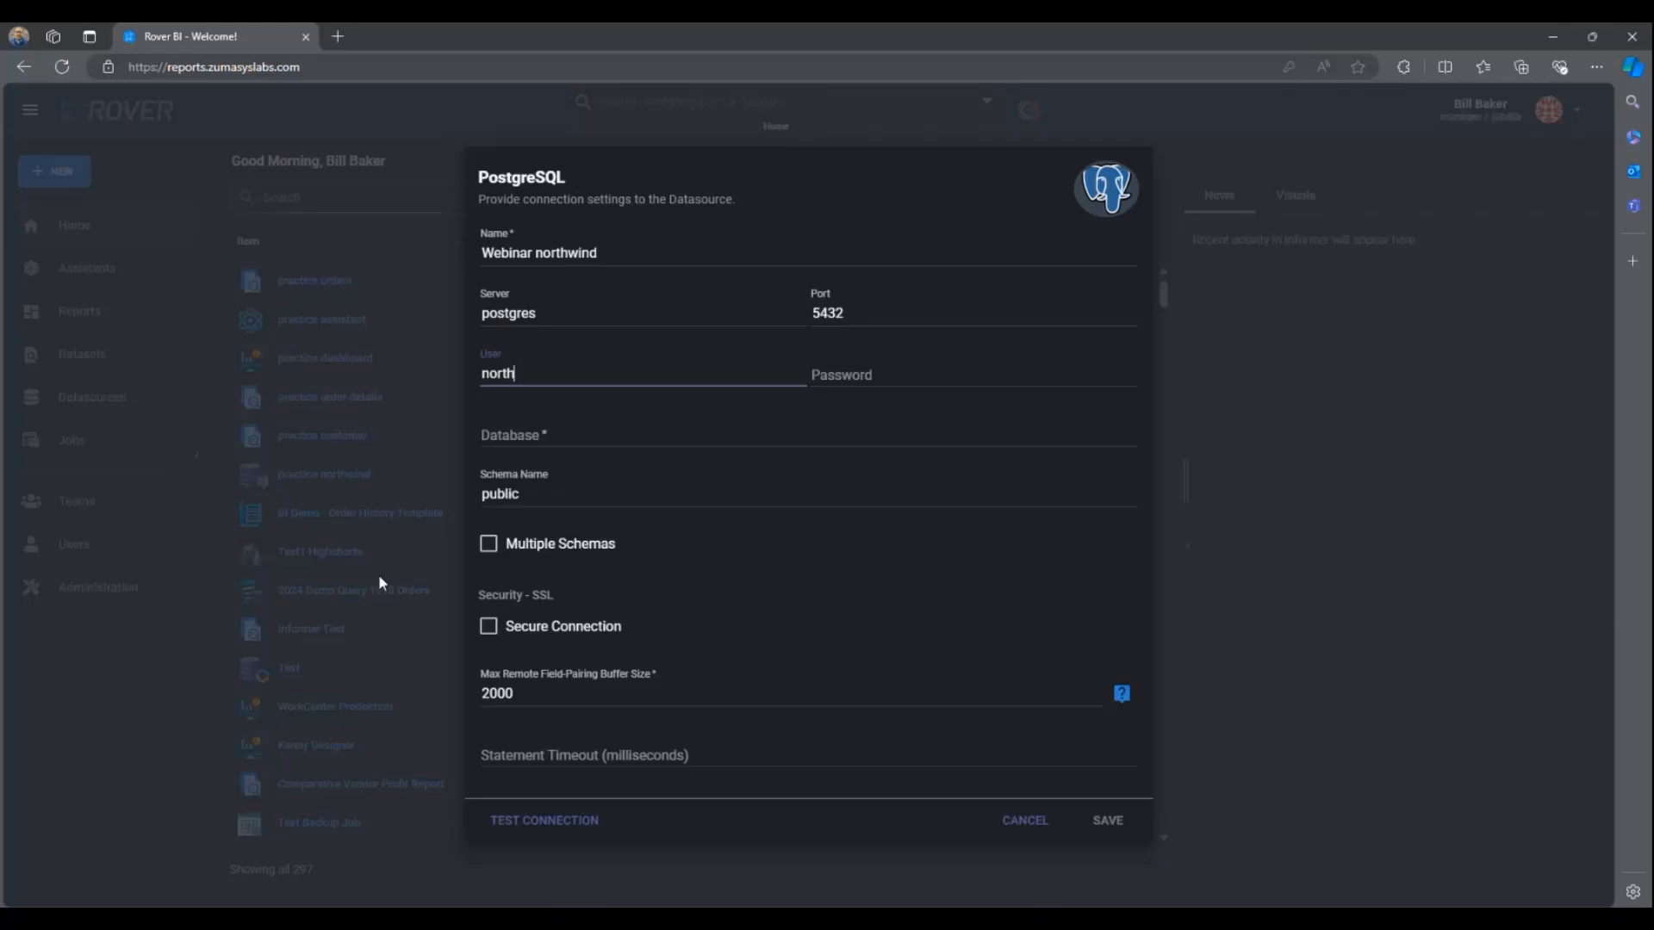
type("winduser")
Step: Enter the database user's password and the database northwind, and save the datasource after testing its connection
key("Tab")
type("•••••")
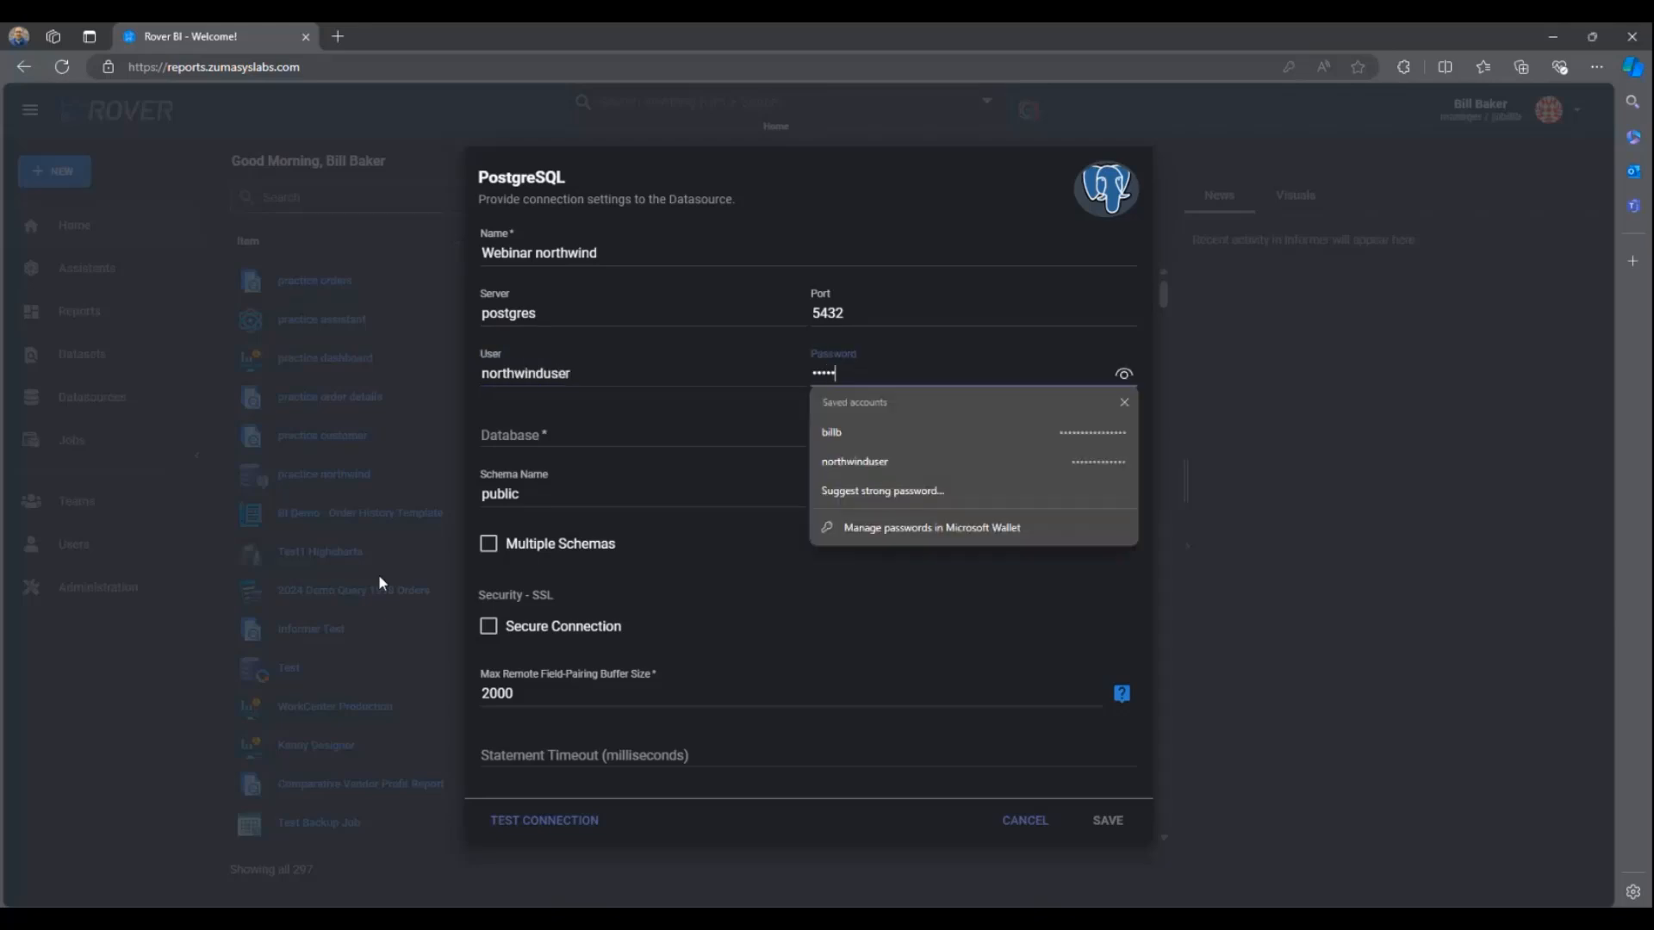
type("••••••••")
key("Tab")
type("northwind")
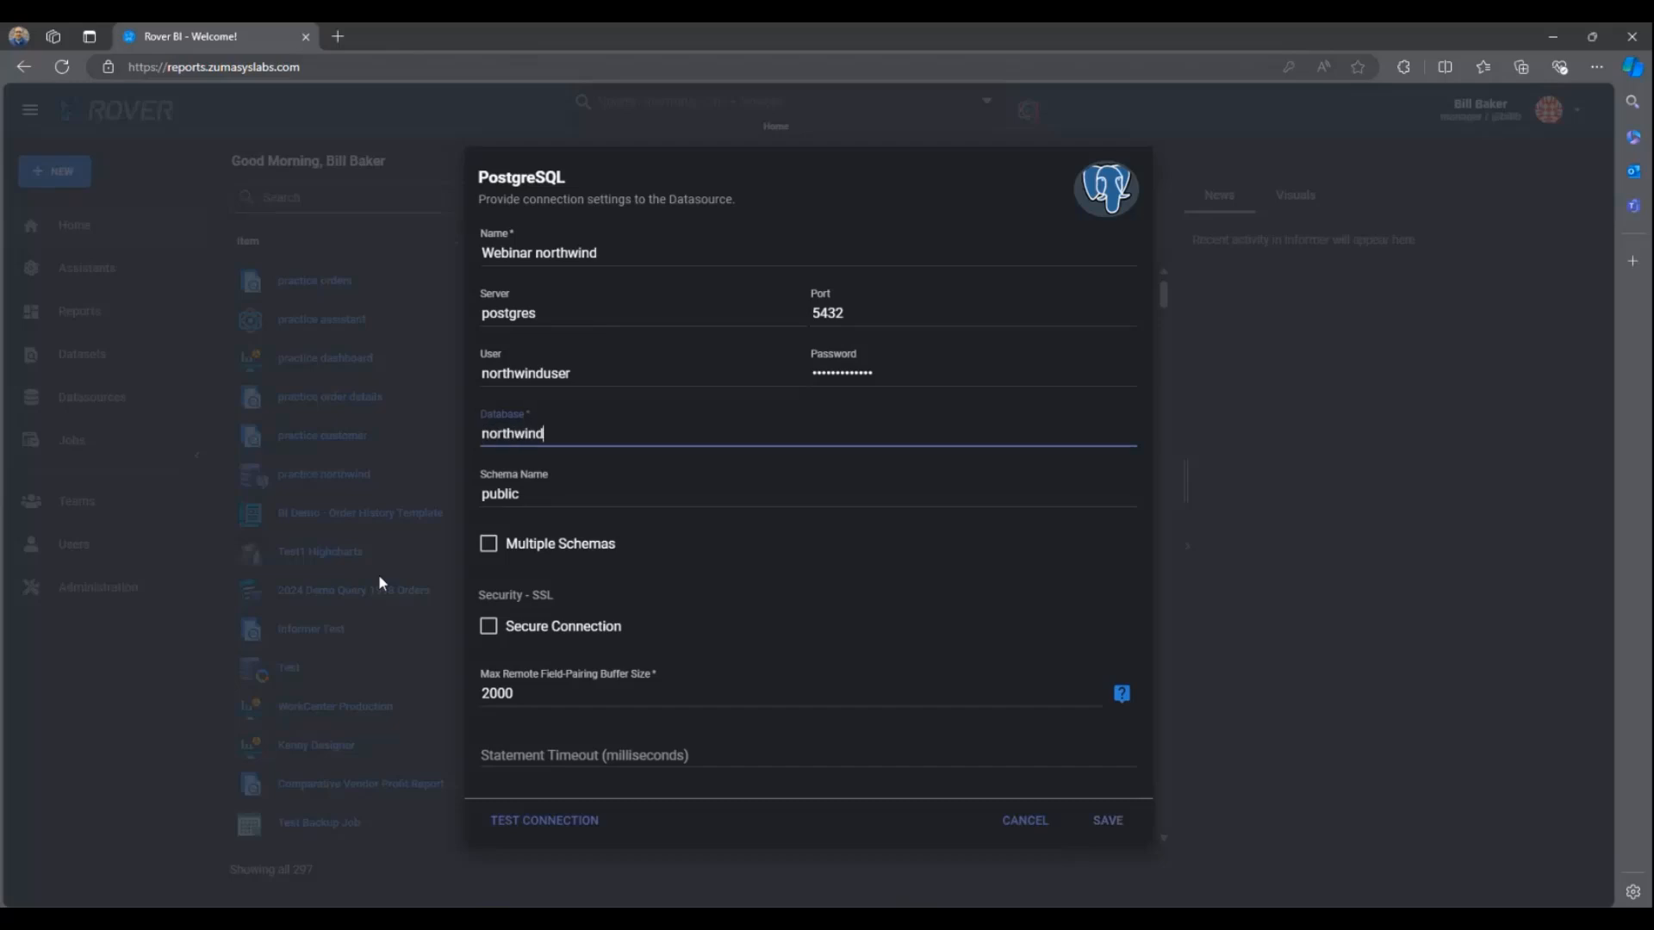
left_click(579, 819)
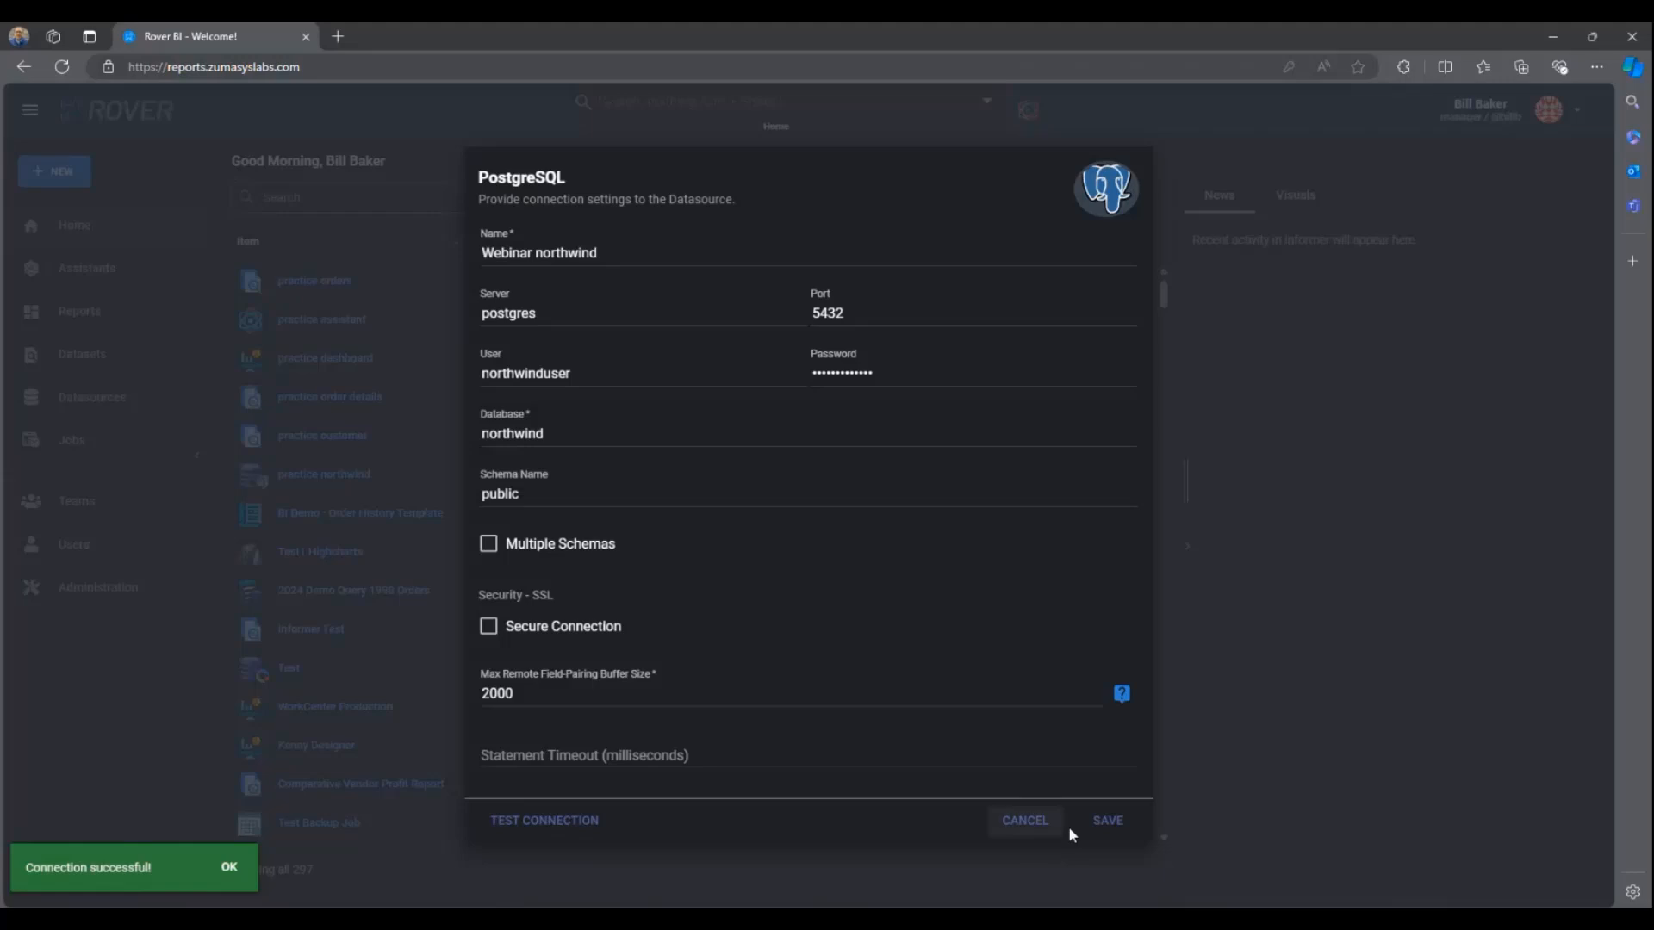
left_click(1091, 820)
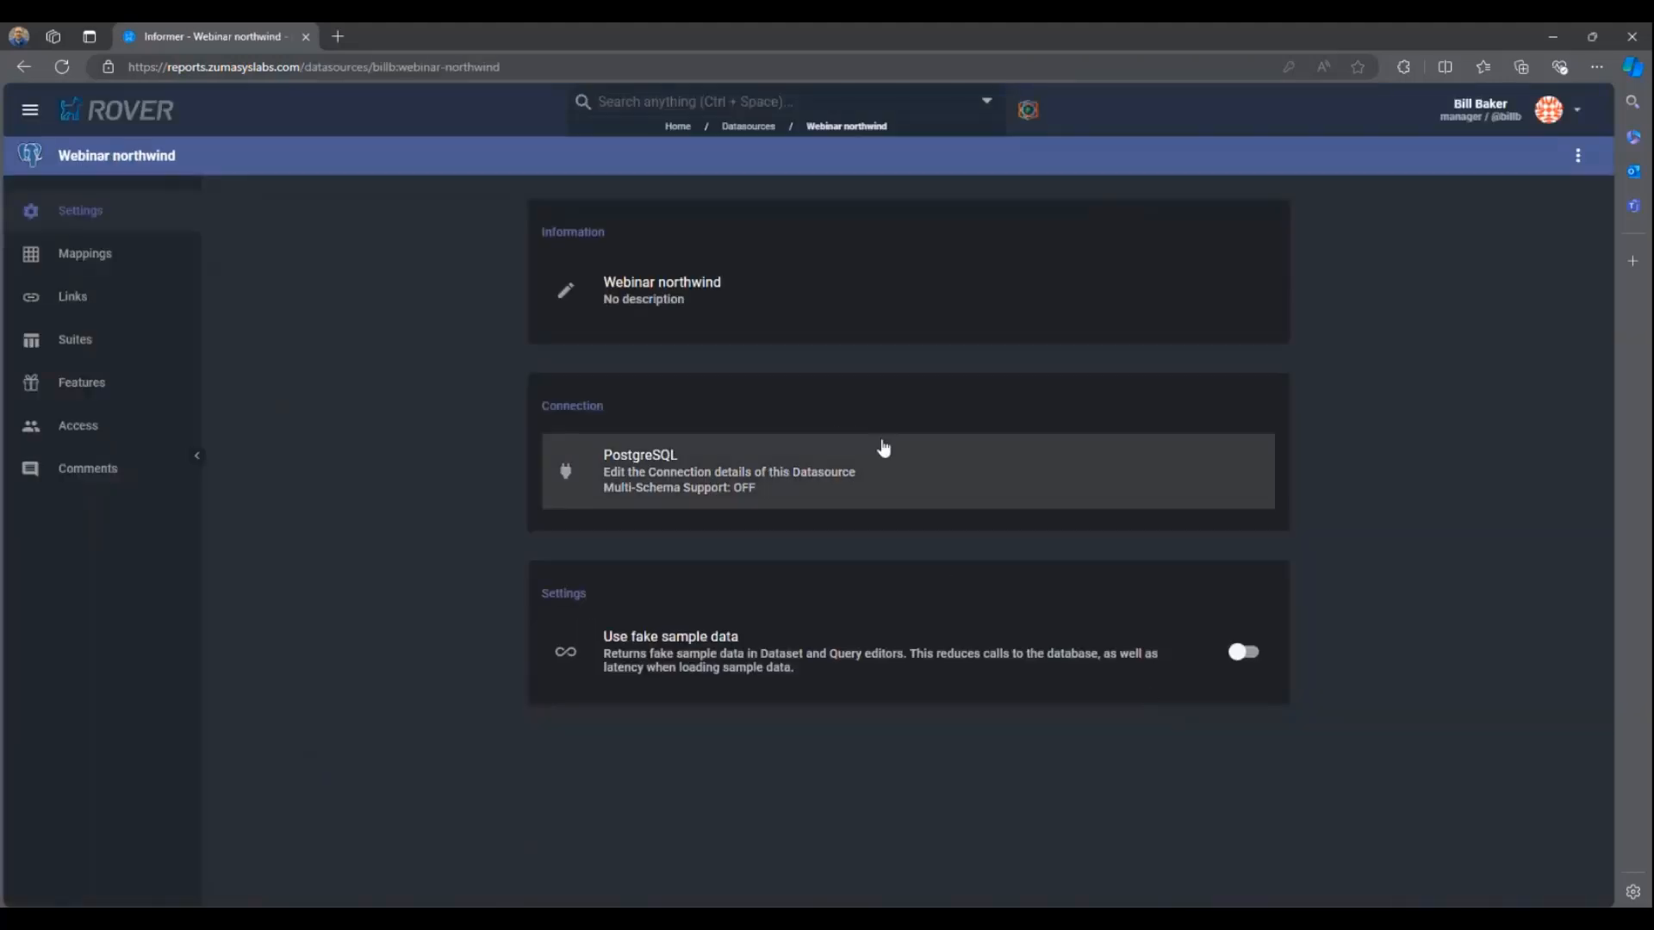
Step: Run a full scan of the Webinar northwind datasource's mappings
left_click(136, 264)
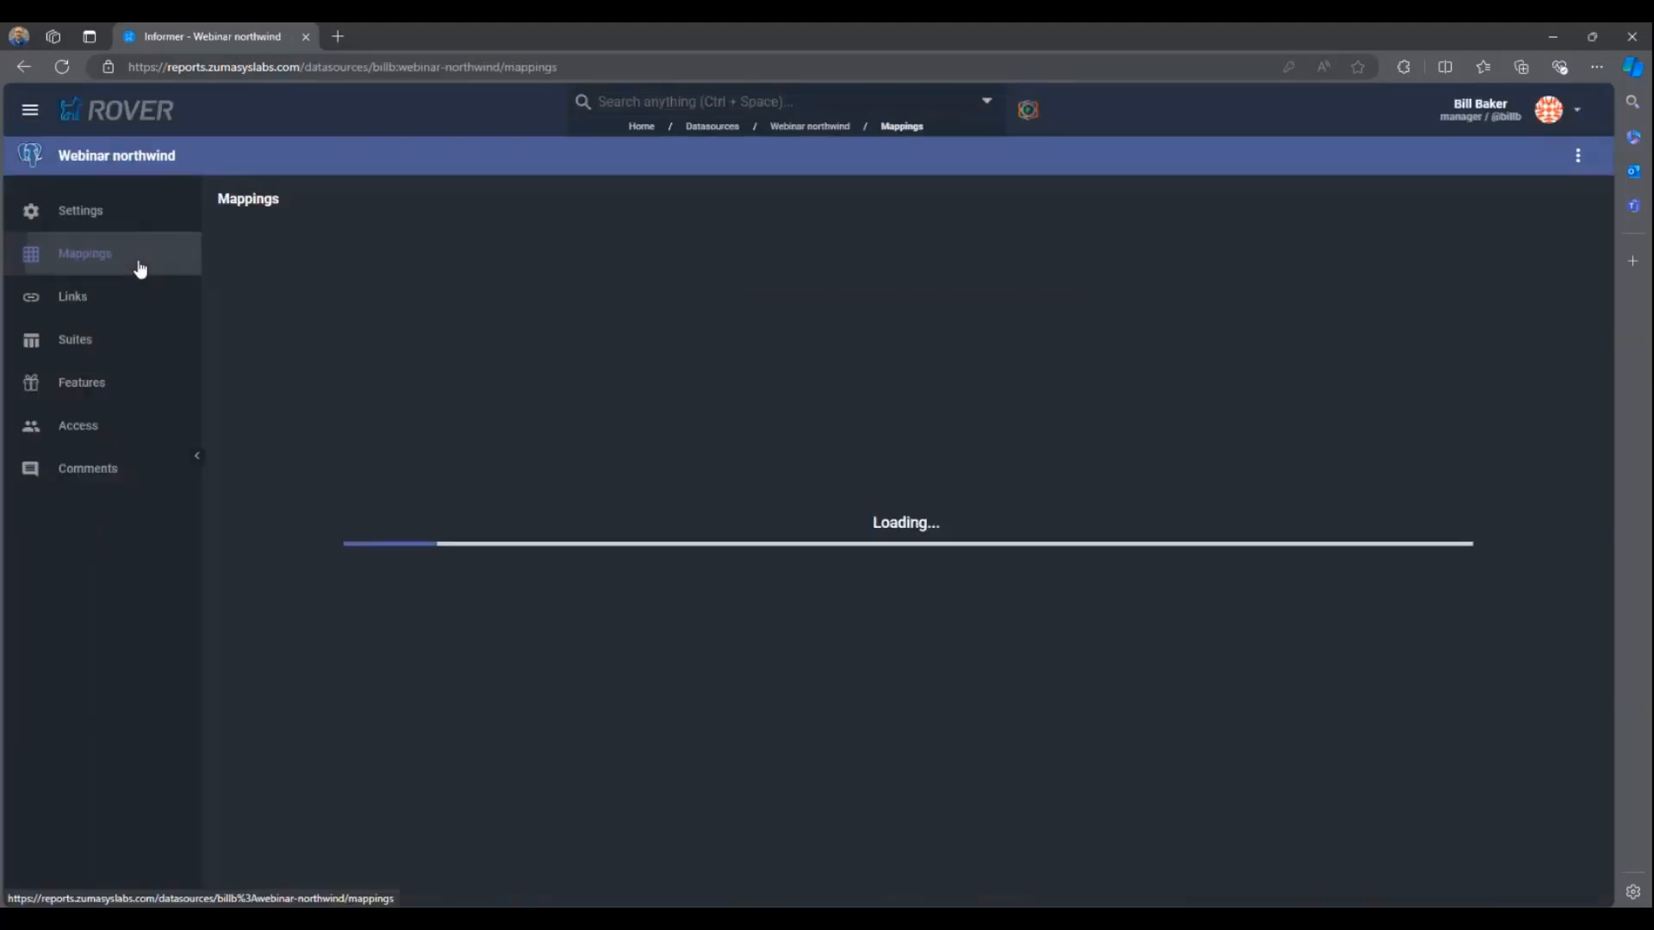
left_click(966, 513)
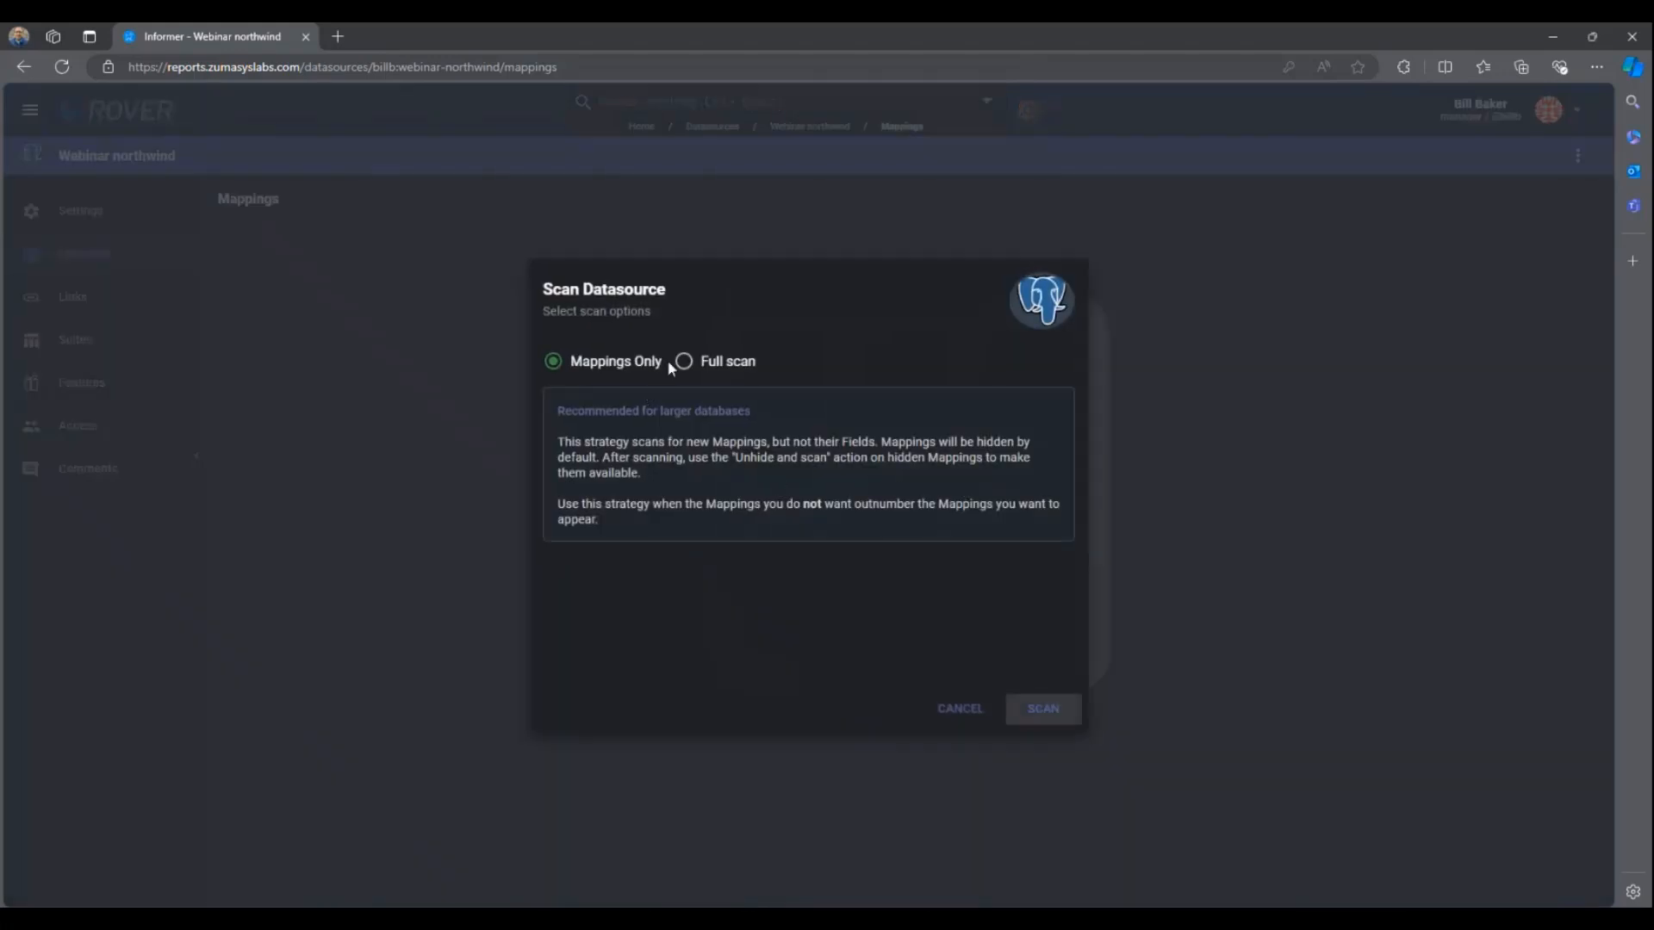
left_click(685, 362)
left_click(1034, 710)
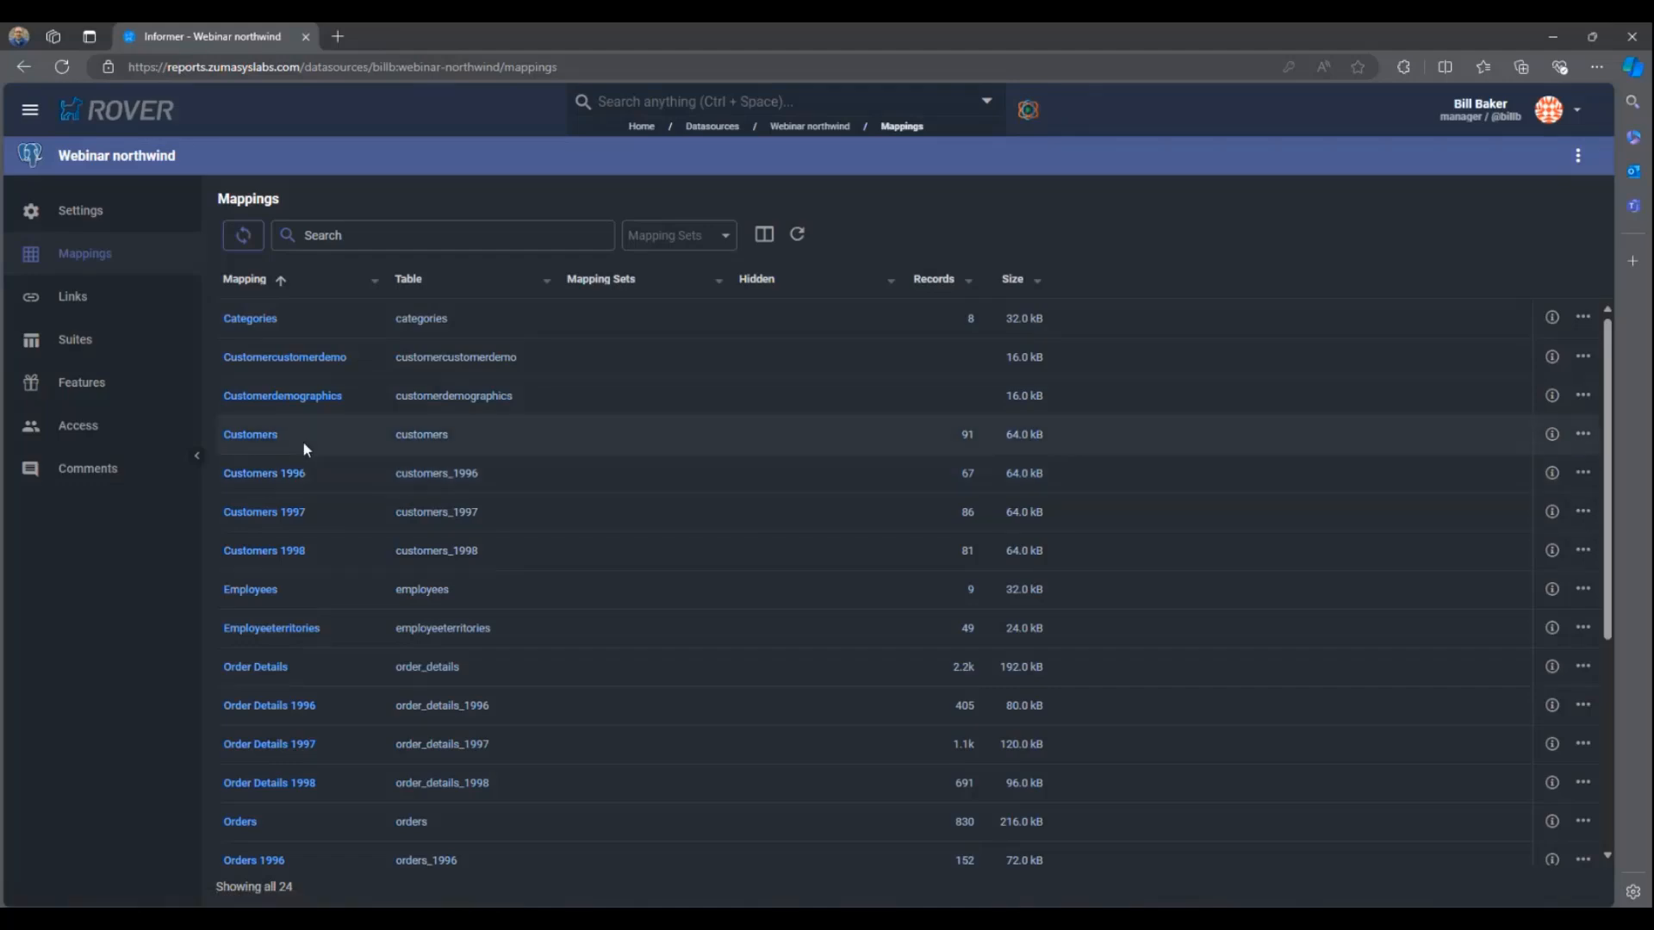
Step: Look through the scanned mappings and open the Orders mapping to view its fields
scroll(293, 599, "down", 2)
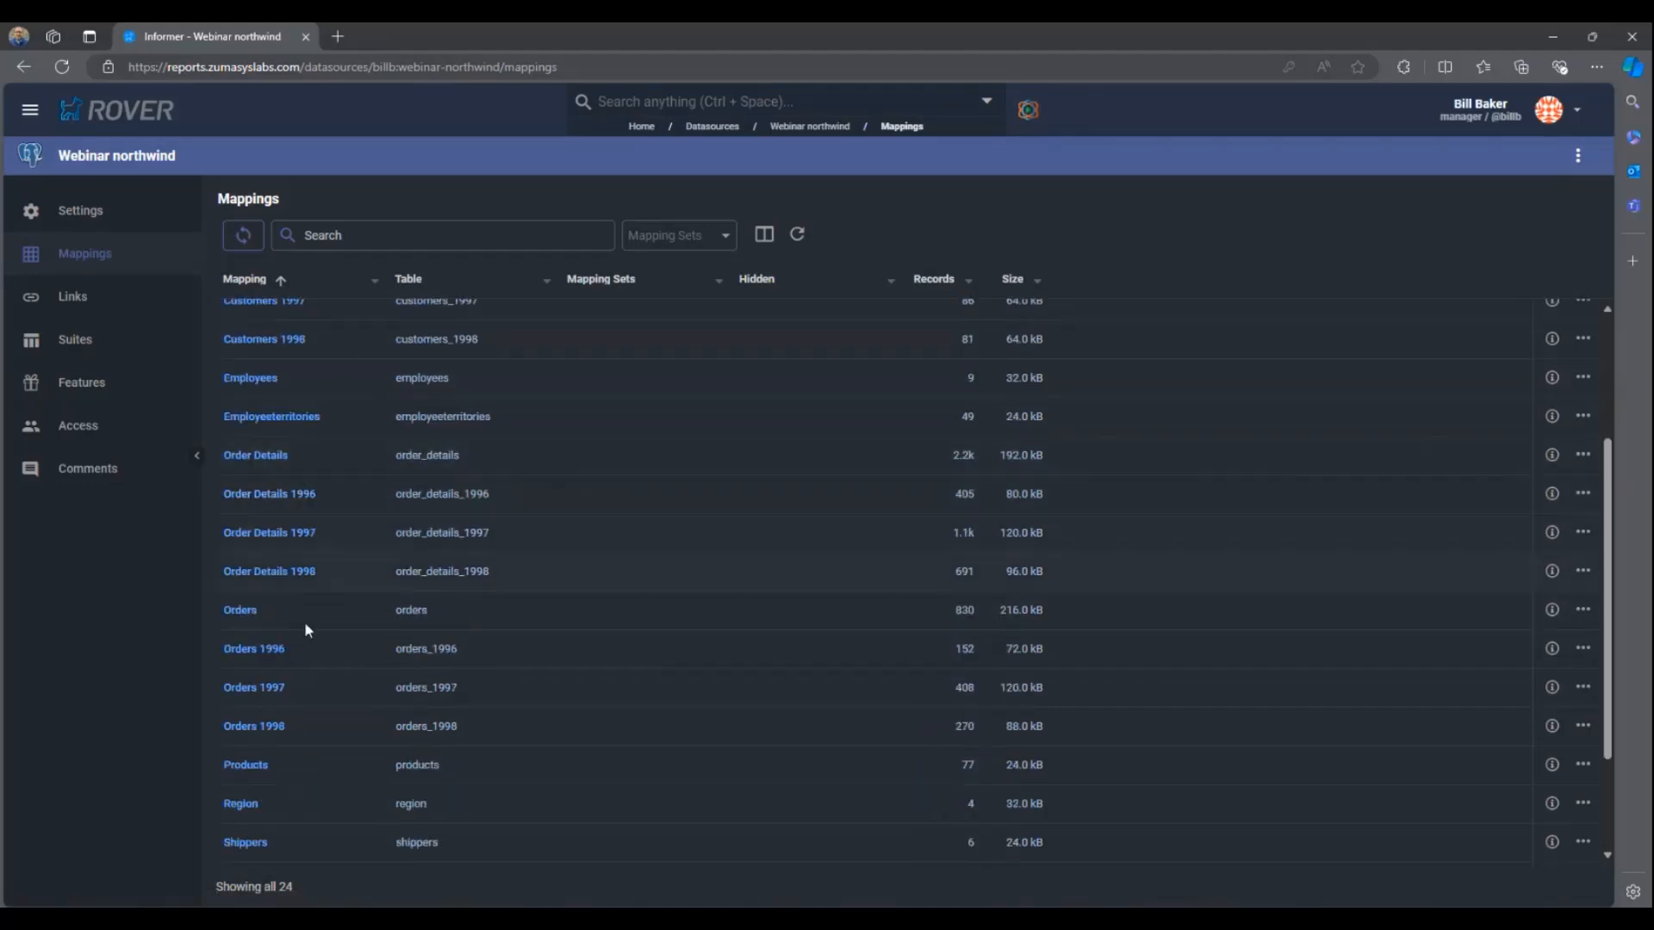
scroll(298, 612, "down", 2)
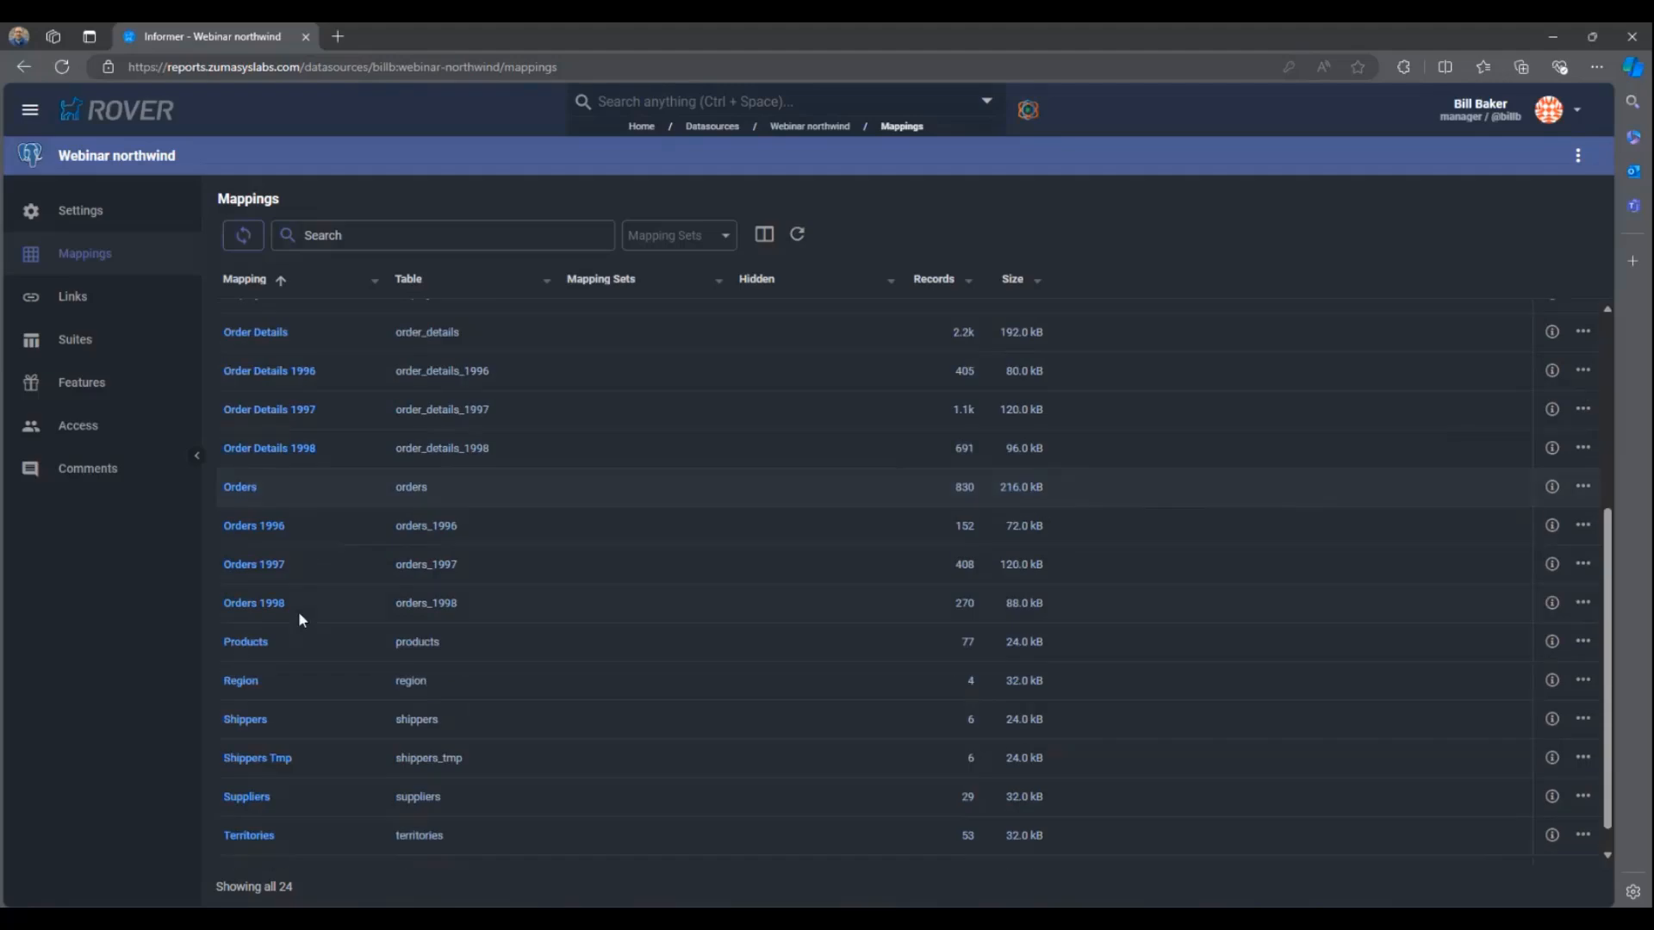
scroll(298, 612, "up", 2)
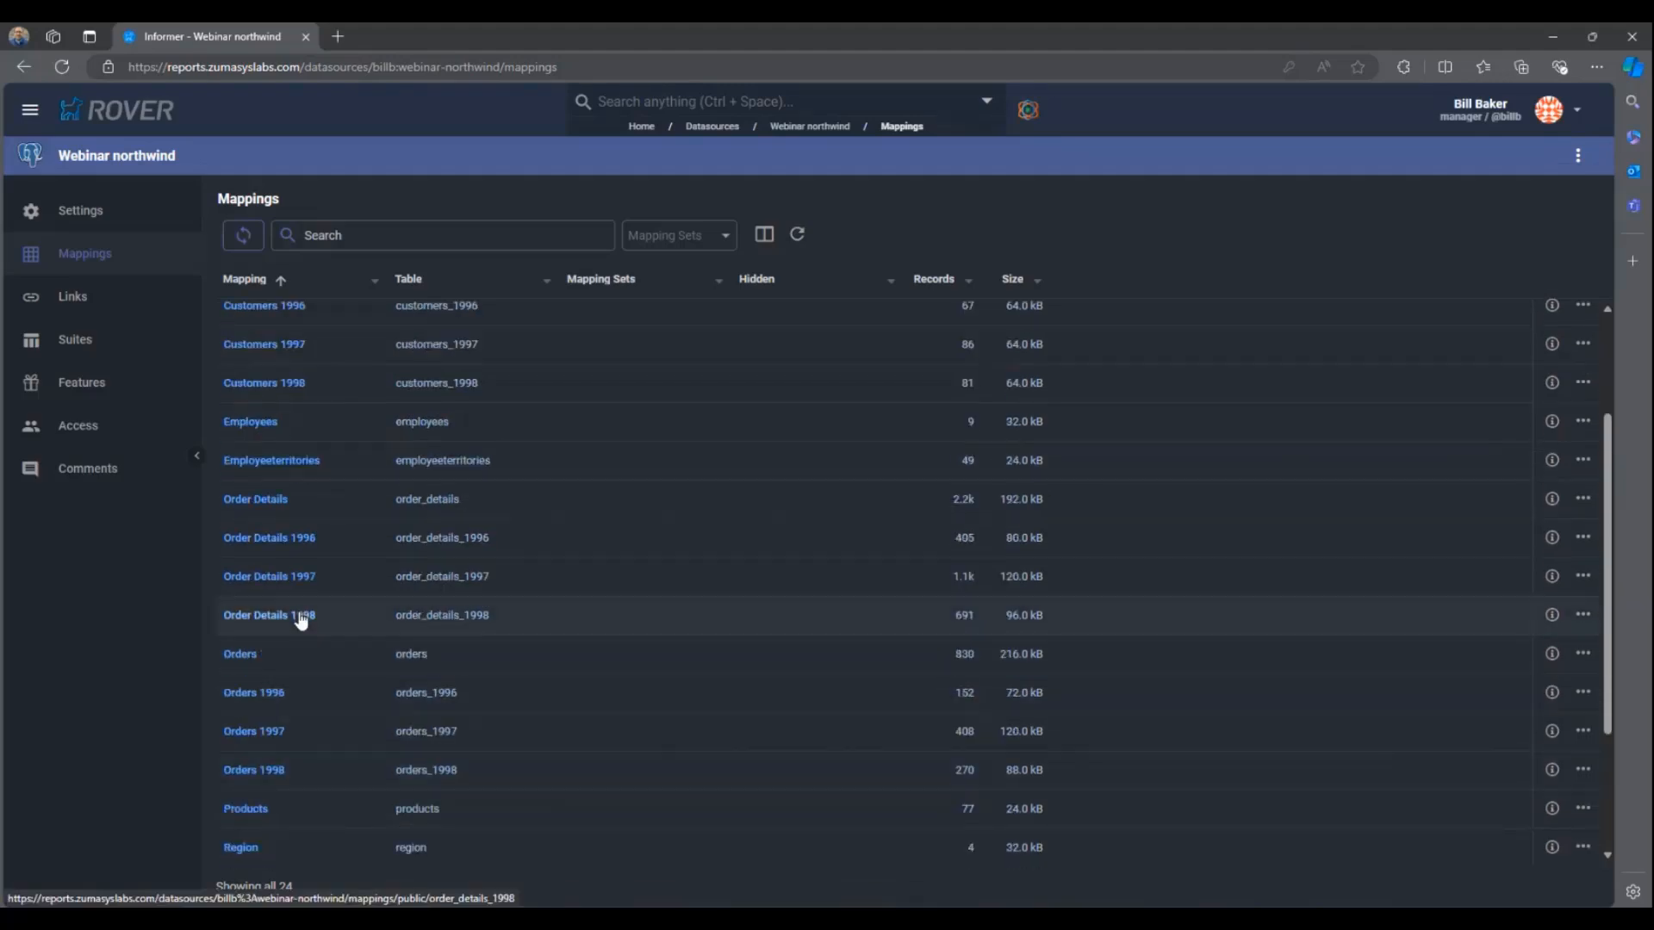
left_click(228, 652)
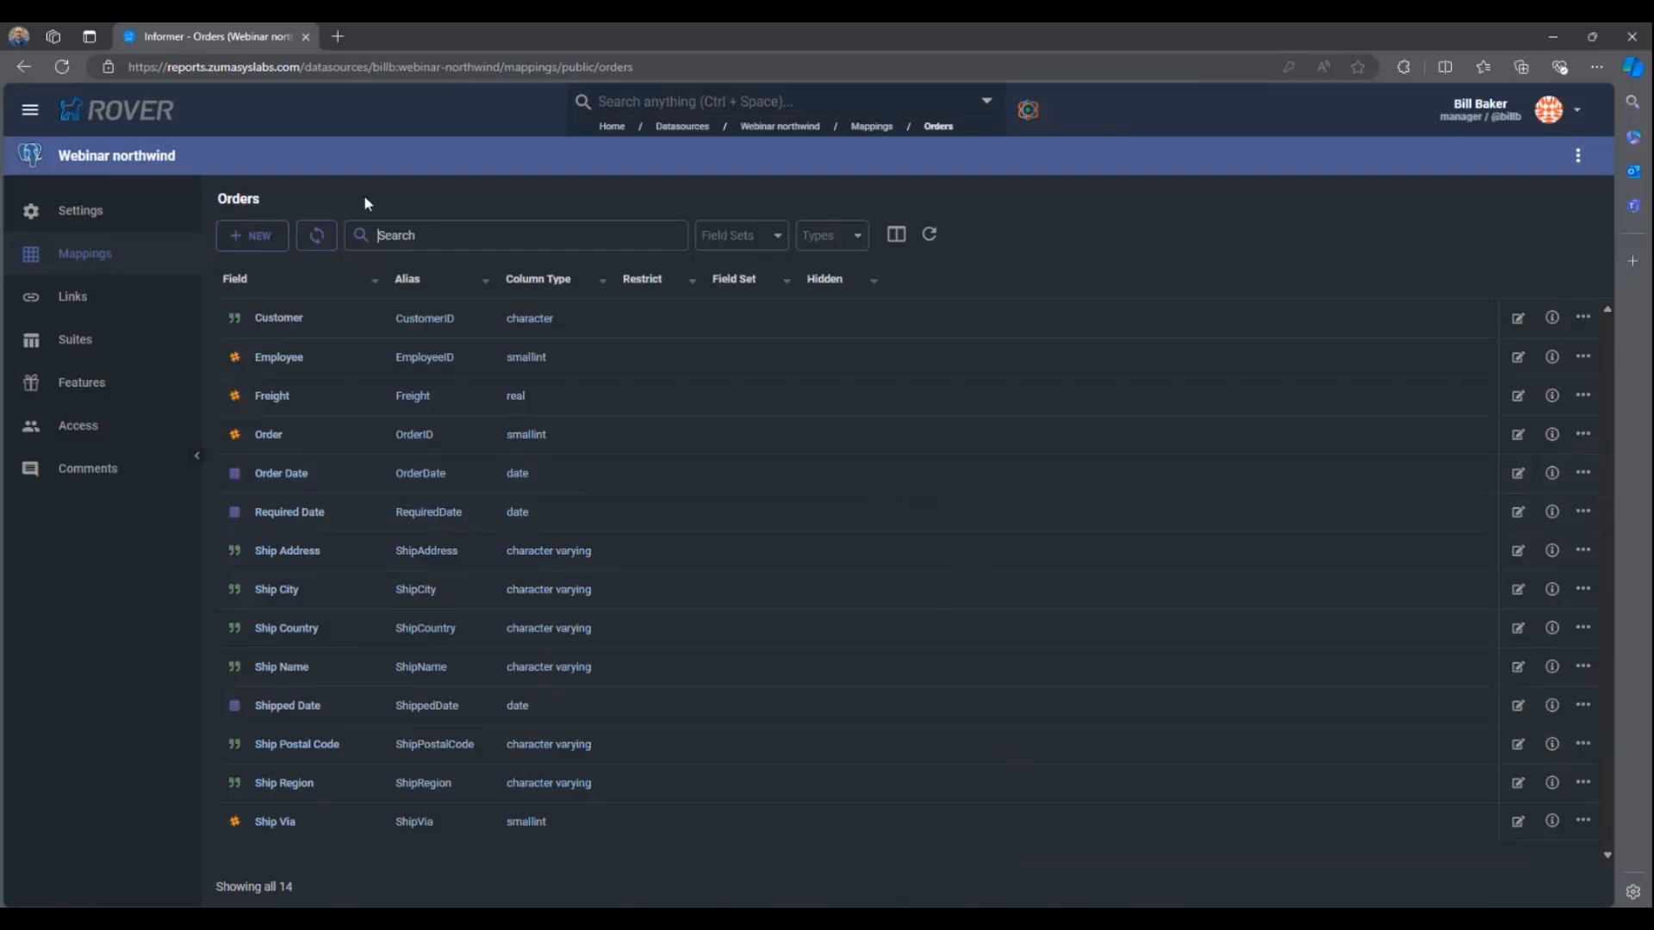
Step: Go to the Datasets list and clear its search filter
left_click(612, 126)
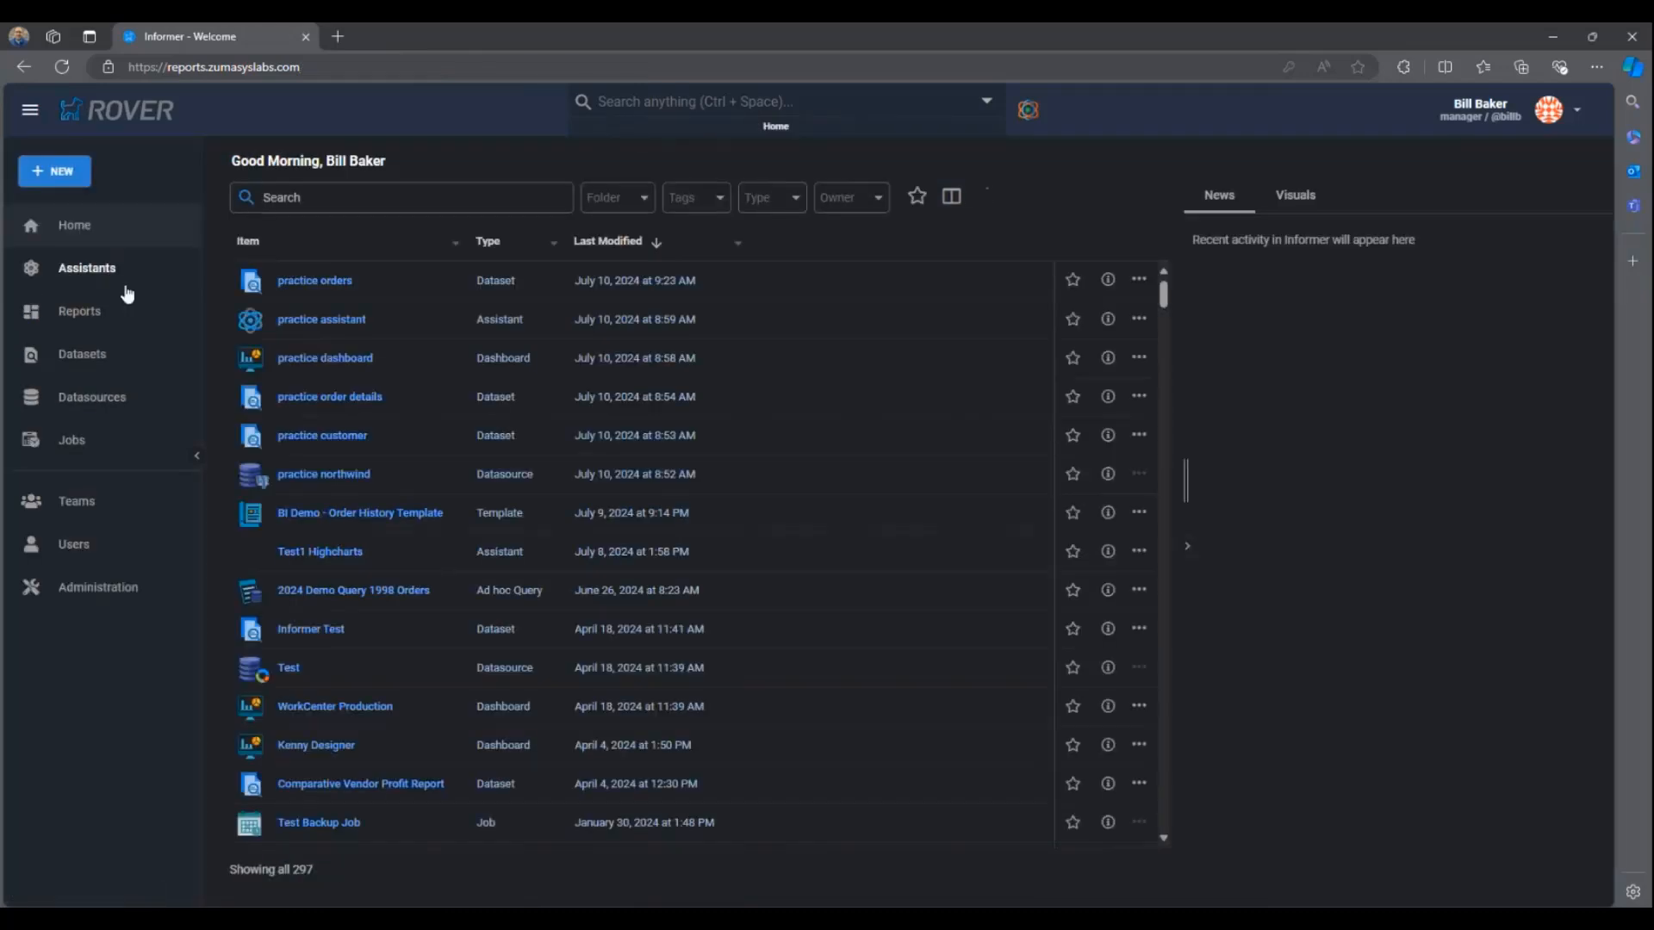
left_click(92, 353)
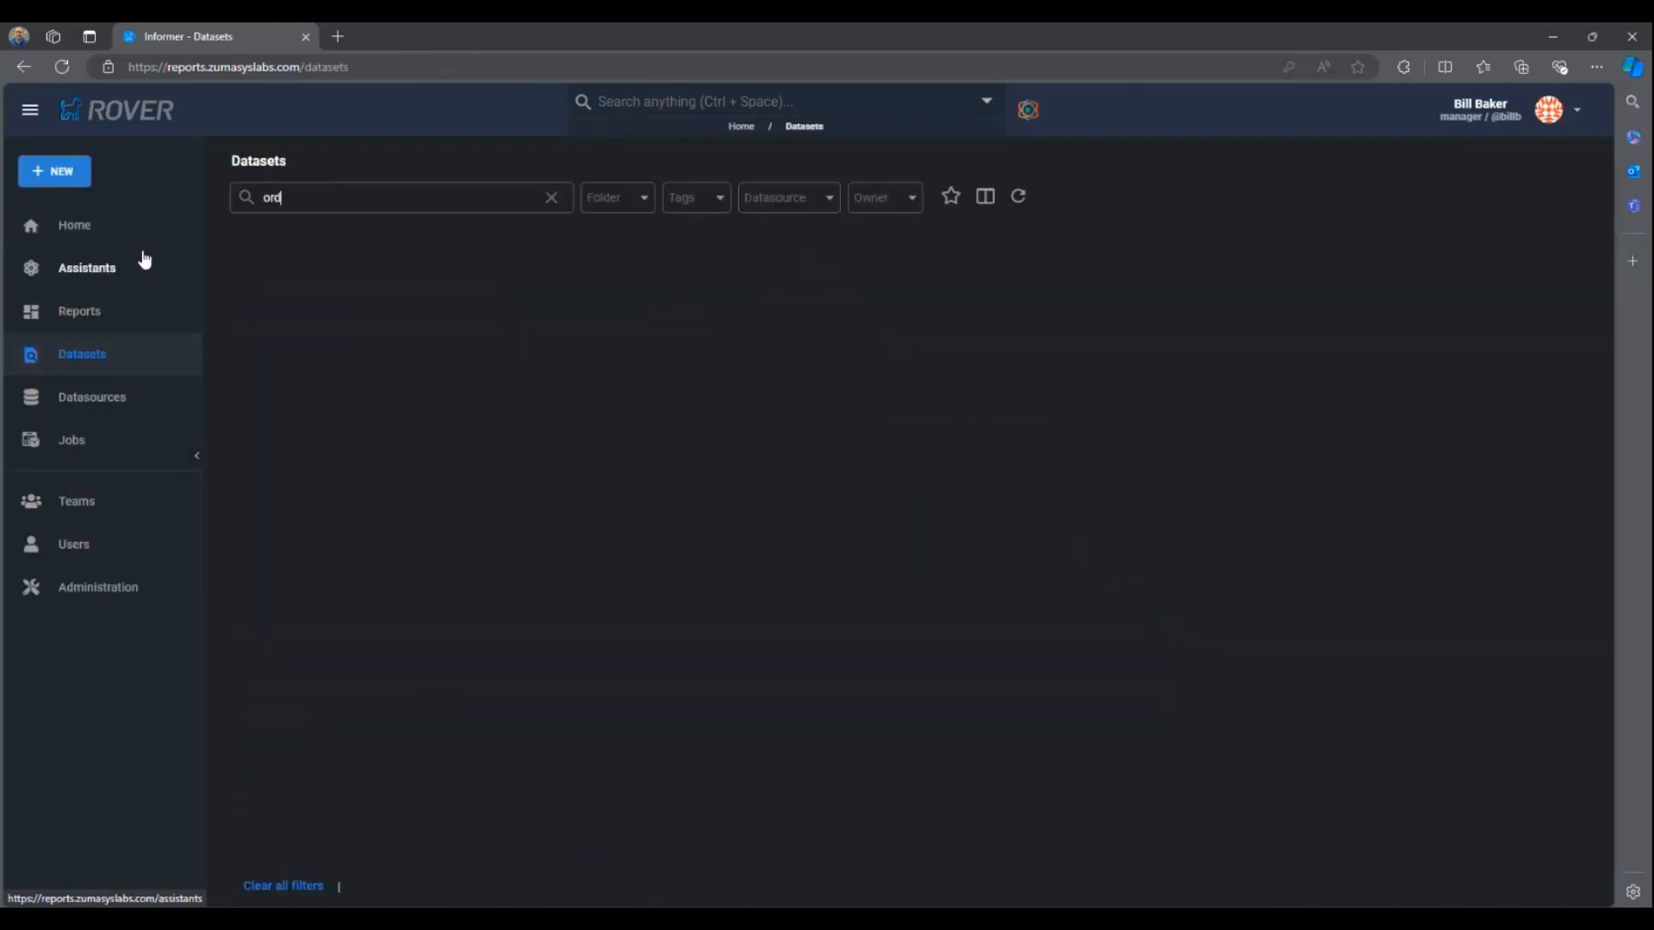
left_click(551, 197)
Step: Create a Dataset Designer dataset named webinar customers from the Webinar northwind datasource's Customers mapping
left_click(87, 177)
mouse_move(139, 269)
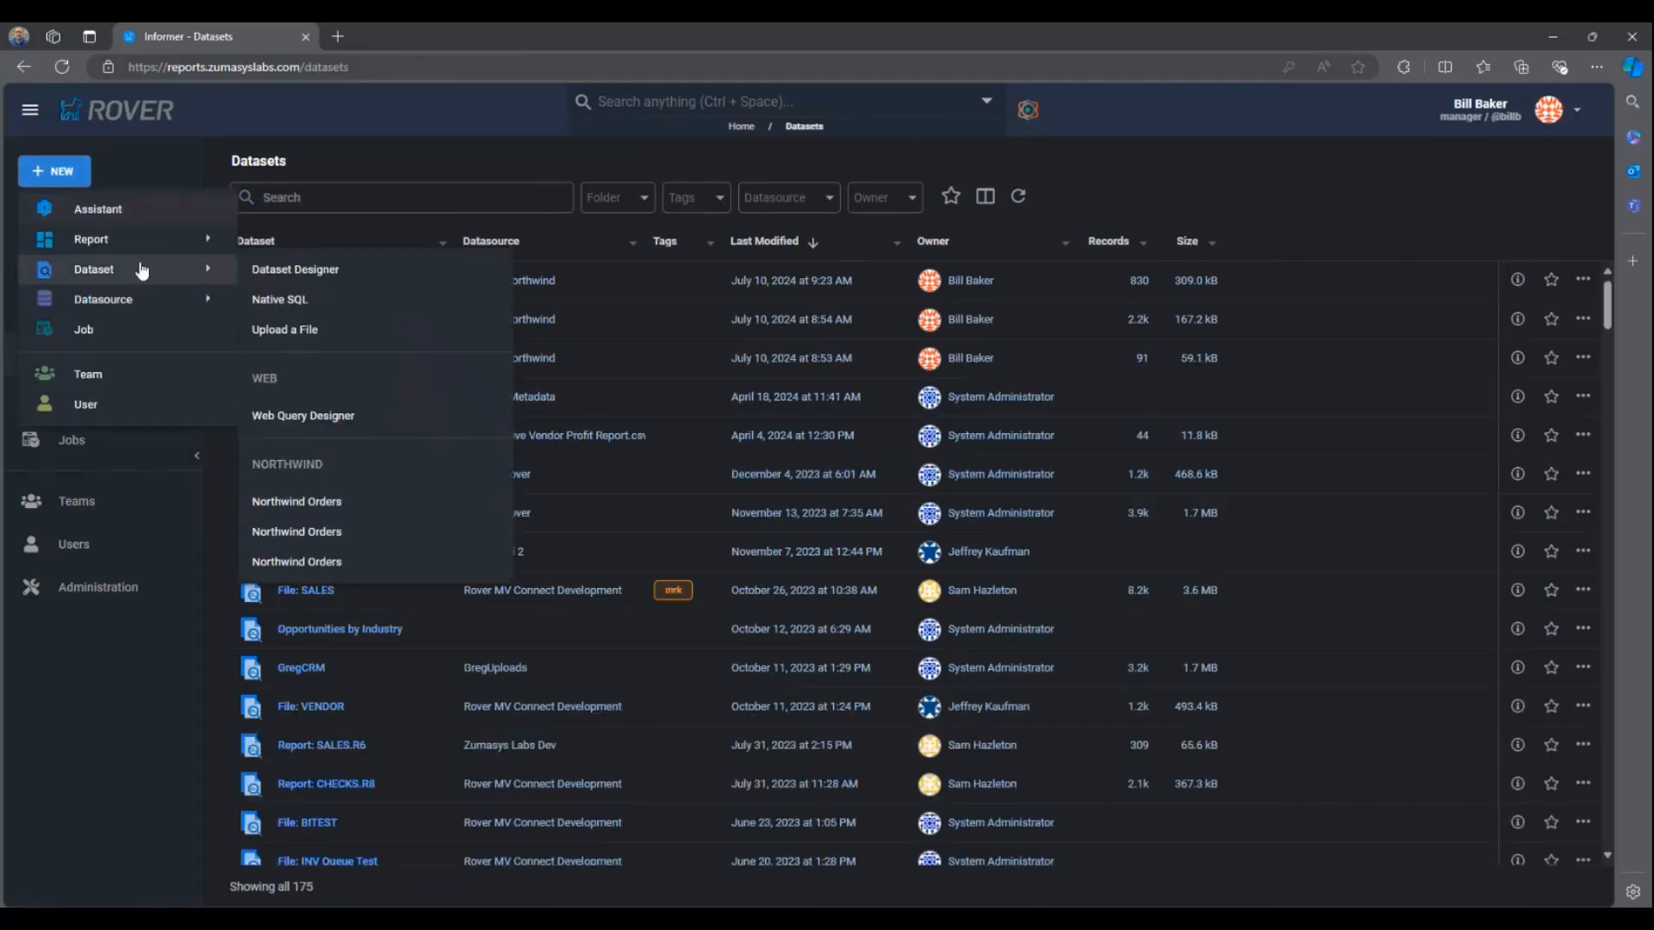
left_click(324, 272)
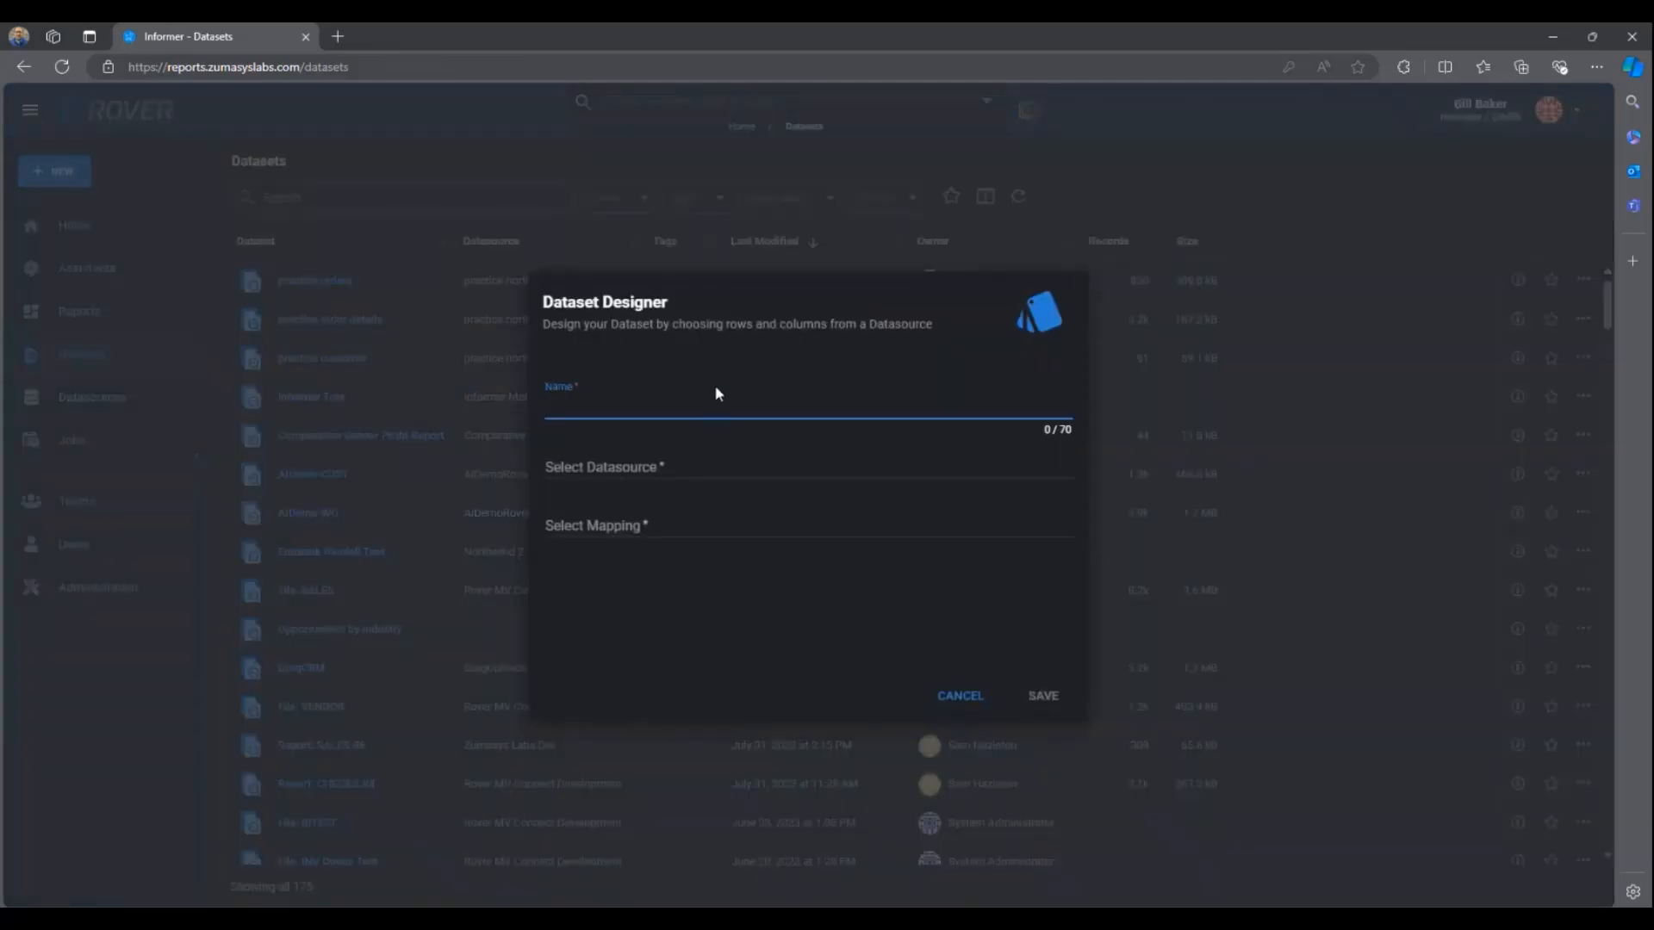
type("webinar customers")
key("Tab")
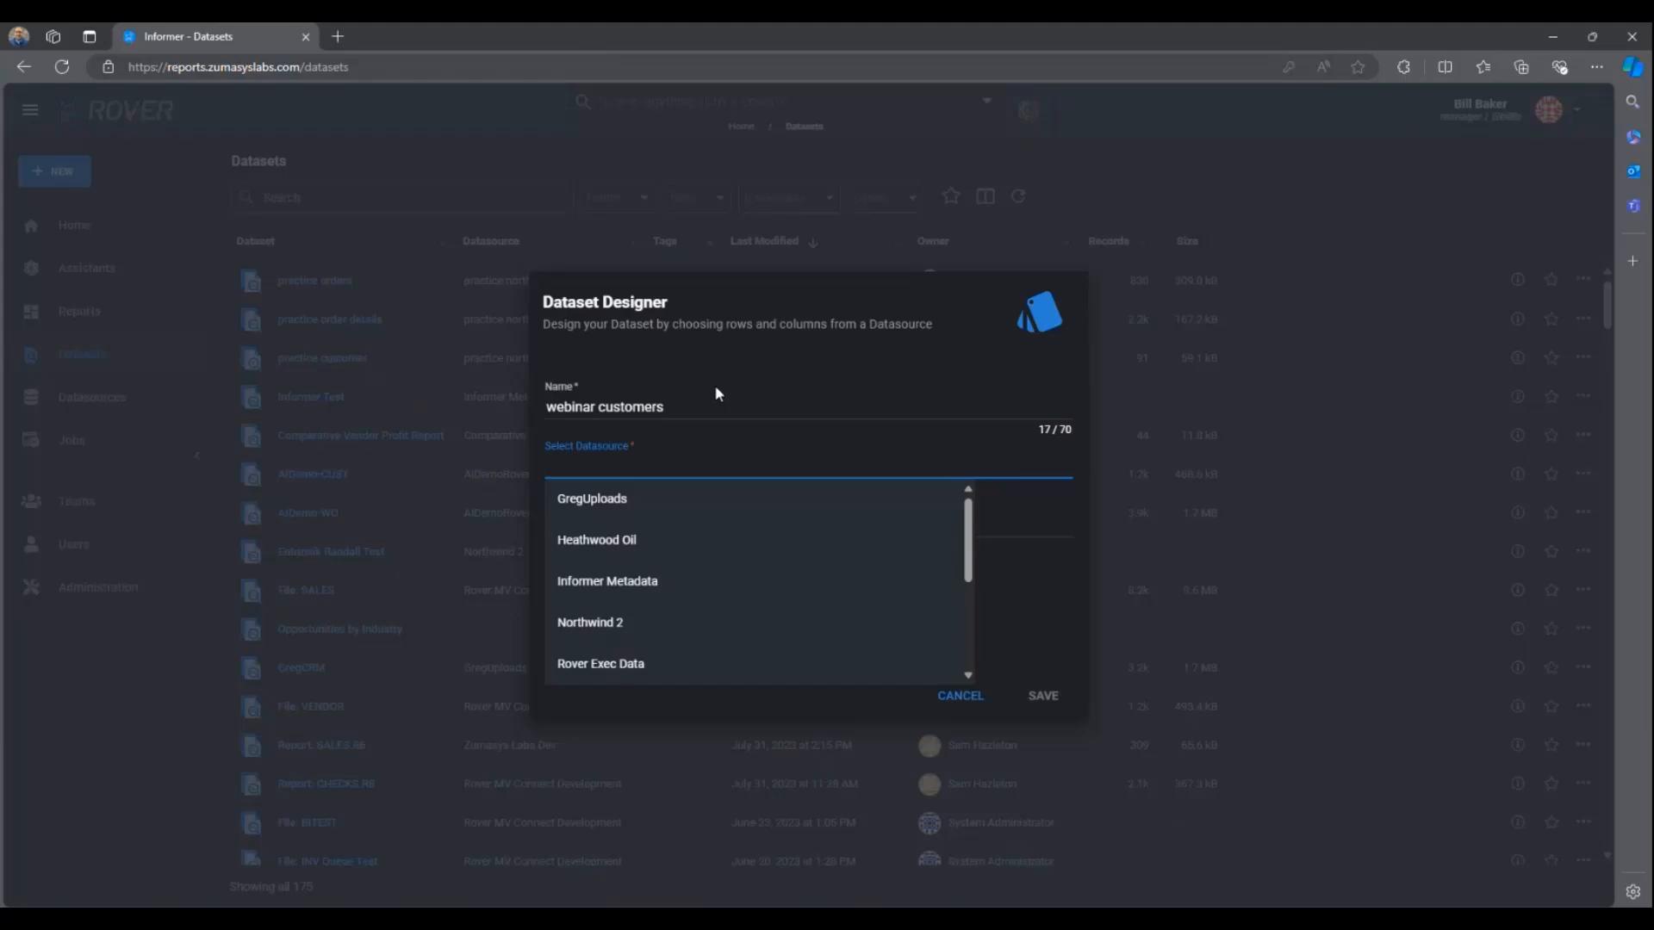
type("web")
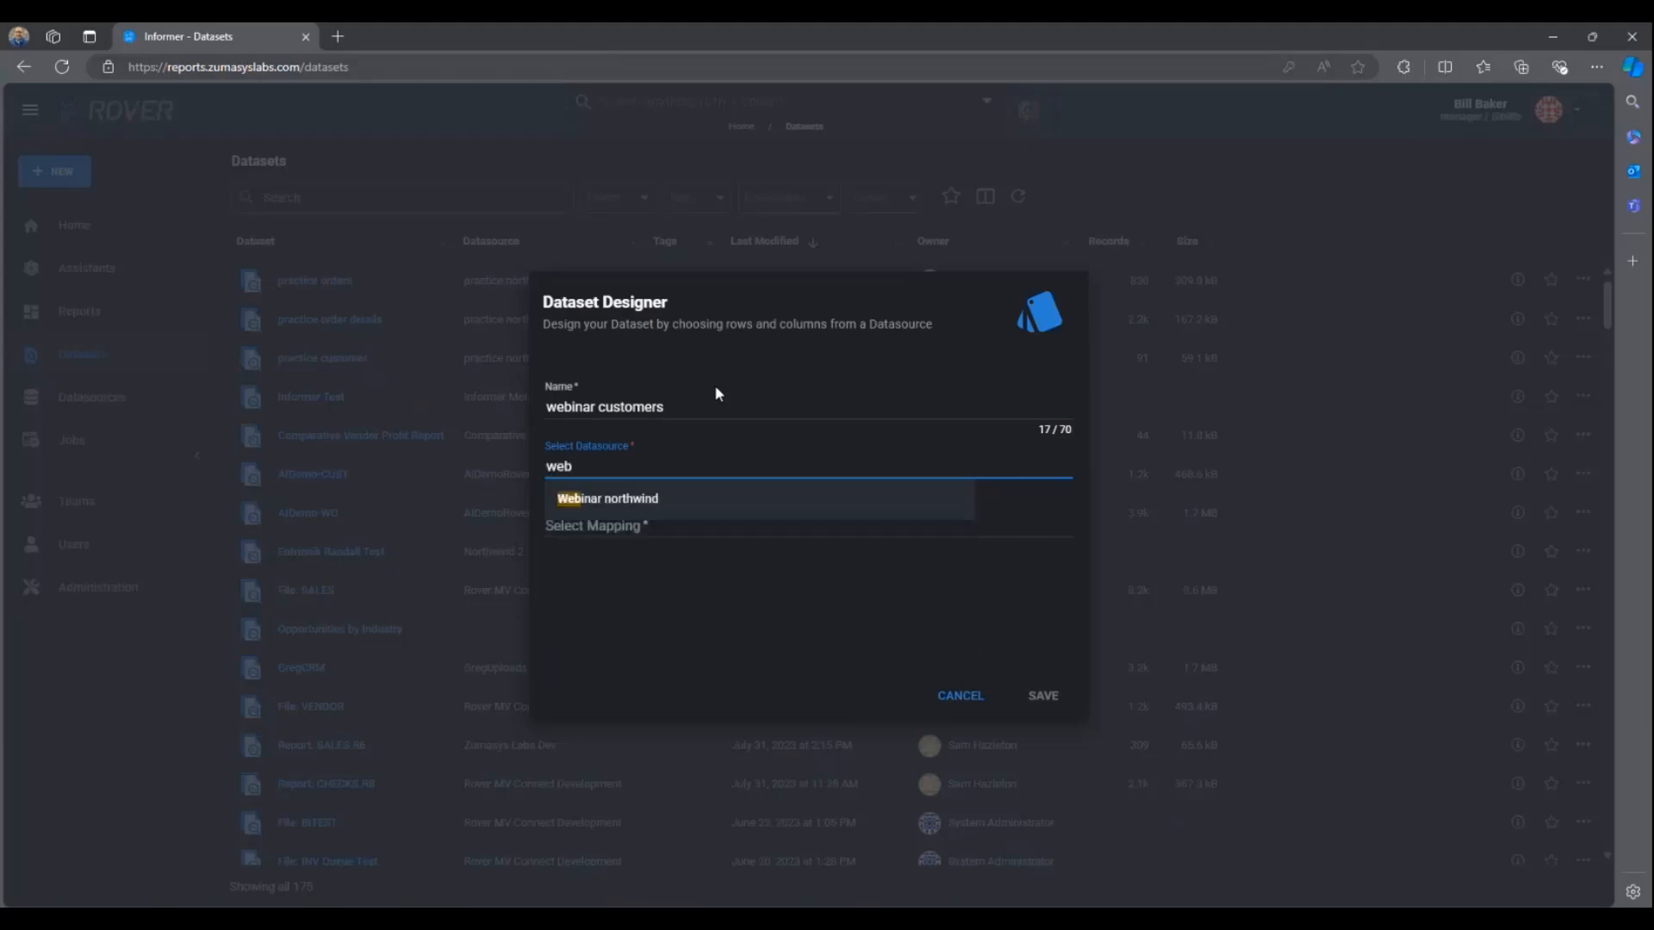
left_click(690, 498)
left_click(687, 523)
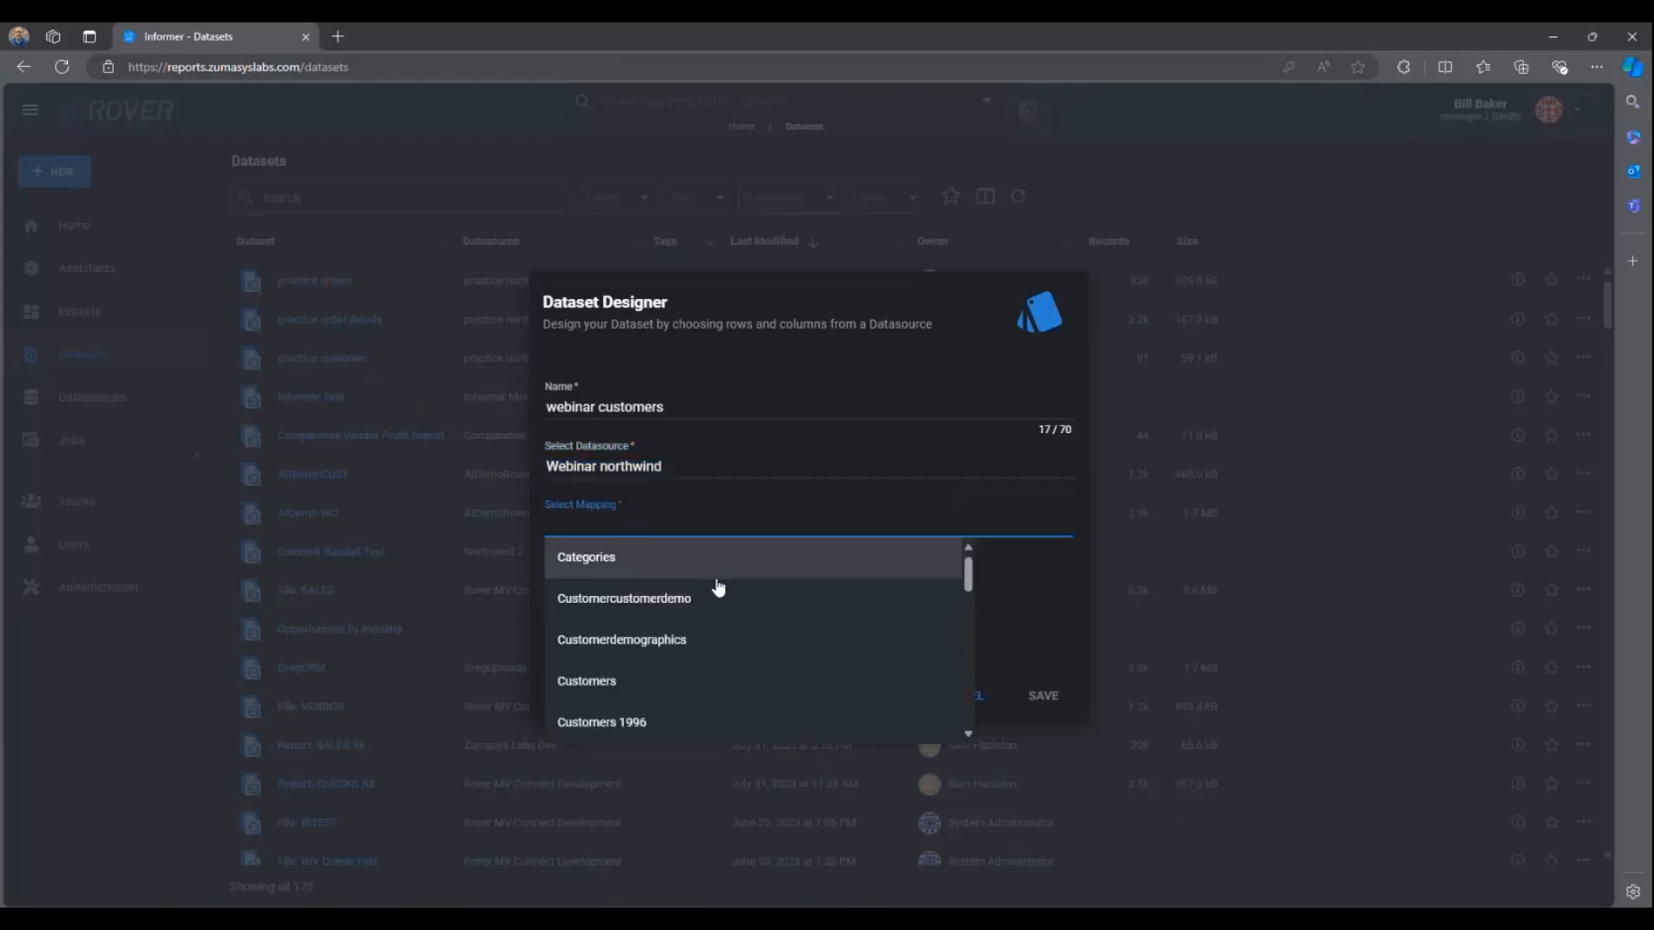
type("cu")
left_click(706, 637)
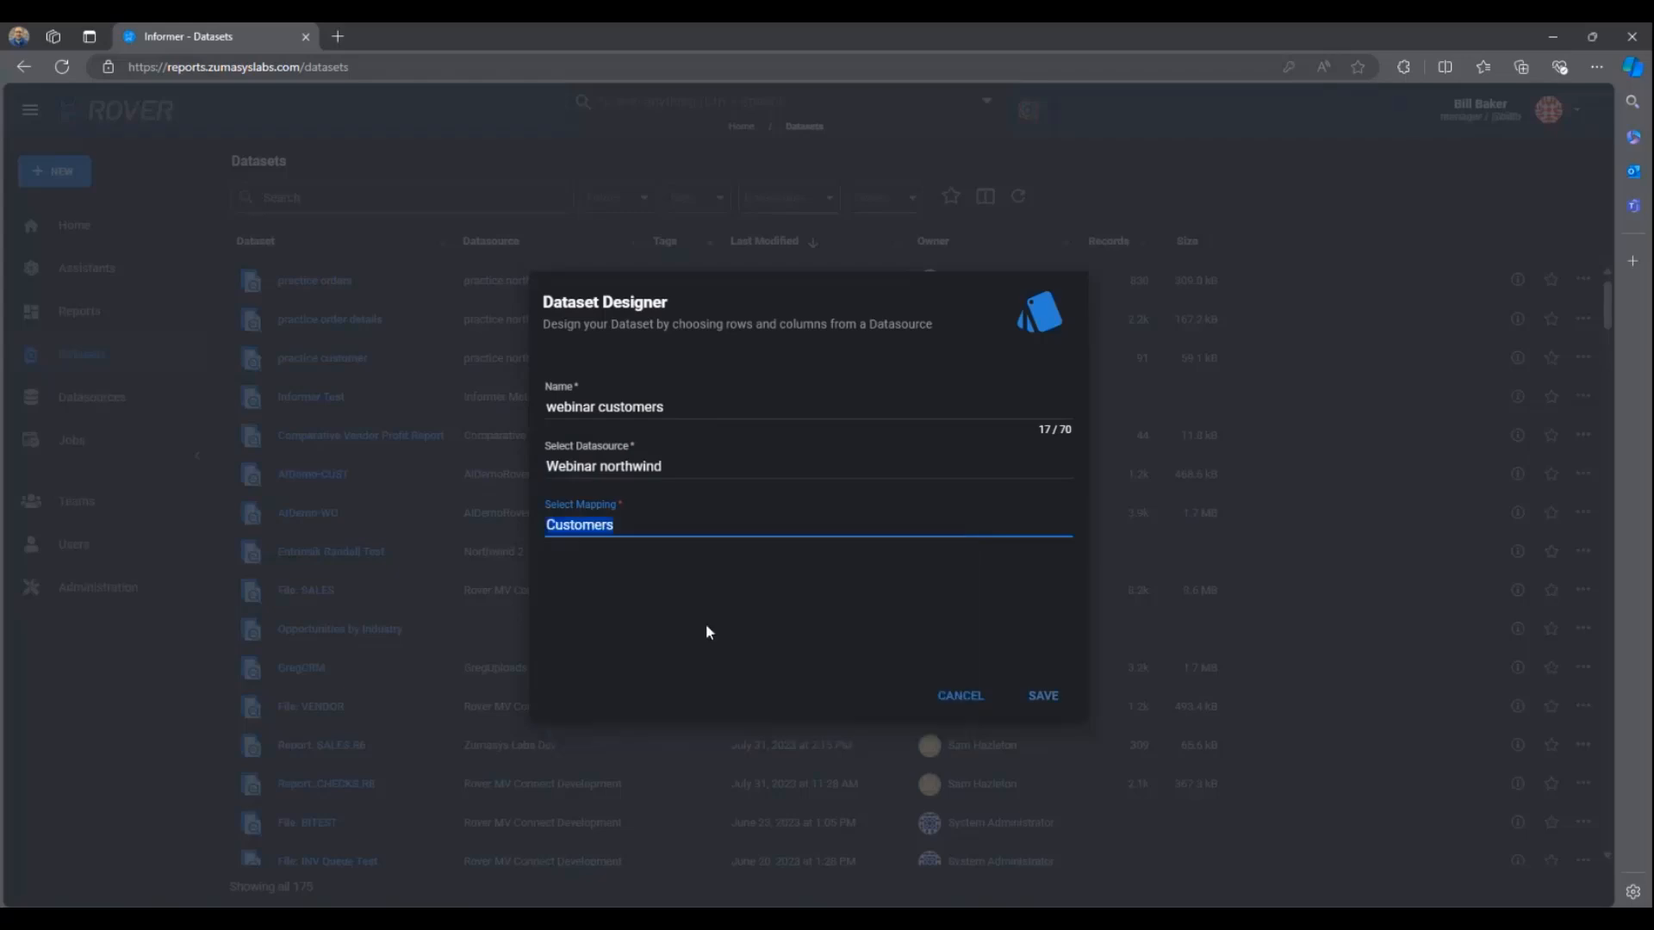
left_click(1041, 696)
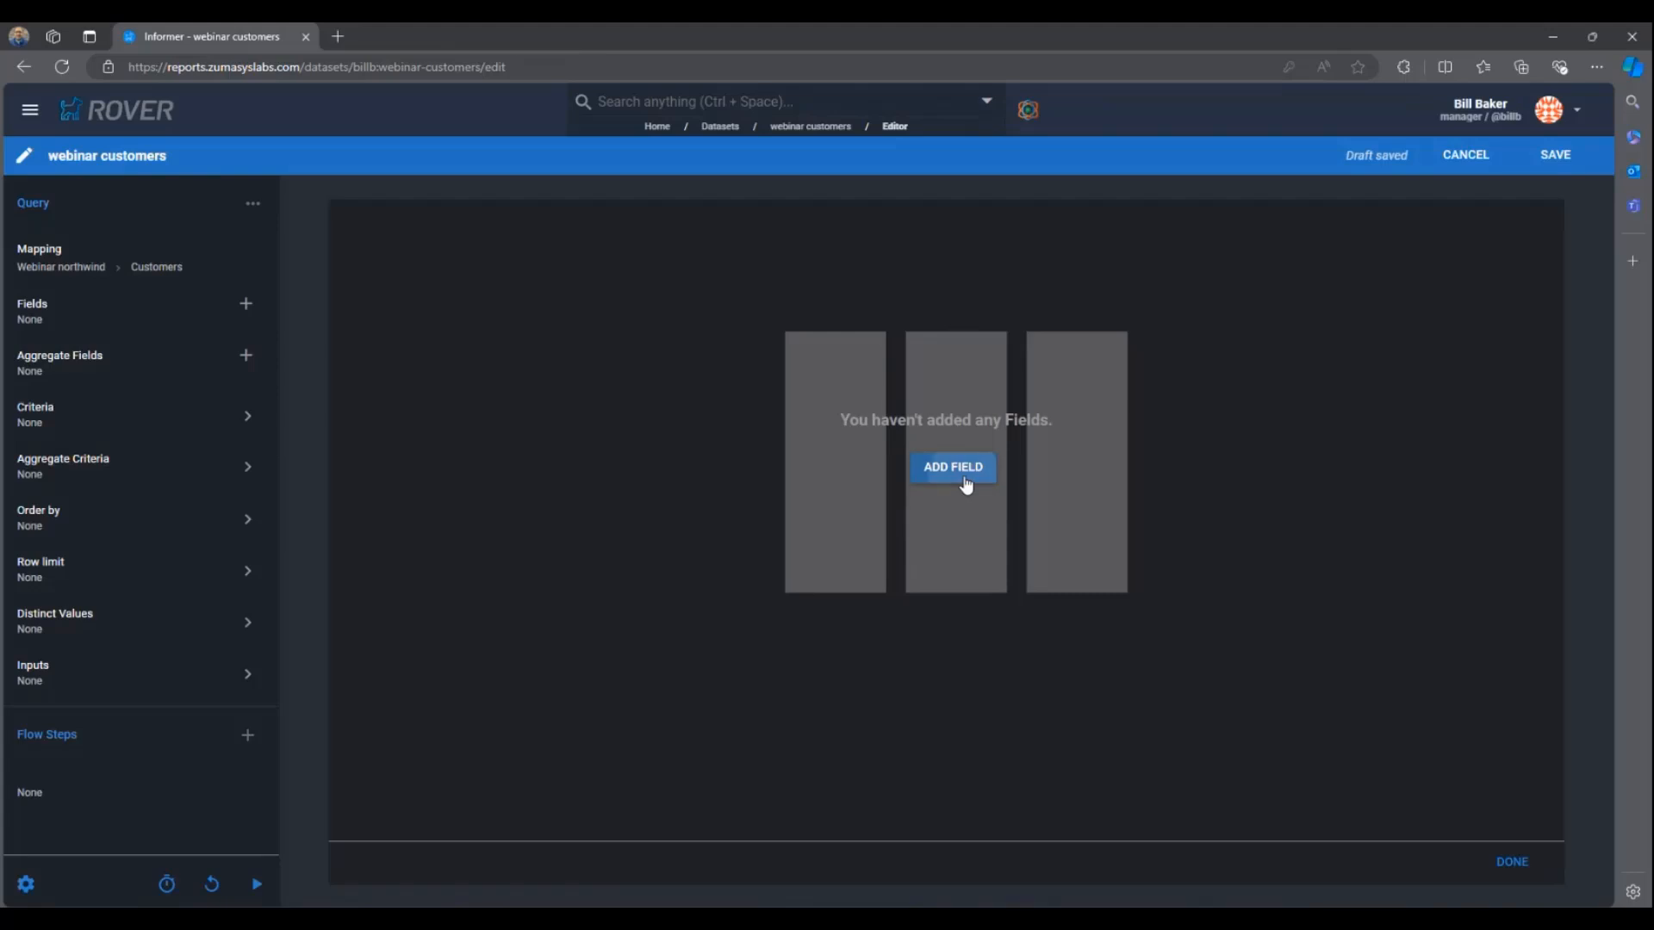
Step: Add all Customers fields to the webinar customers dataset, and save and run its query
left_click(958, 472)
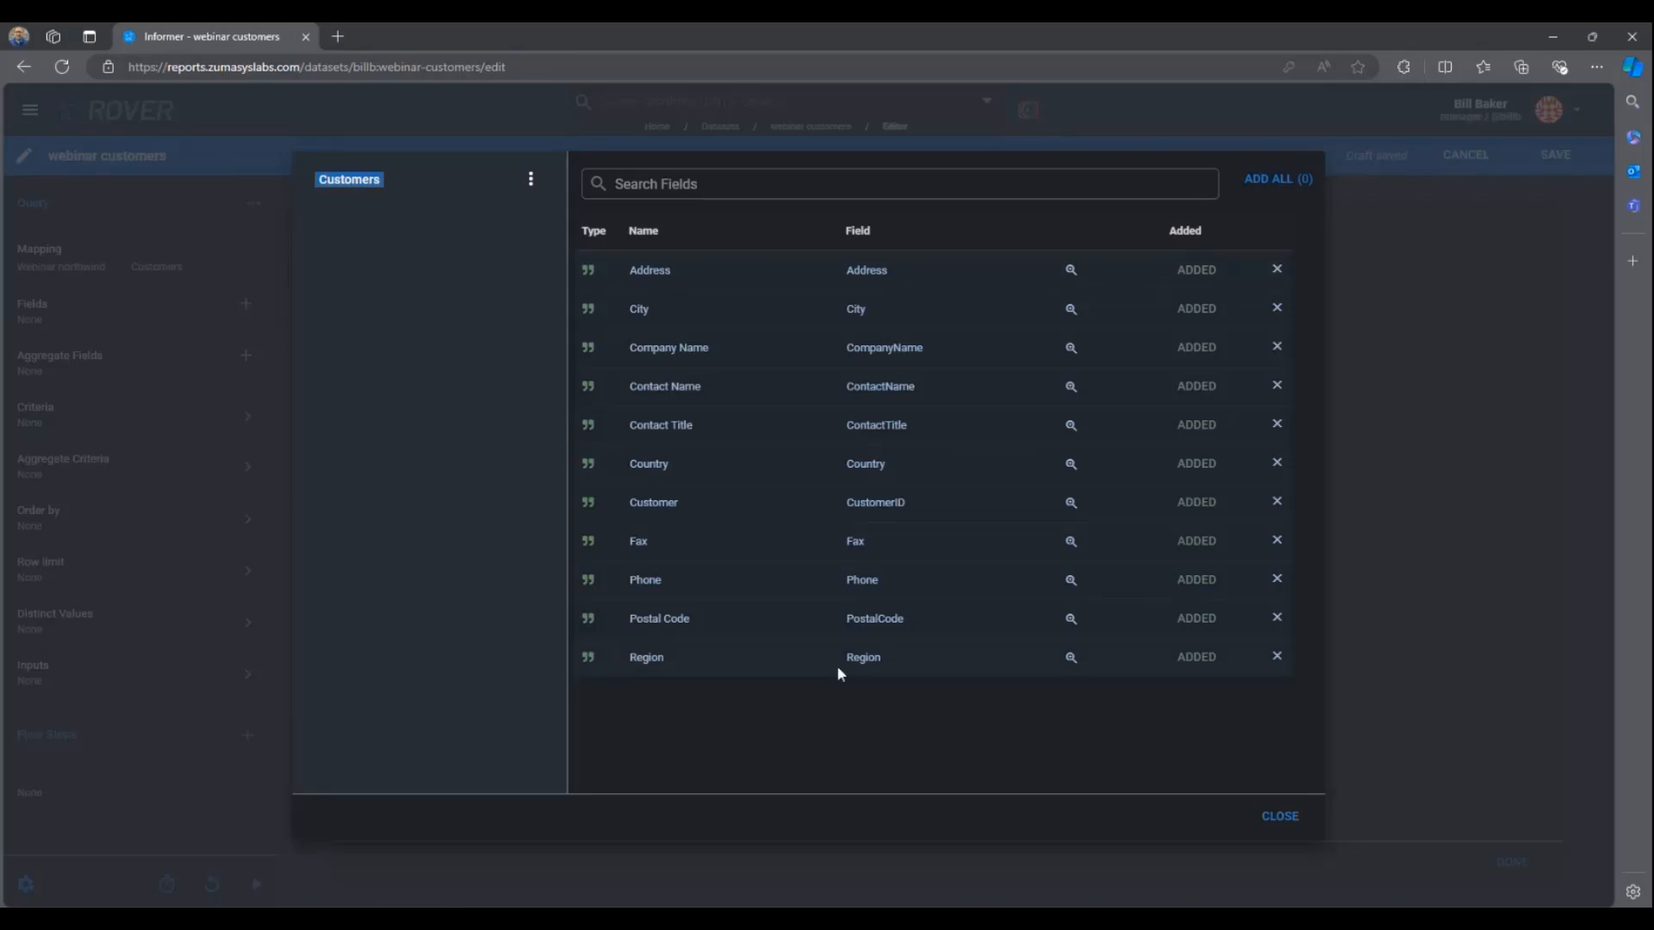
left_click(1266, 814)
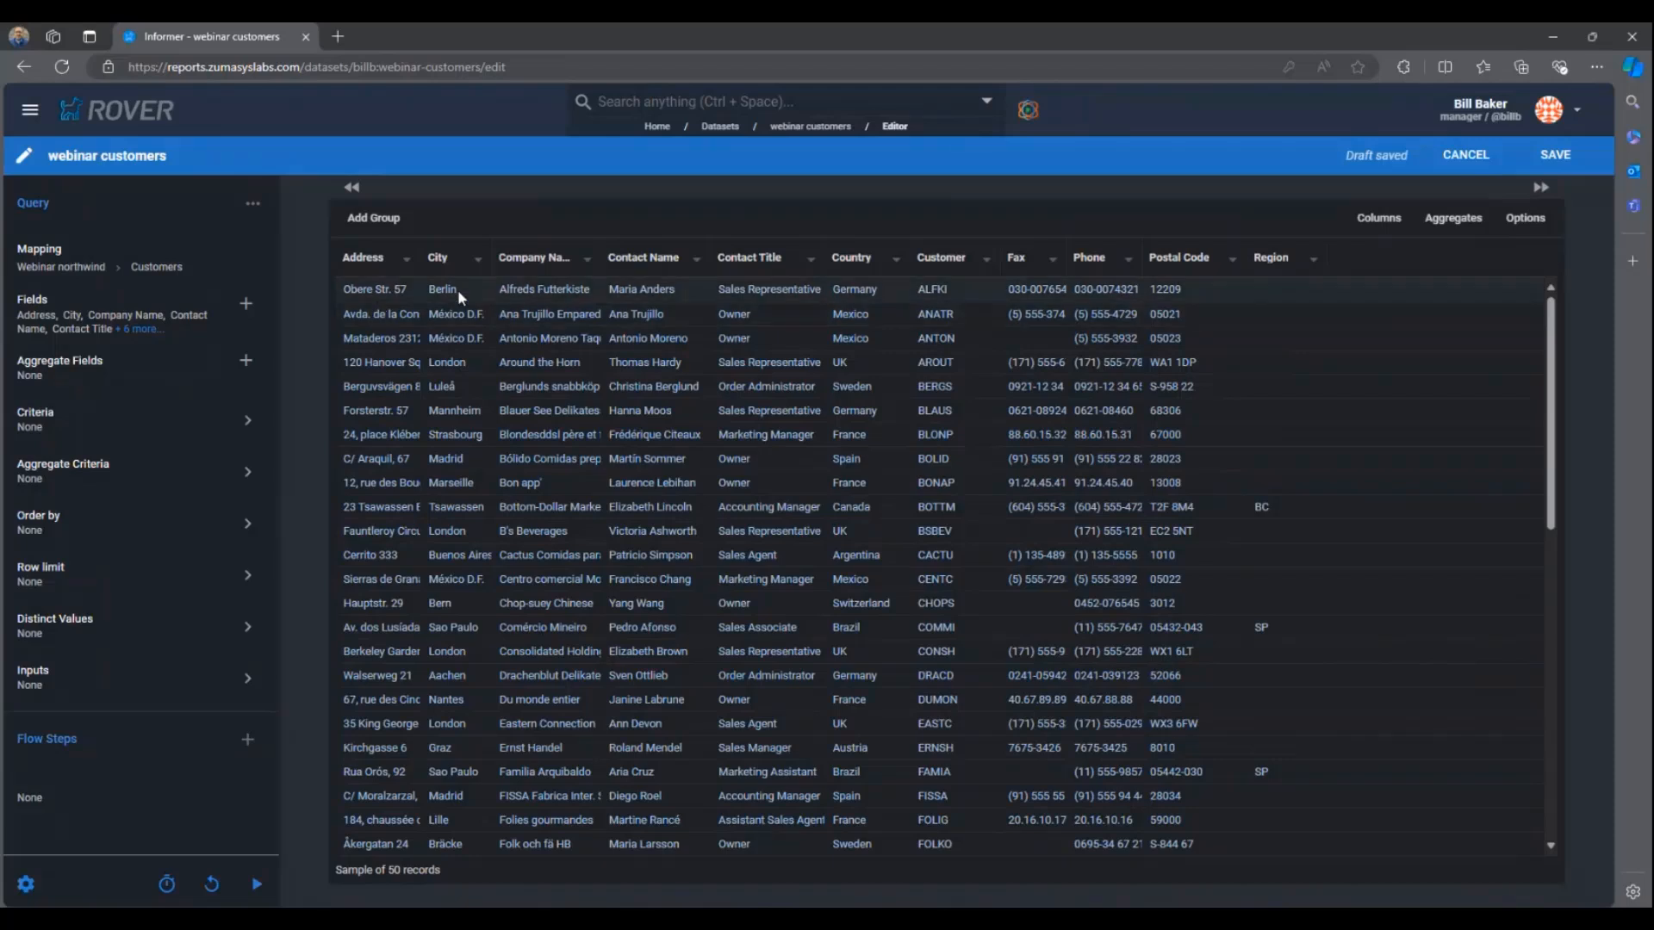
left_click(1546, 156)
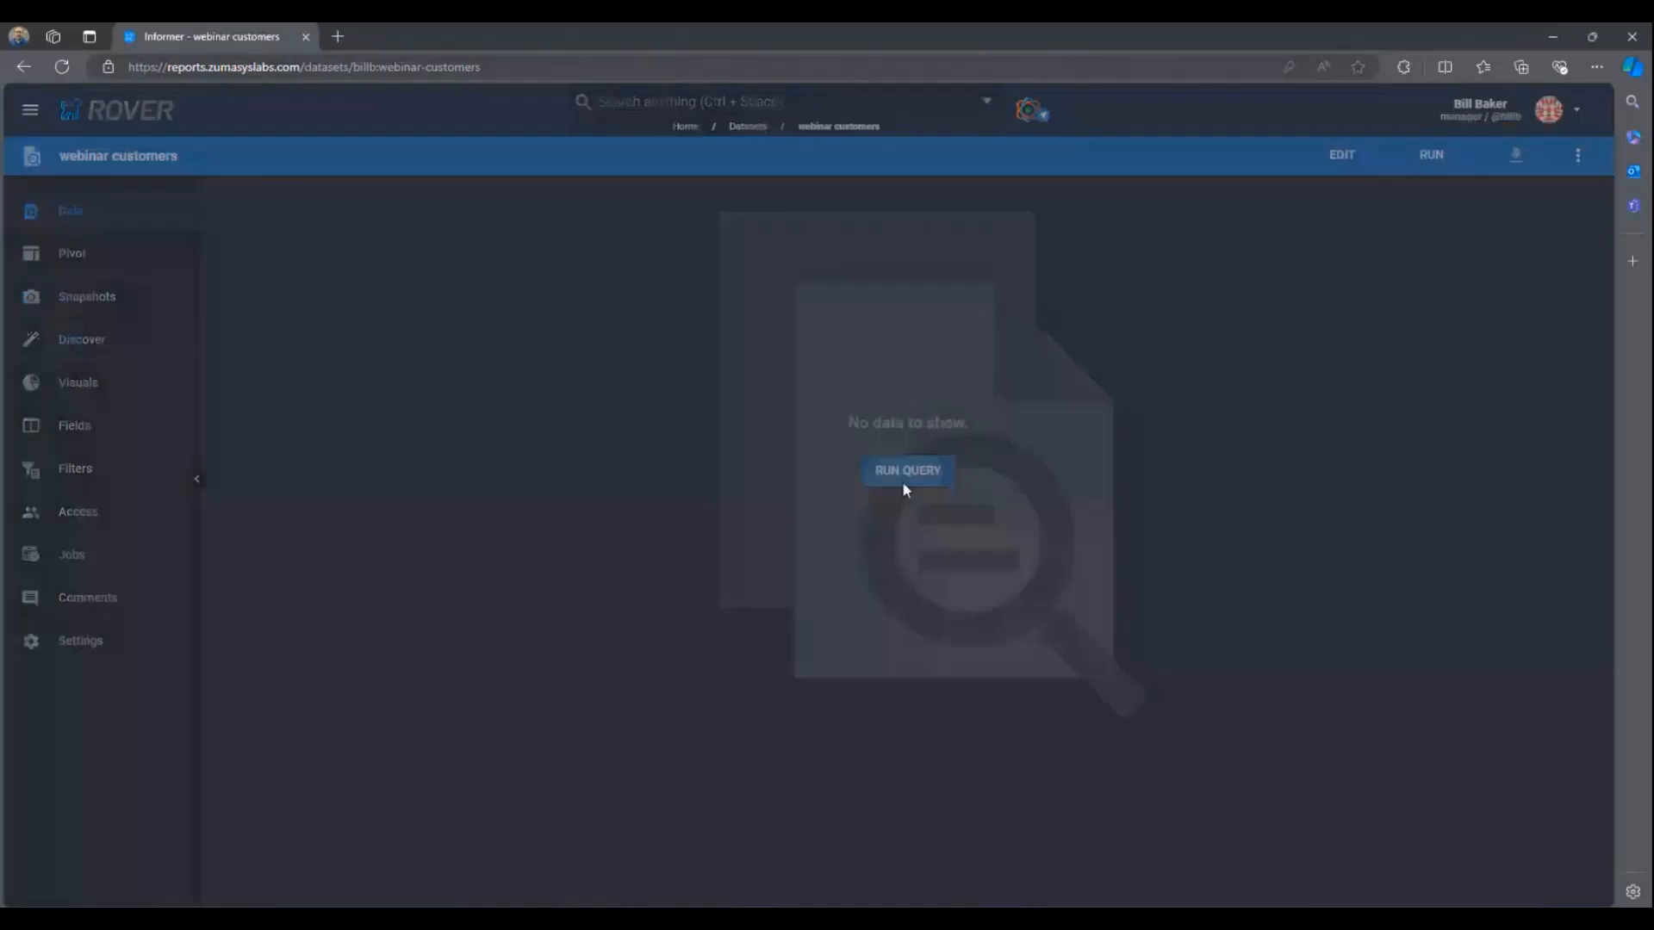
left_click(907, 470)
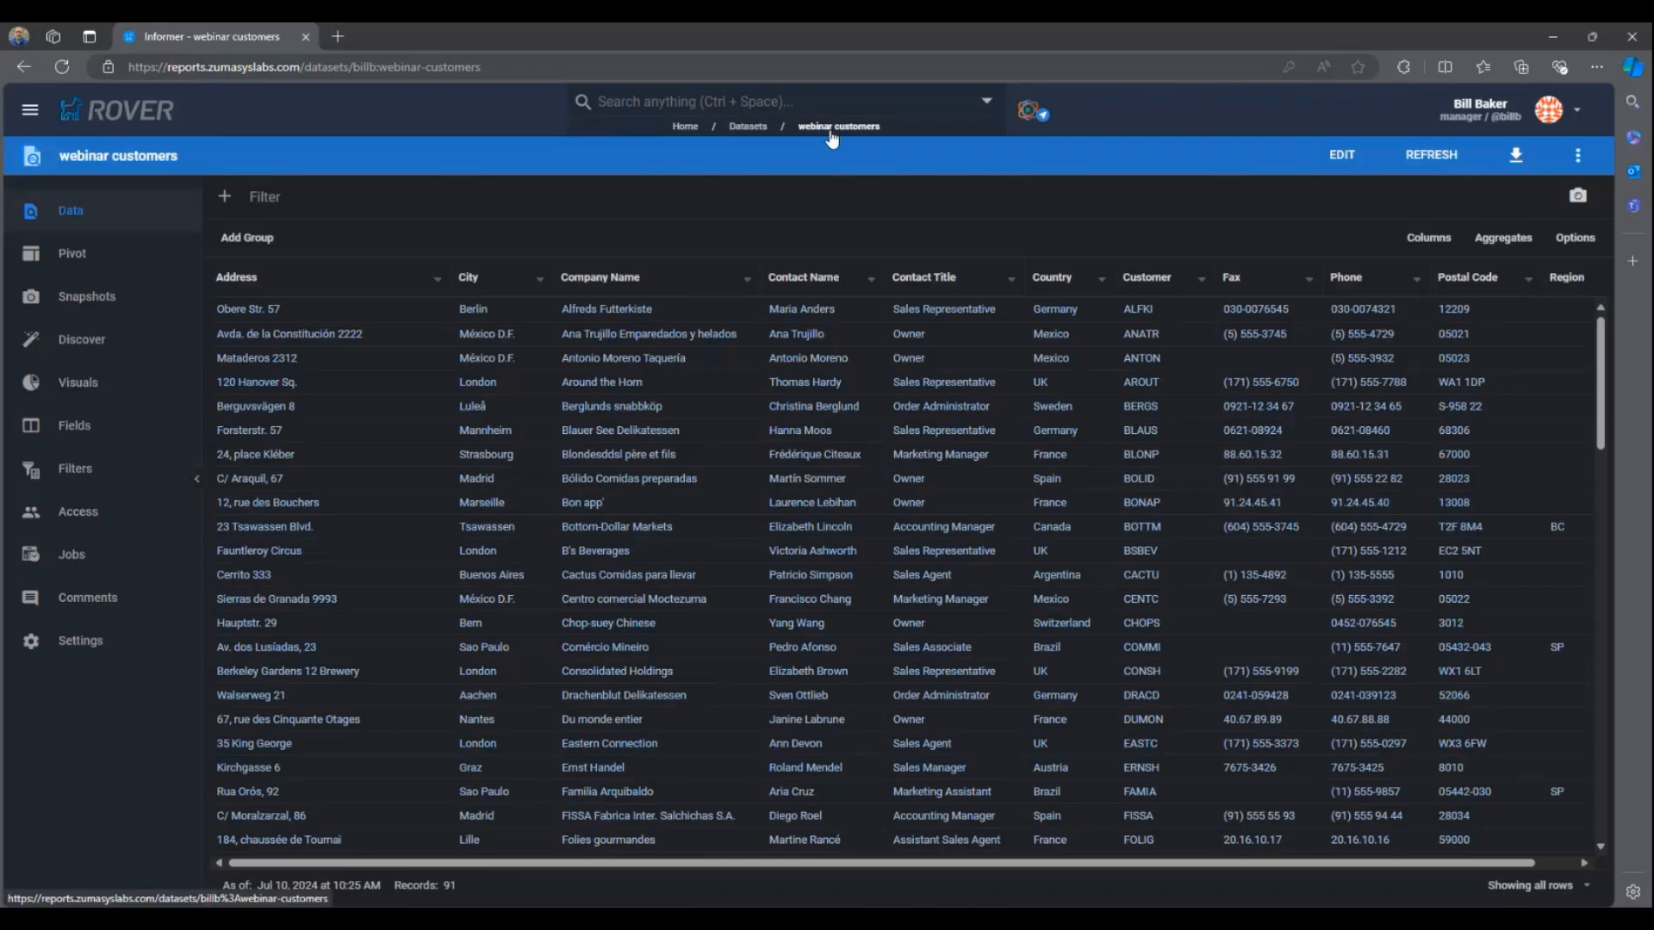
Step: Create a Dataset Designer dataset named webinar orders from the Webinar northwind datasource's Orders mapping
left_click(748, 127)
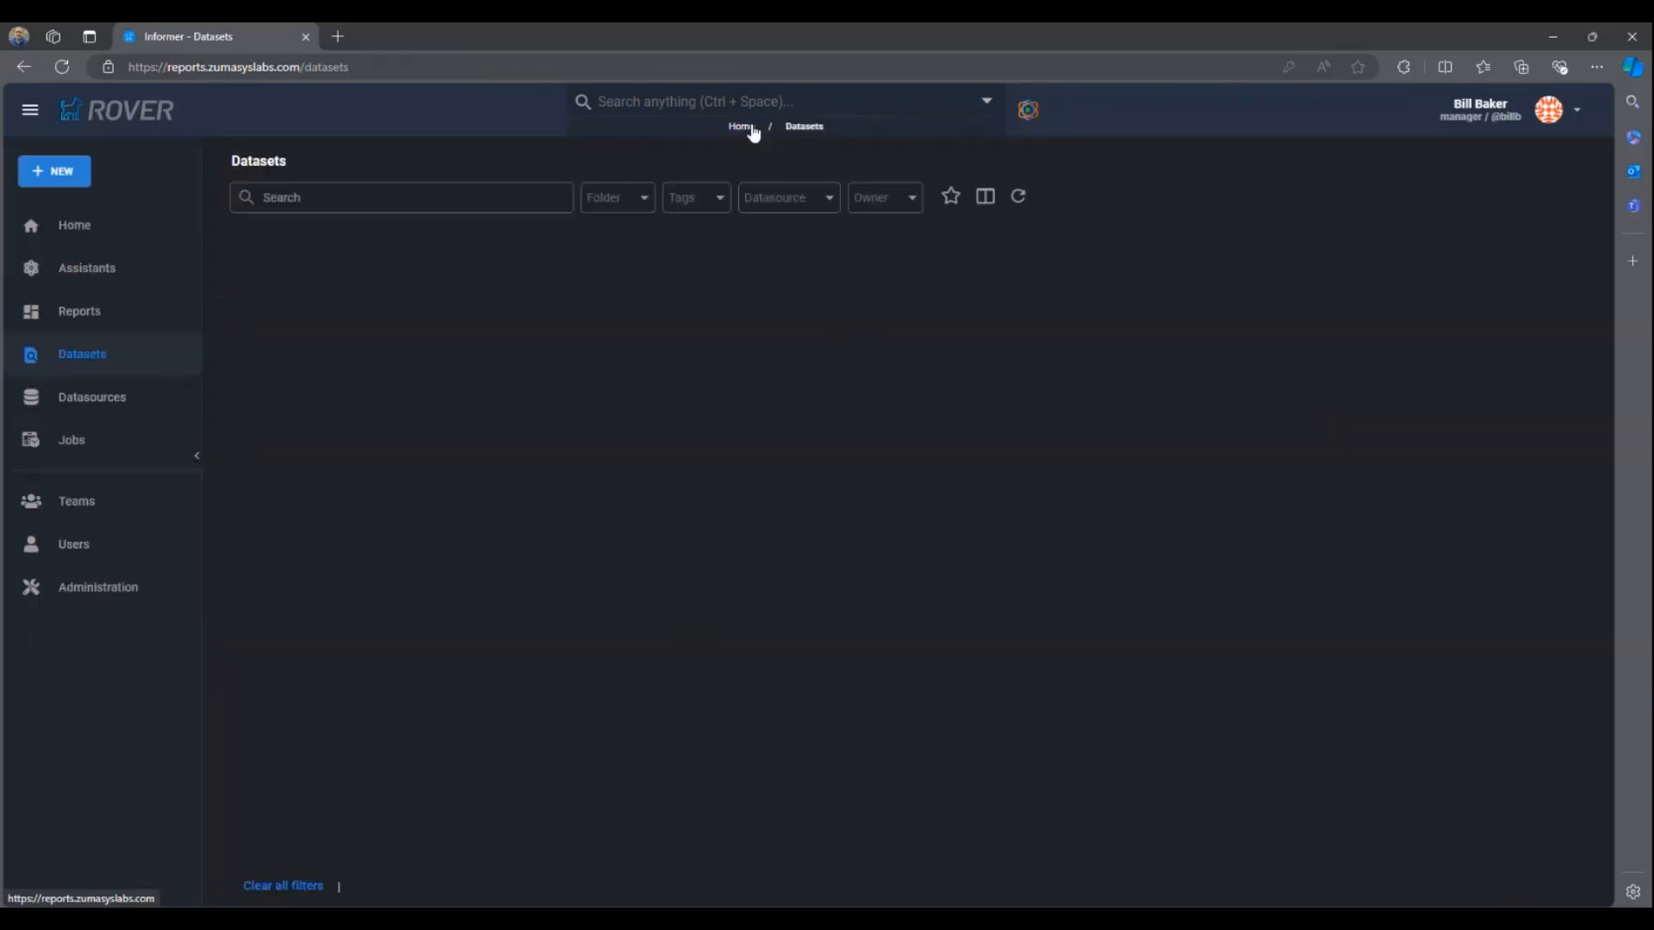
left_click(60, 173)
mouse_move(111, 272)
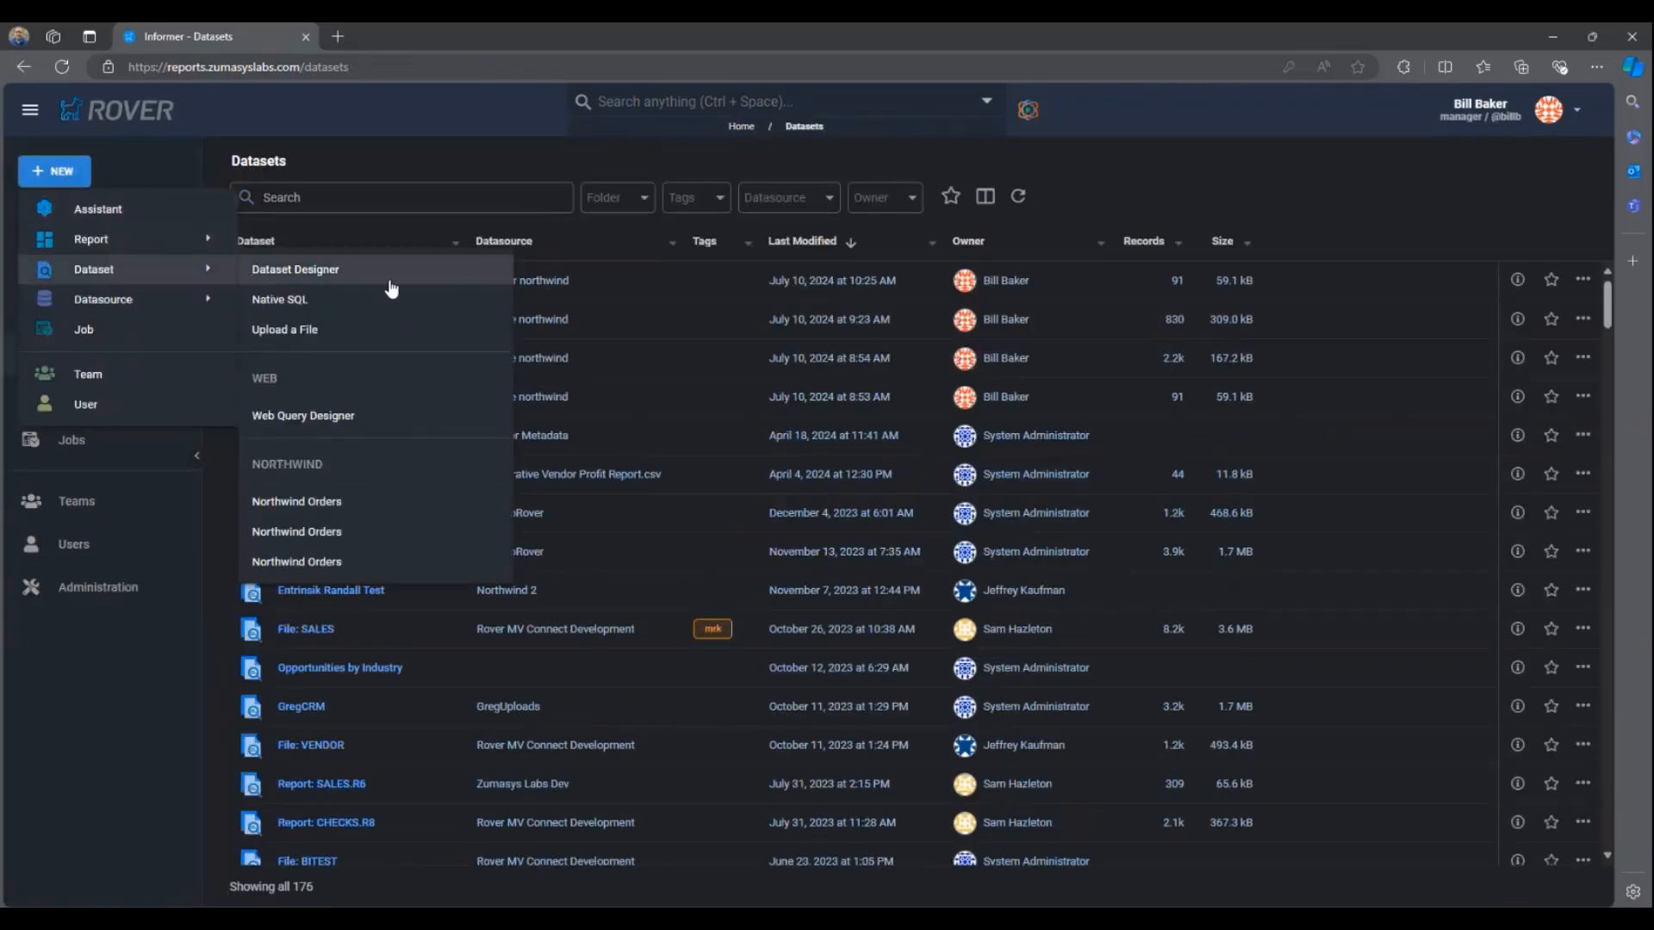
left_click(389, 272)
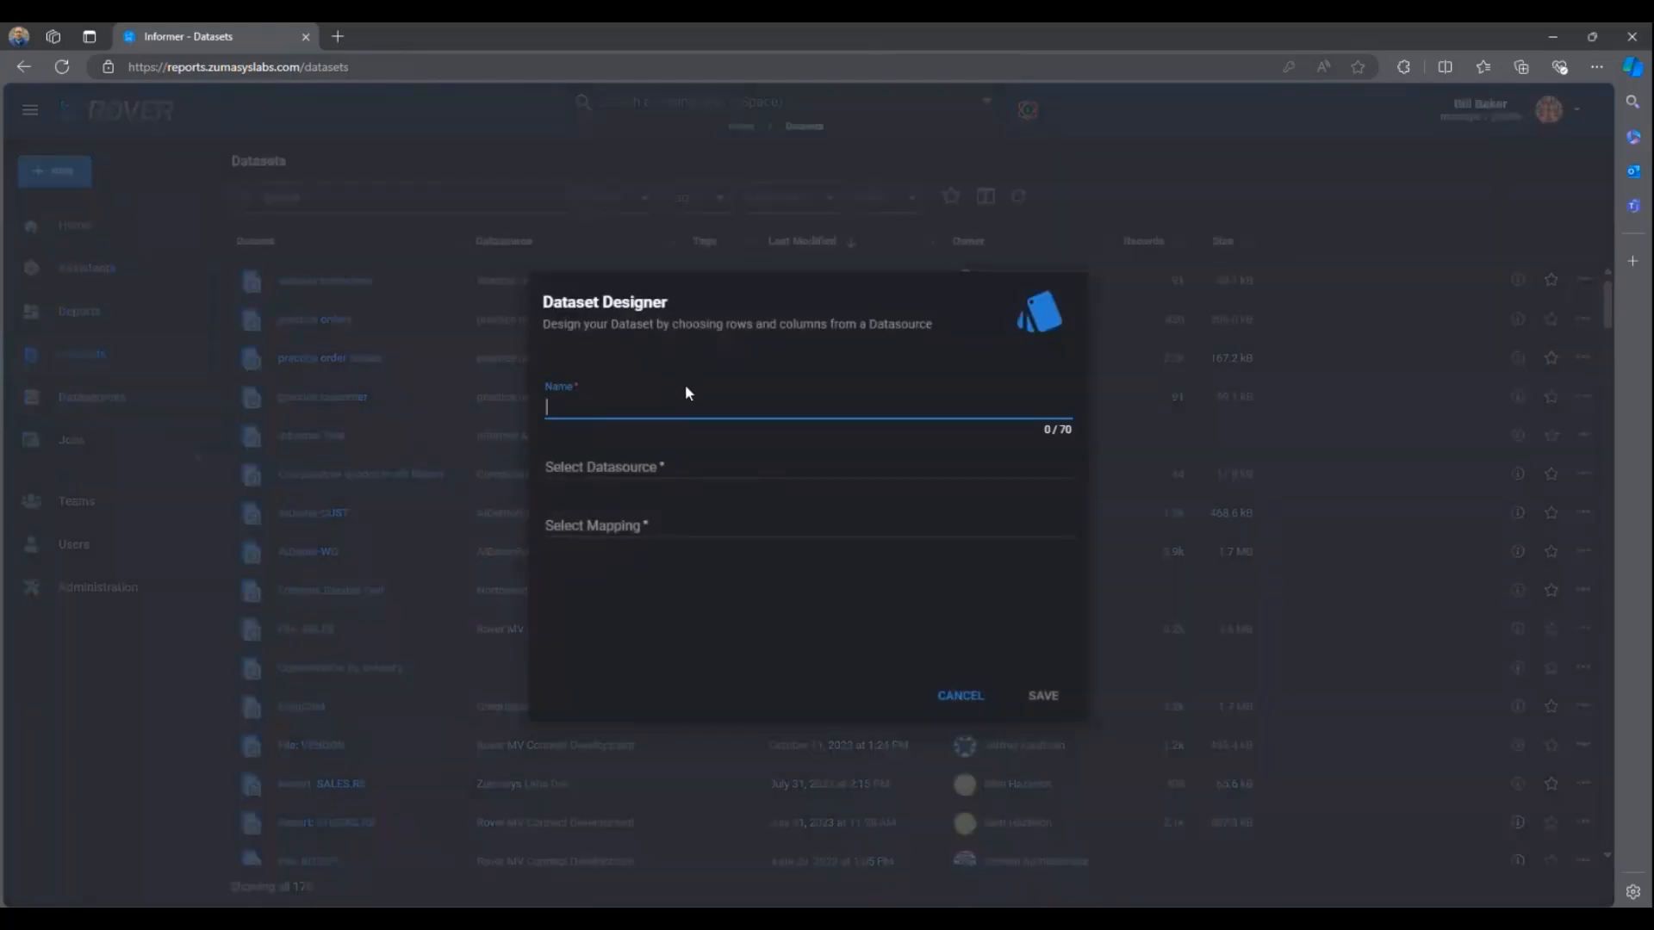
type("webinar orders")
key("Tab")
type("o")
key("BackSpace")
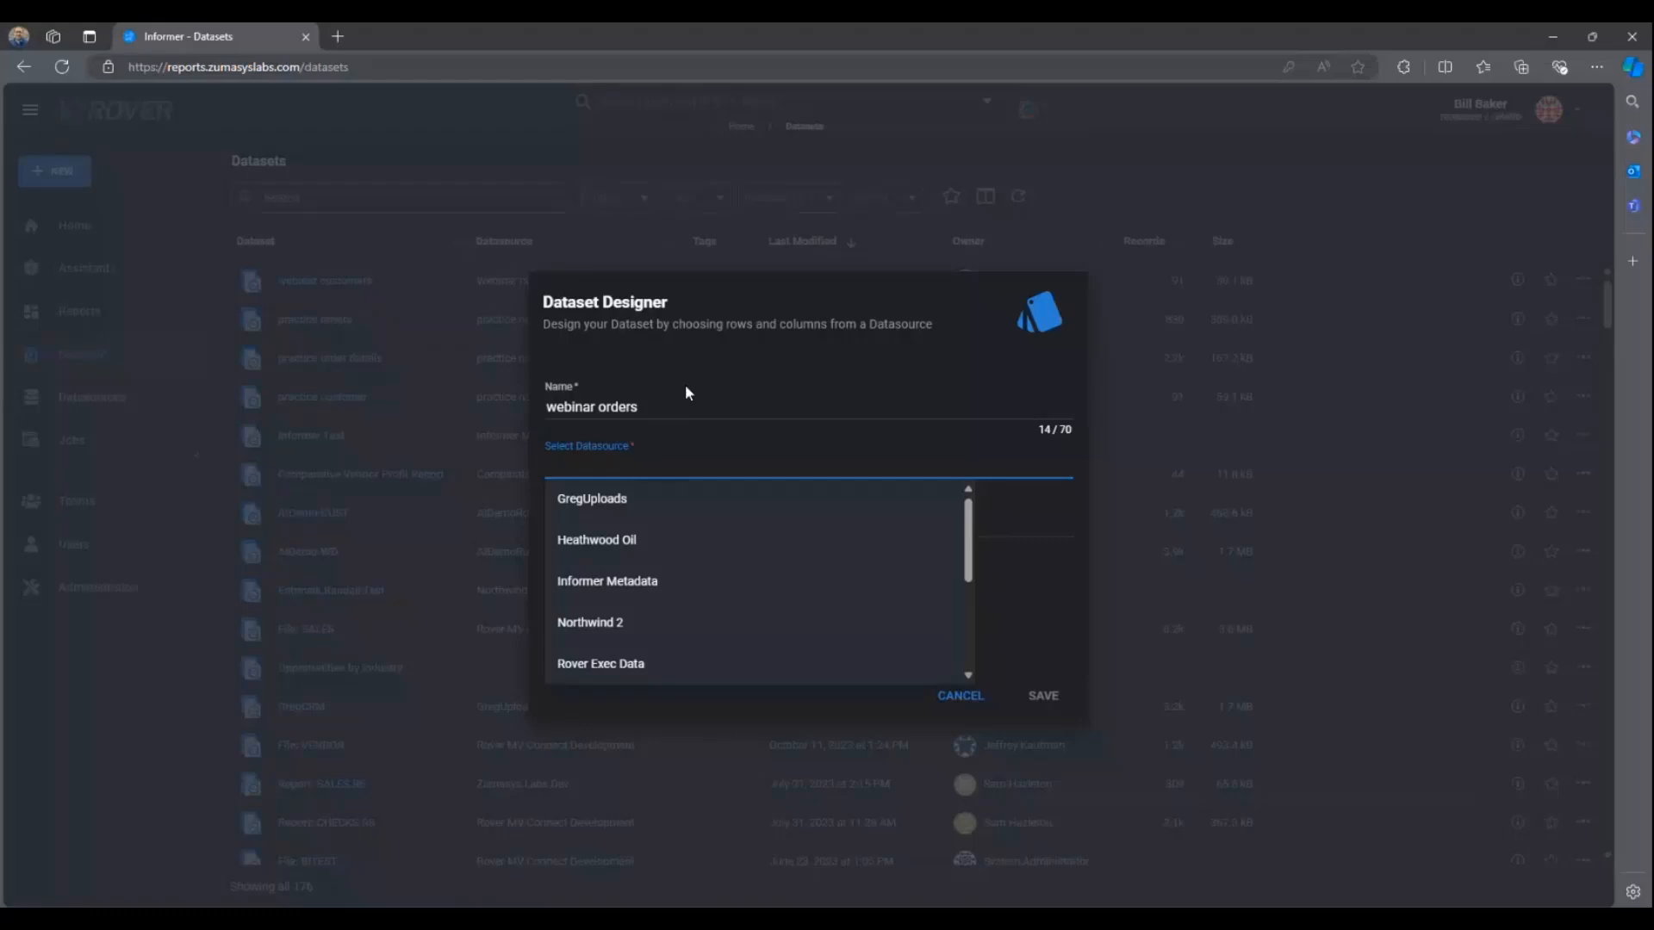
type("web")
left_click(692, 515)
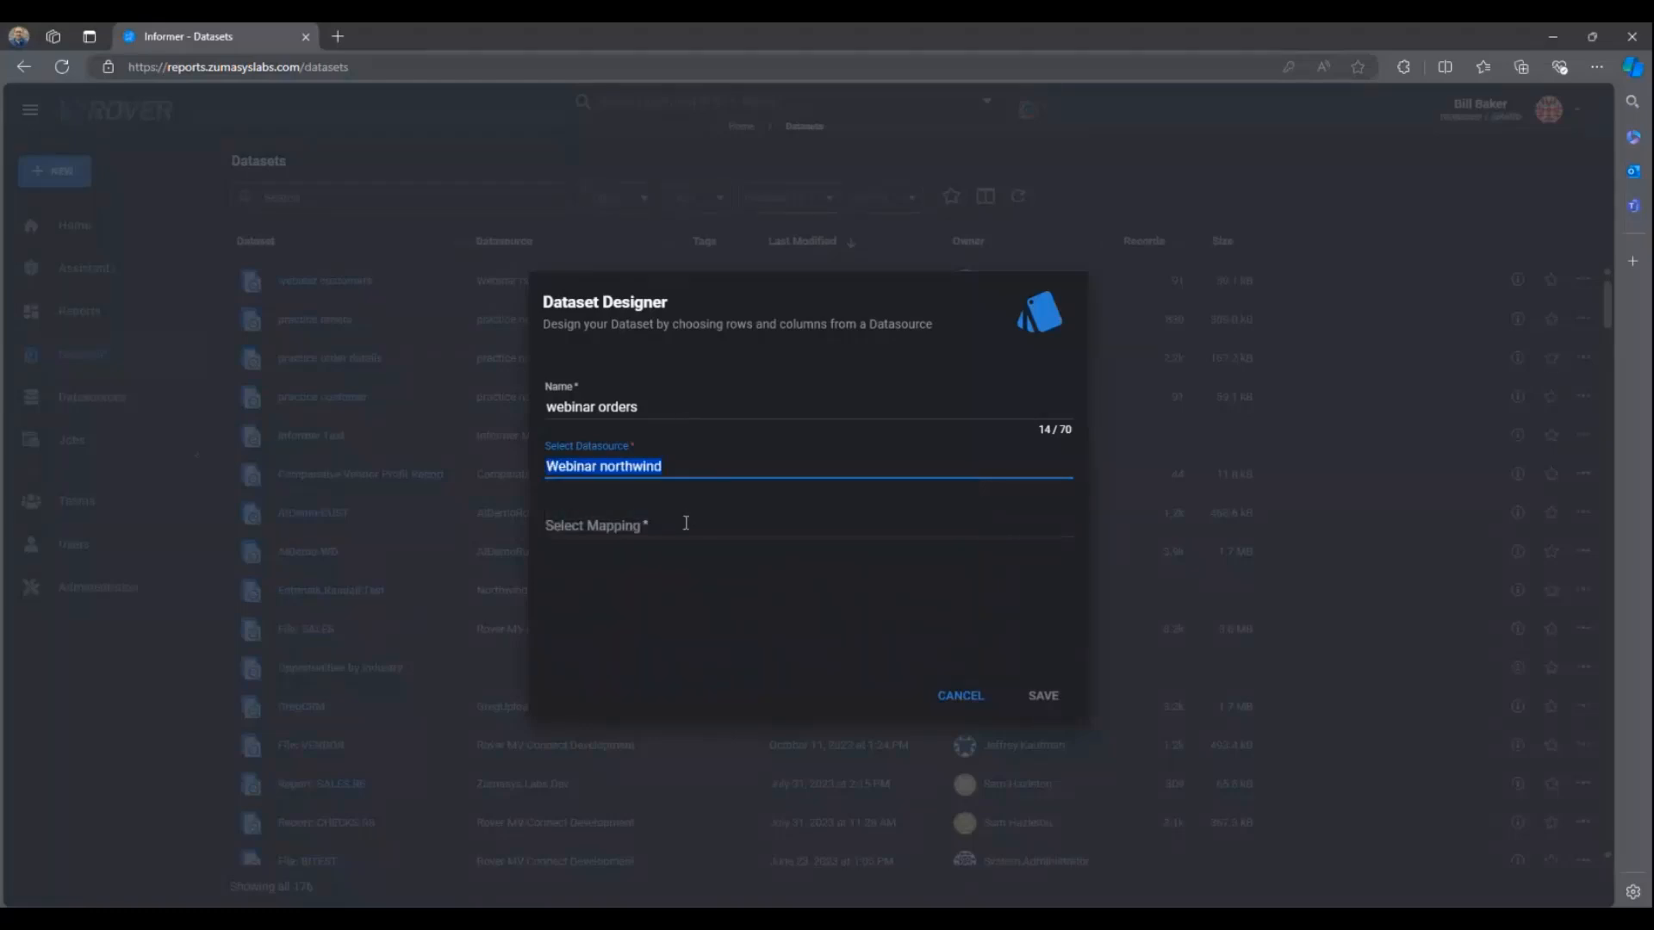
left_click(684, 523)
type("orders")
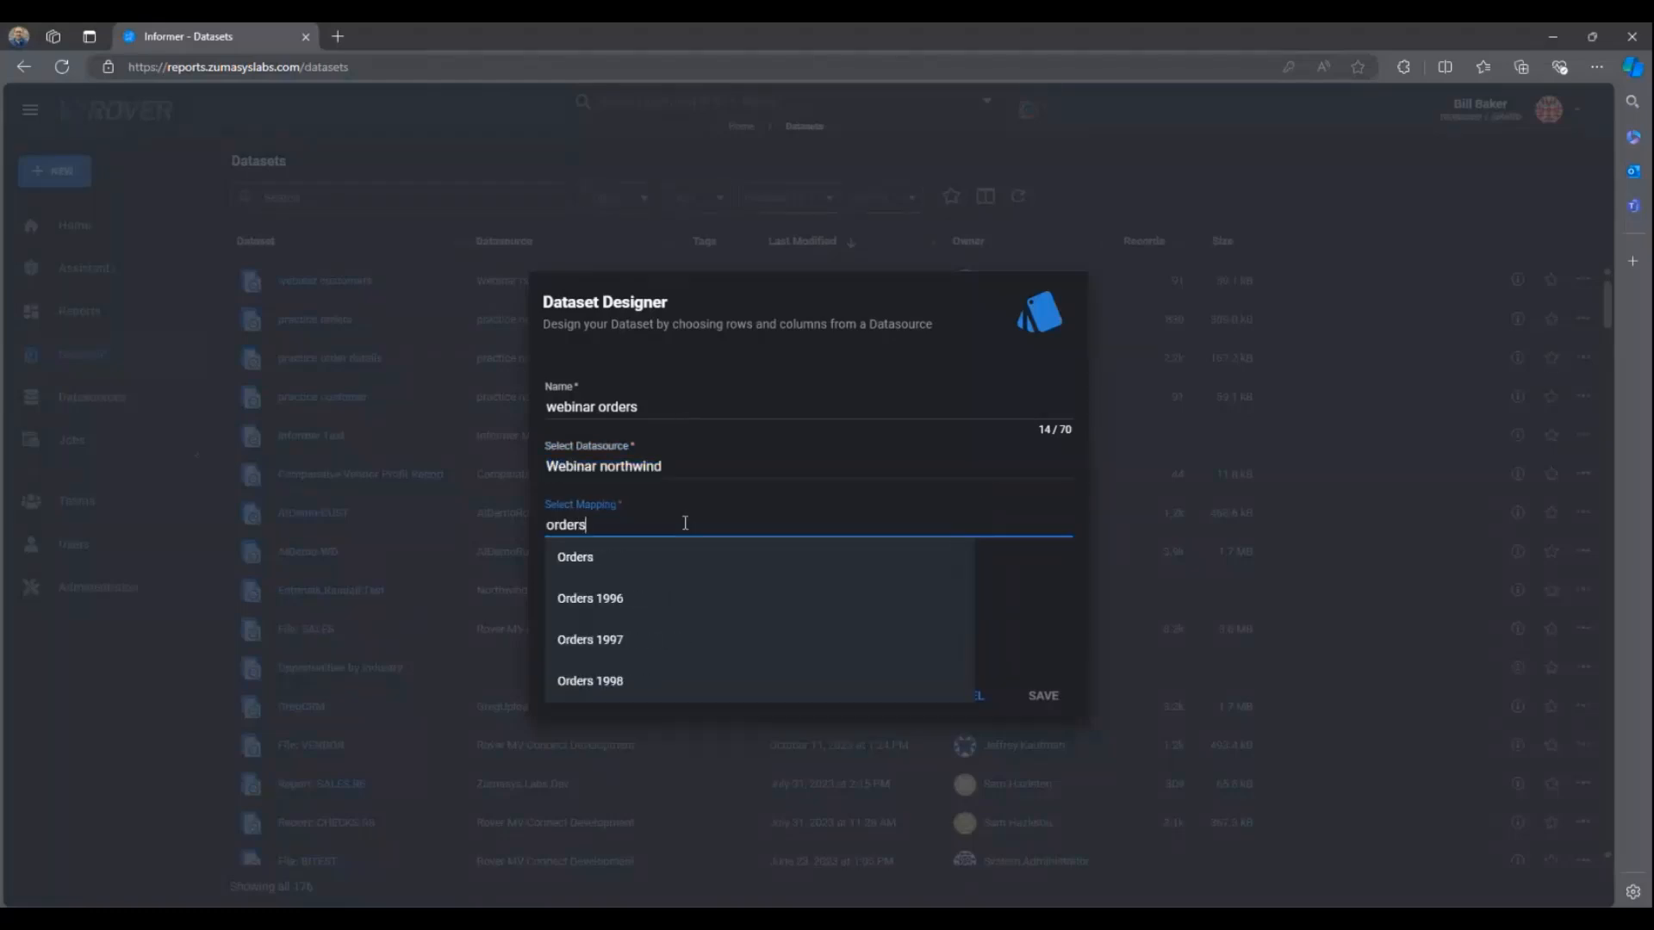
left_click(689, 556)
left_click(1032, 688)
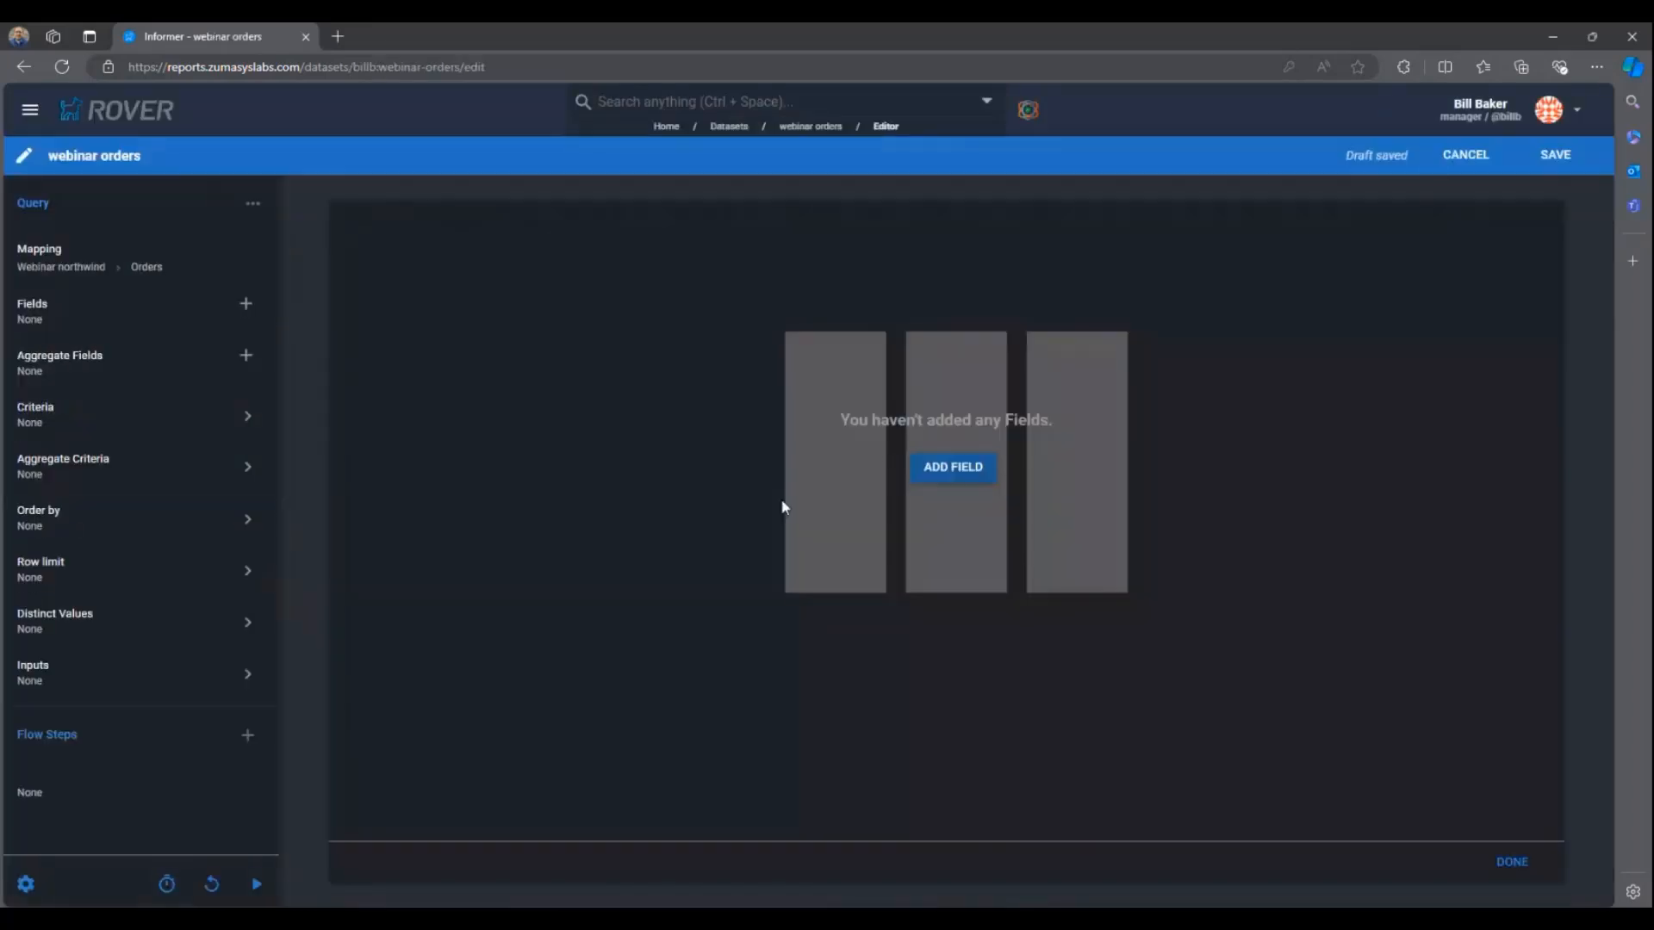
Step: Add all Orders fields to the webinar orders dataset, and save and run its query
left_click(929, 476)
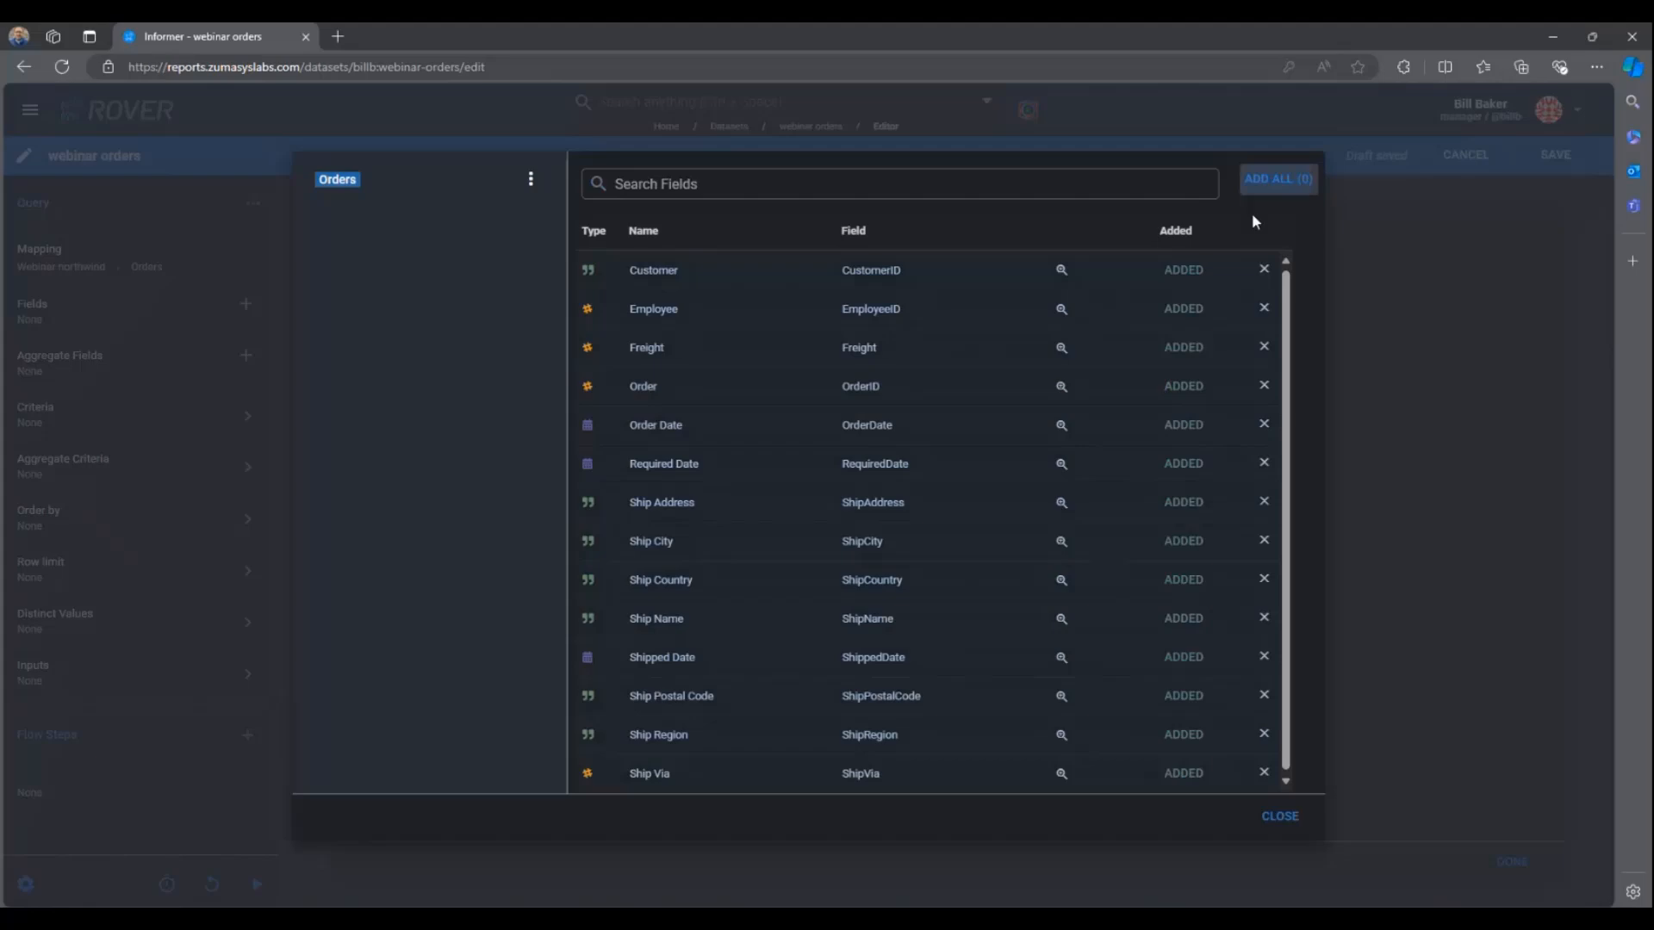
left_click(1266, 816)
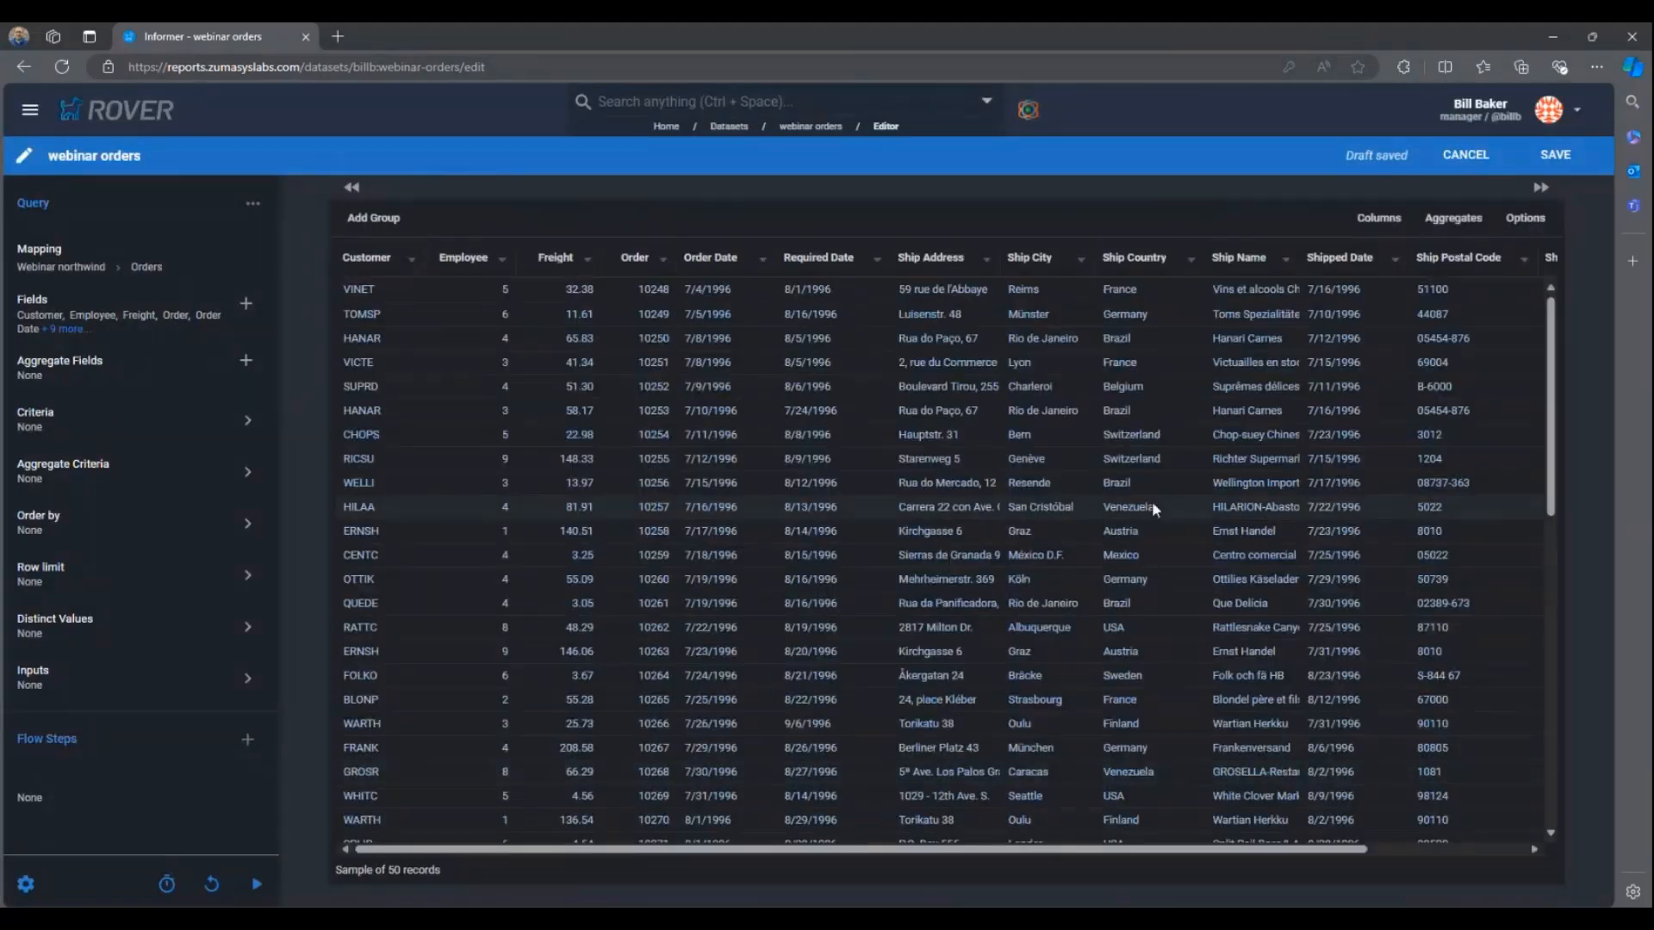
left_click_drag(911, 861, 825, 856)
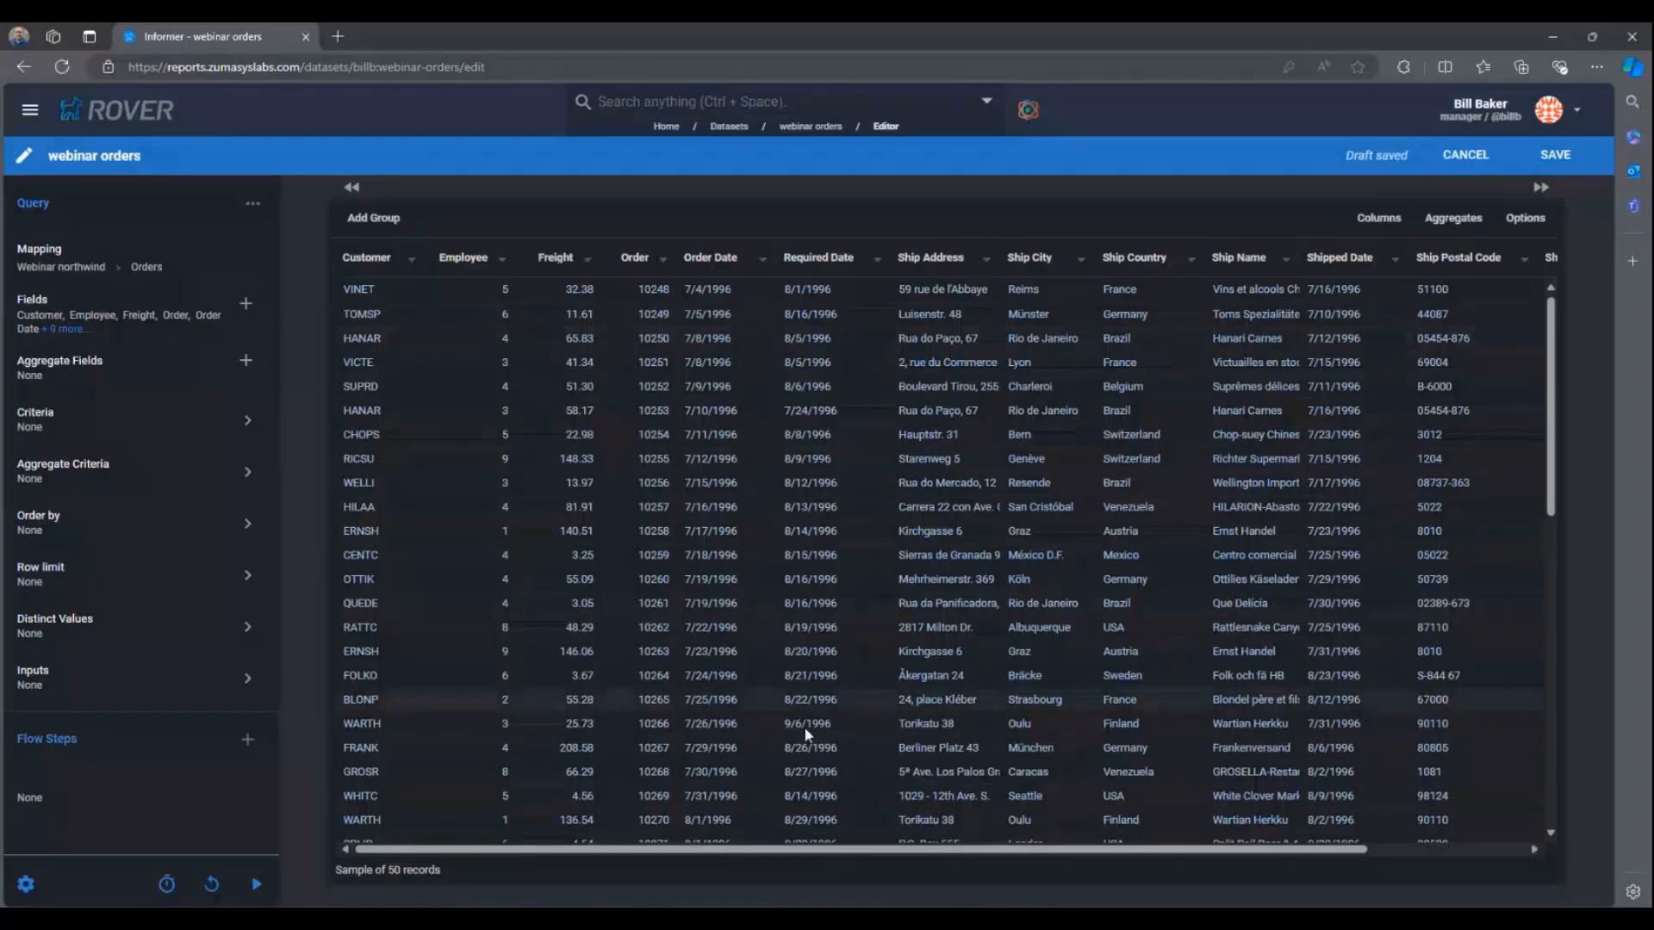
left_click_drag(895, 849, 1199, 864)
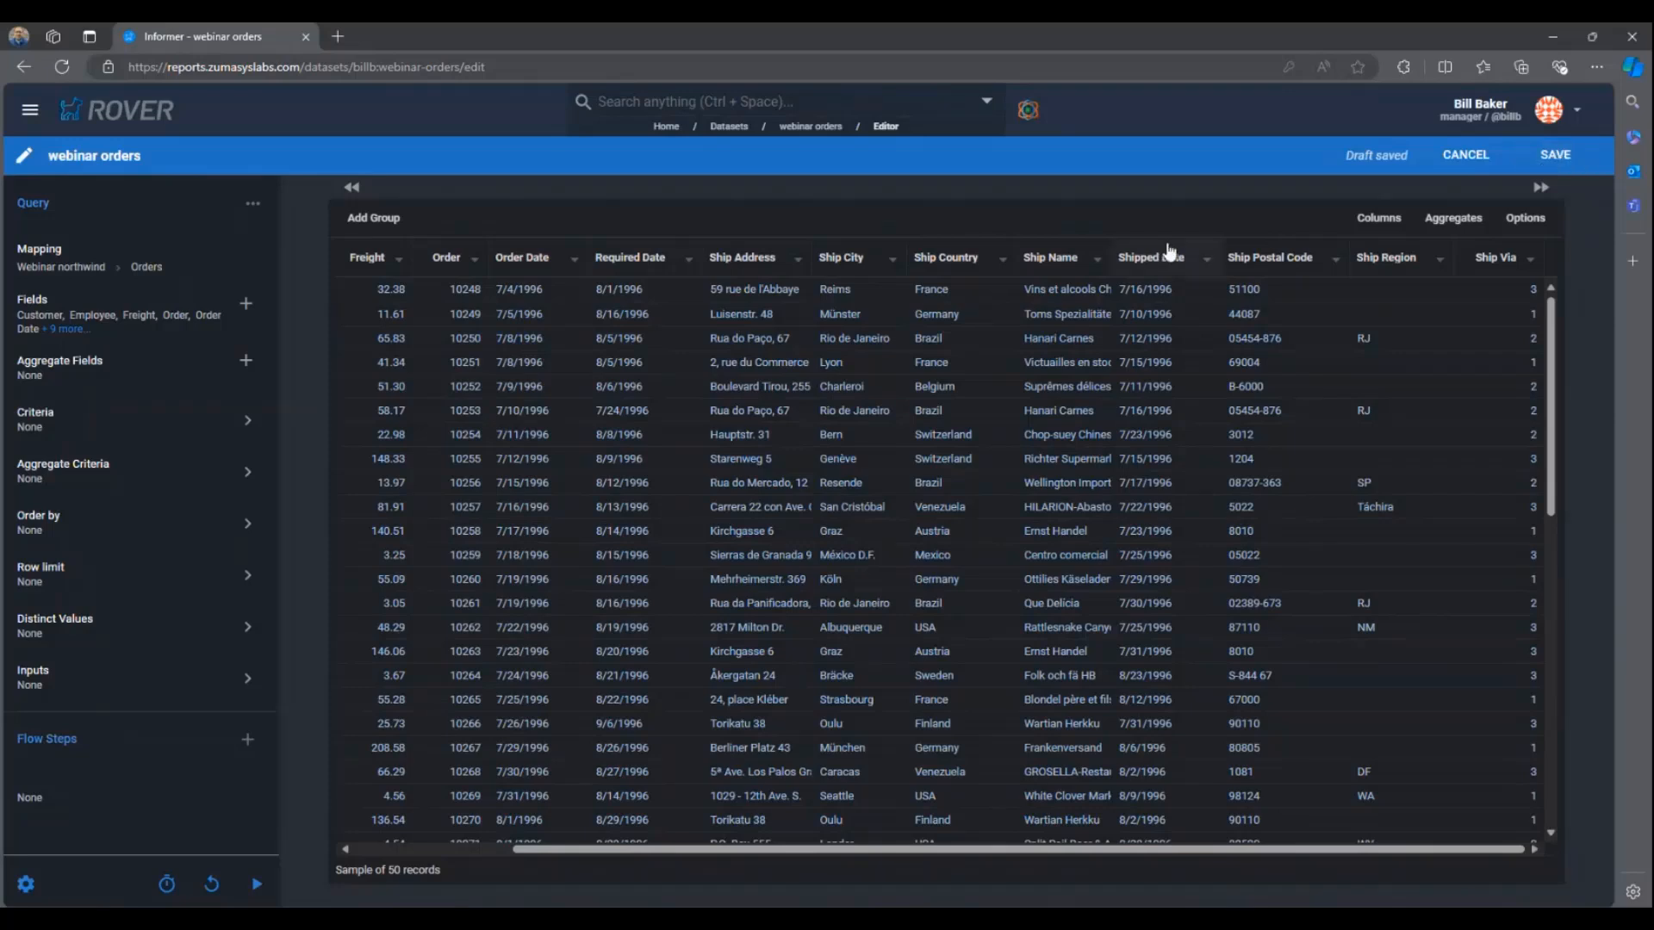
left_click(1568, 157)
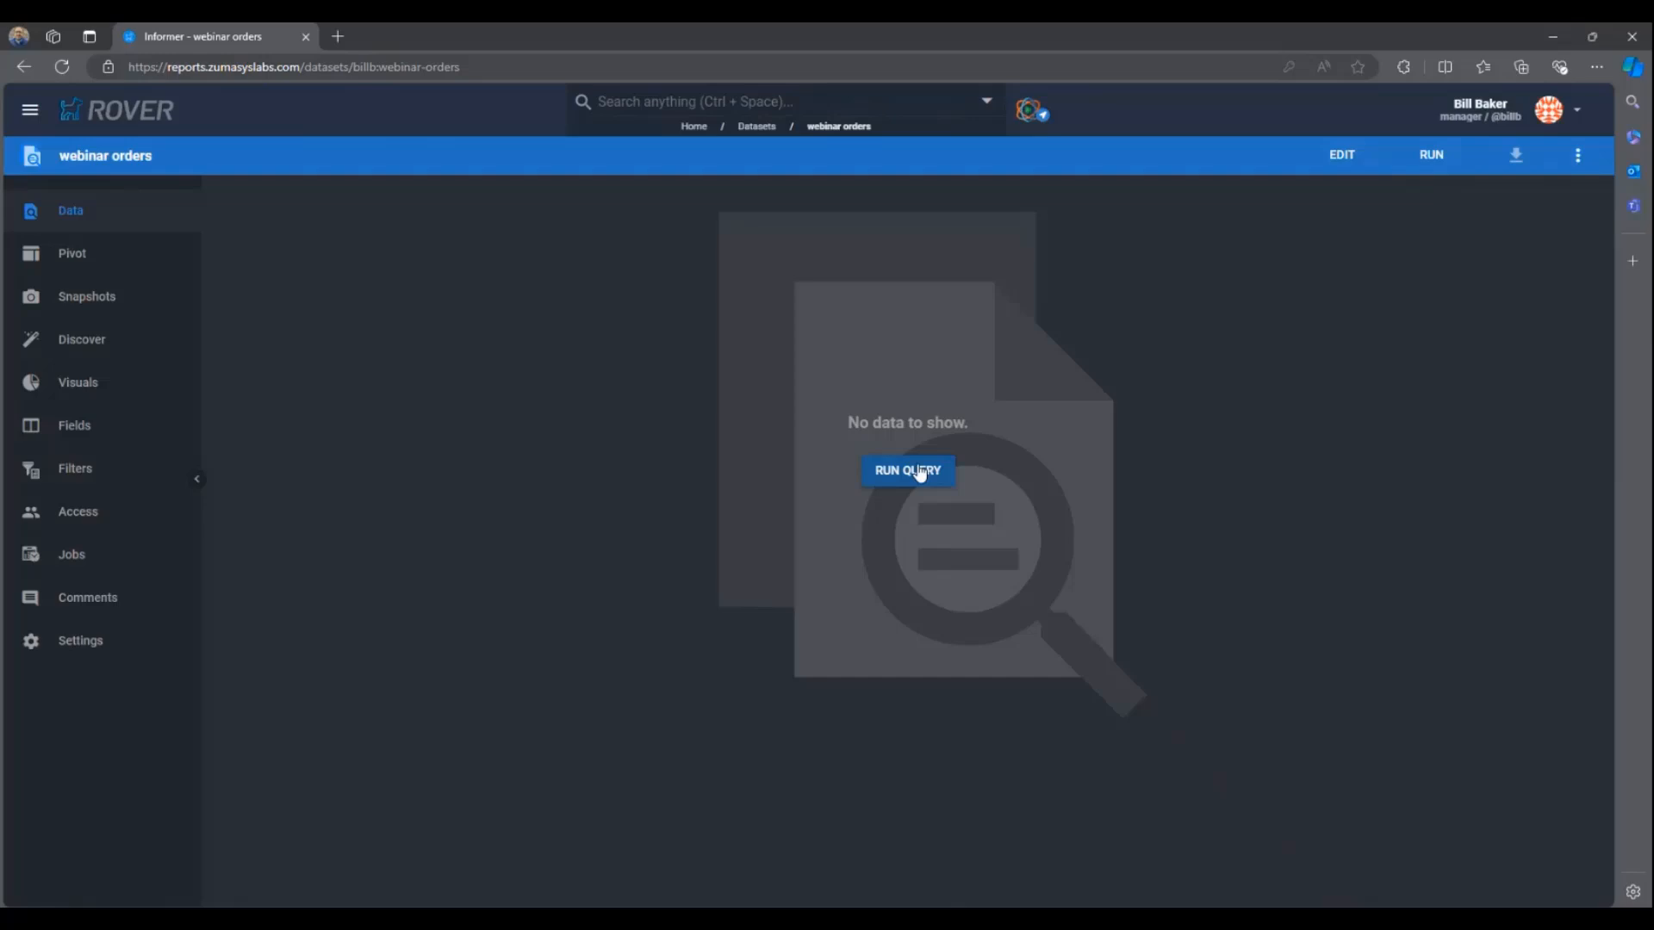
left_click(919, 472)
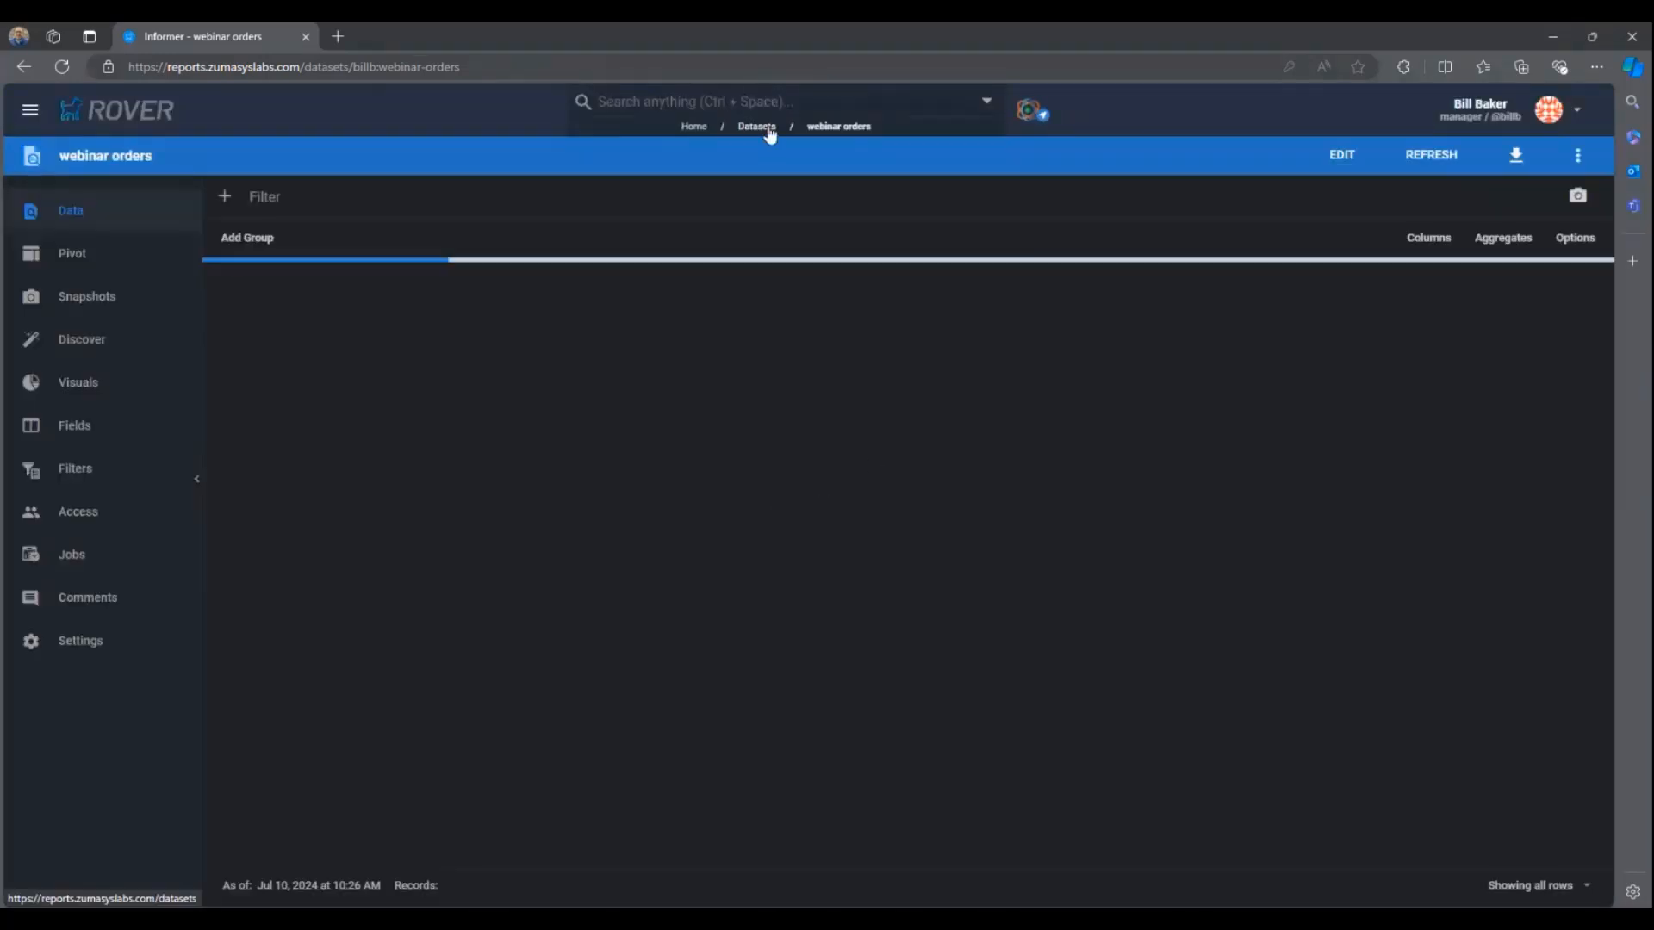
Step: Create a Dataset Designer dataset named webinar order details from the Webinar northwind datasource's Order Details mapping
left_click(769, 130)
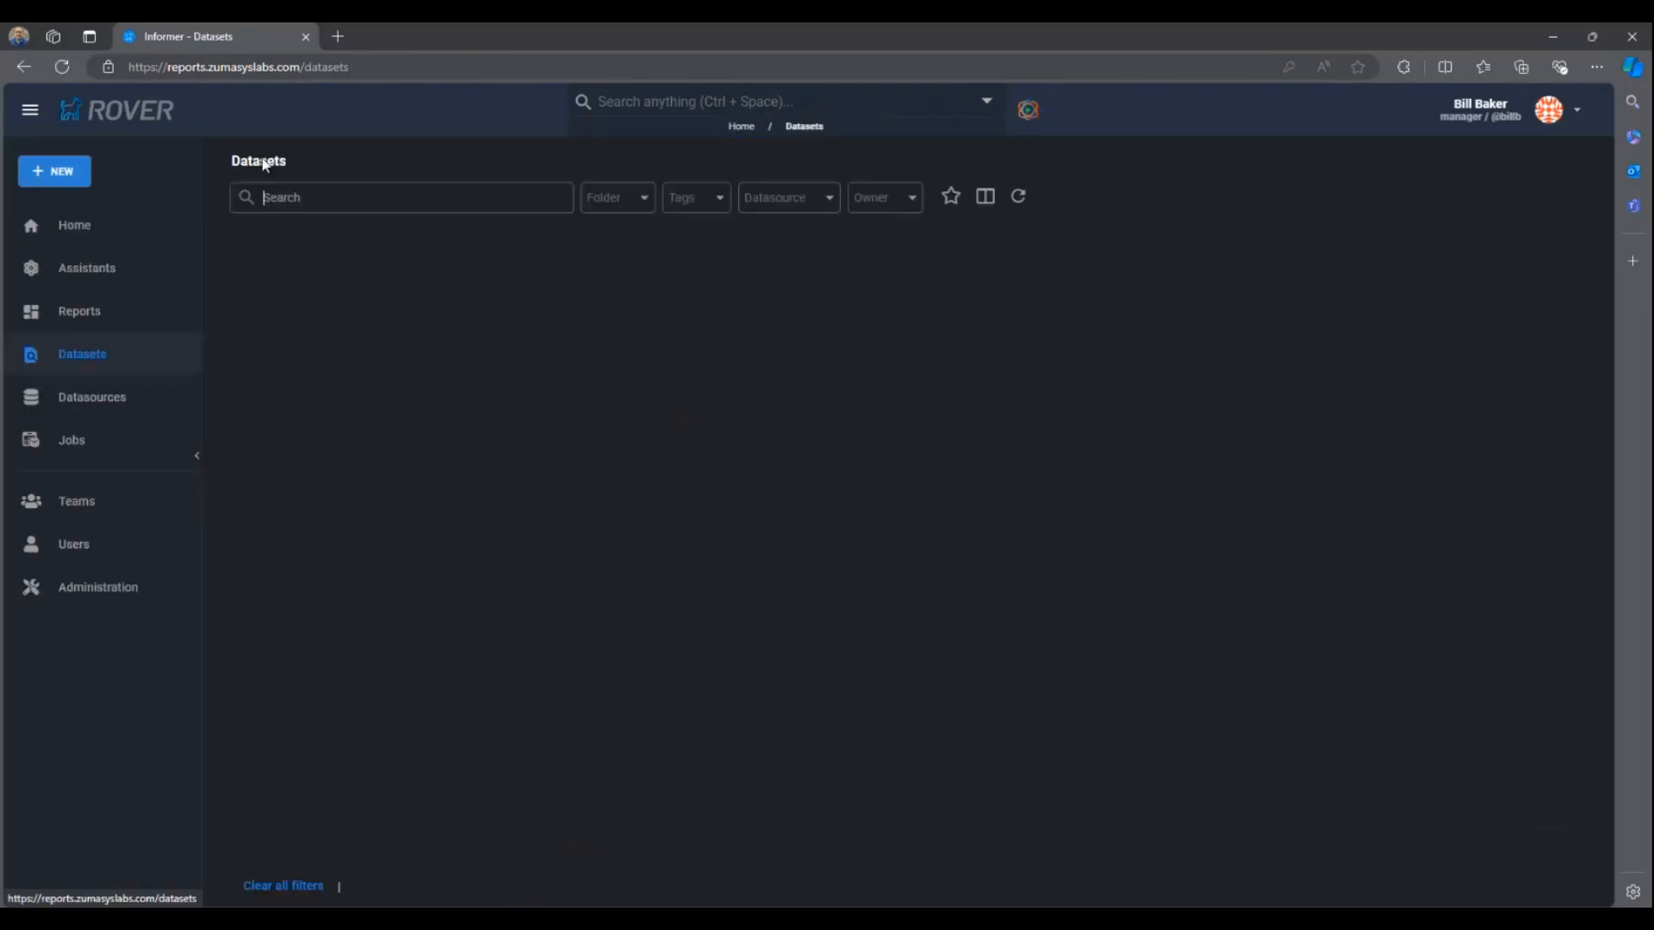
left_click(53, 169)
mouse_move(94, 269)
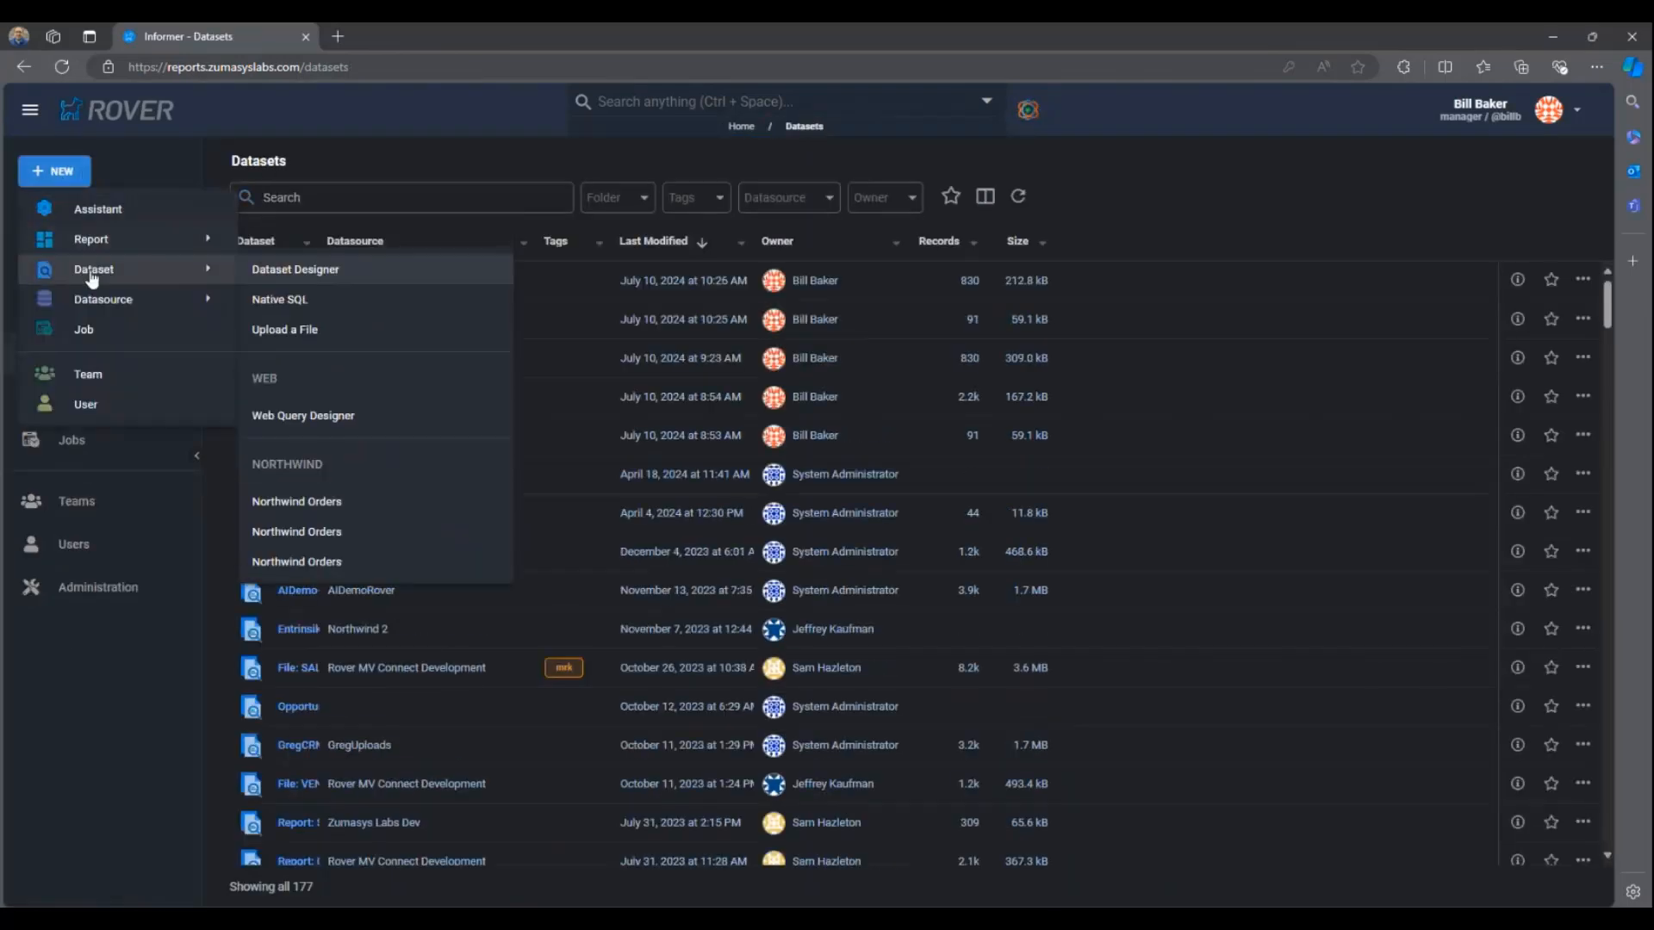
left_click(284, 268)
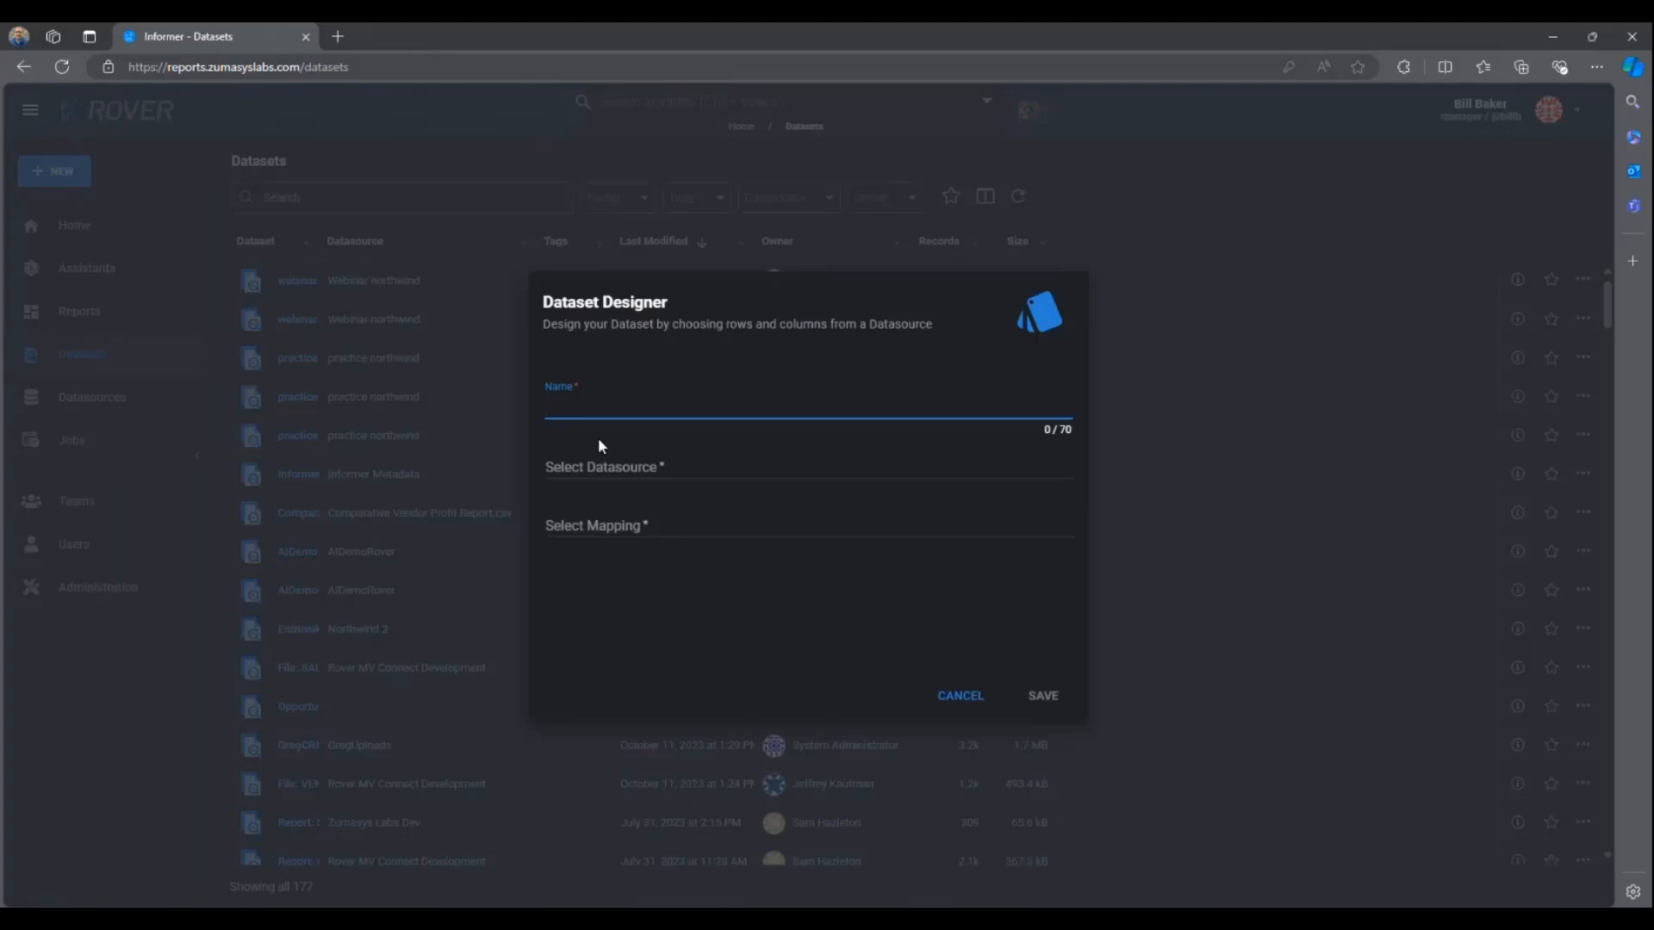
type("webinar order details")
key("Tab")
type("web")
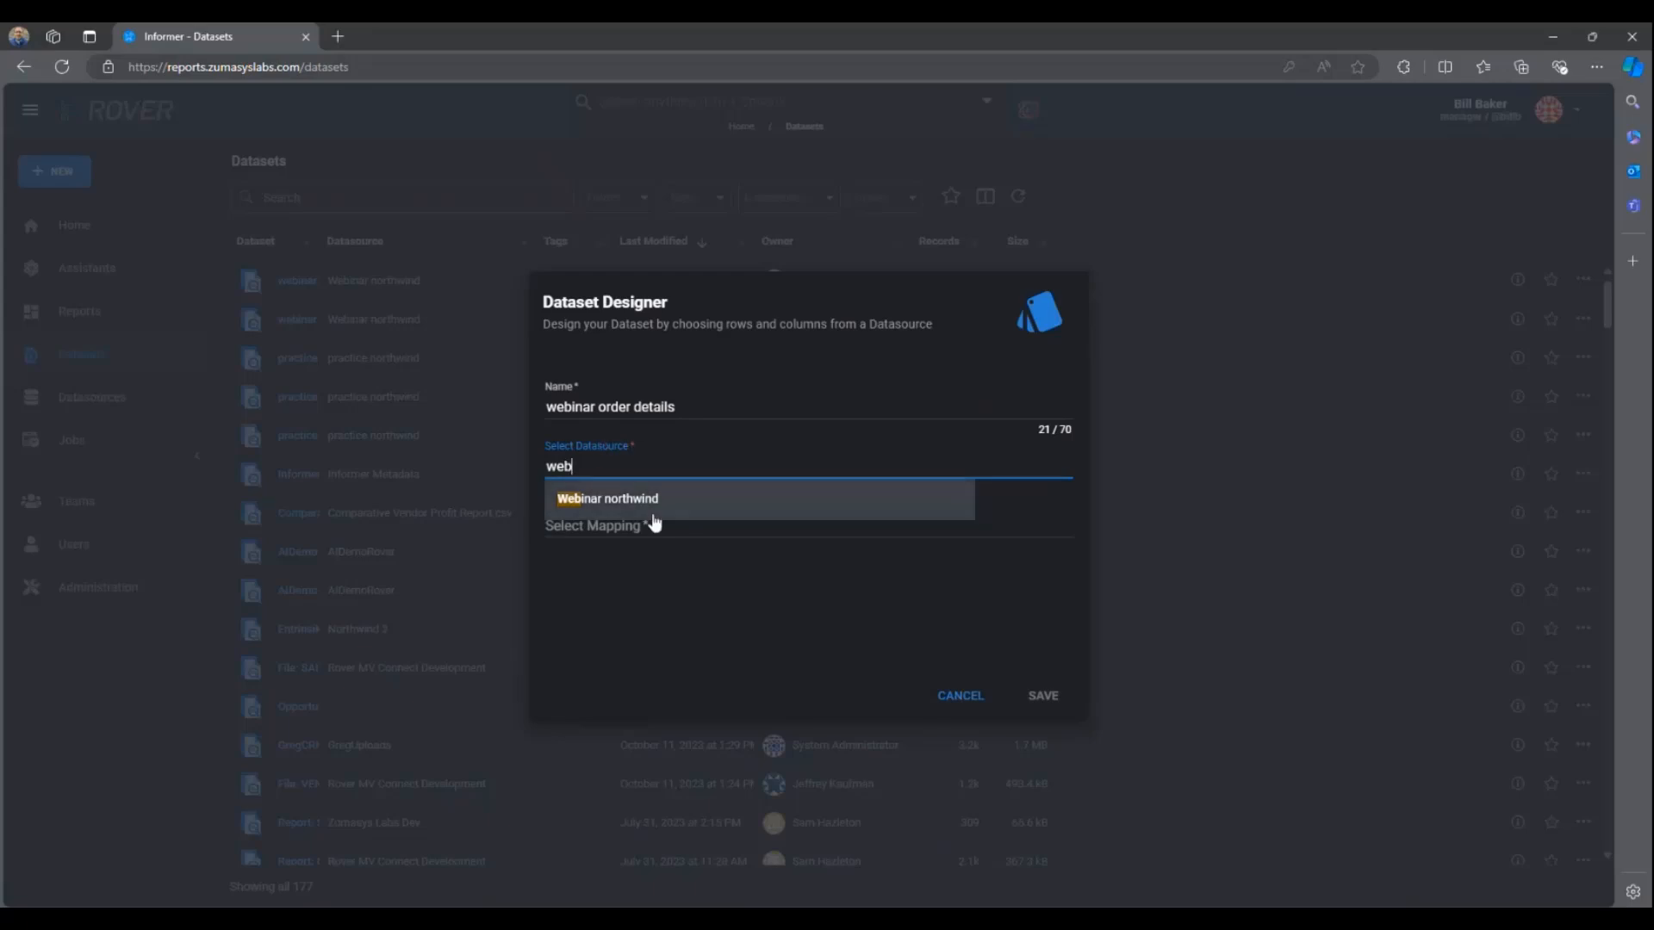
left_click(655, 515)
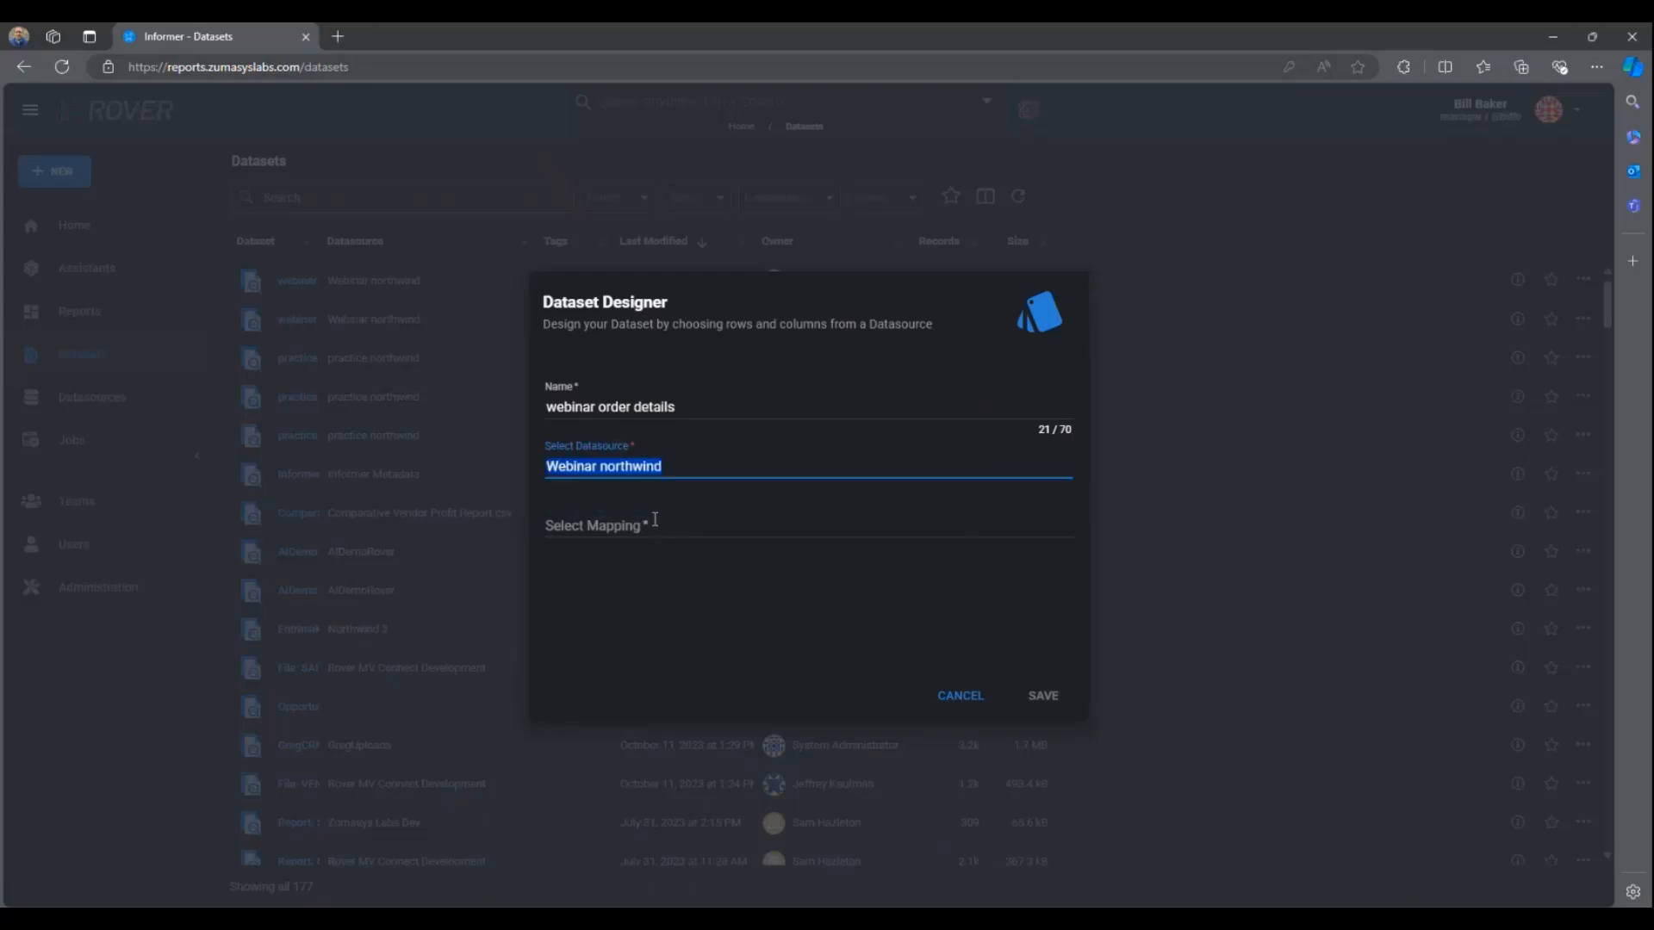
left_click(655, 521)
type("order d")
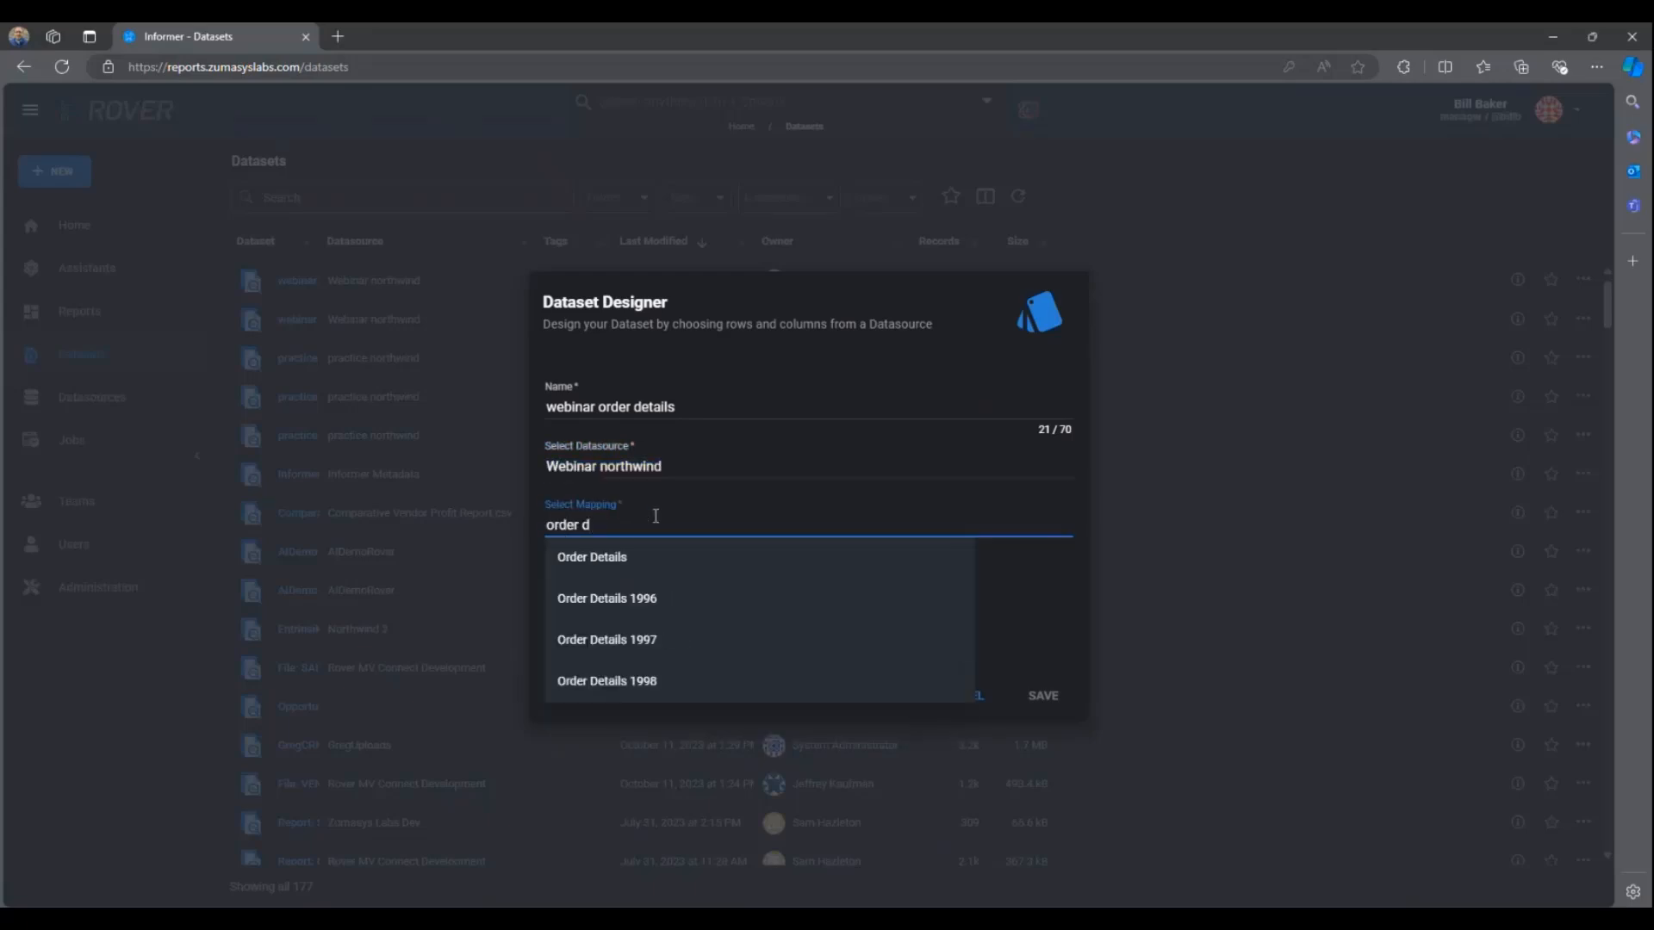
left_click(679, 556)
left_click(1046, 691)
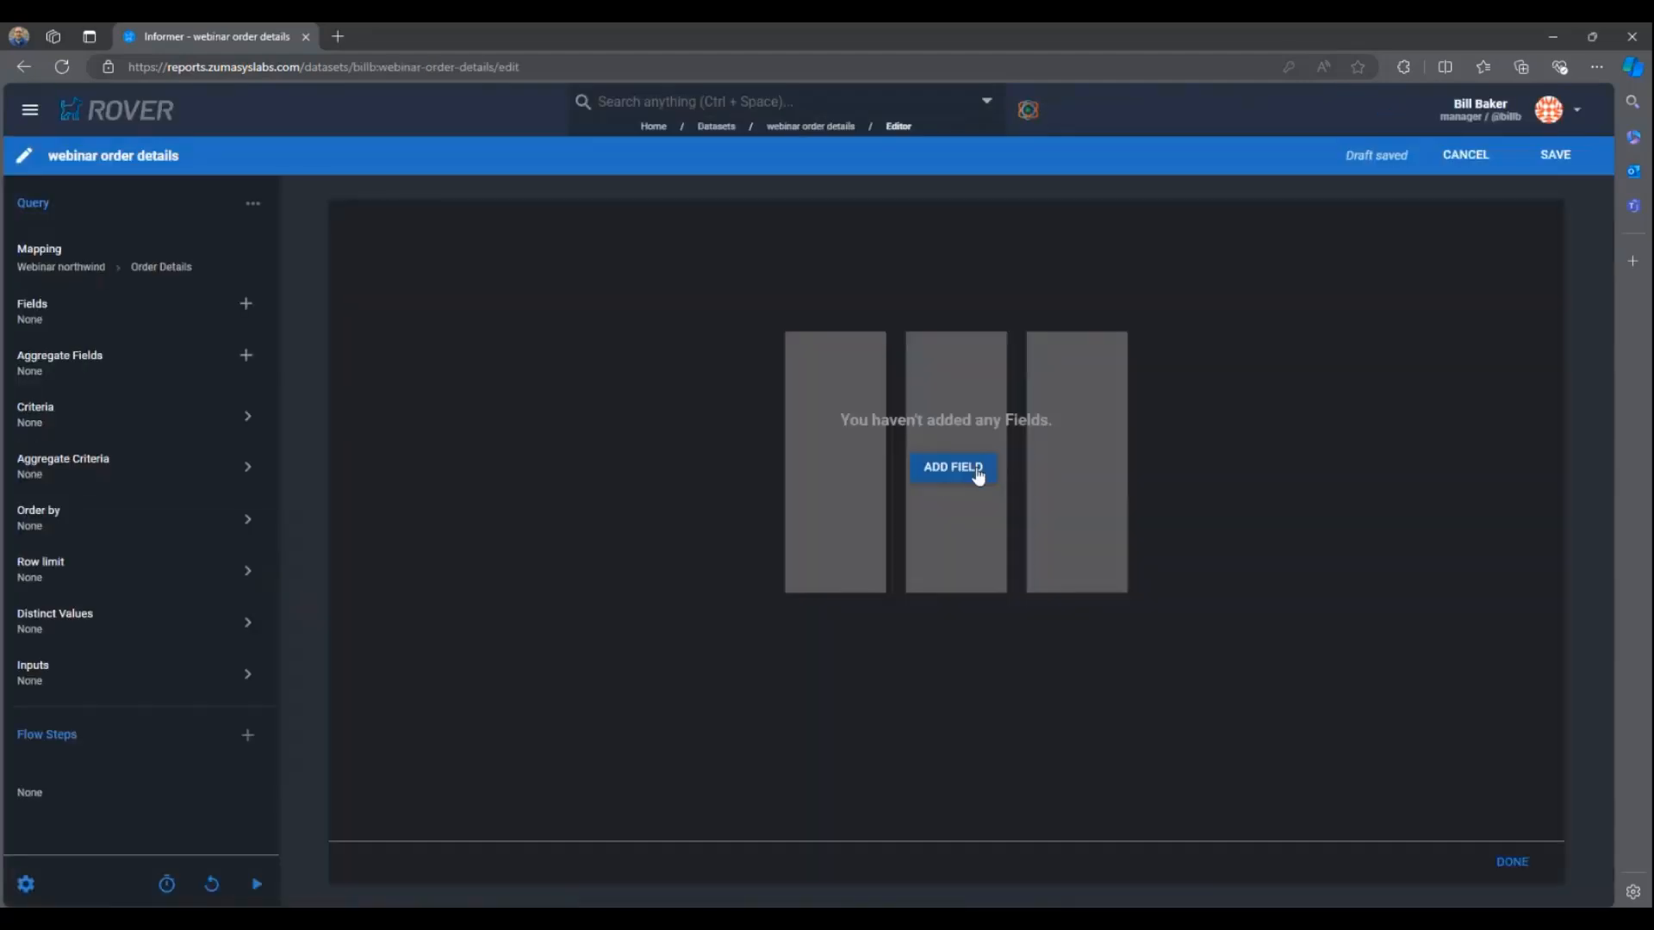
Step: Add all Order Details fields to the webinar order details dataset, and save and run its query
left_click(976, 470)
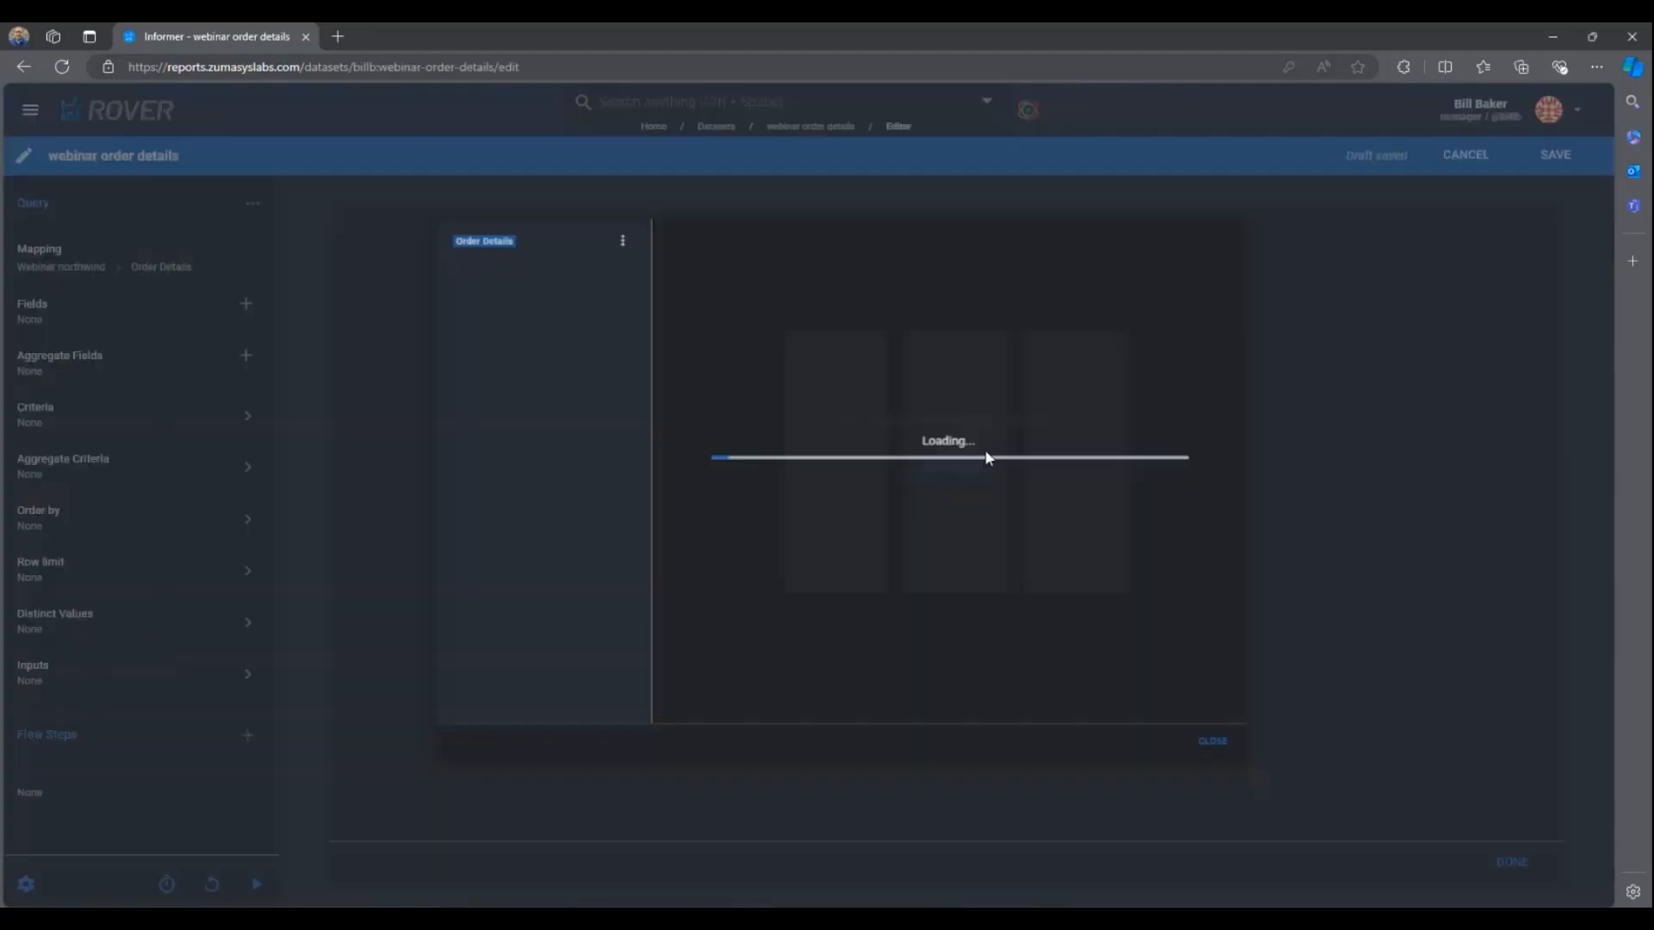
left_click(1254, 183)
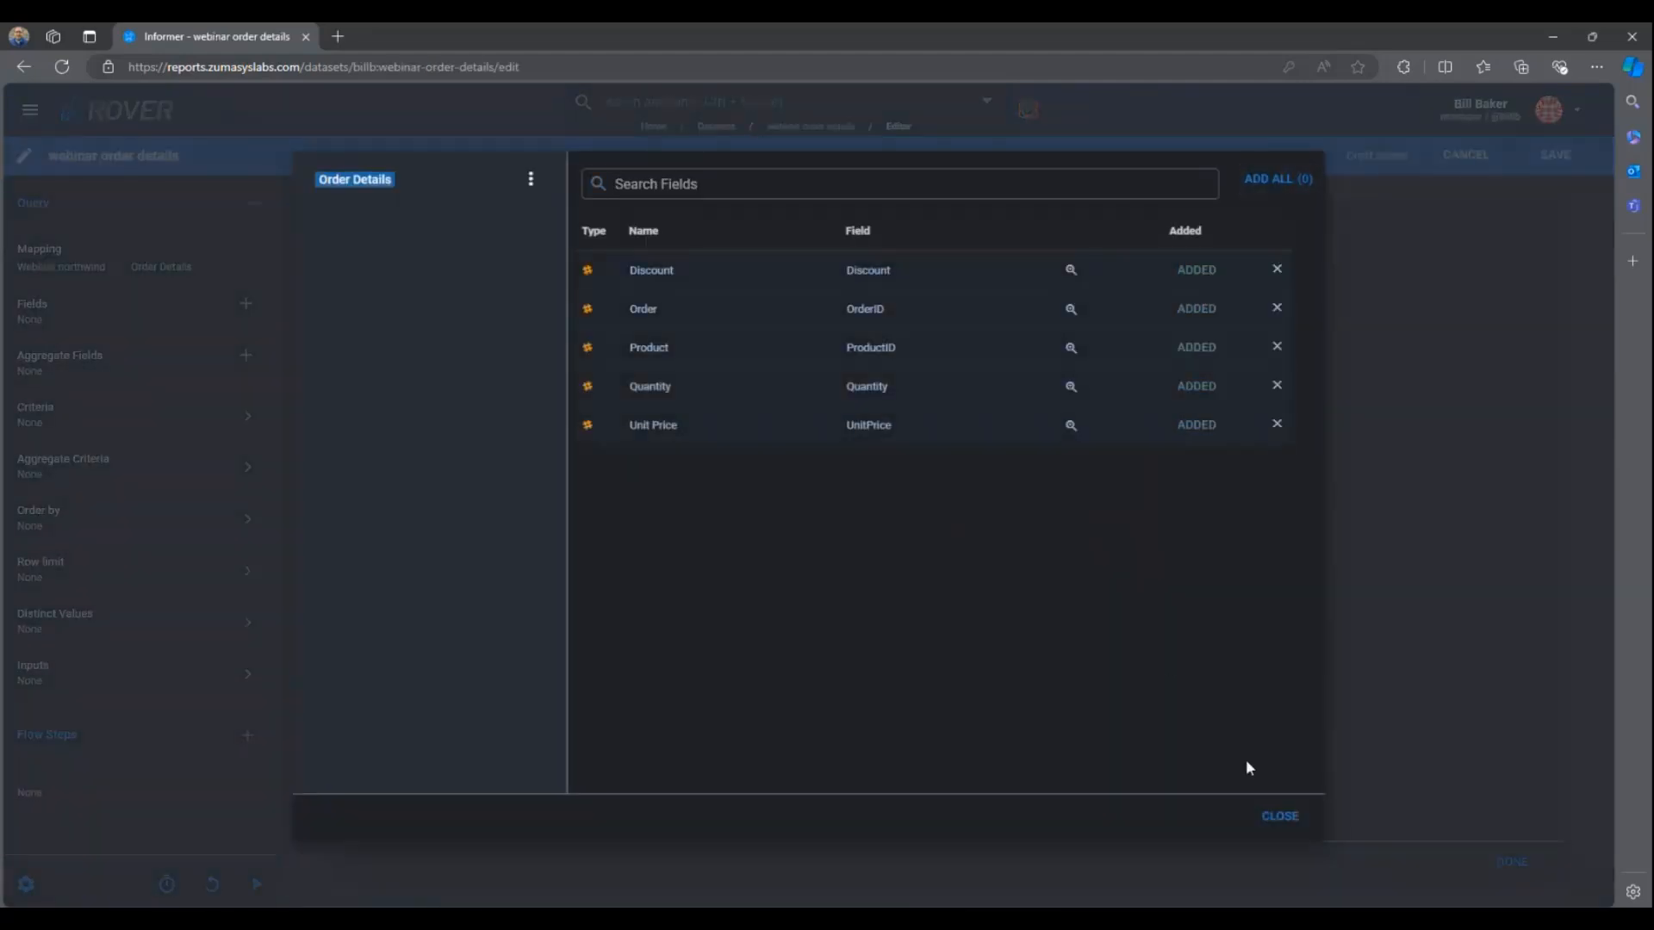
left_click(1267, 815)
left_click(1555, 164)
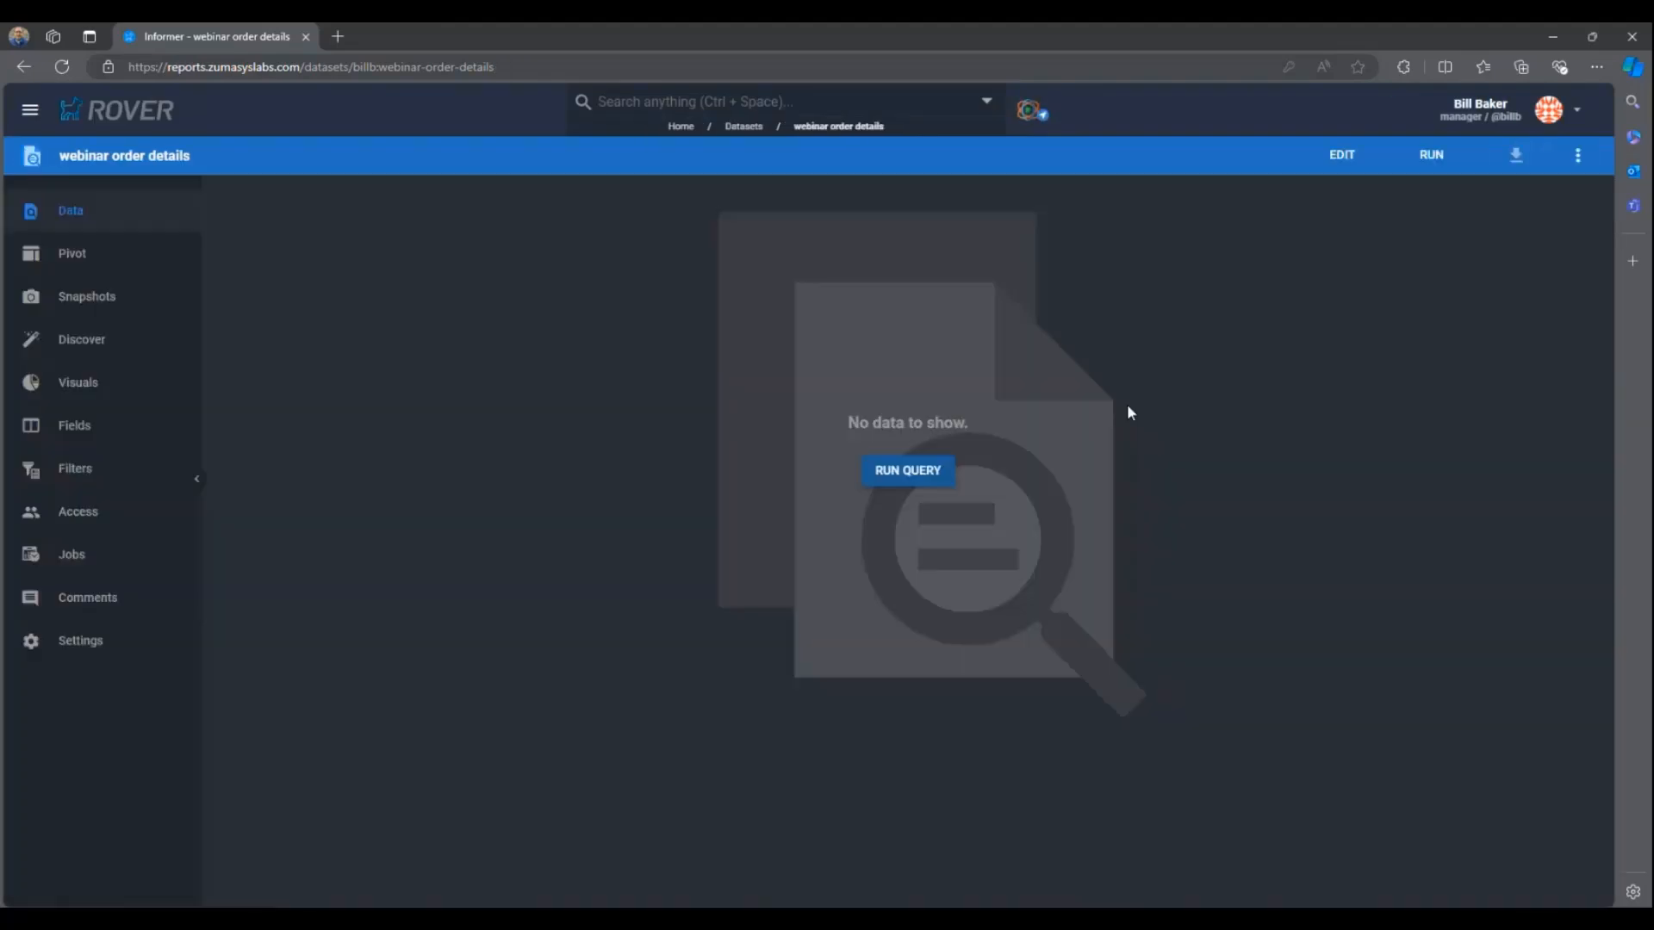
left_click(873, 475)
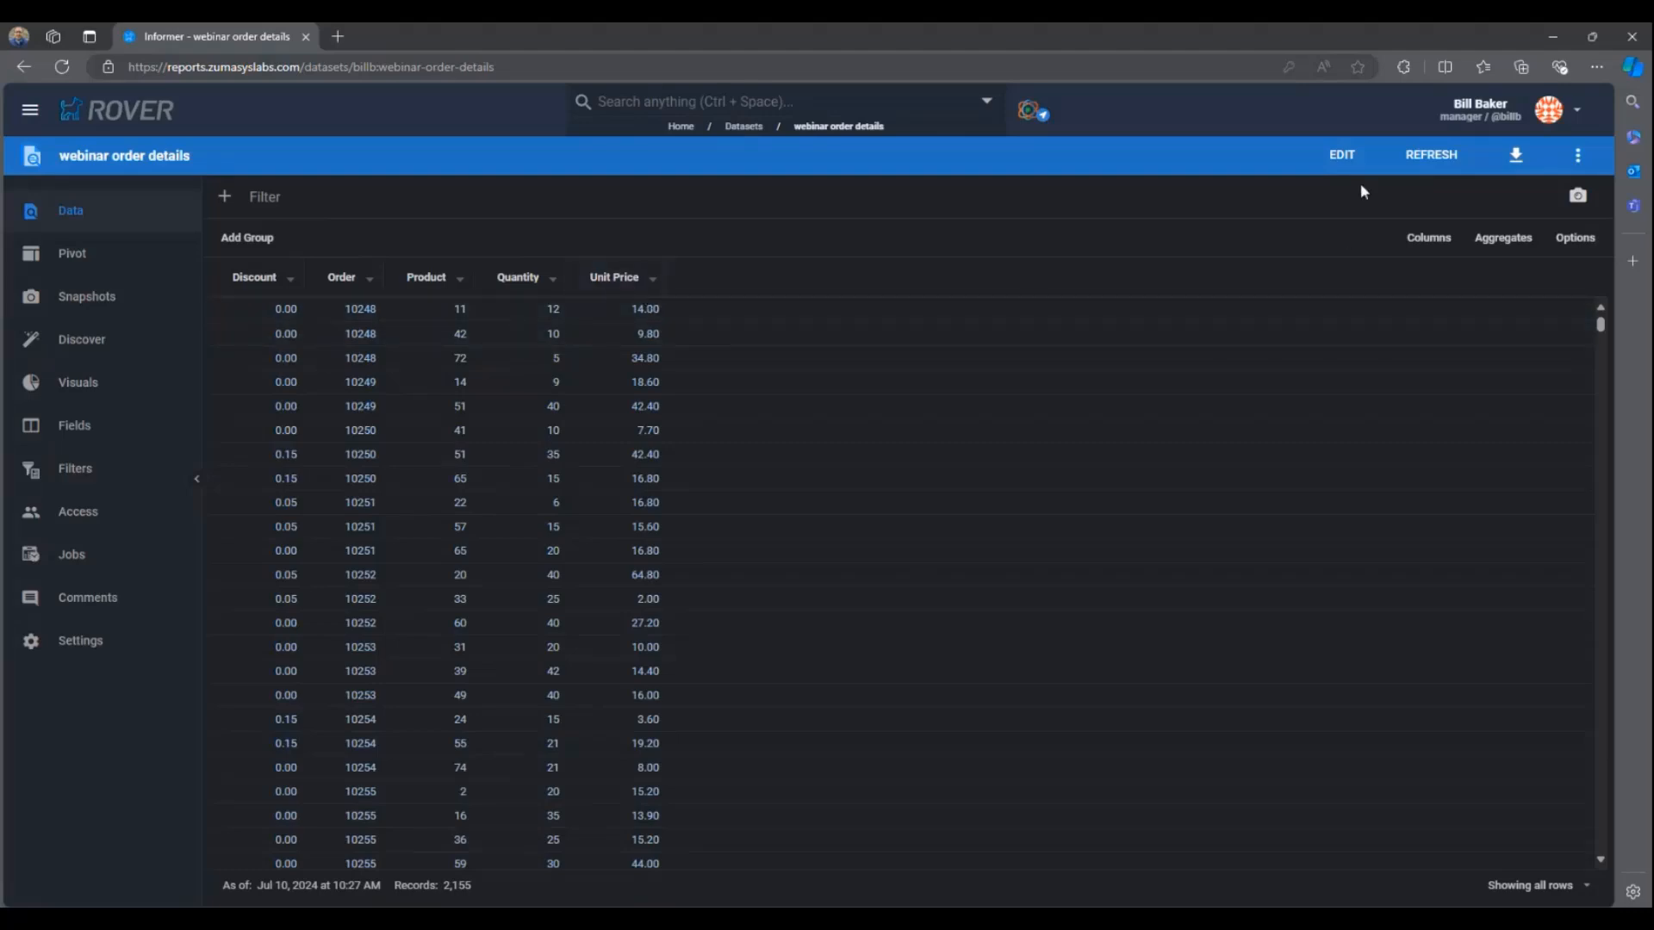
Step: Edit the webinar order details dataset and add a Calculated Field flow step labelled extended price
left_click(1342, 155)
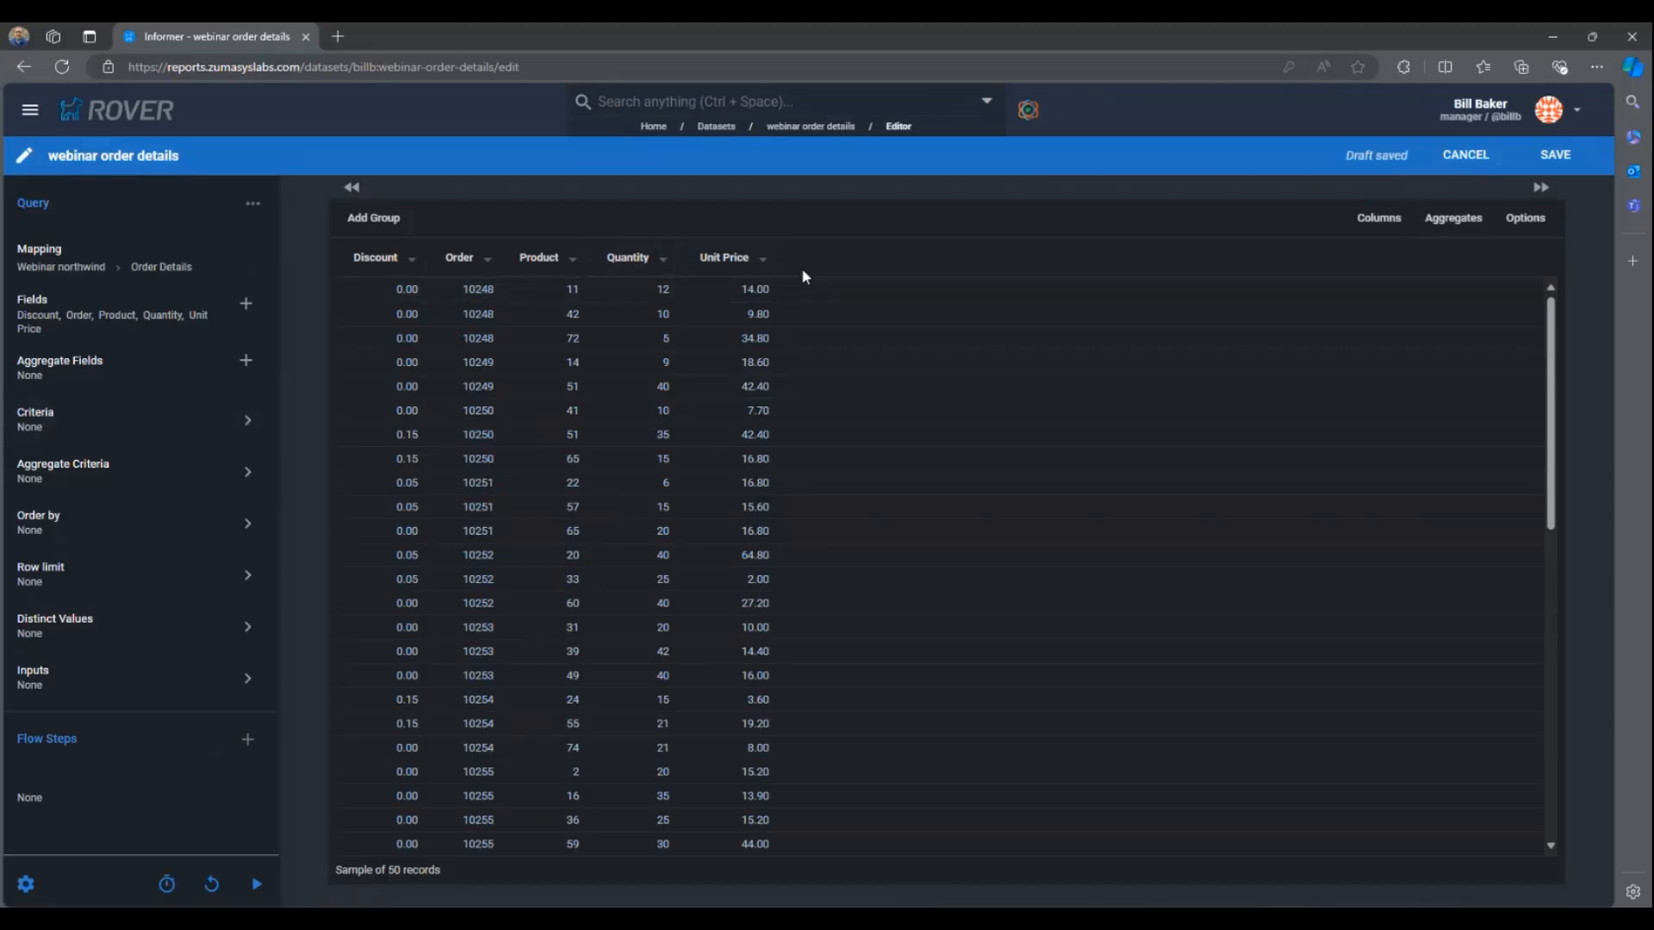
left_click(248, 739)
mouse_move(265, 743)
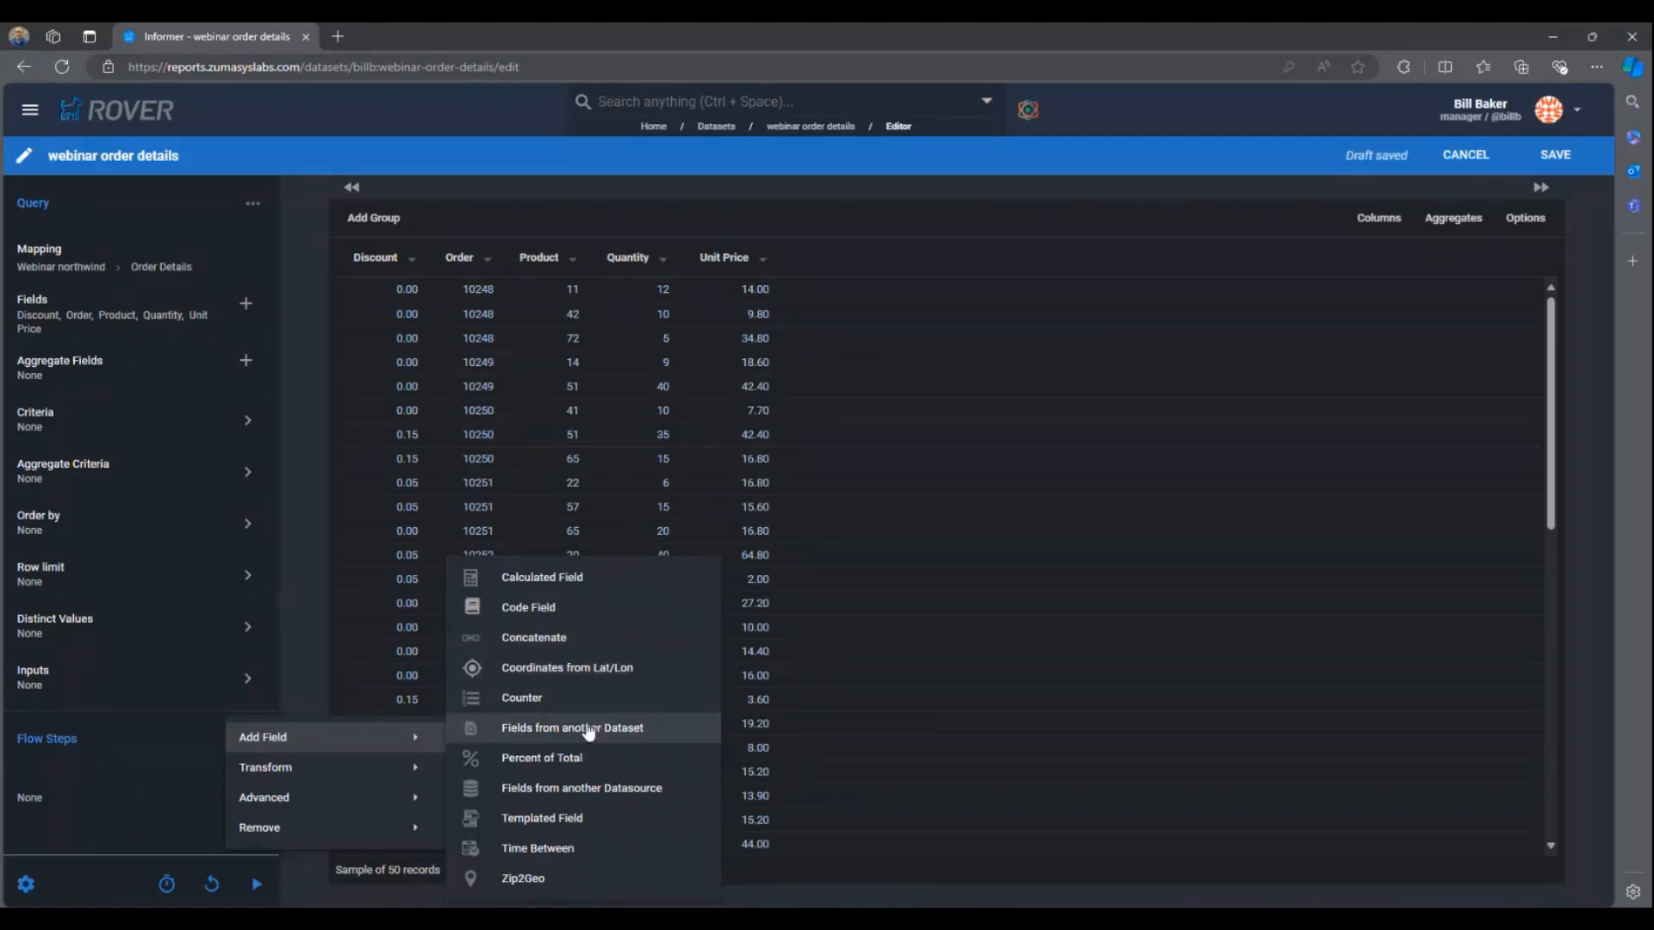
left_click(592, 578)
type("extended price")
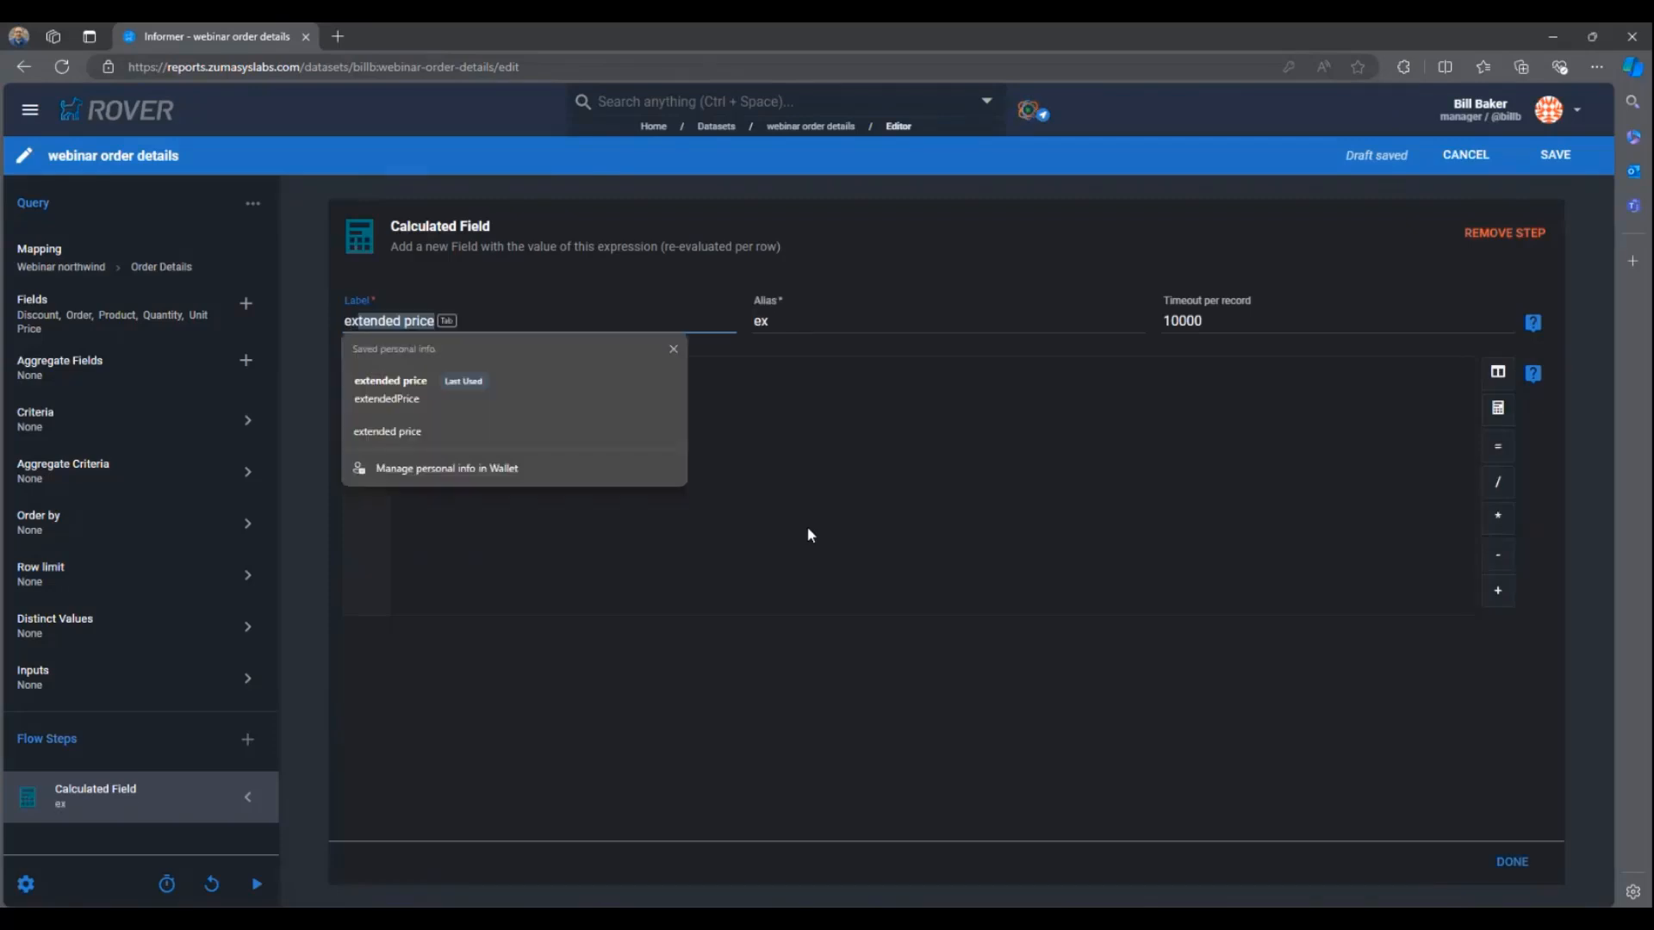
key("Tab")
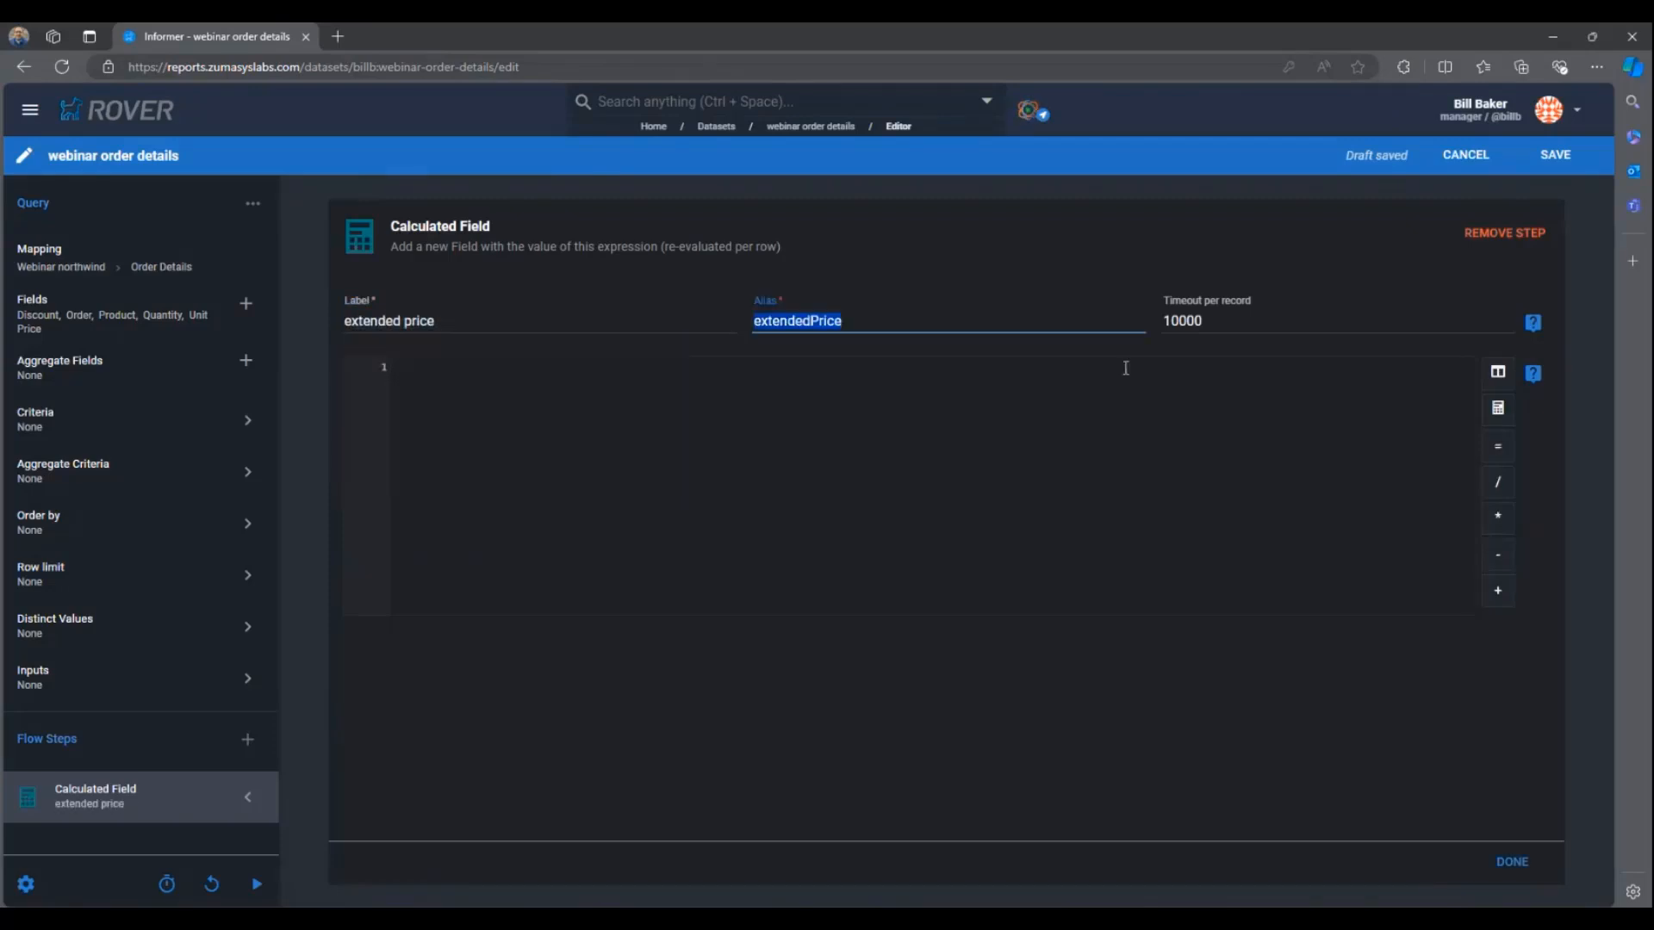
Step: Set the extended price expression to the Quantity field multiplied by the Unit Price field, and finish the flow step
left_click(1498, 371)
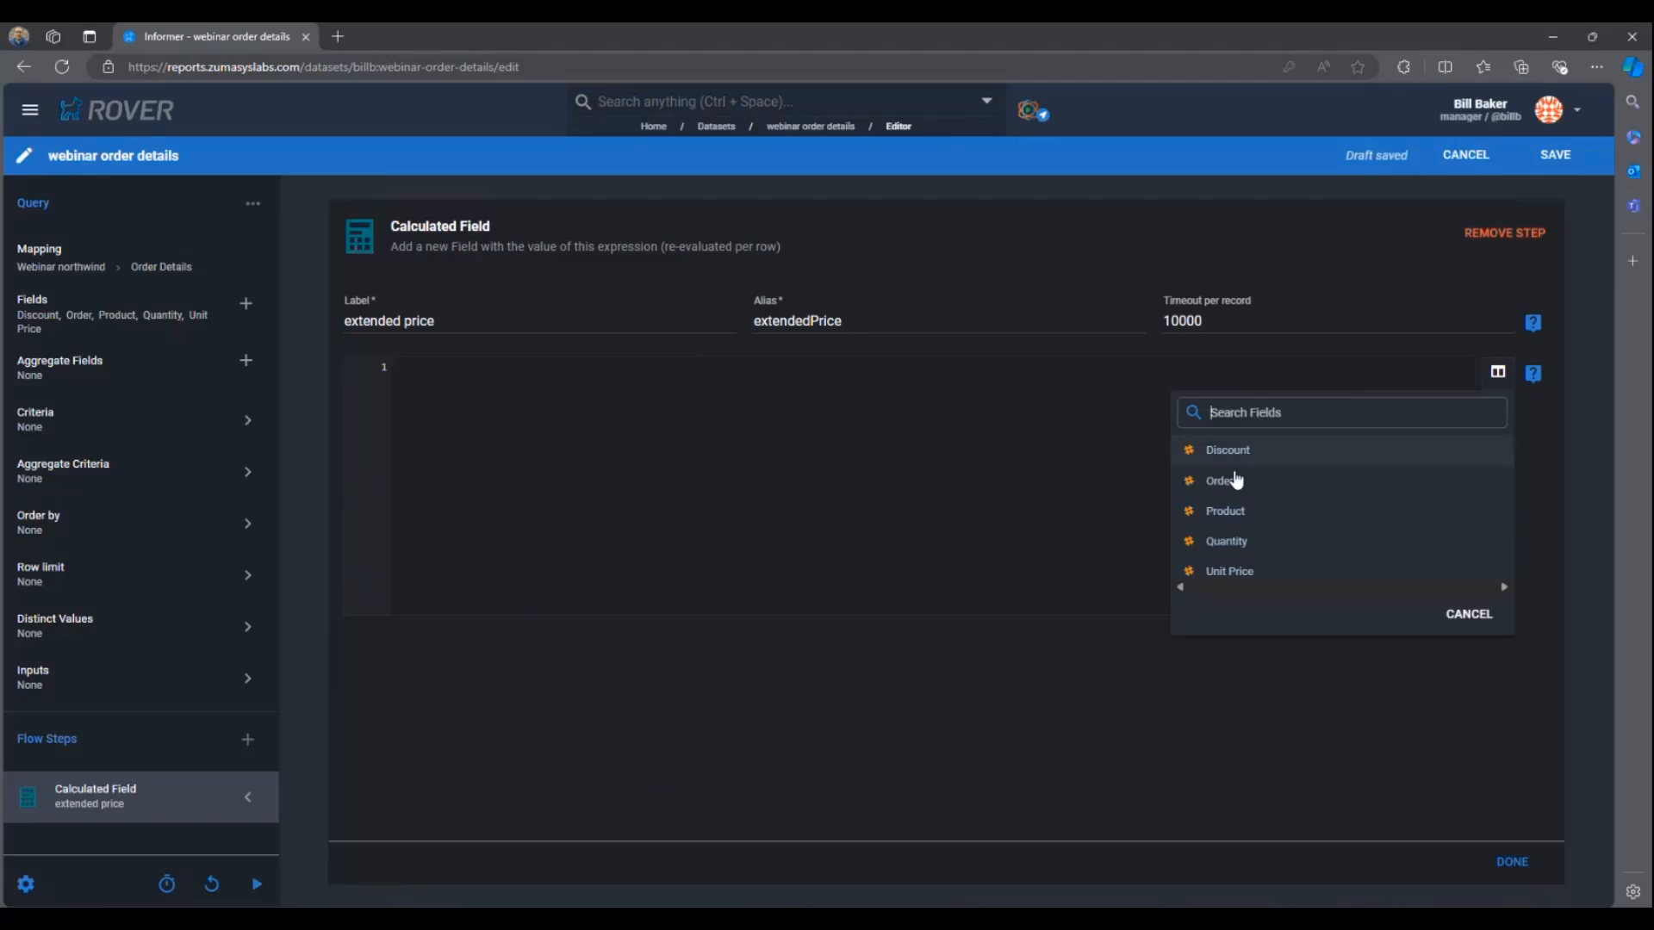
left_click(1224, 539)
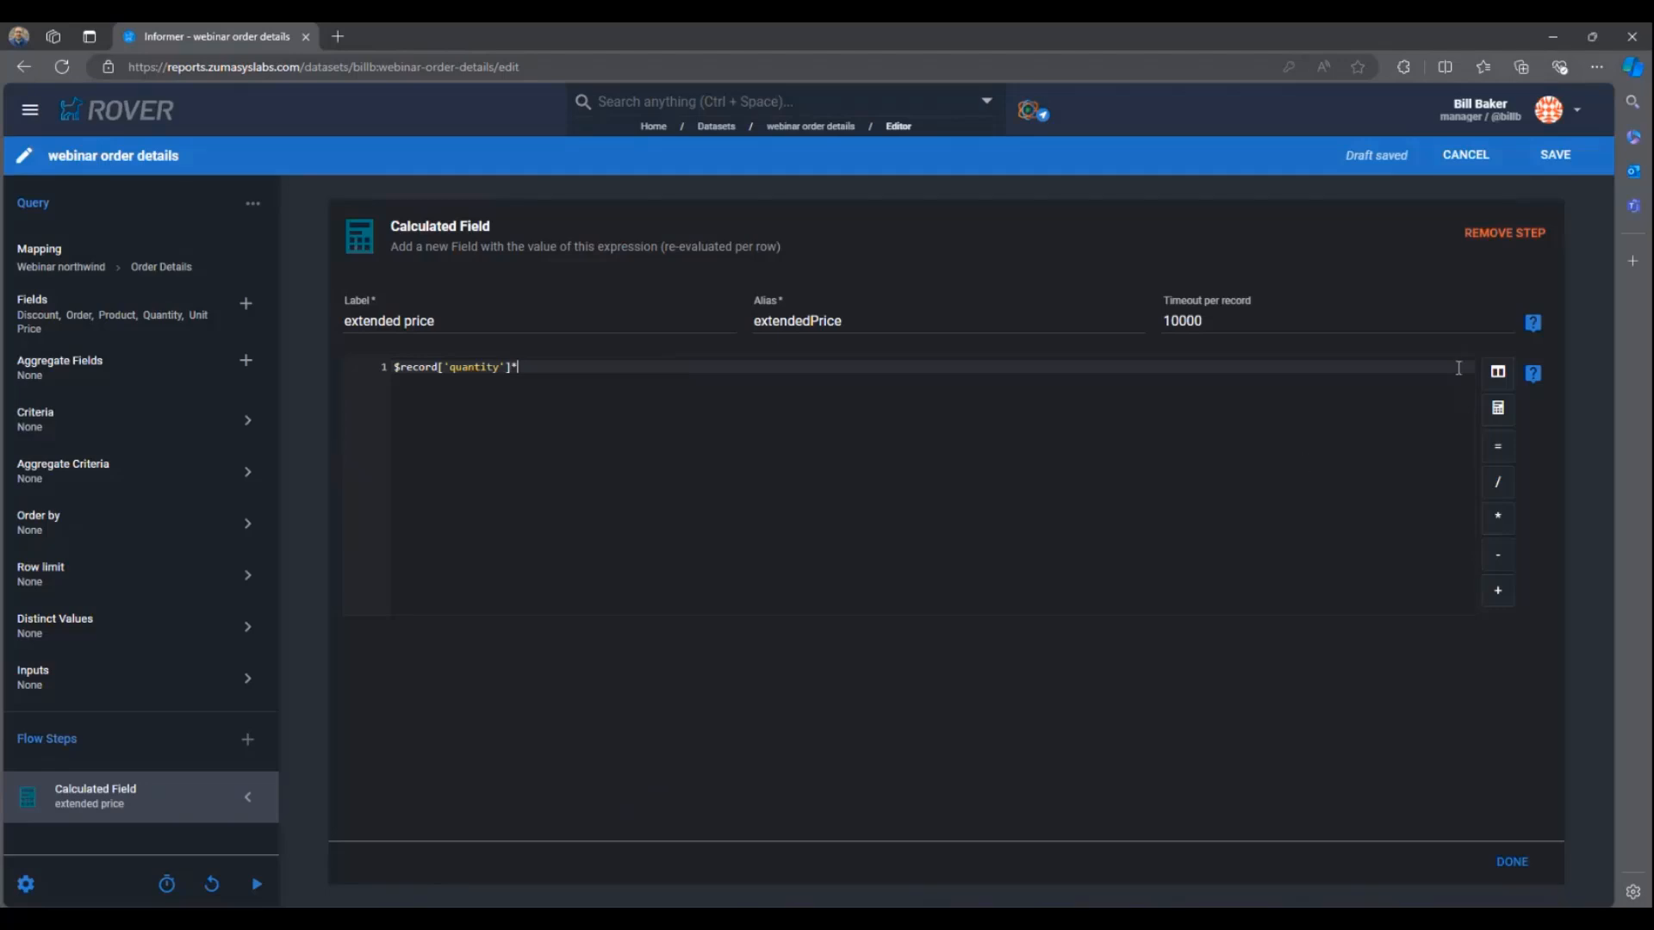
left_click(1496, 373)
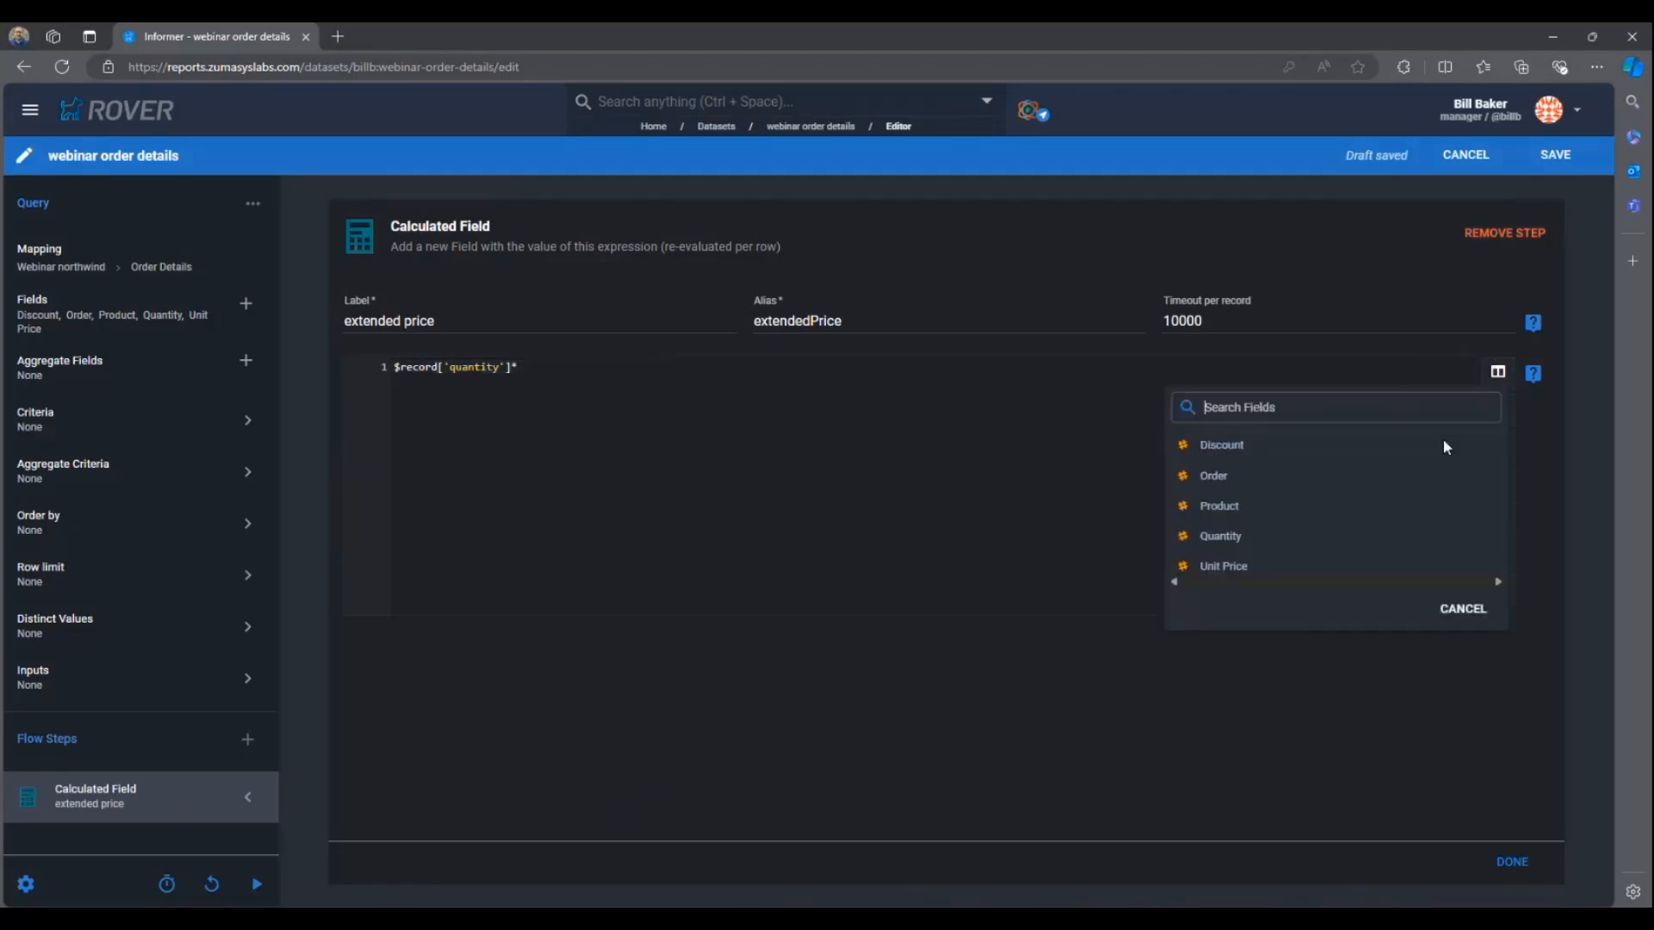
left_click(1315, 572)
left_click(1506, 858)
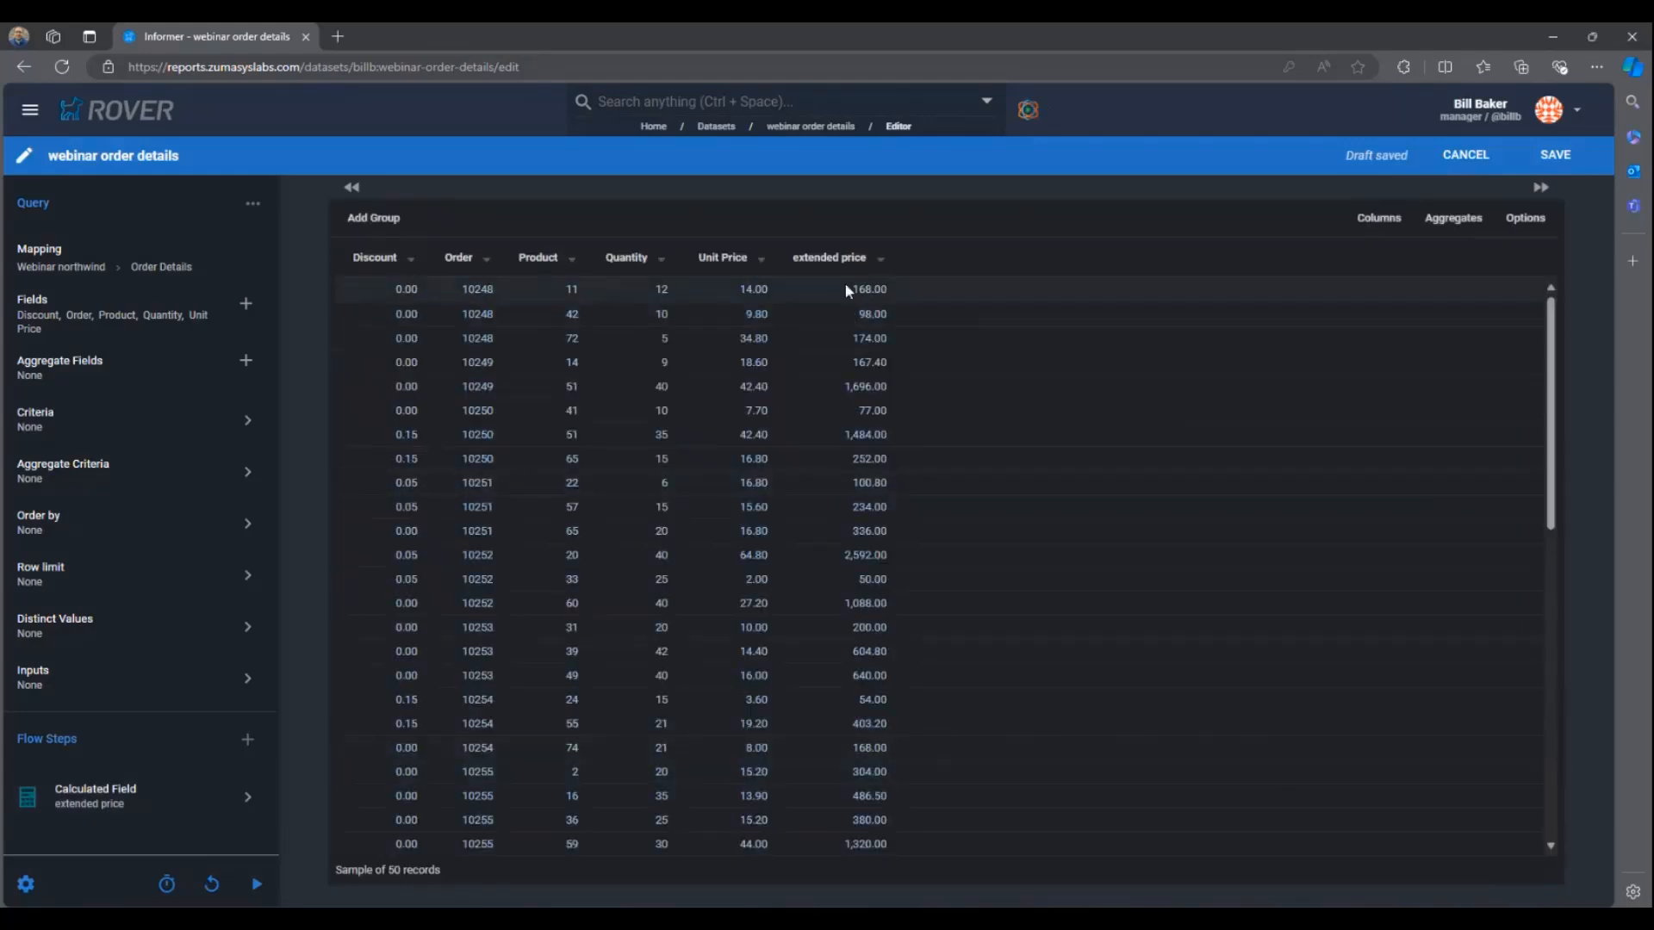
Step: Save the webinar order details dataset and rerun its query, and return to the Datasets list
left_click(1562, 155)
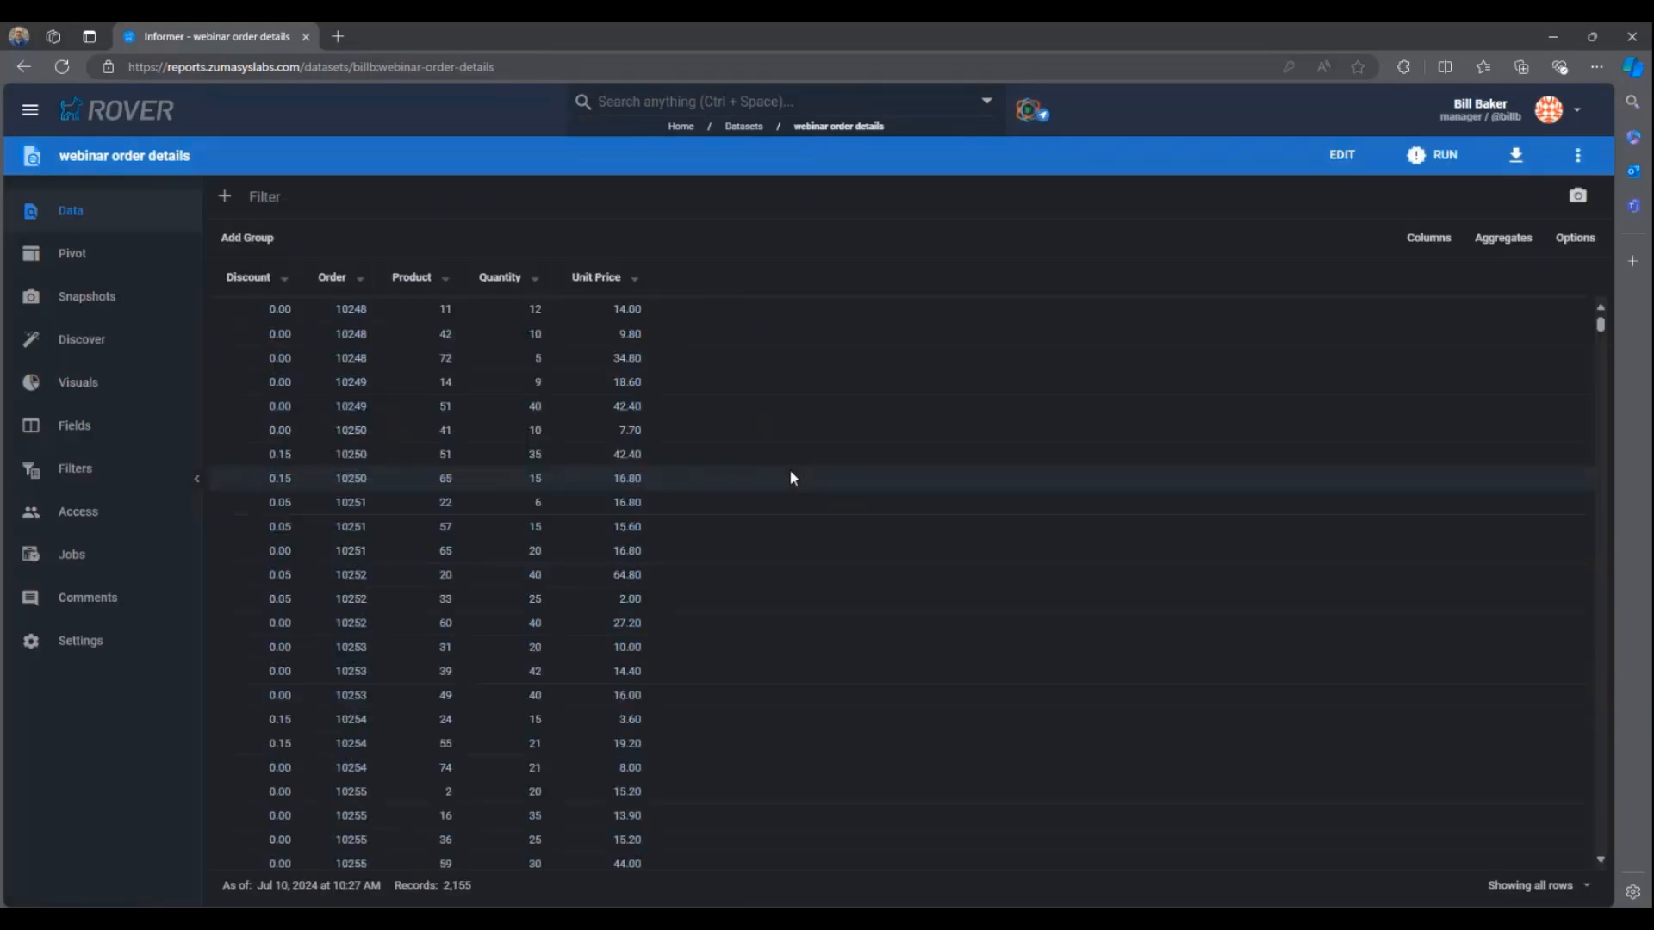
left_click(1433, 155)
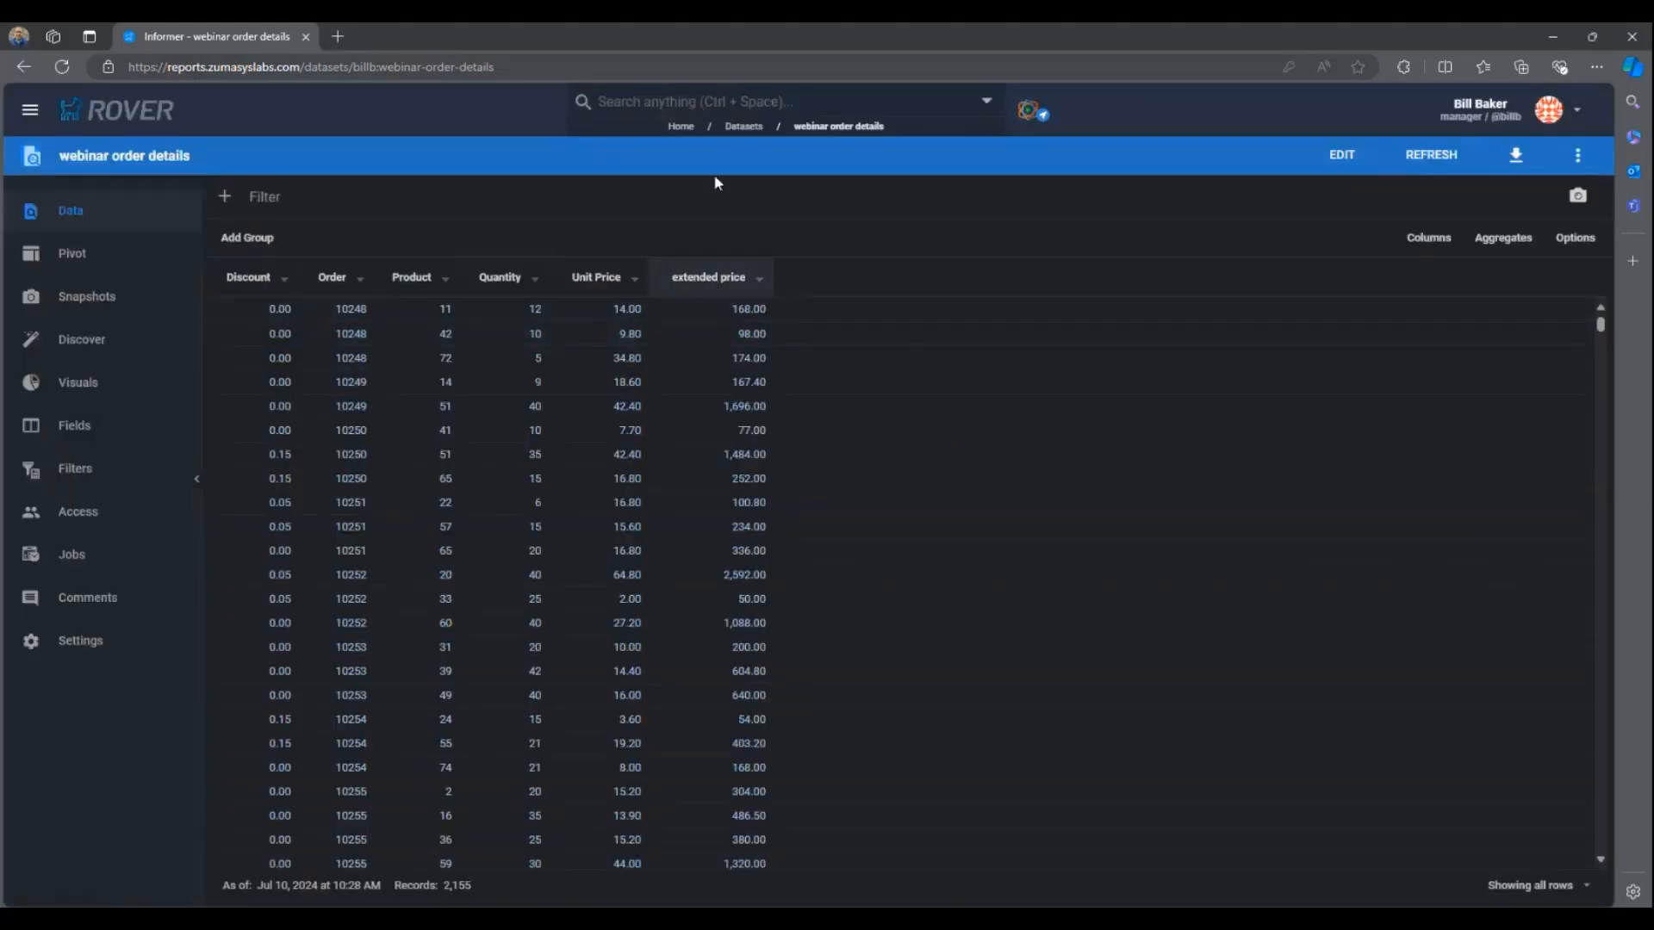
left_click(743, 127)
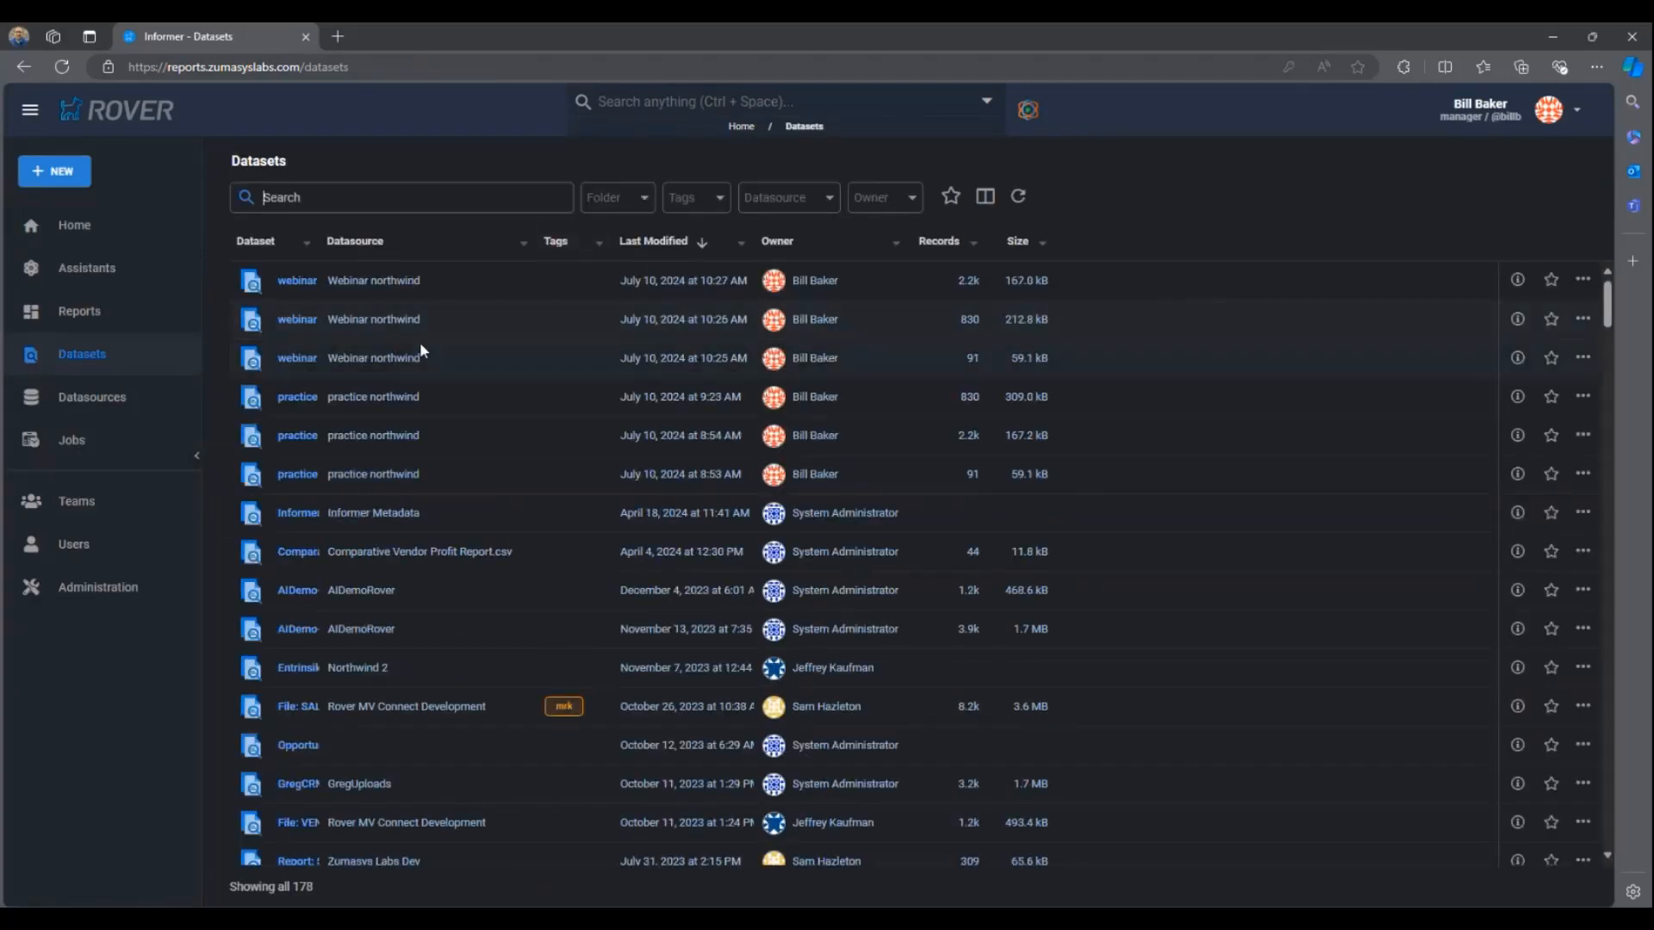
Step: Widen the Dataset column to fit its names and open the webinar orders dataset
double_click(319, 241)
left_click(314, 319)
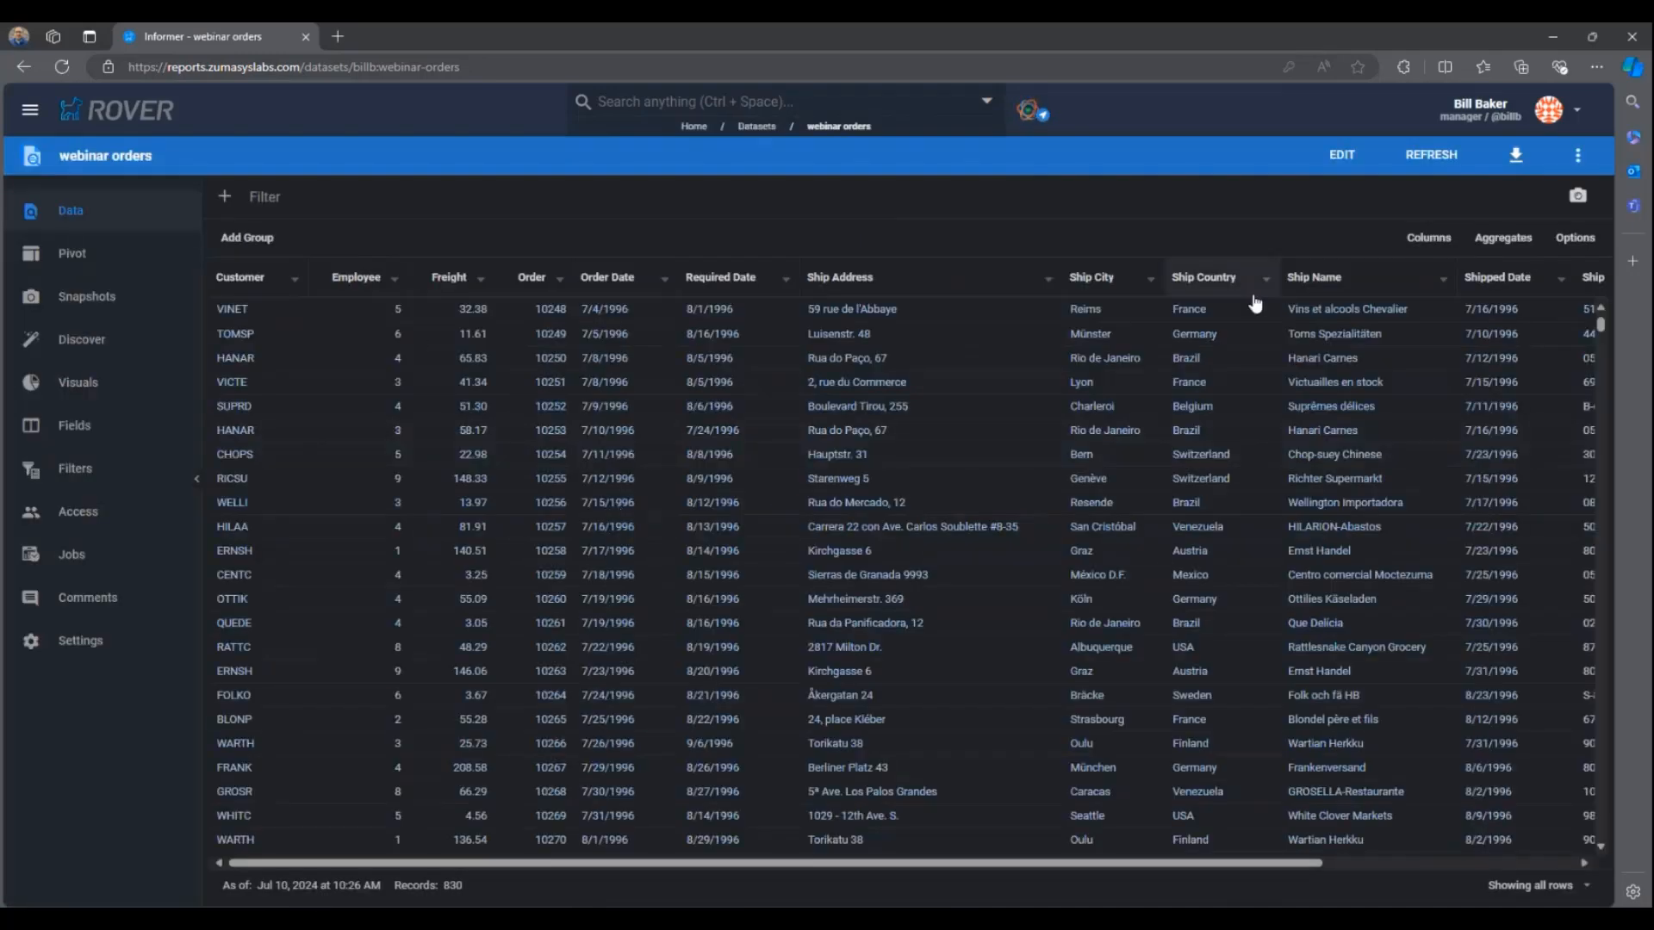
left_click_drag(971, 866, 898, 887)
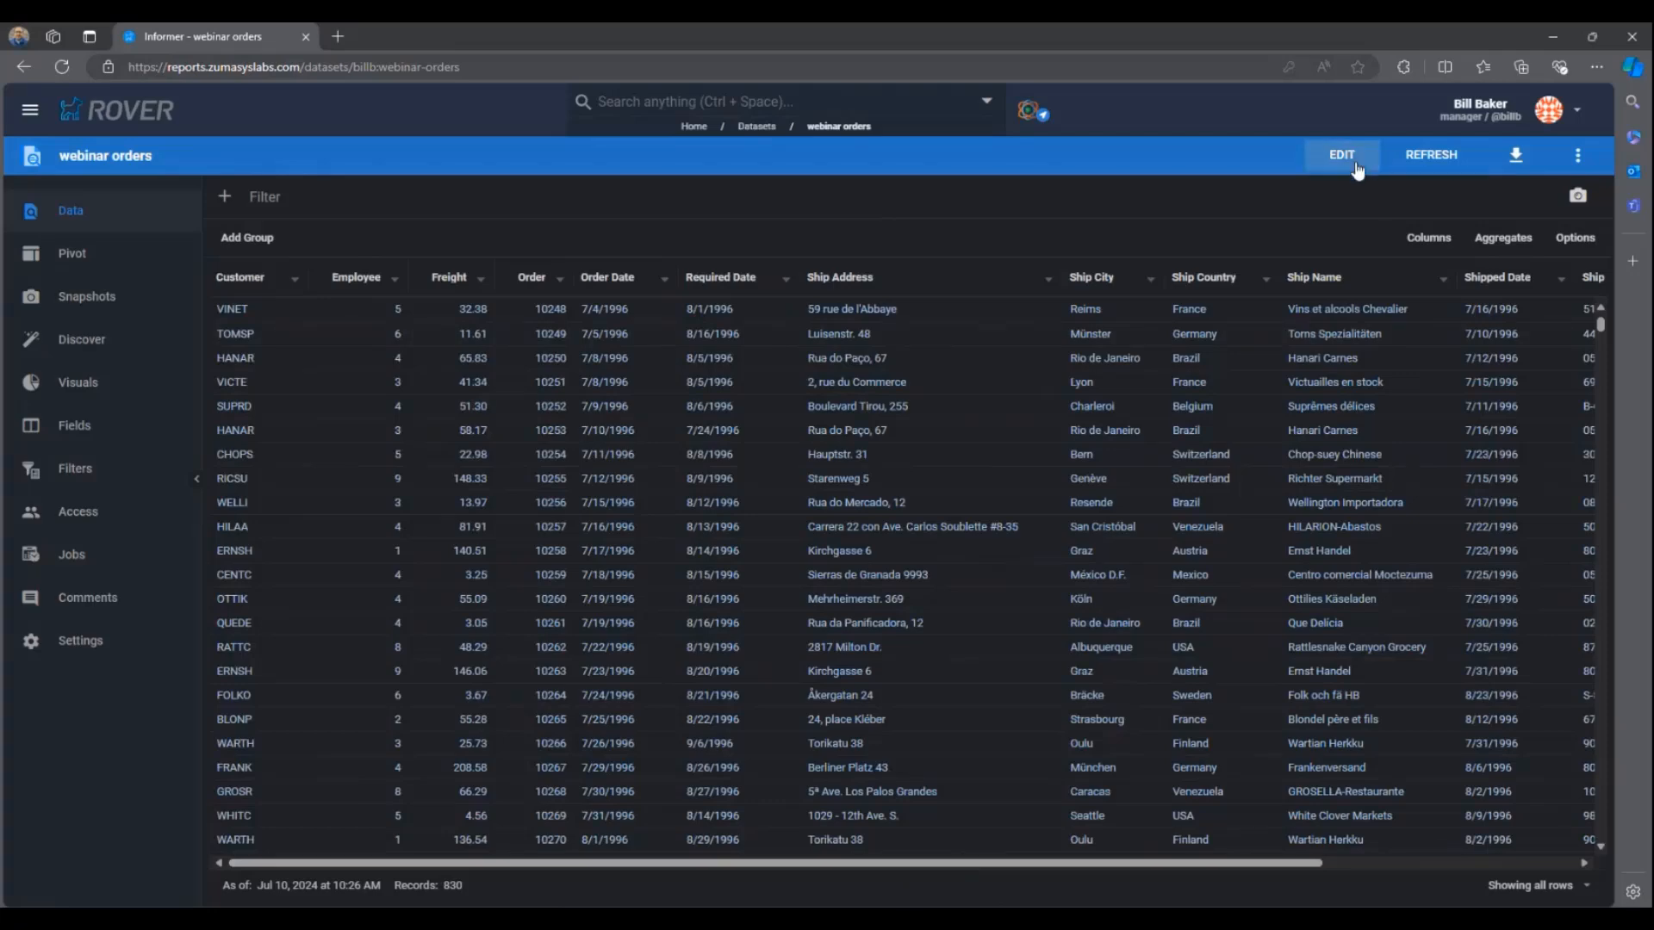
left_click(1355, 164)
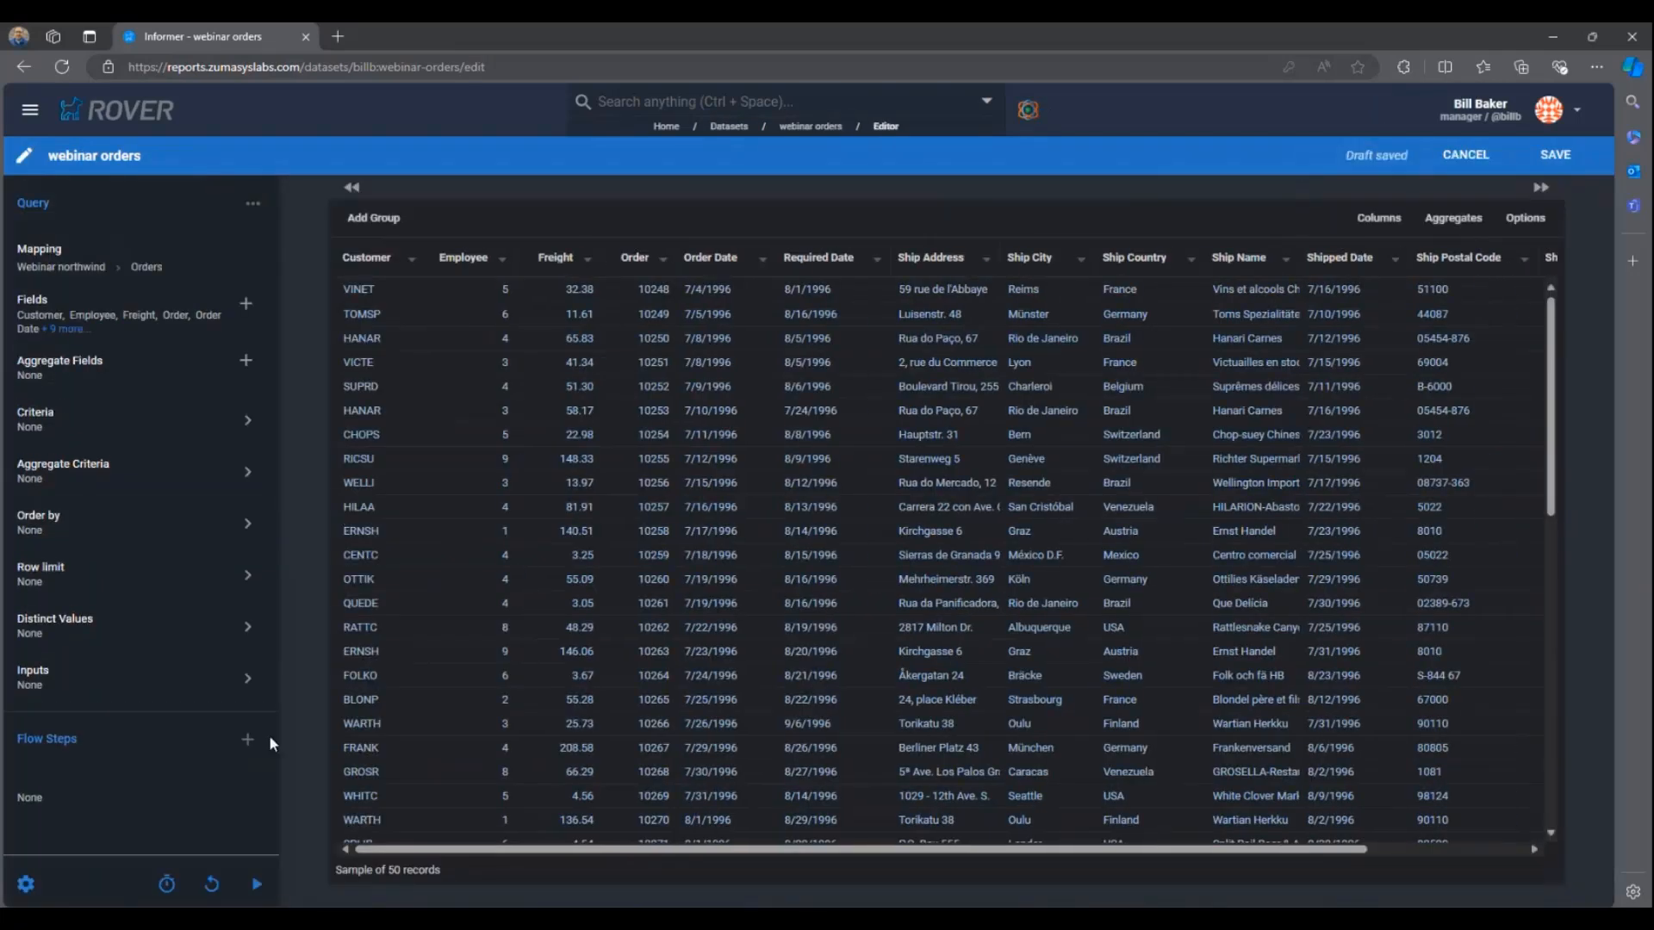
left_click(247, 739)
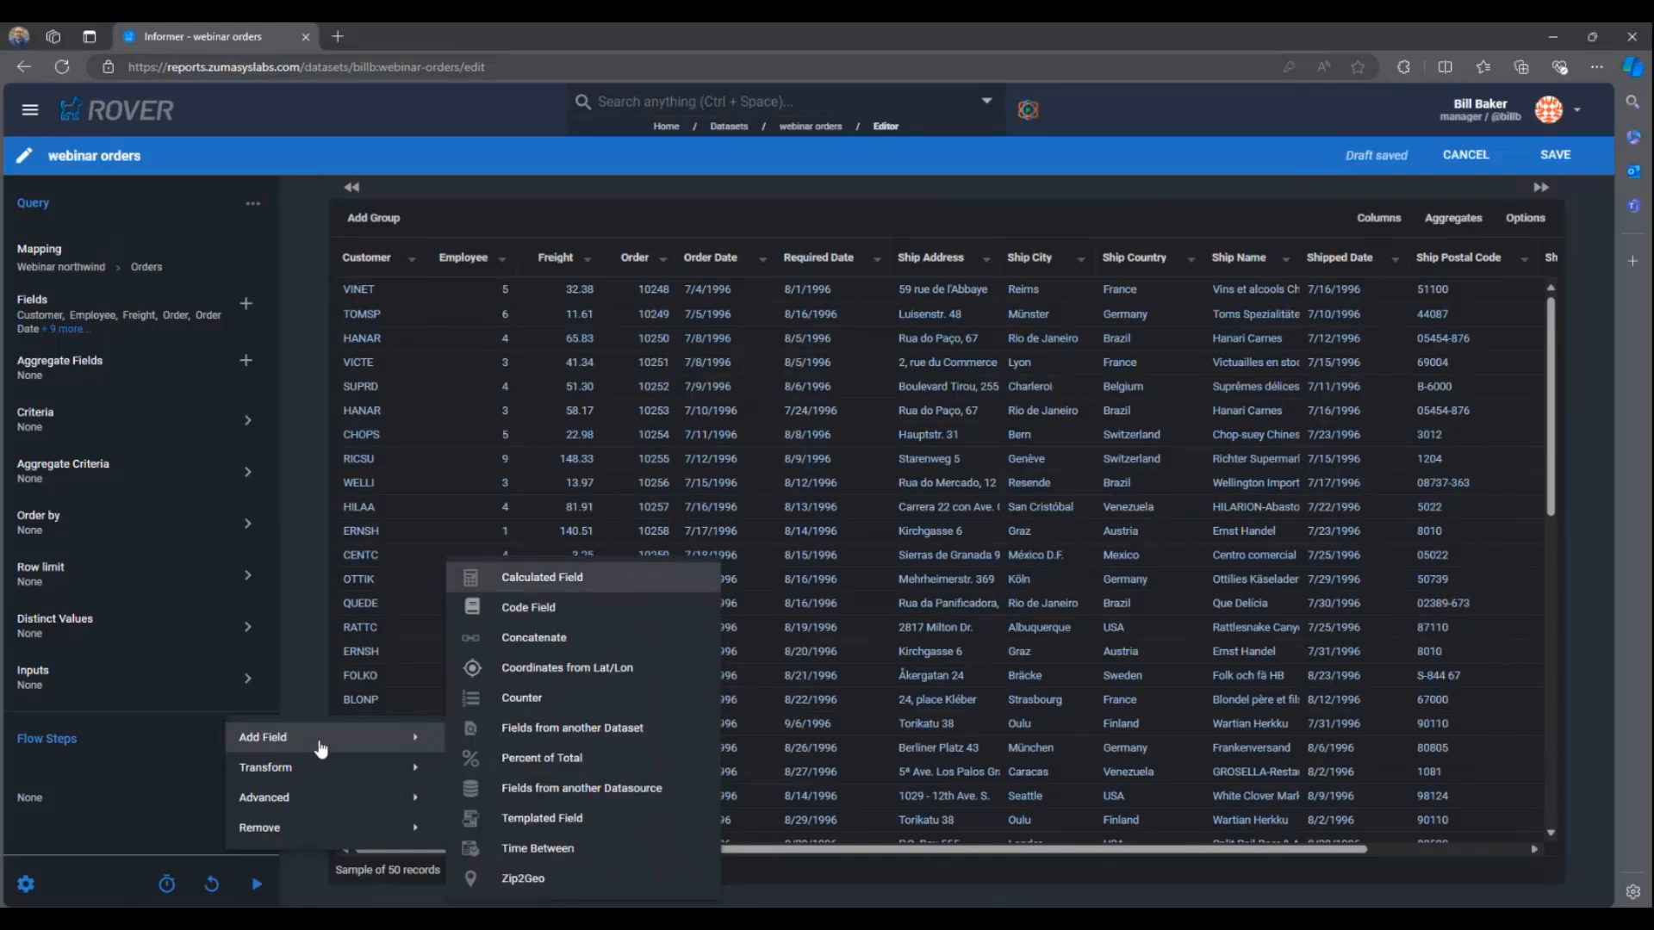
left_click(558, 737)
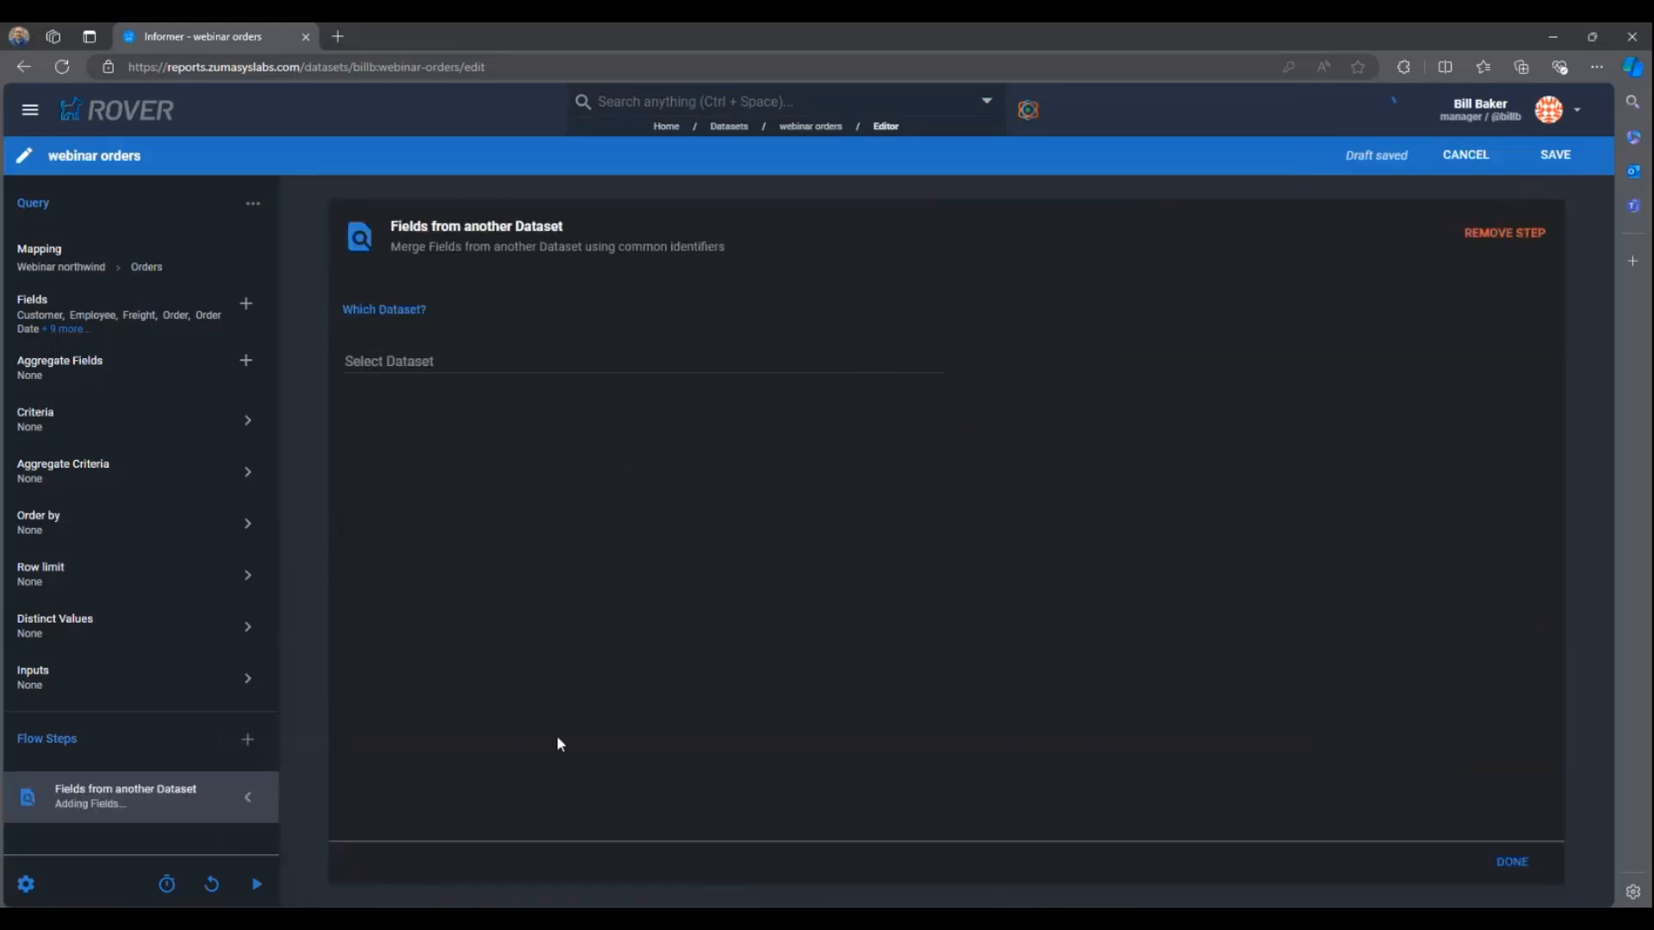
left_click(502, 355)
type("order d")
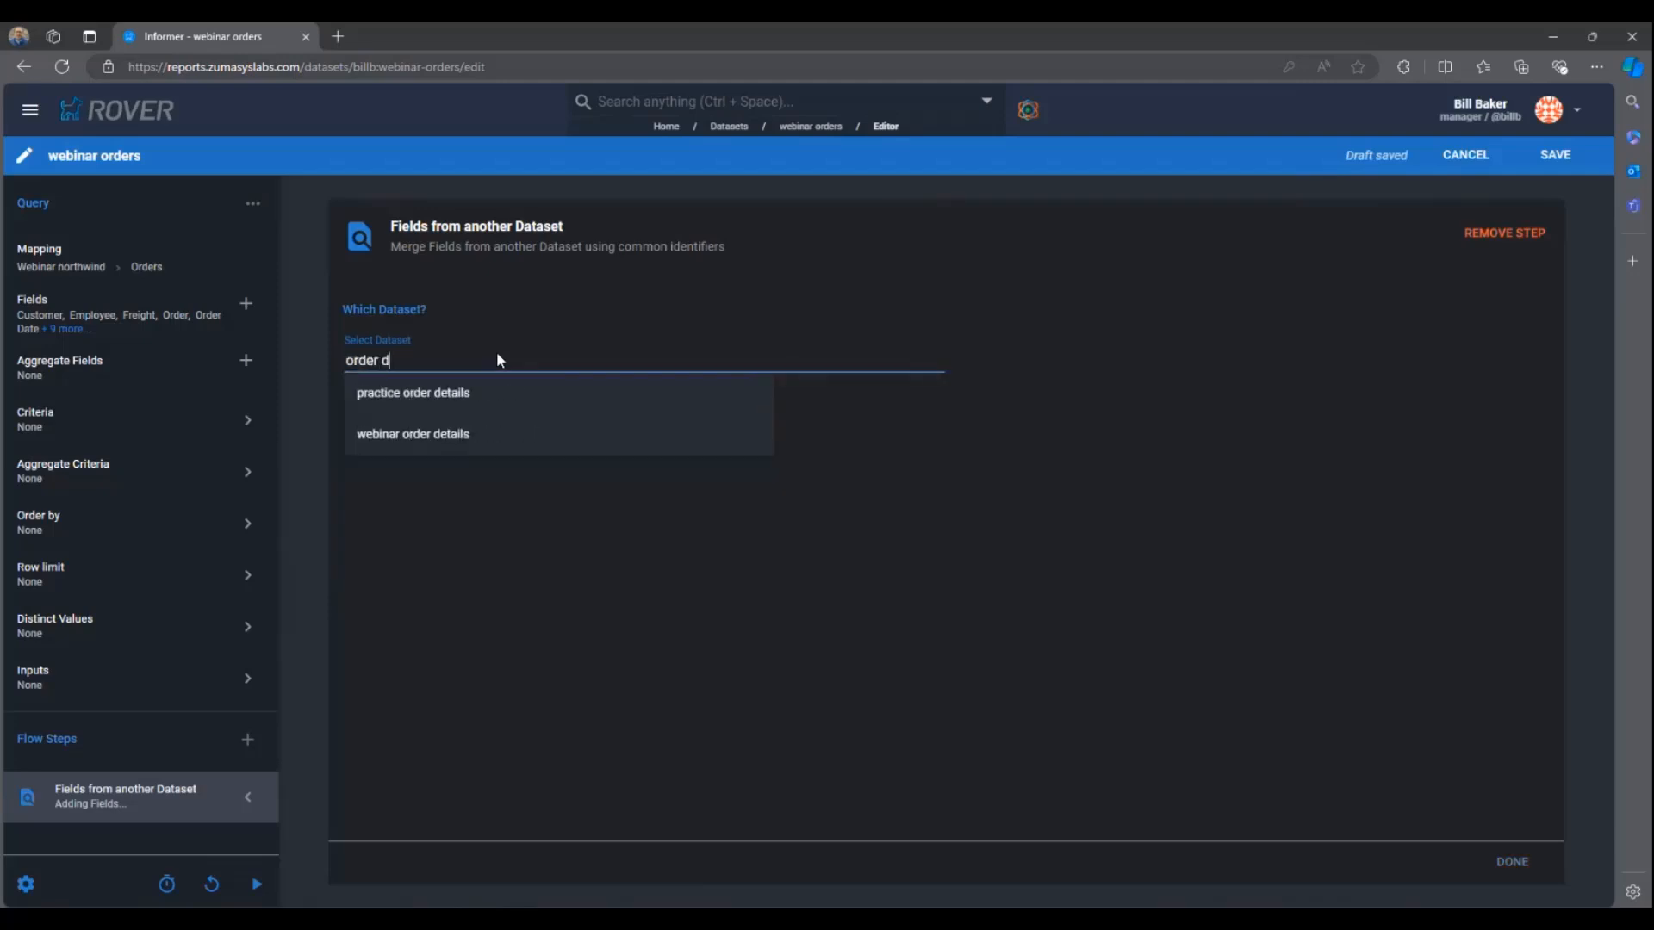
type("et")
left_click(531, 432)
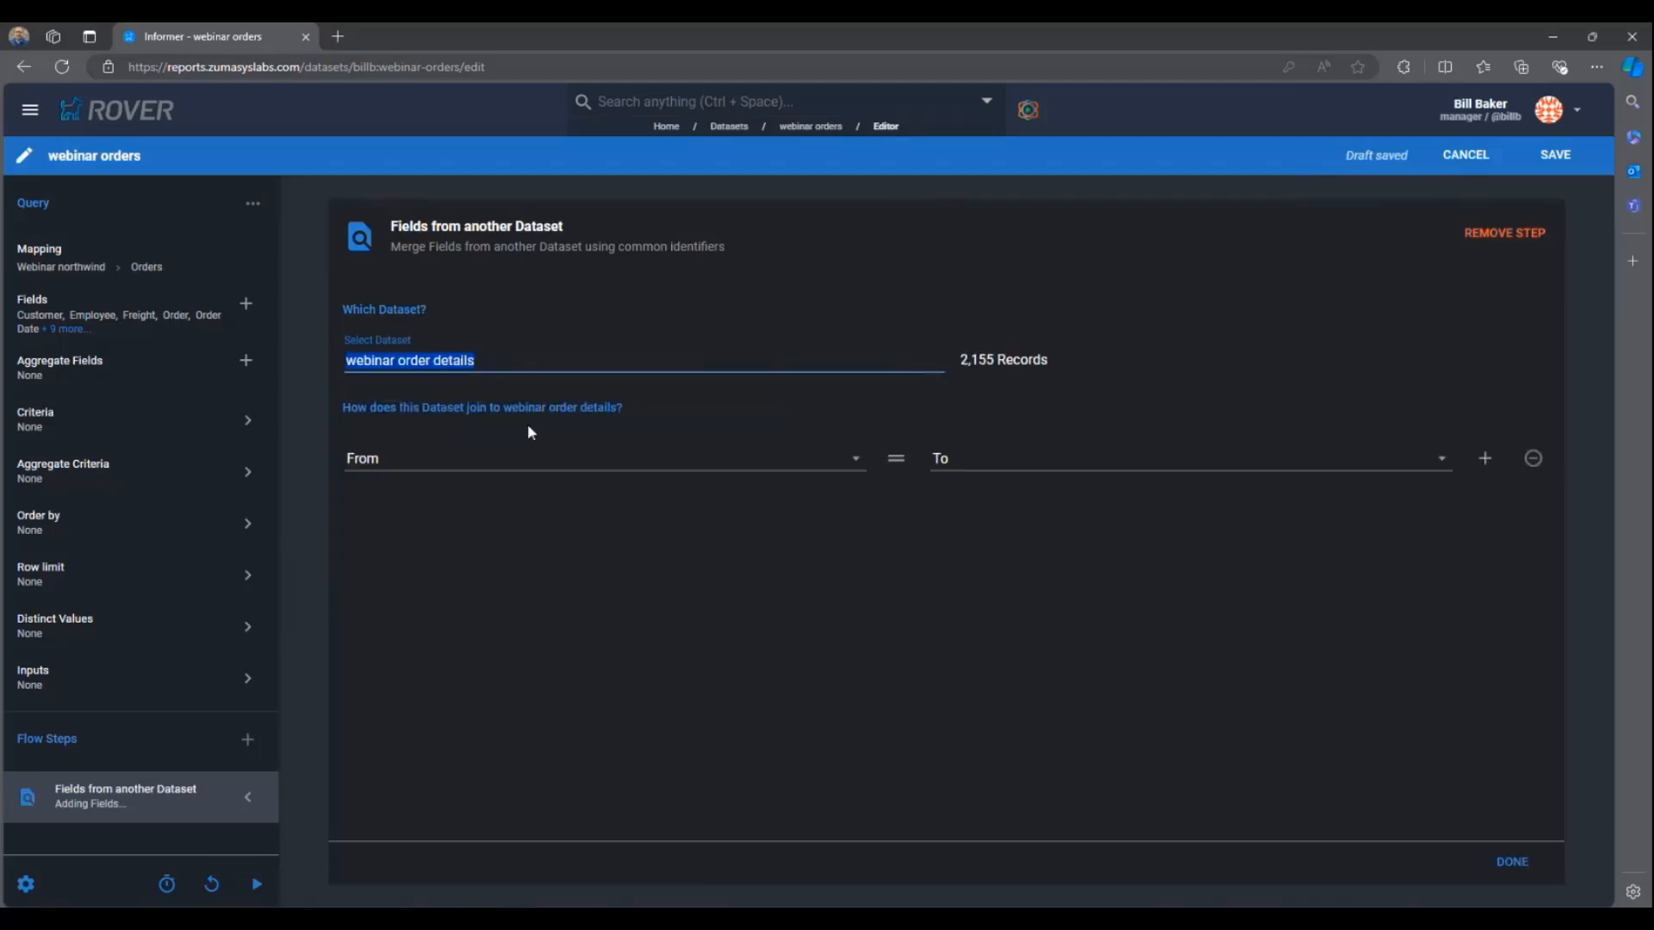
left_click(676, 459)
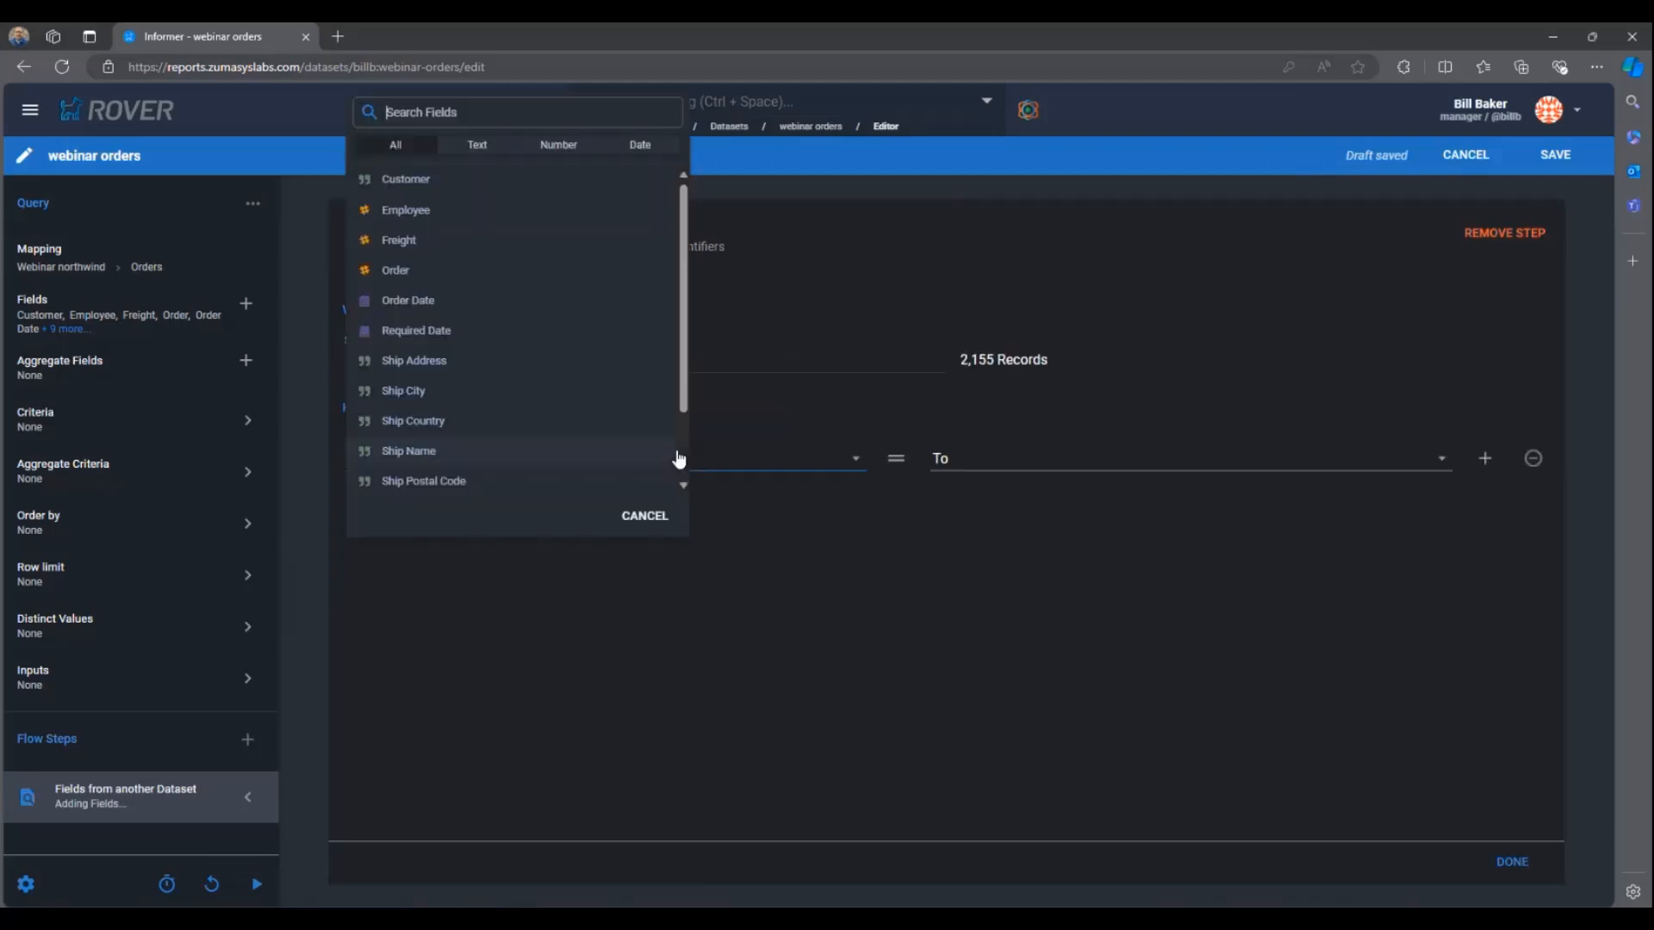
left_click(440, 277)
left_click(1010, 467)
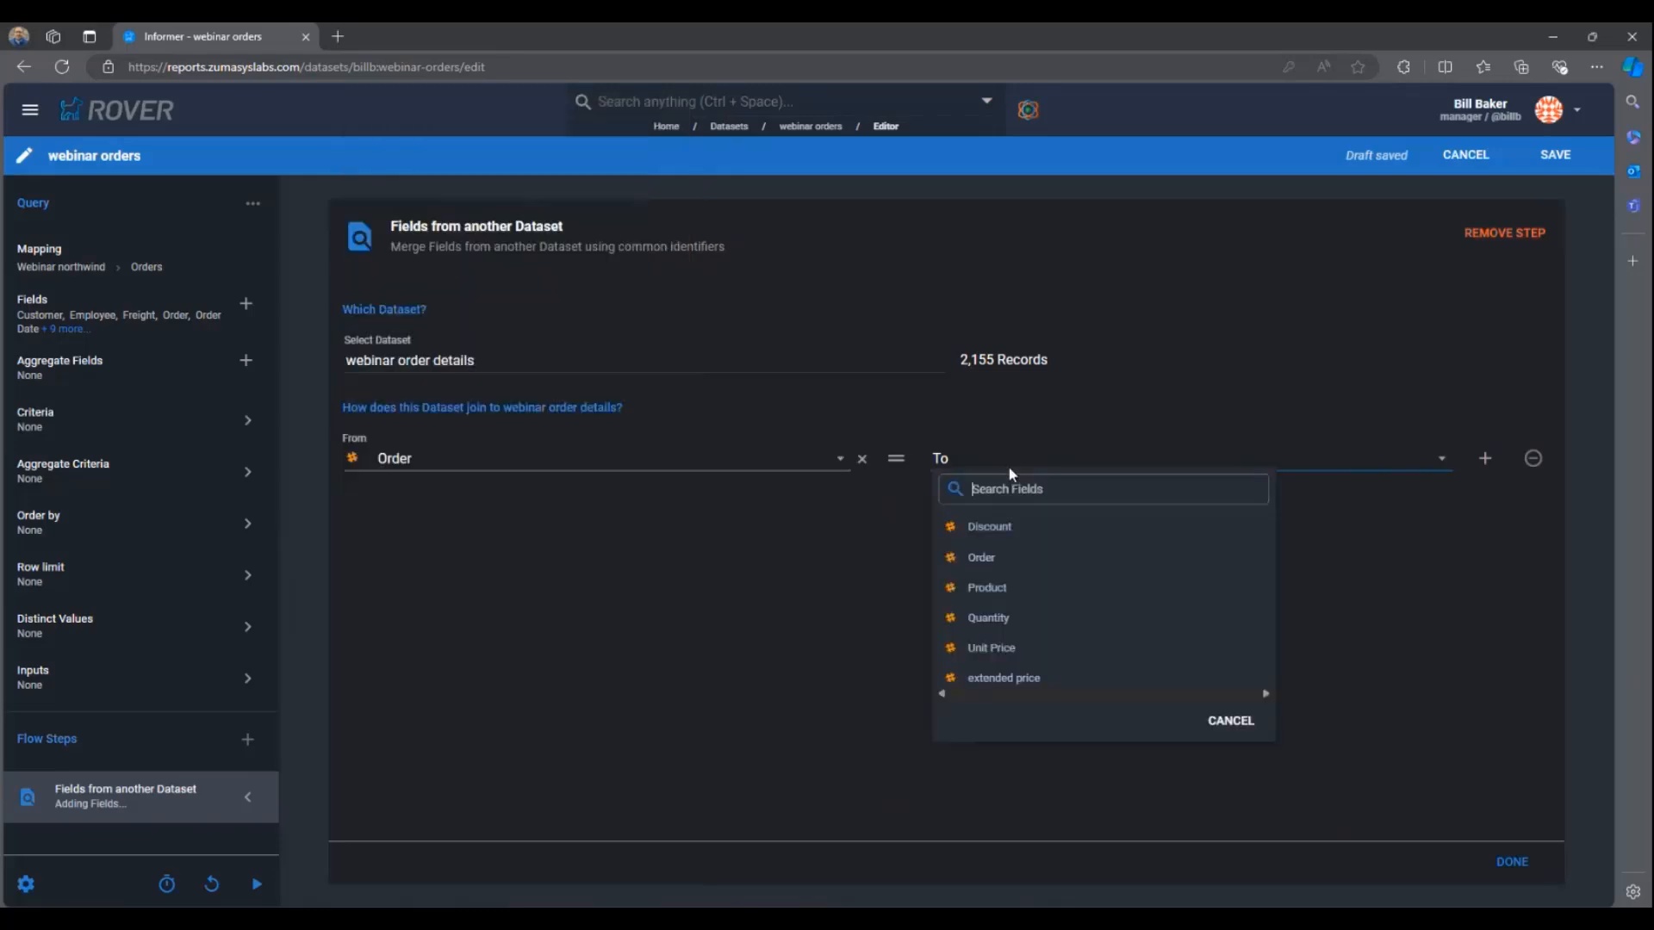
left_click(1030, 556)
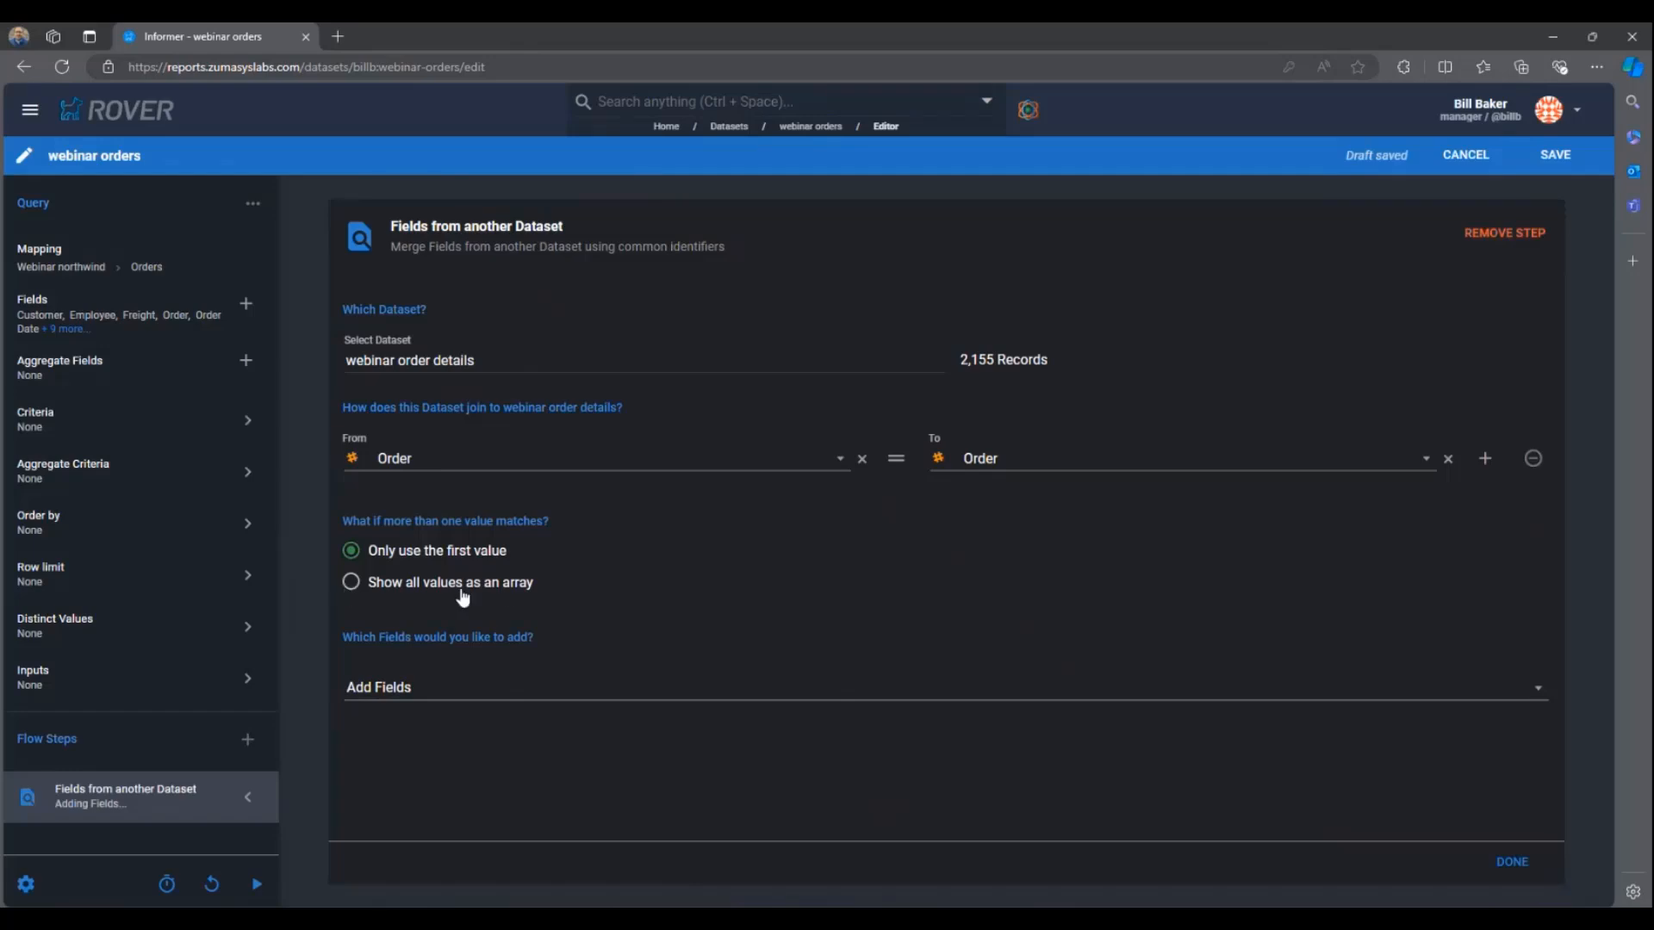
left_click(535, 593)
left_click(1513, 863)
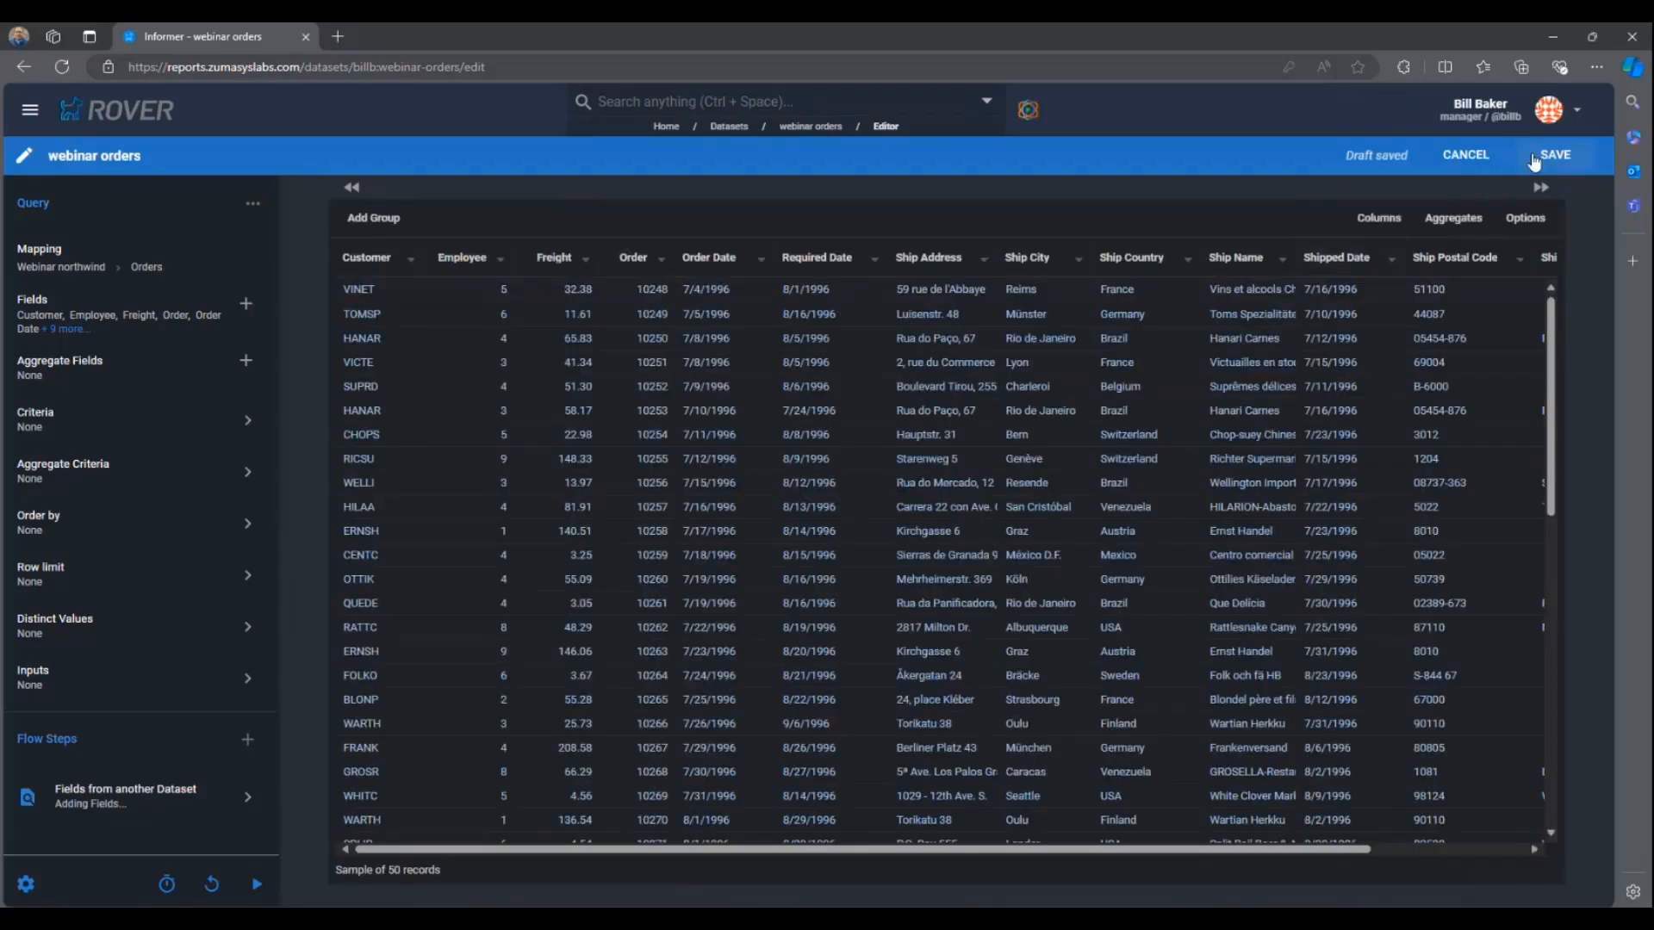
left_click(1449, 157)
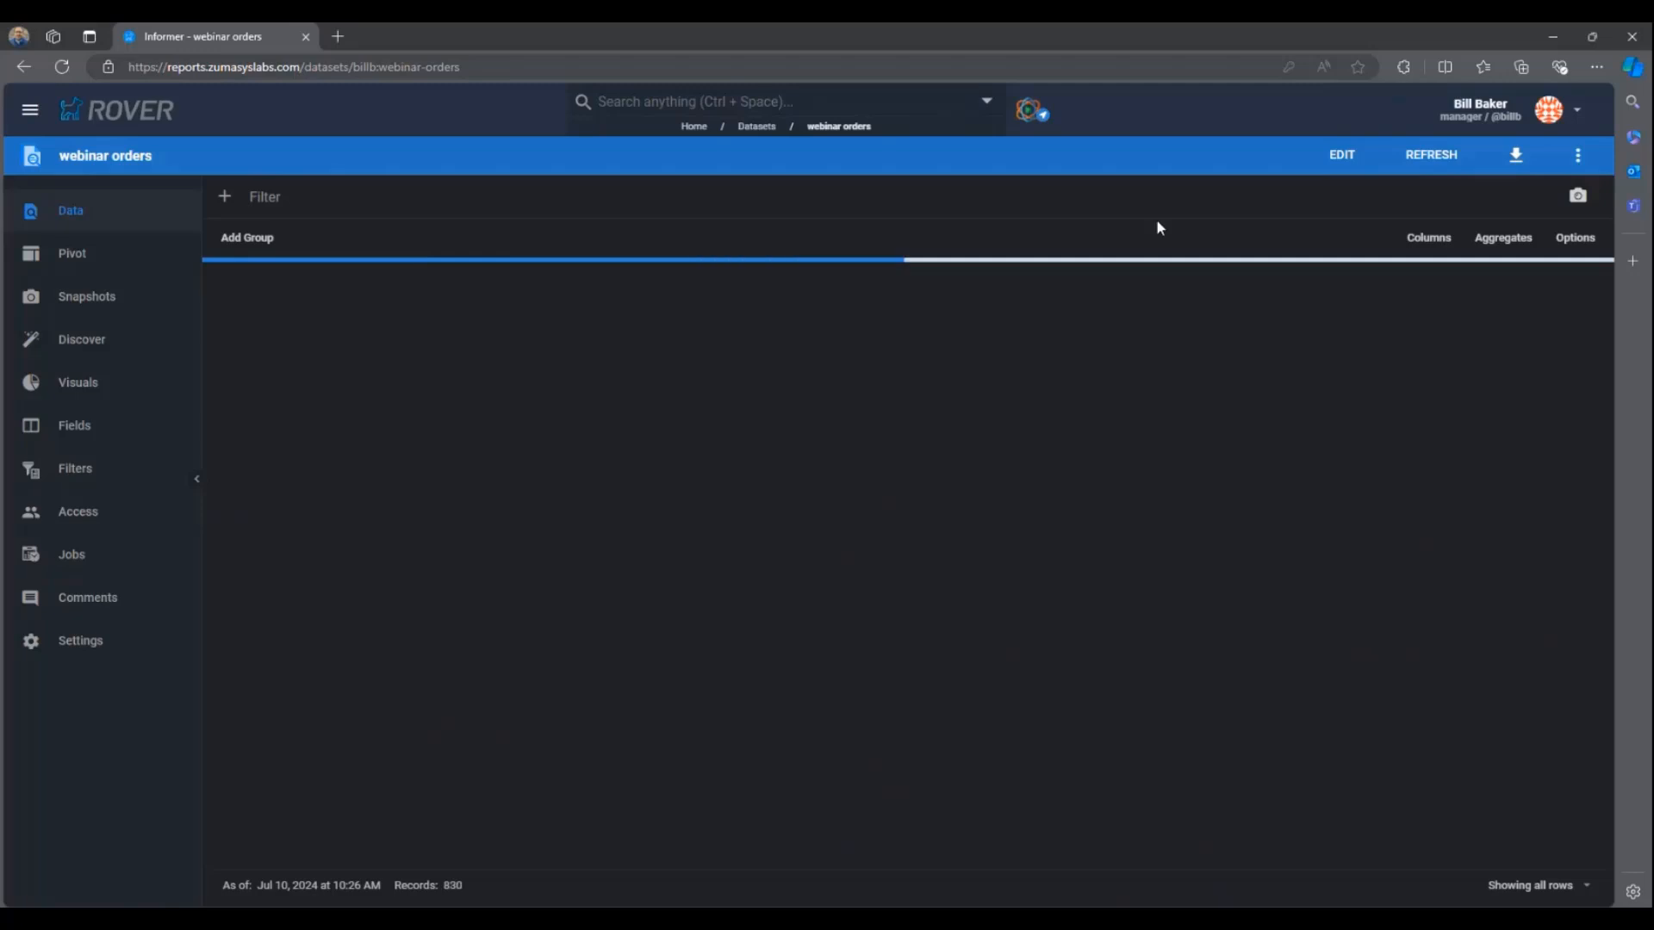
Step: Edit the webinar orders dataset and add a Fields from another Dataset flow step that uses webinar order details
left_click(1342, 158)
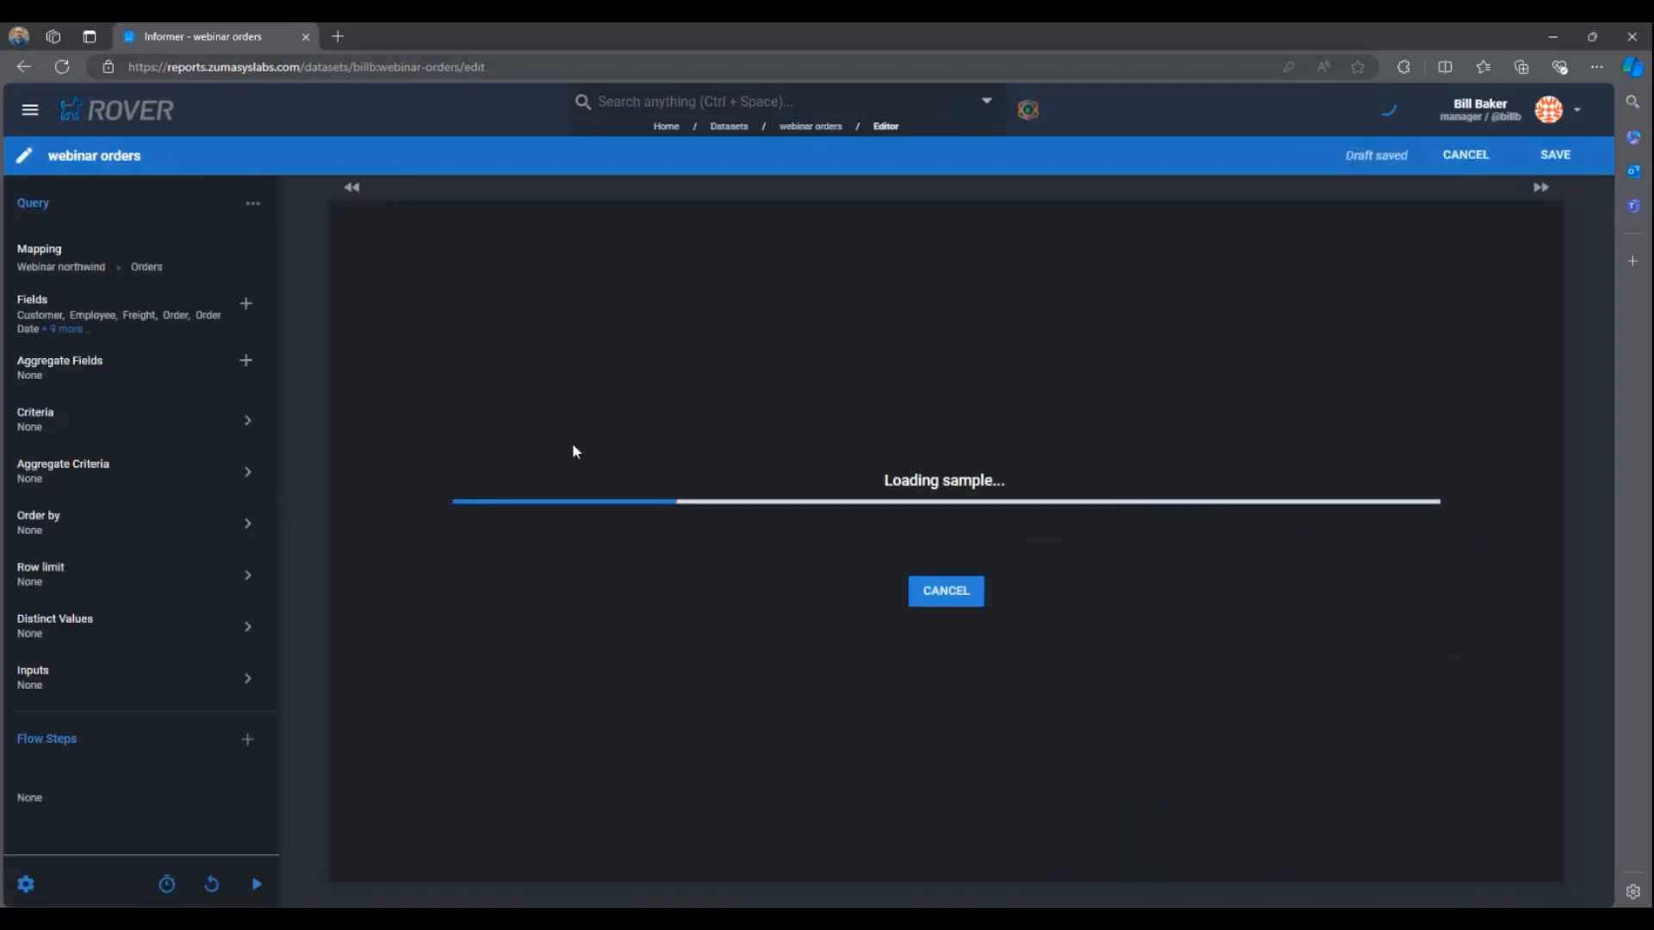
left_click(247, 738)
mouse_move(325, 747)
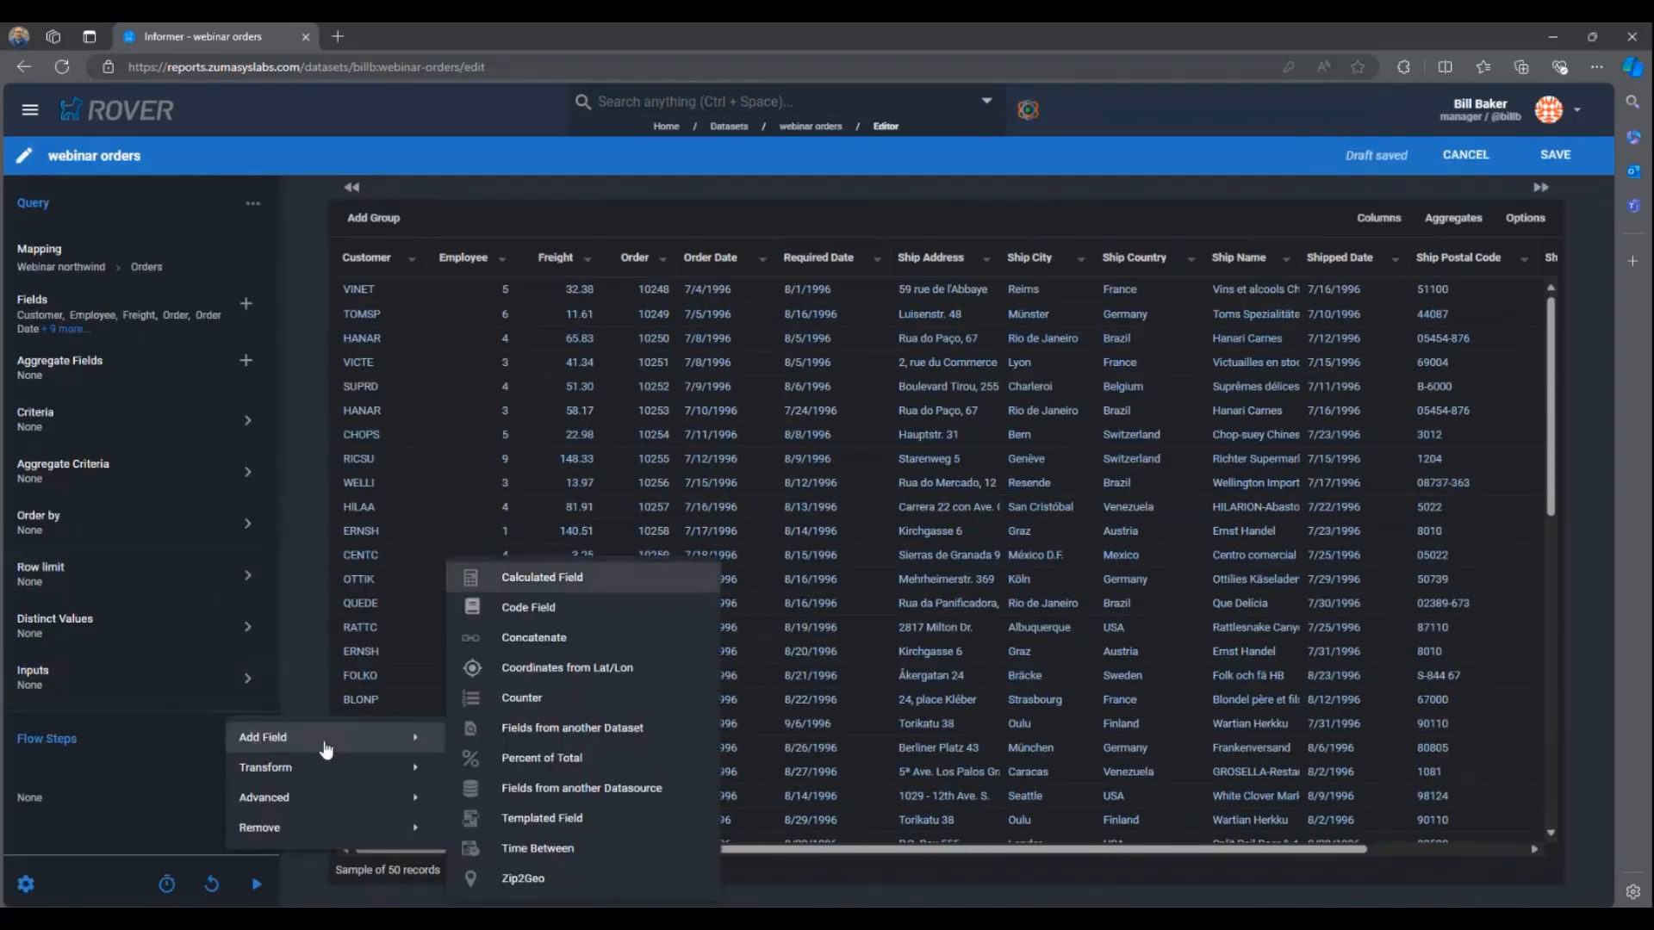
left_click(572, 728)
left_click(623, 364)
type("order det")
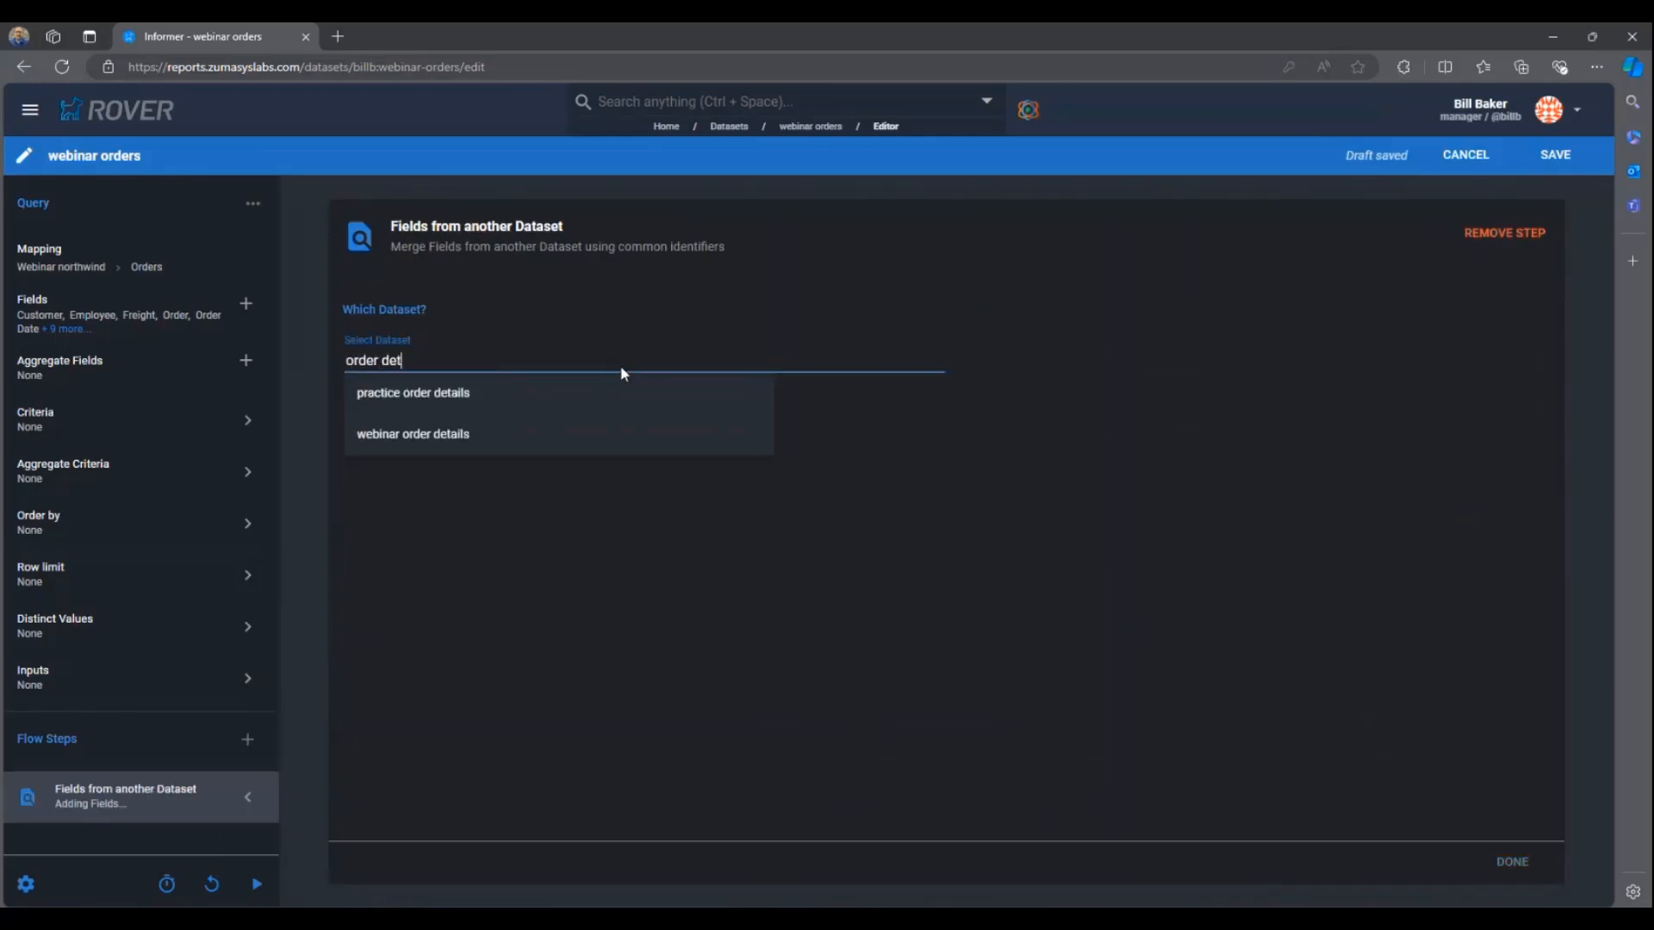
left_click(680, 441)
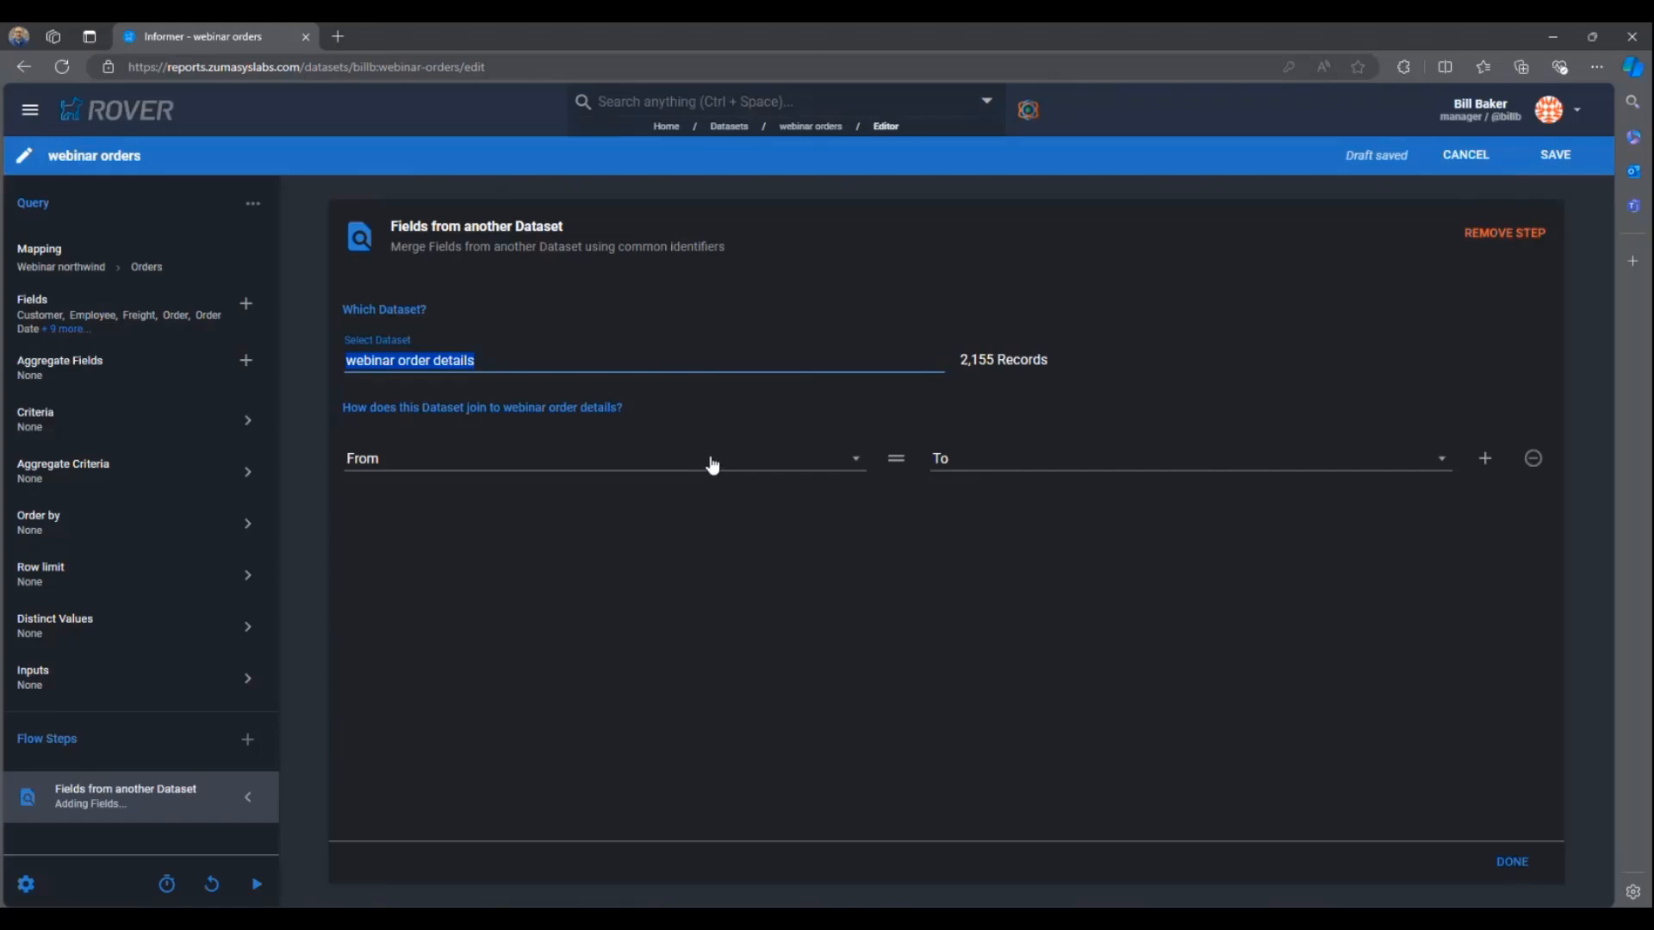
Step: Join the datasets from Order to Order, and show all values as an array when more than one matches
left_click(711, 463)
left_click(479, 267)
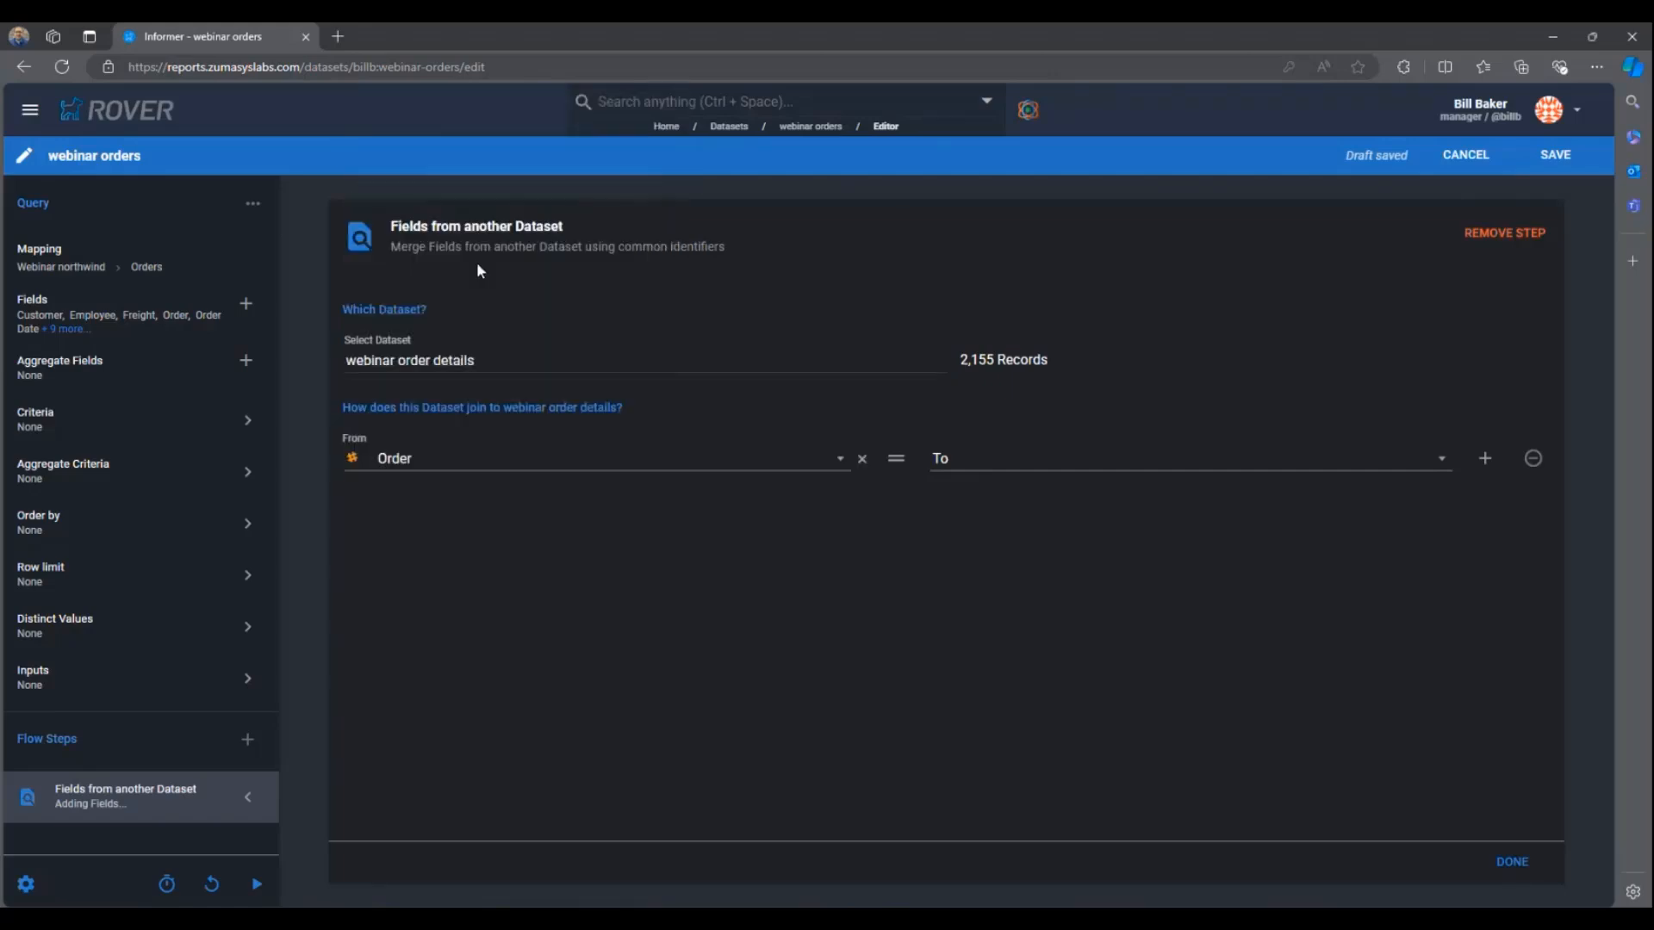
left_click(1037, 467)
left_click(1025, 564)
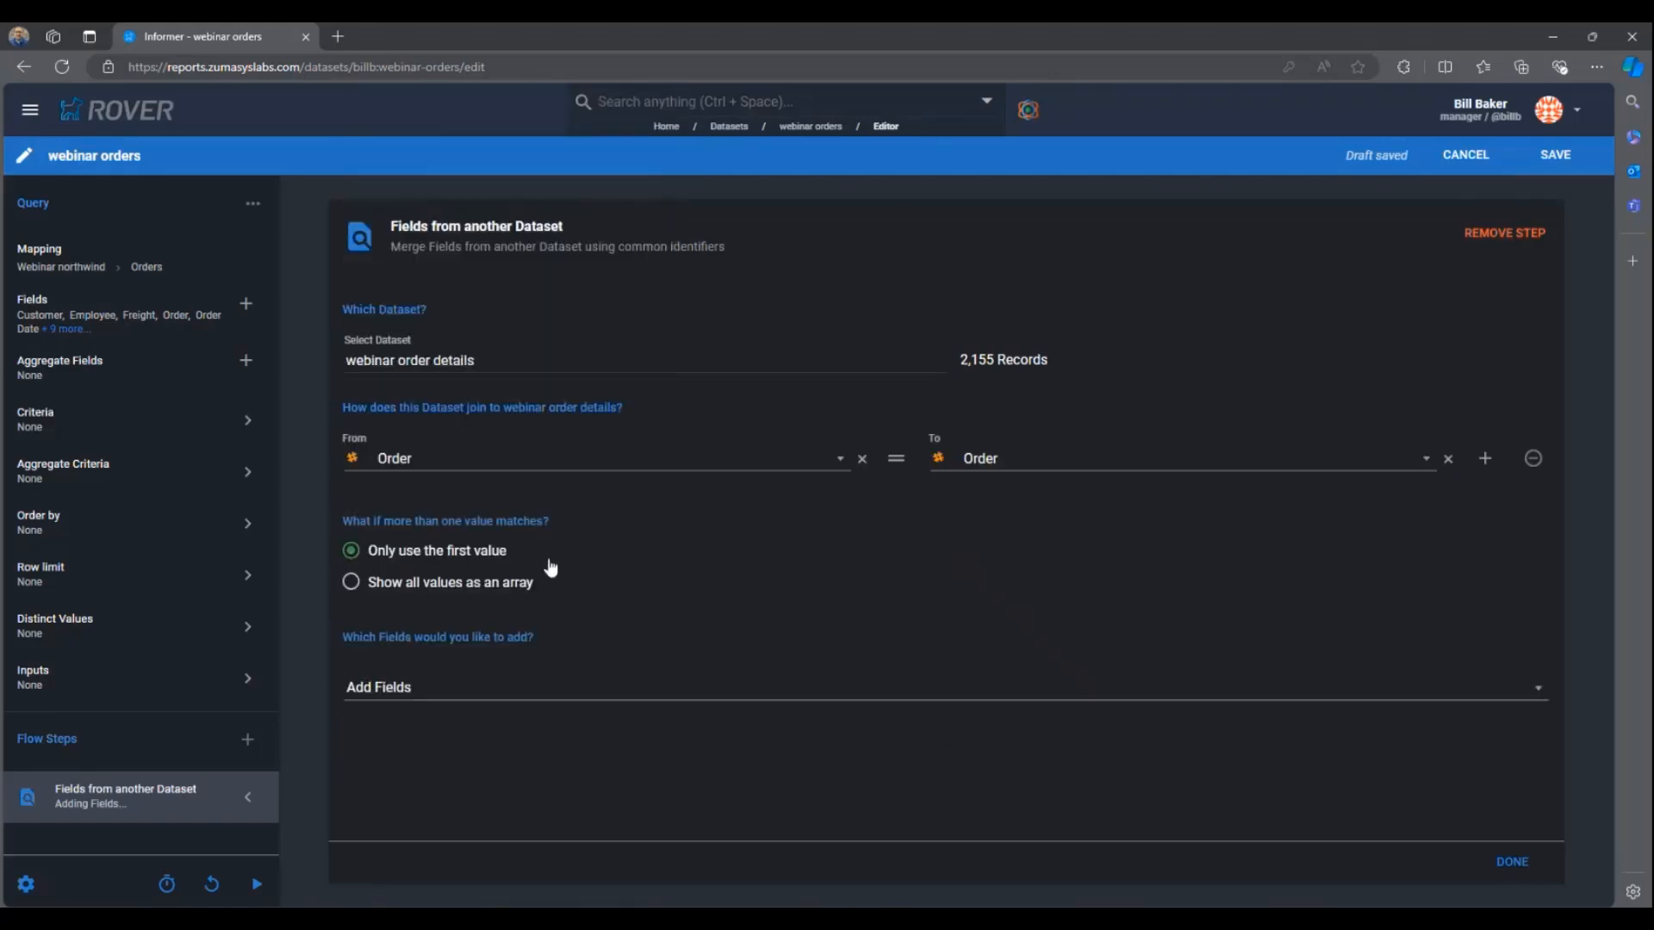
left_click(474, 586)
Step: Add the extended price, Quantity and Unit Price fields from webinar order details, and finish the flow step
left_click(555, 688)
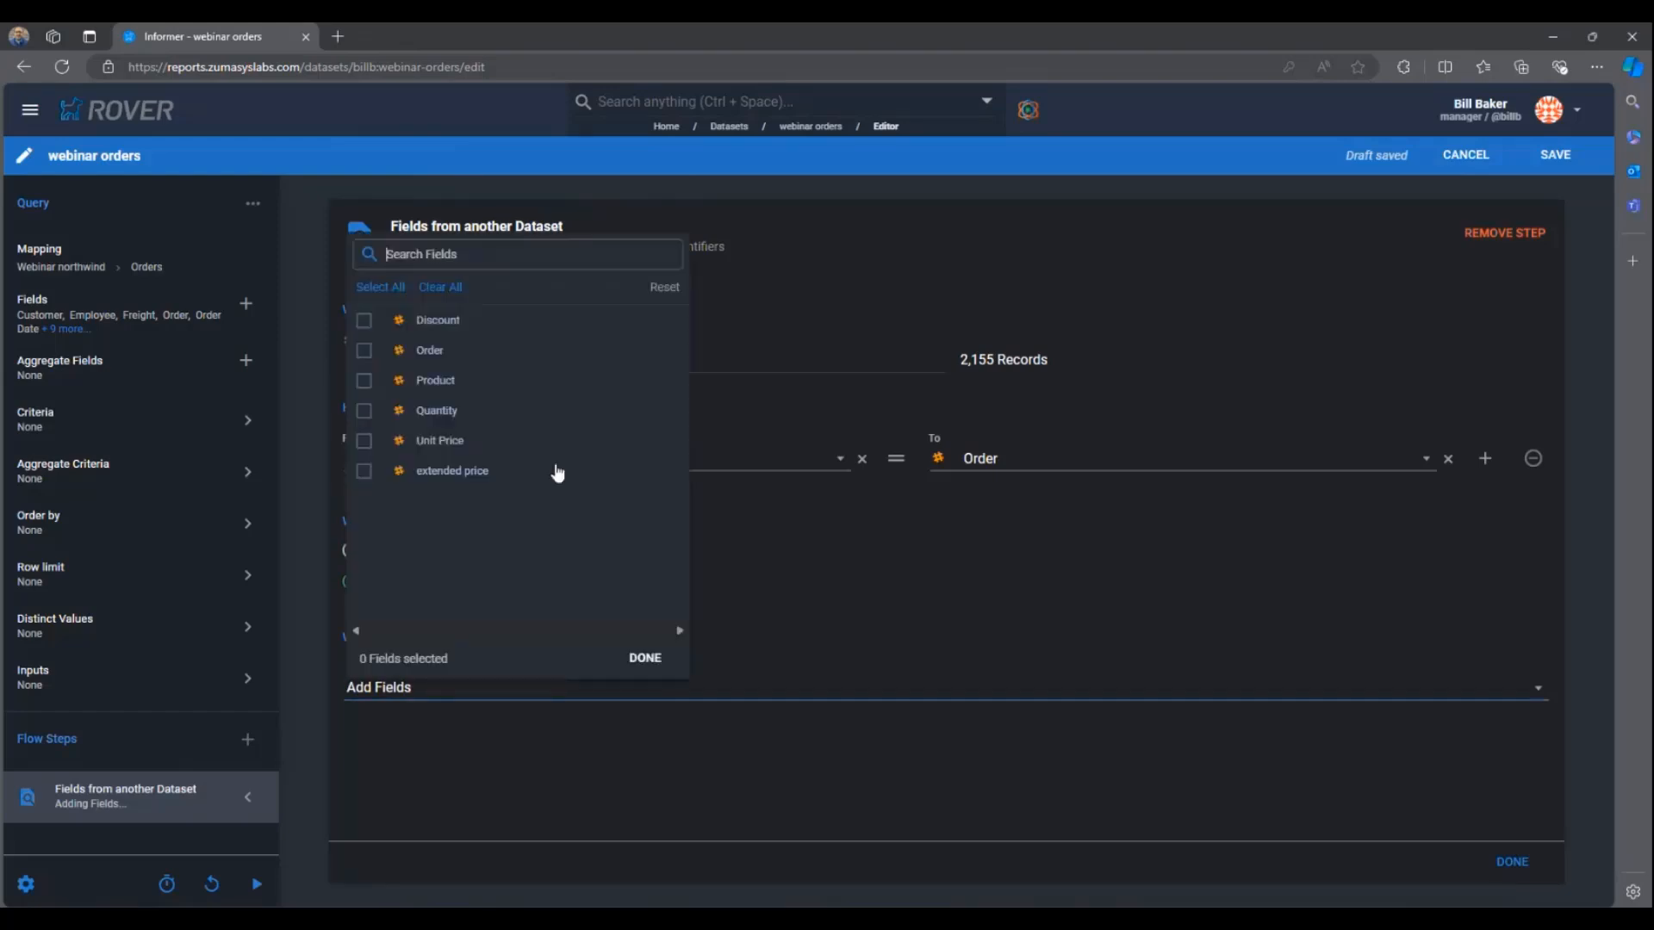
left_click(459, 471)
left_click(362, 411)
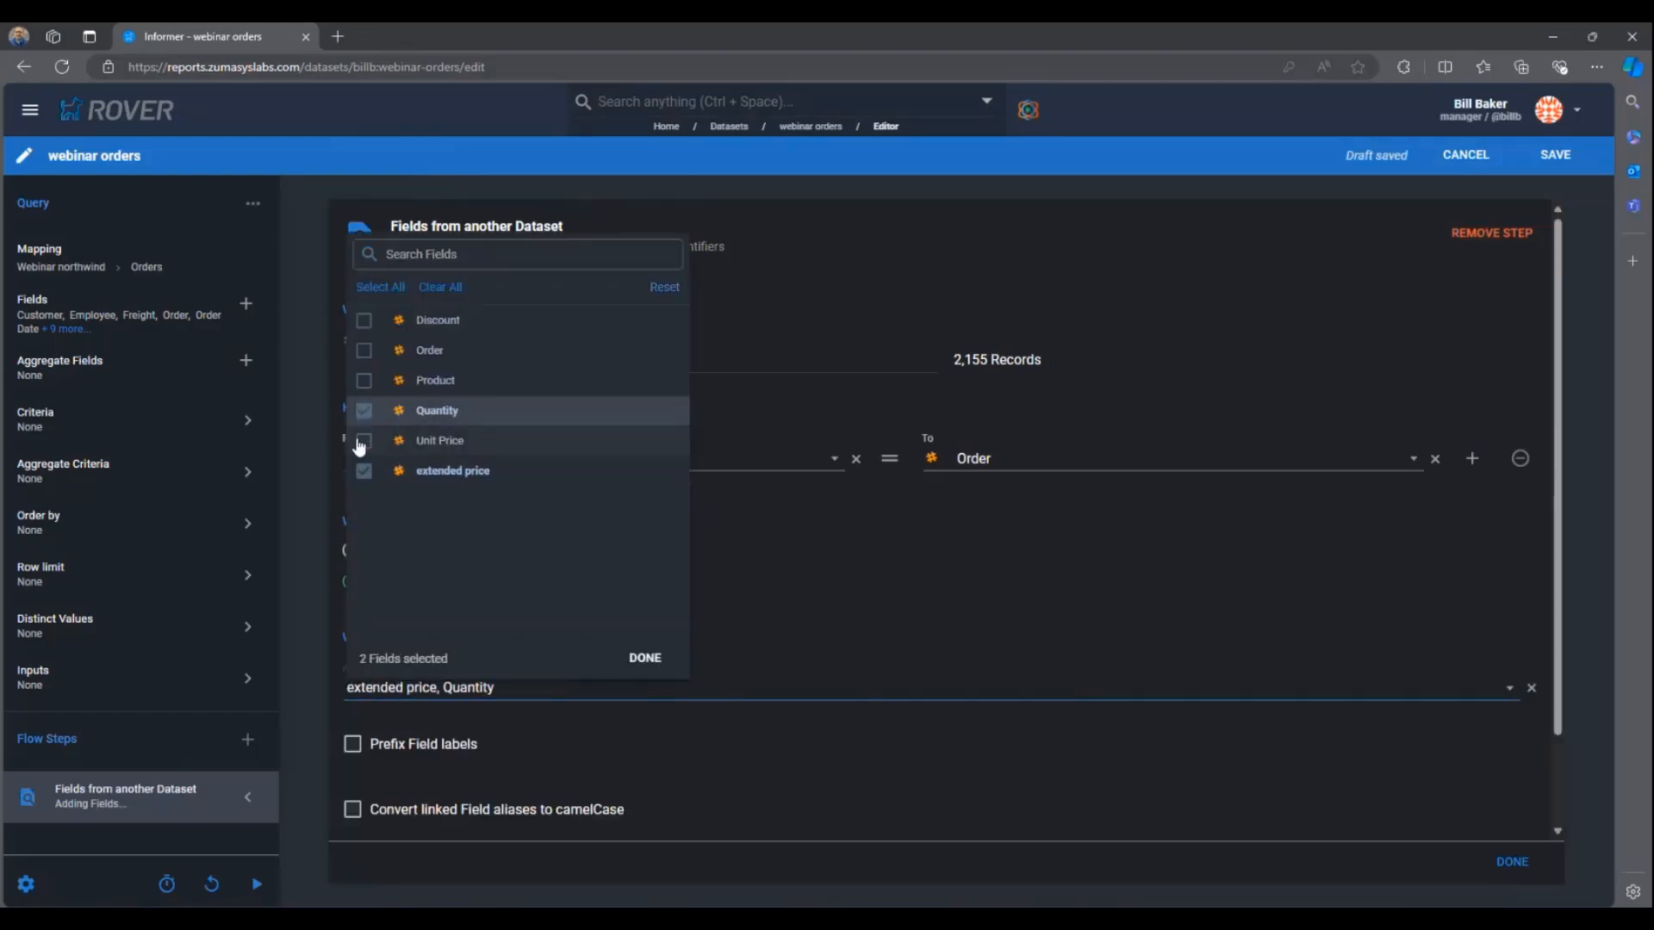
left_click(362, 440)
left_click(648, 658)
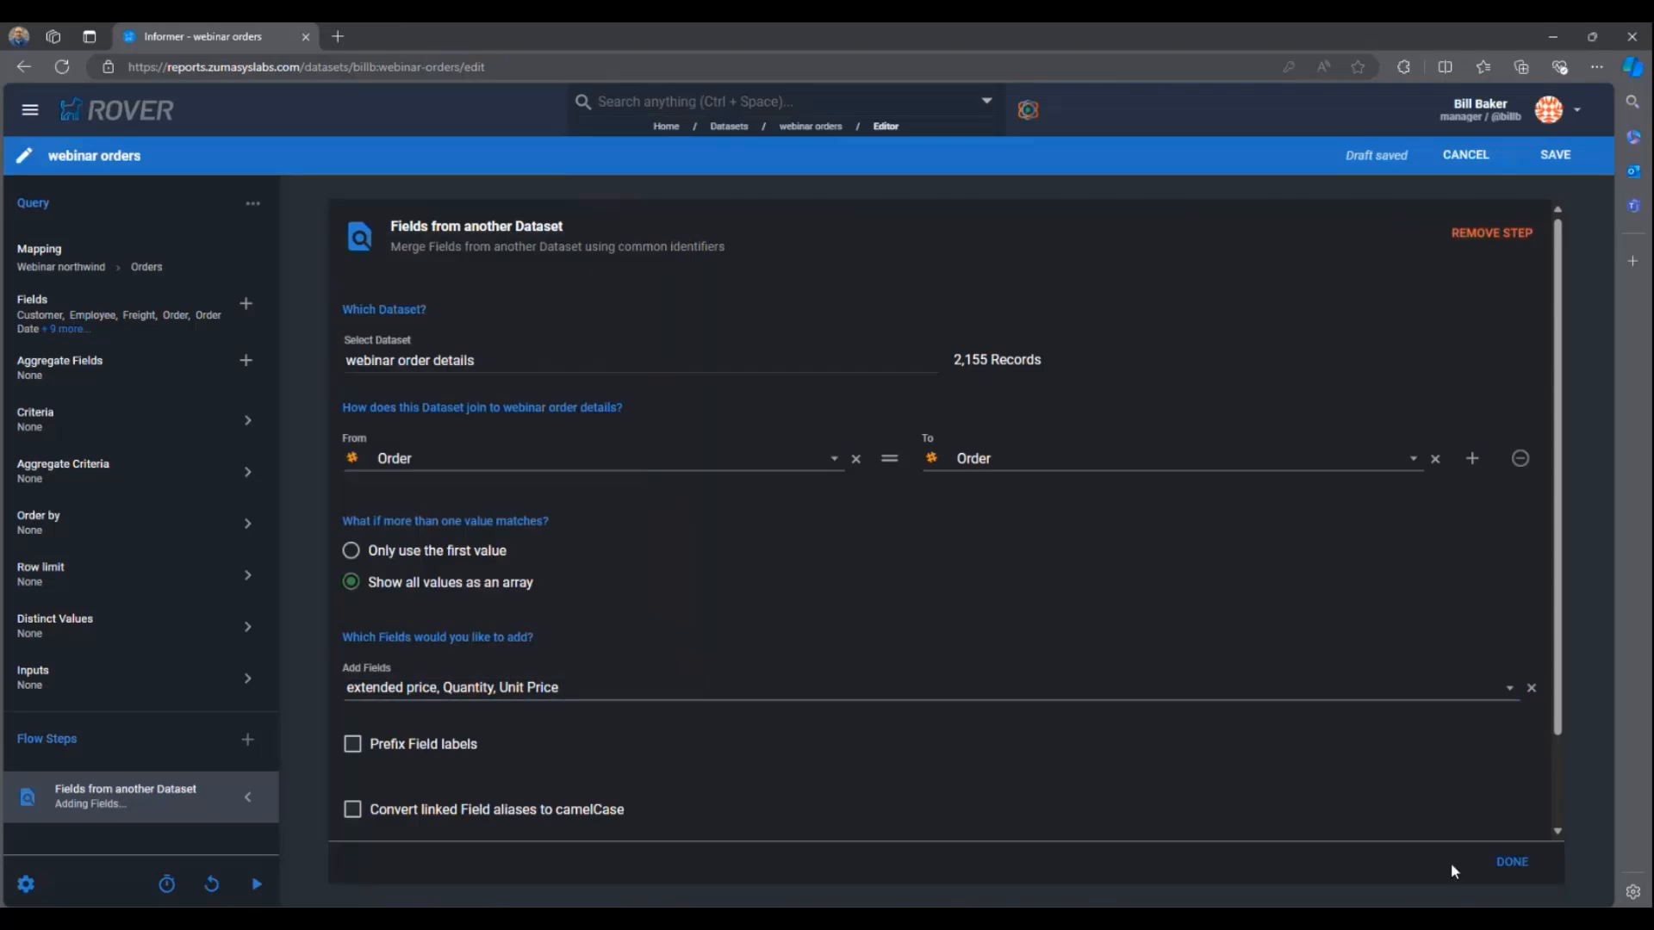
left_click(1526, 867)
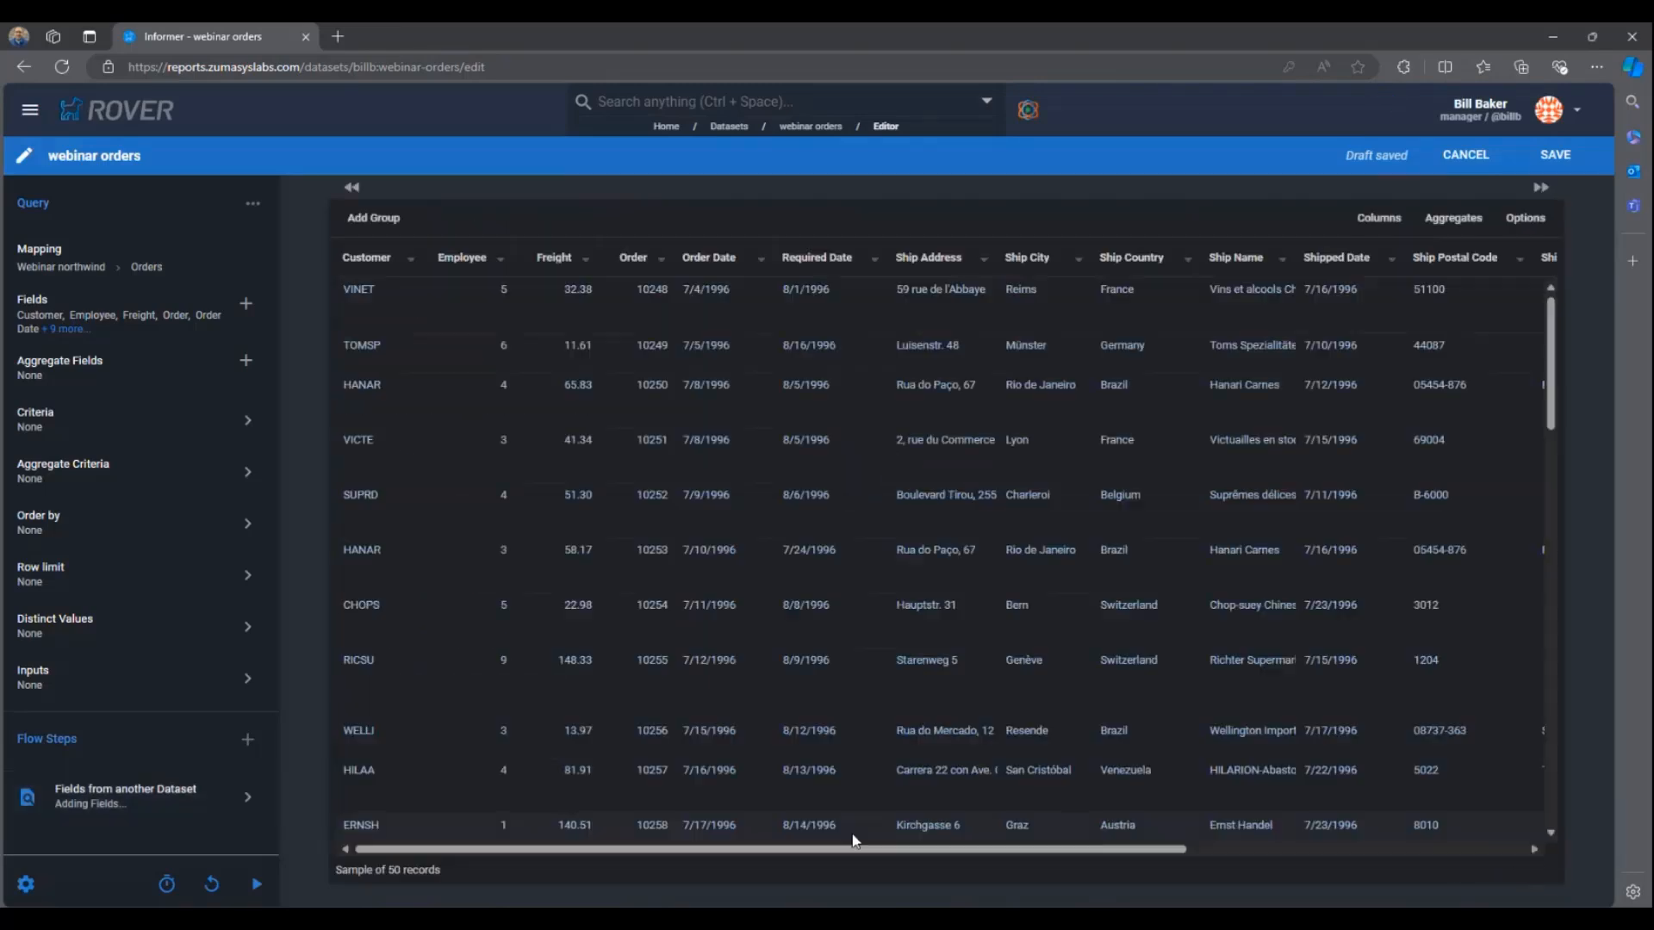
Step: Save the webinar orders dataset and run its query, and move the extended price column after Unit Price
left_click_drag(786, 856, 1209, 866)
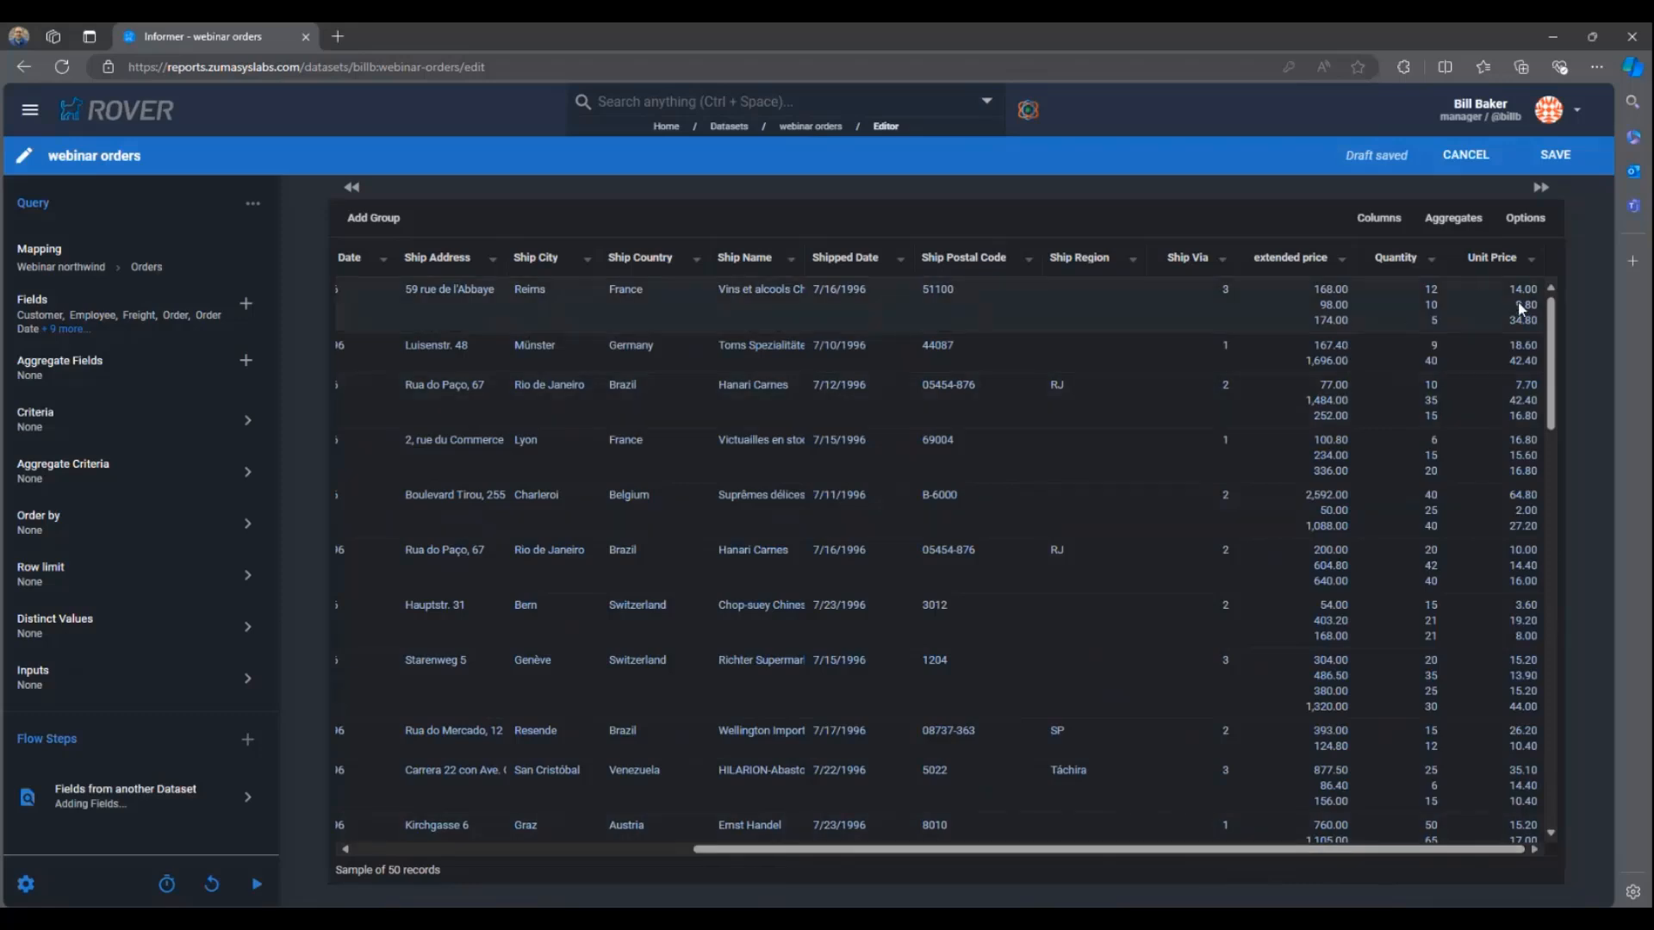
left_click(1552, 168)
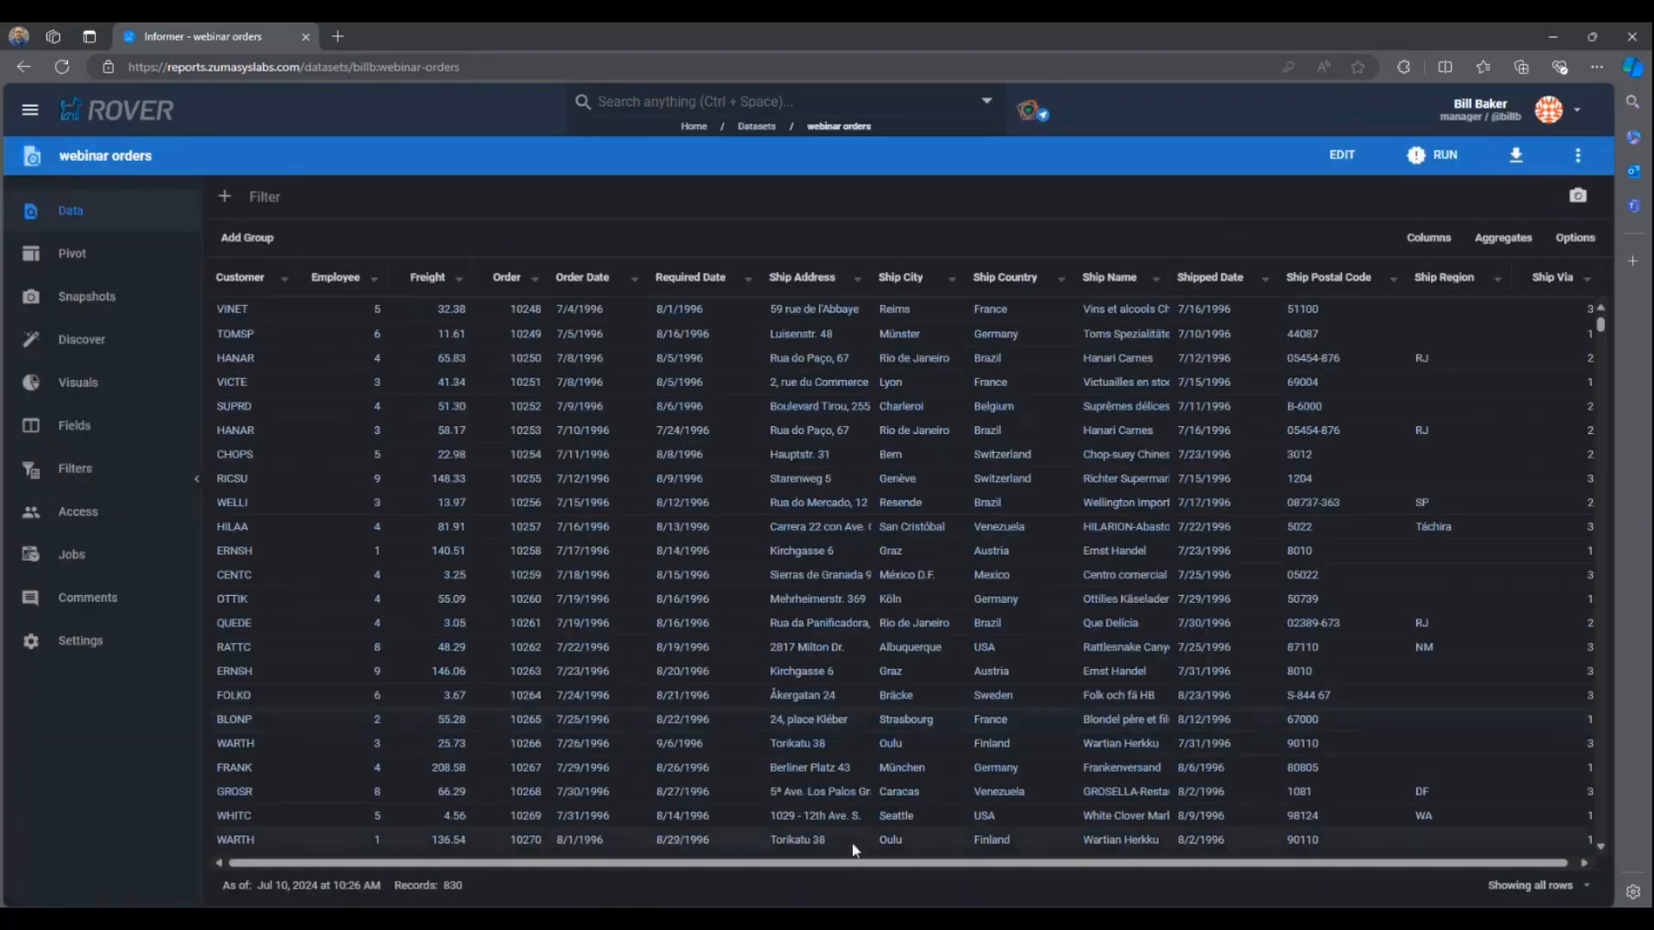
left_click_drag(876, 864, 1318, 863)
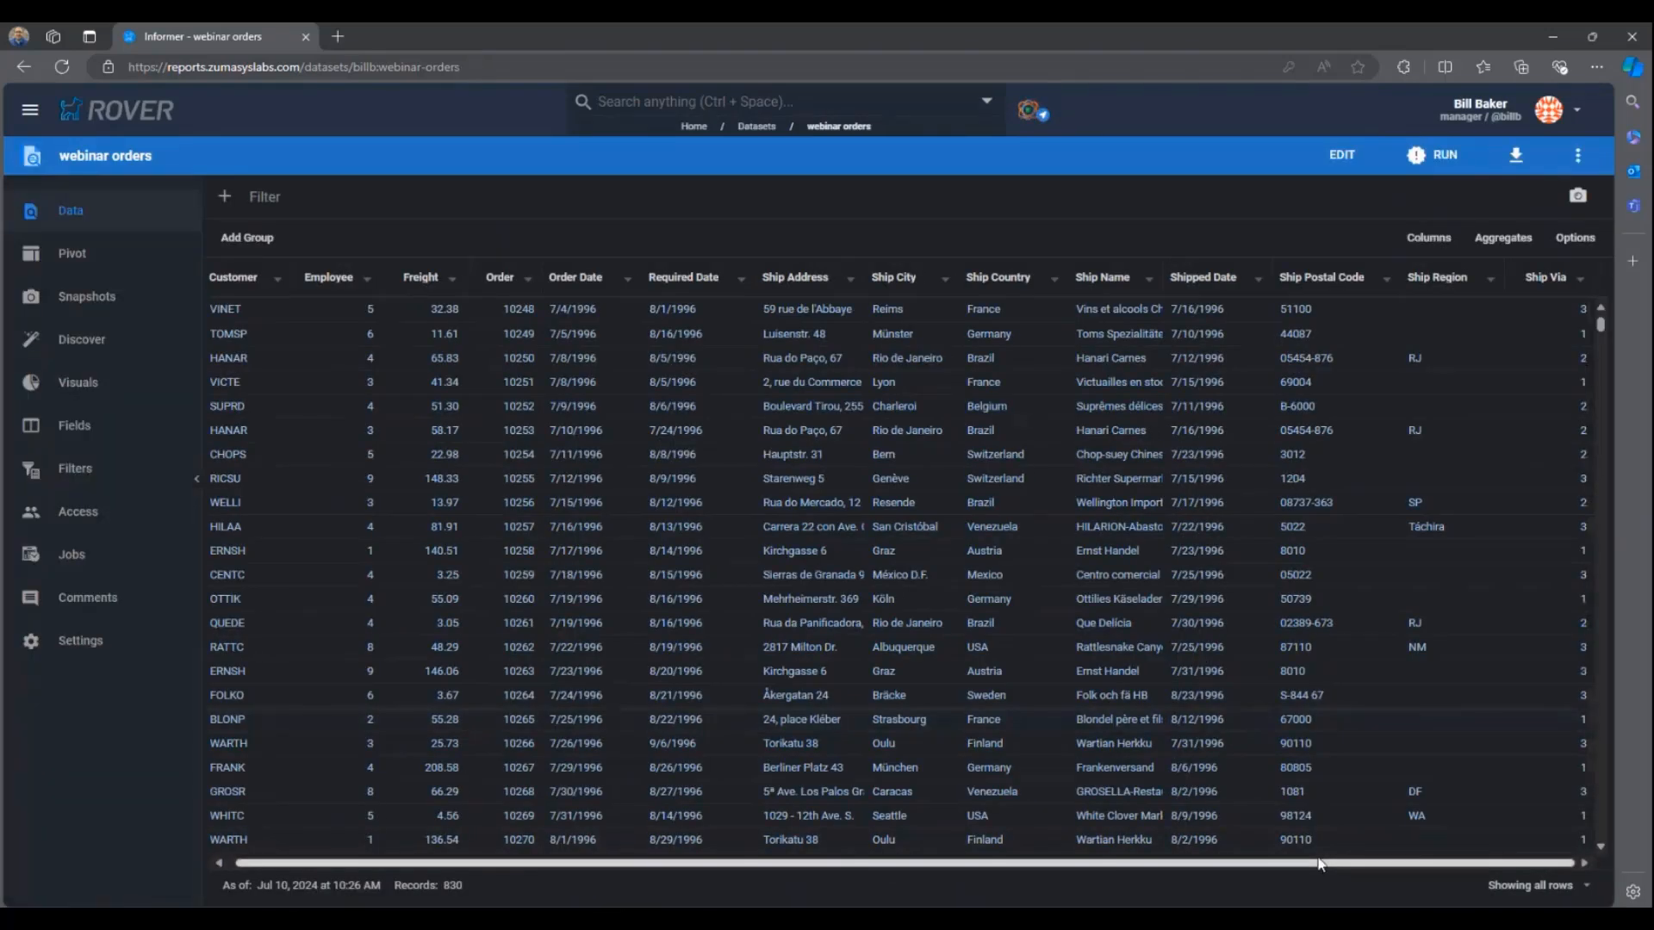
left_click(1457, 157)
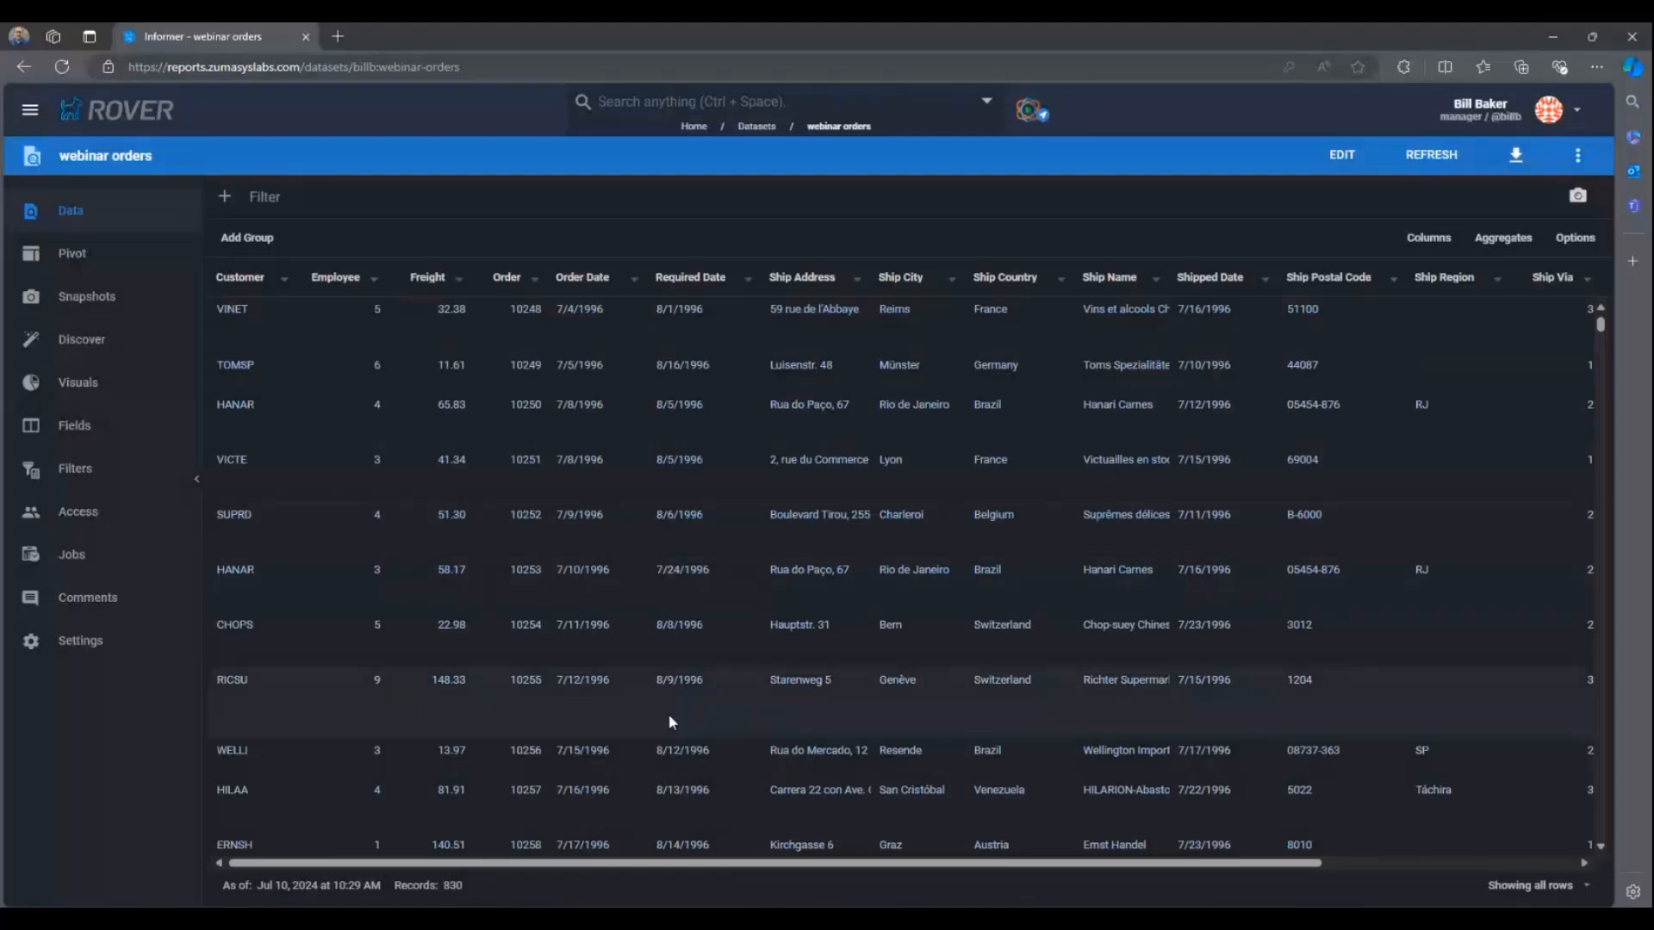
left_click_drag(741, 863, 1034, 864)
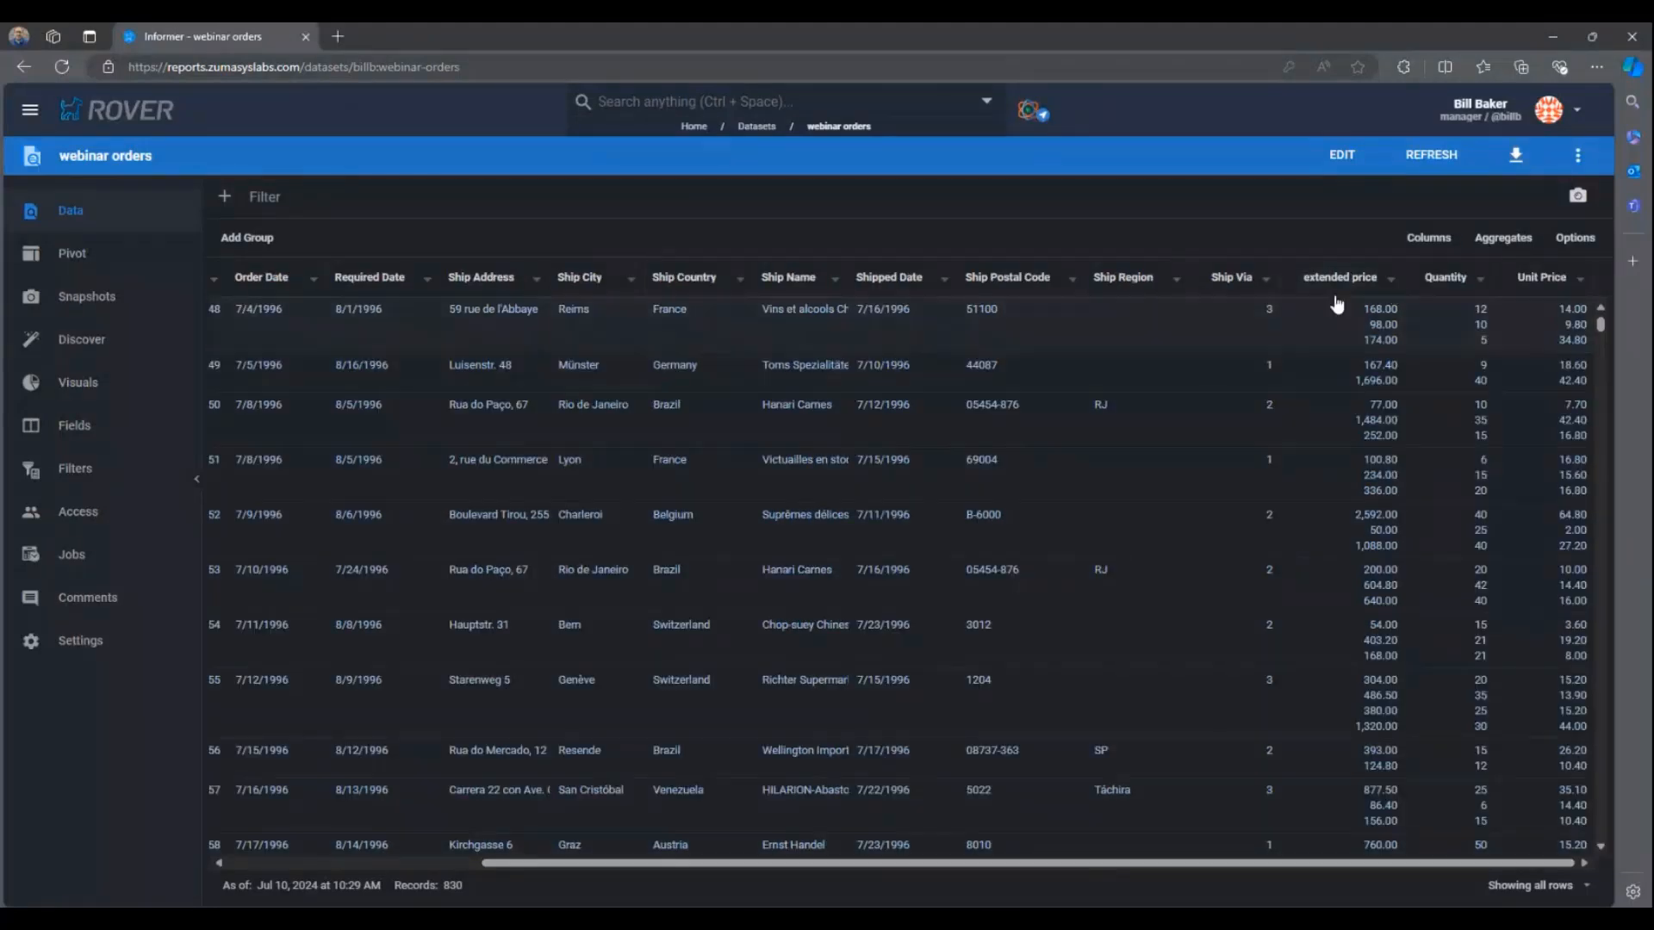
left_click_drag(1337, 289, 1546, 280)
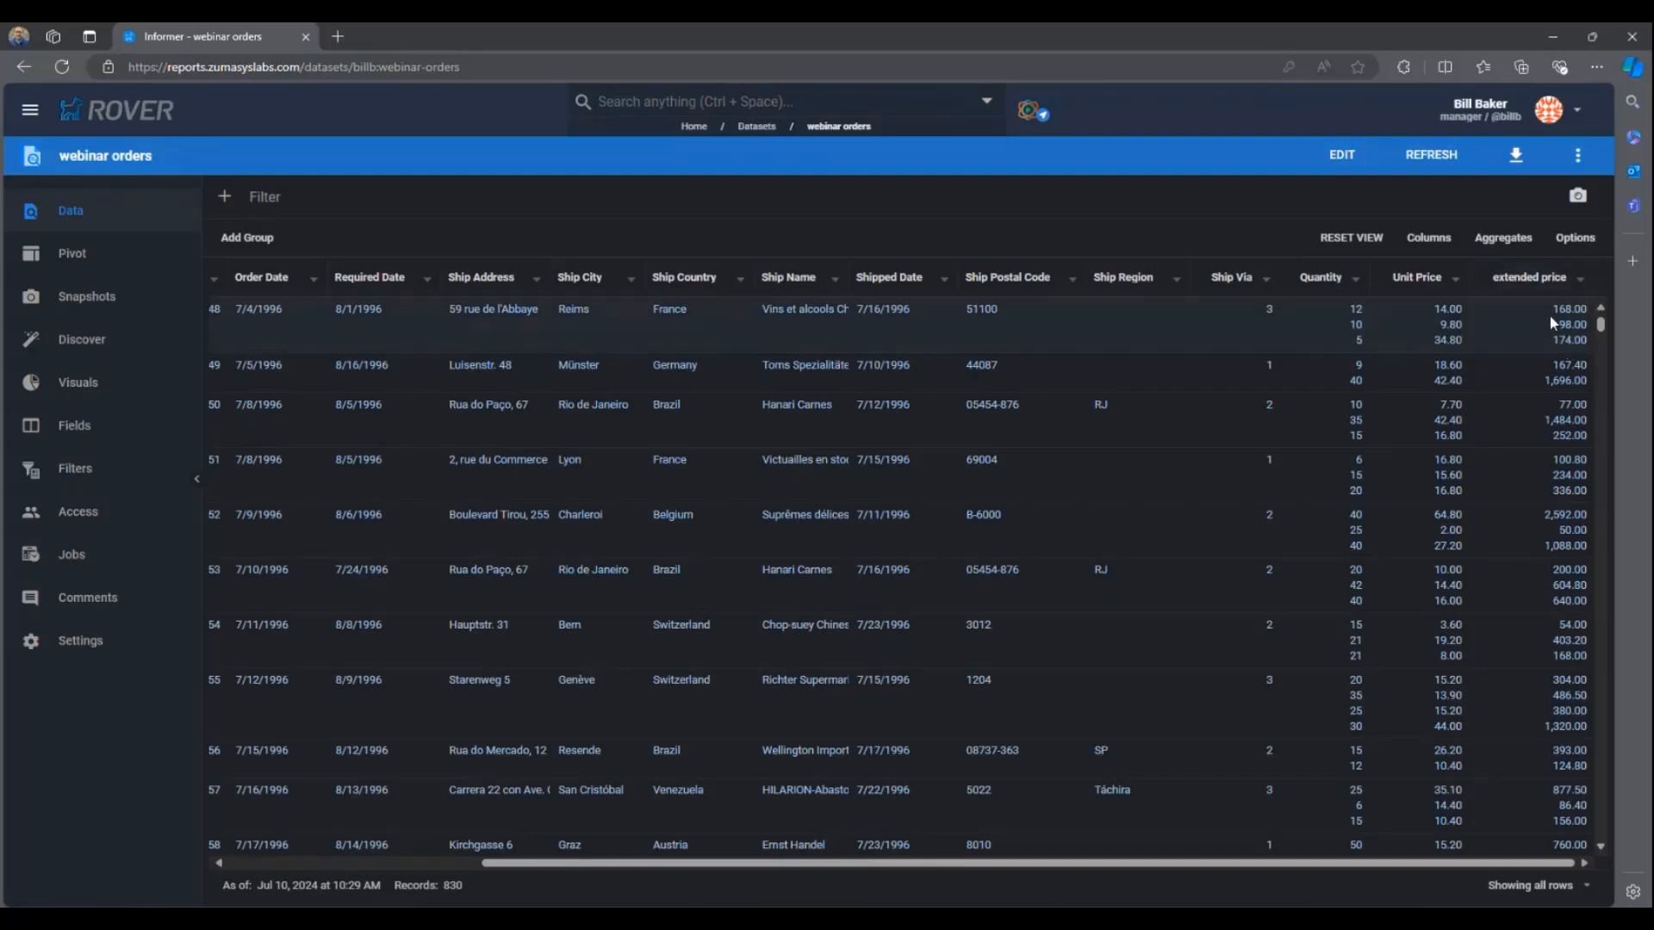
Step: Edit the webinar orders dataset and add a Power Script flow step
left_click(1339, 160)
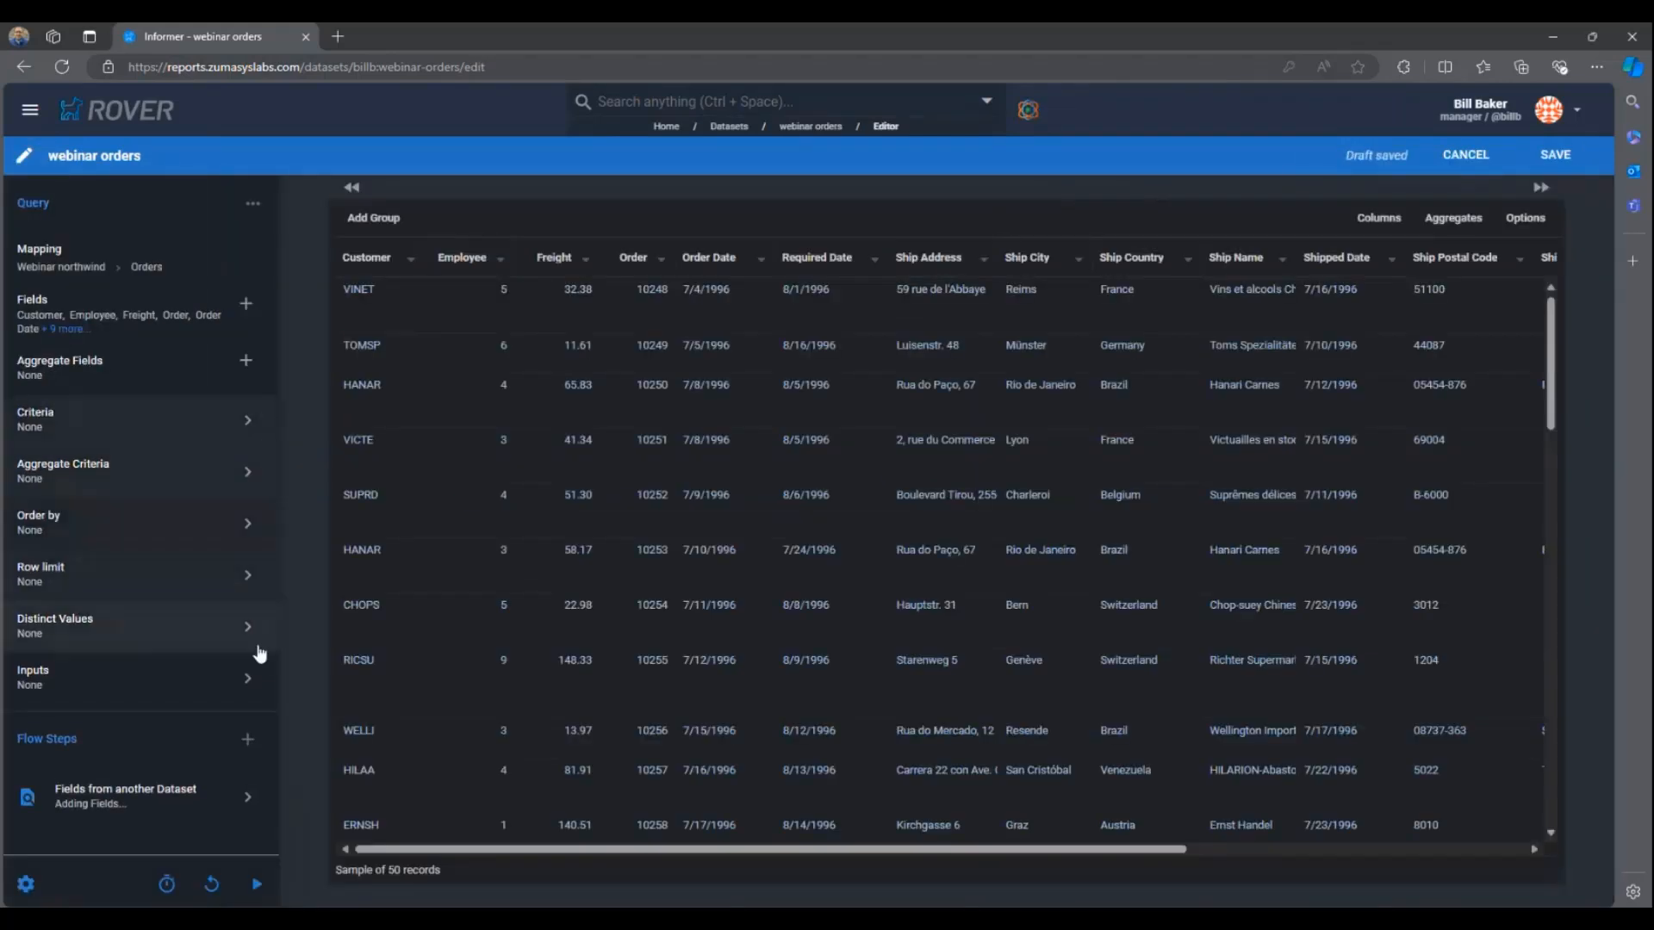
left_click(247, 739)
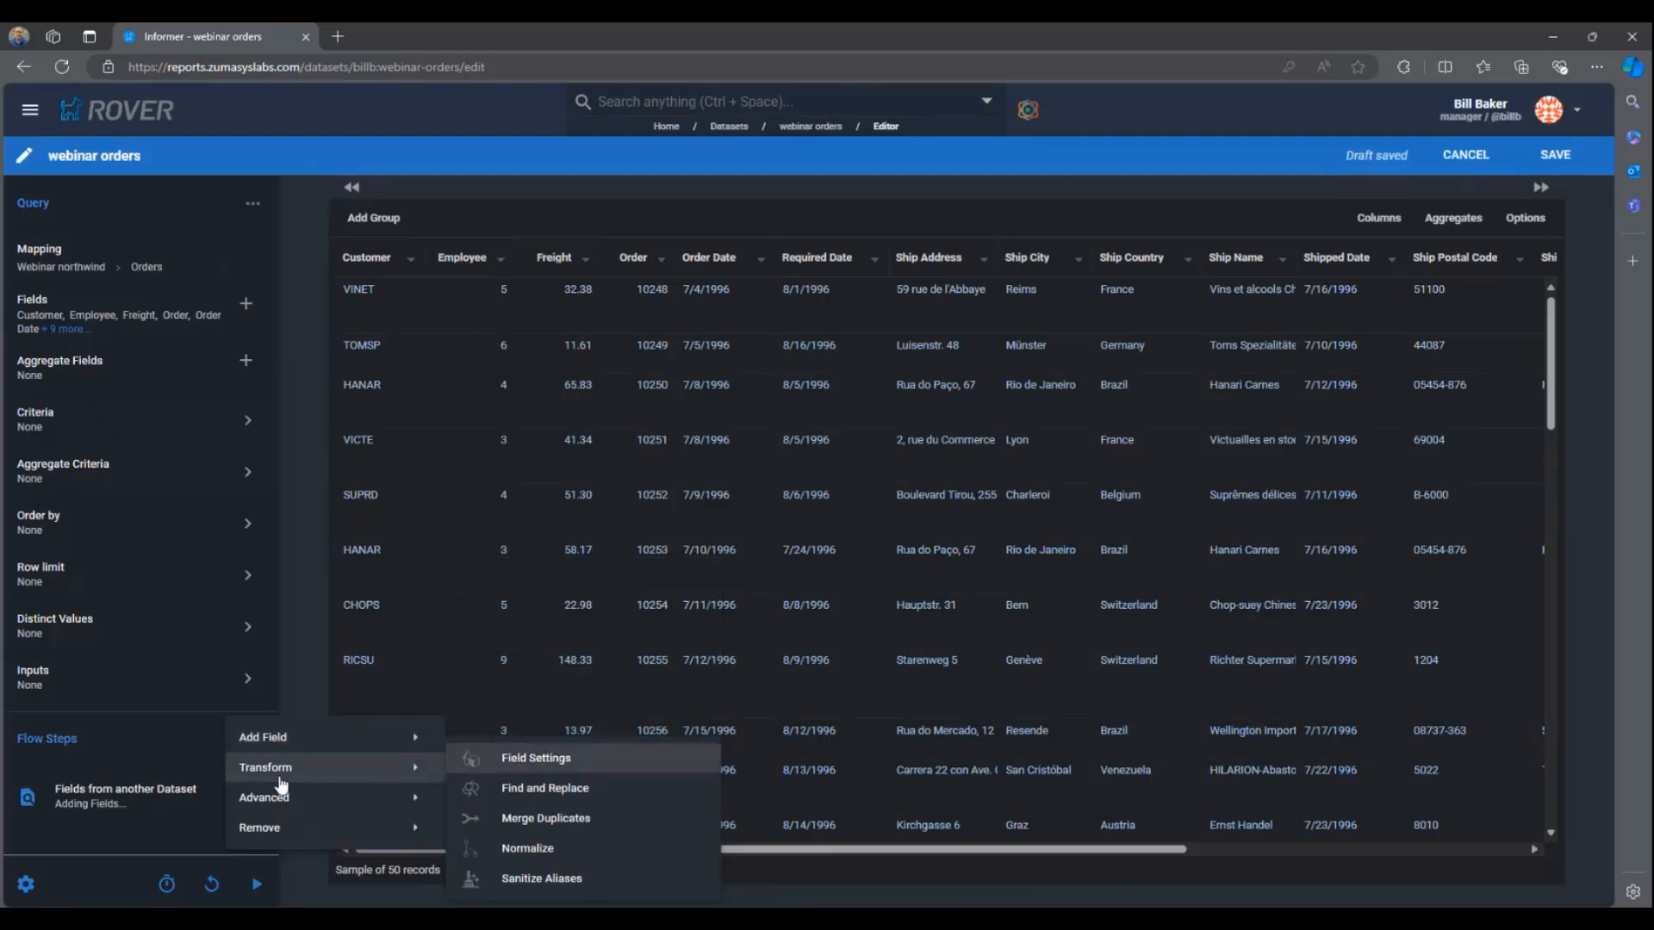
mouse_move(388, 797)
left_click(534, 858)
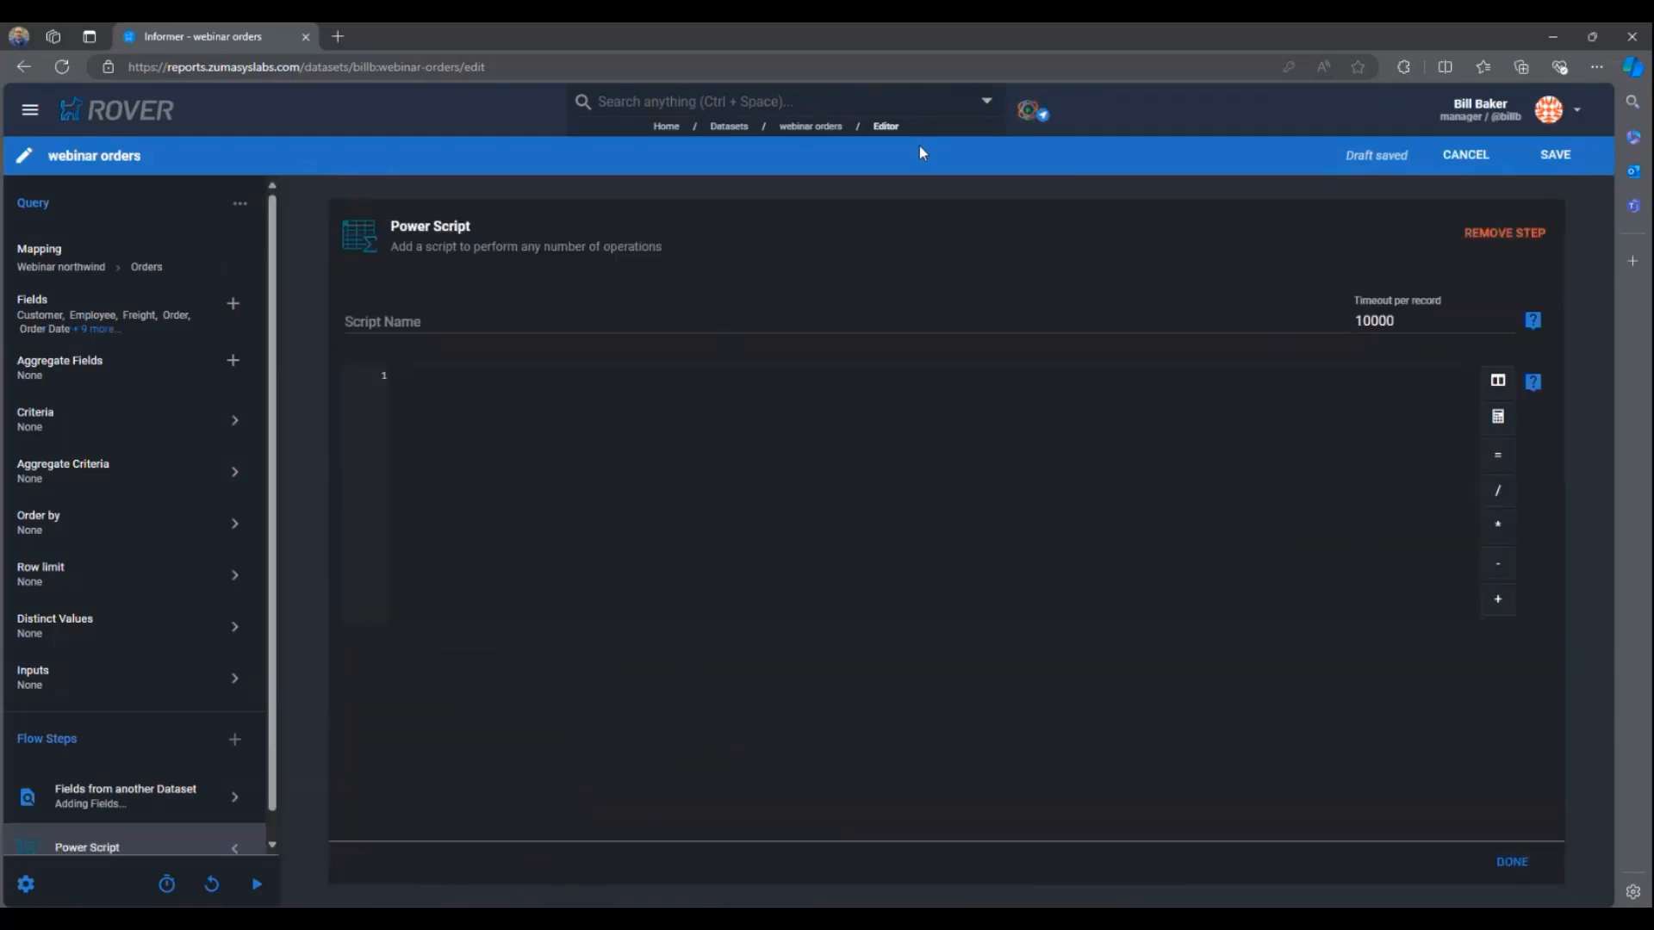
Step: Ask the Power Script assistant "please add a column that adds up the extended price values for each record", reusing the earlier chat message
left_click(1027, 113)
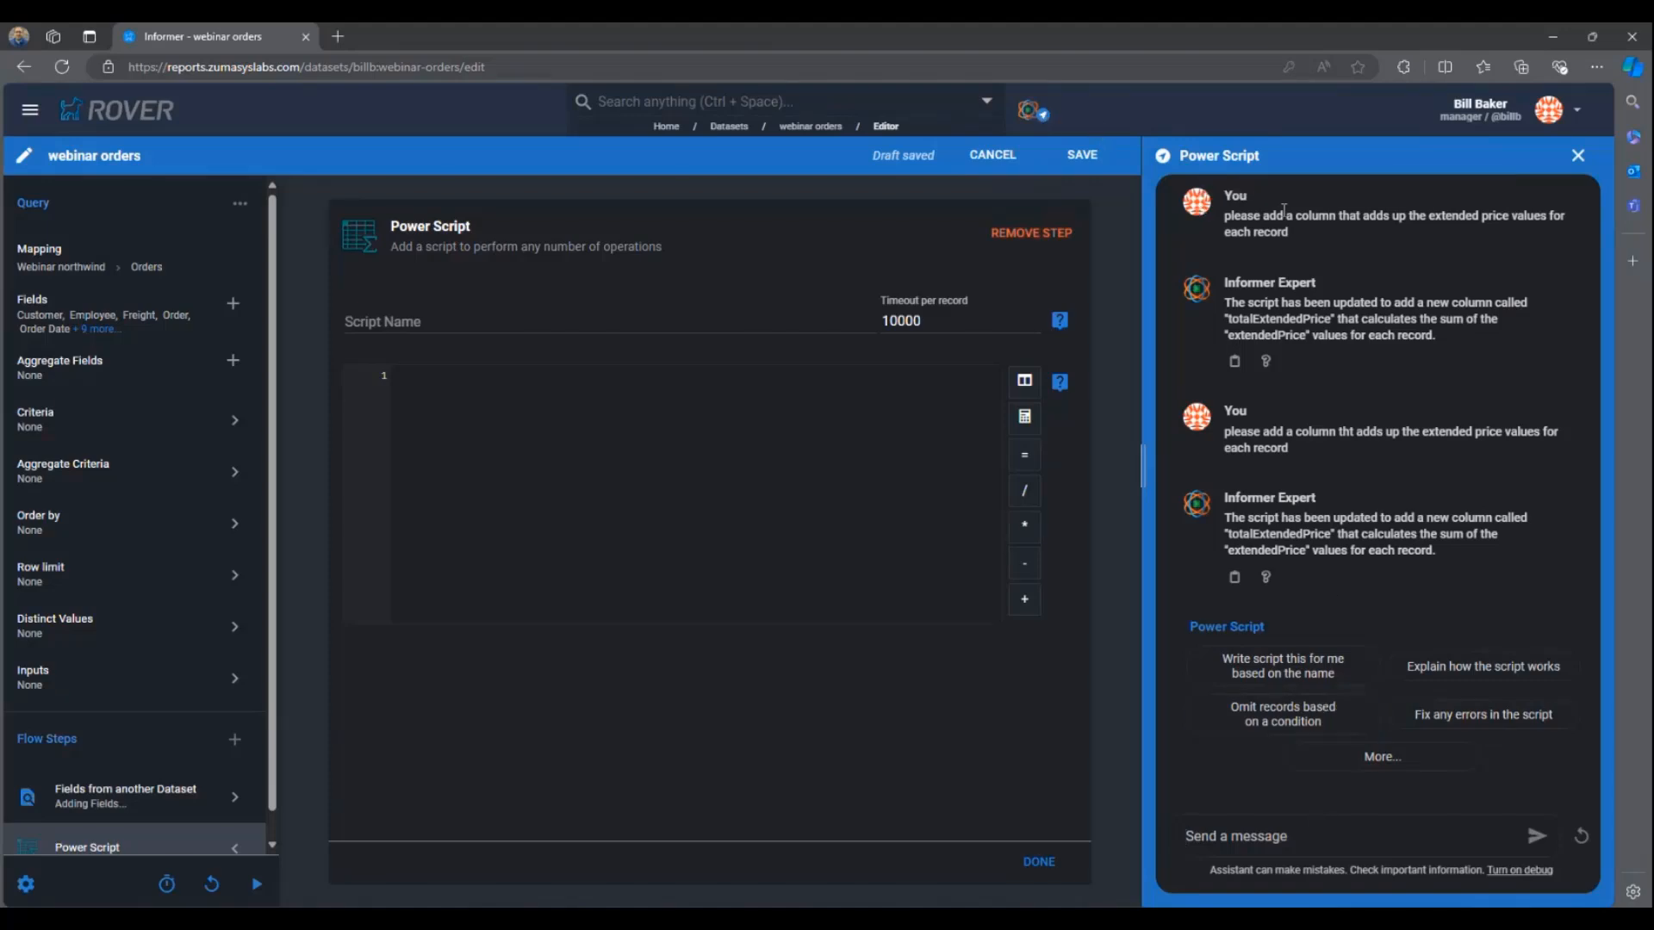
left_click_drag(1224, 216, 1311, 242)
key("ctrl+c")
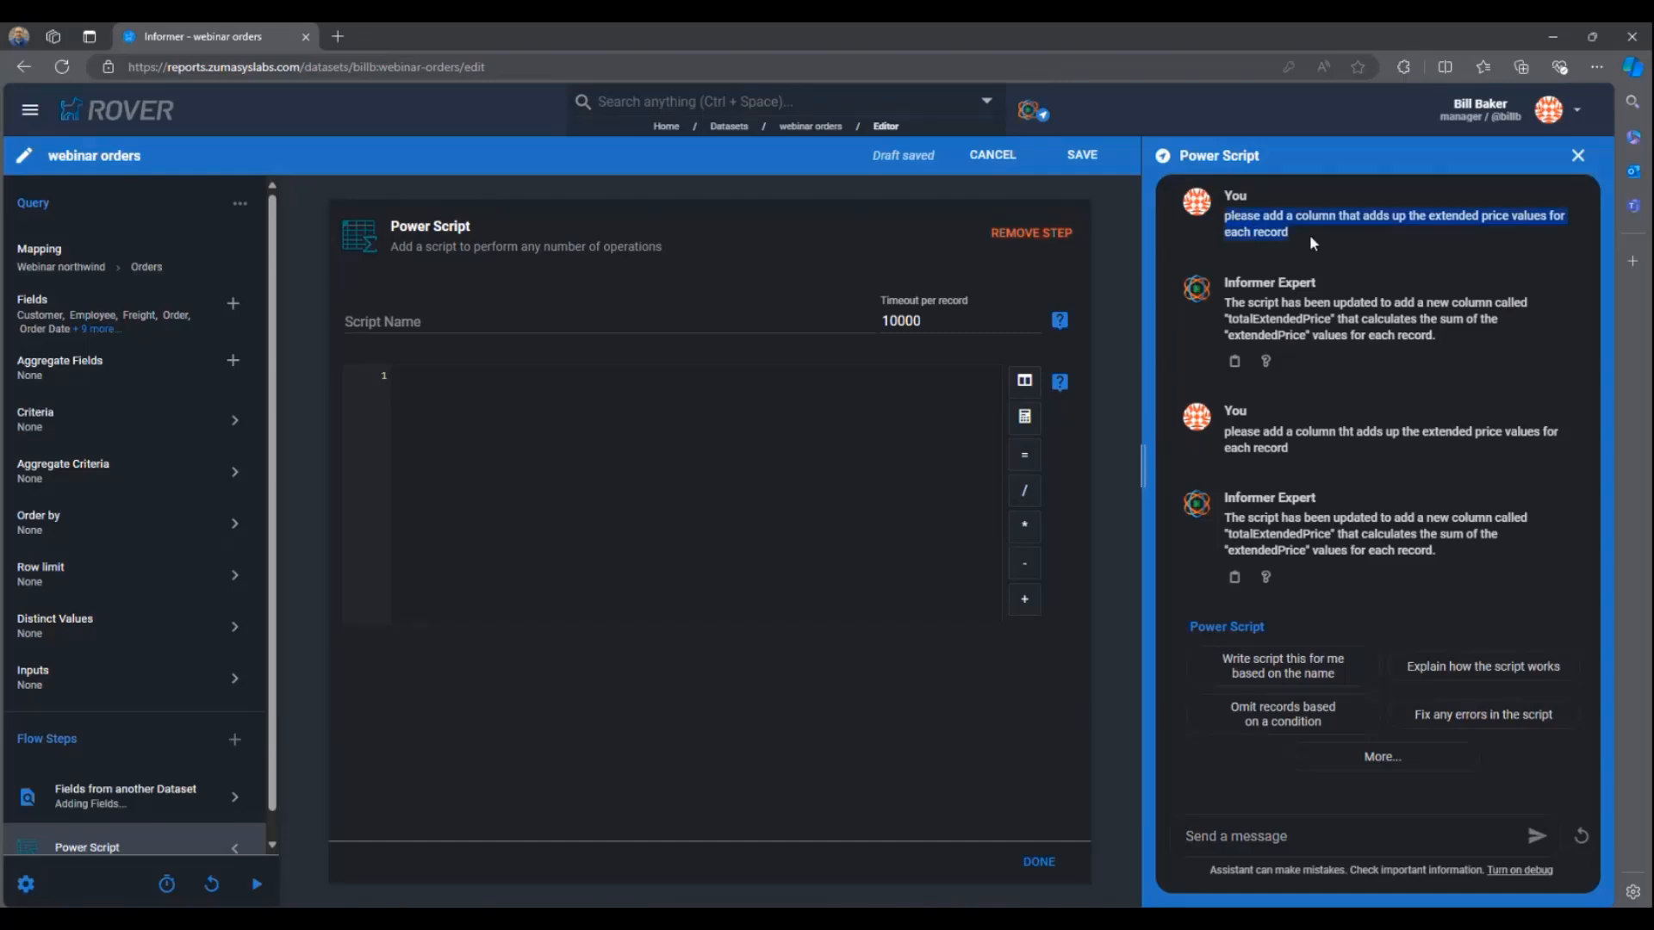
left_click(1289, 827)
key("ctrl+v")
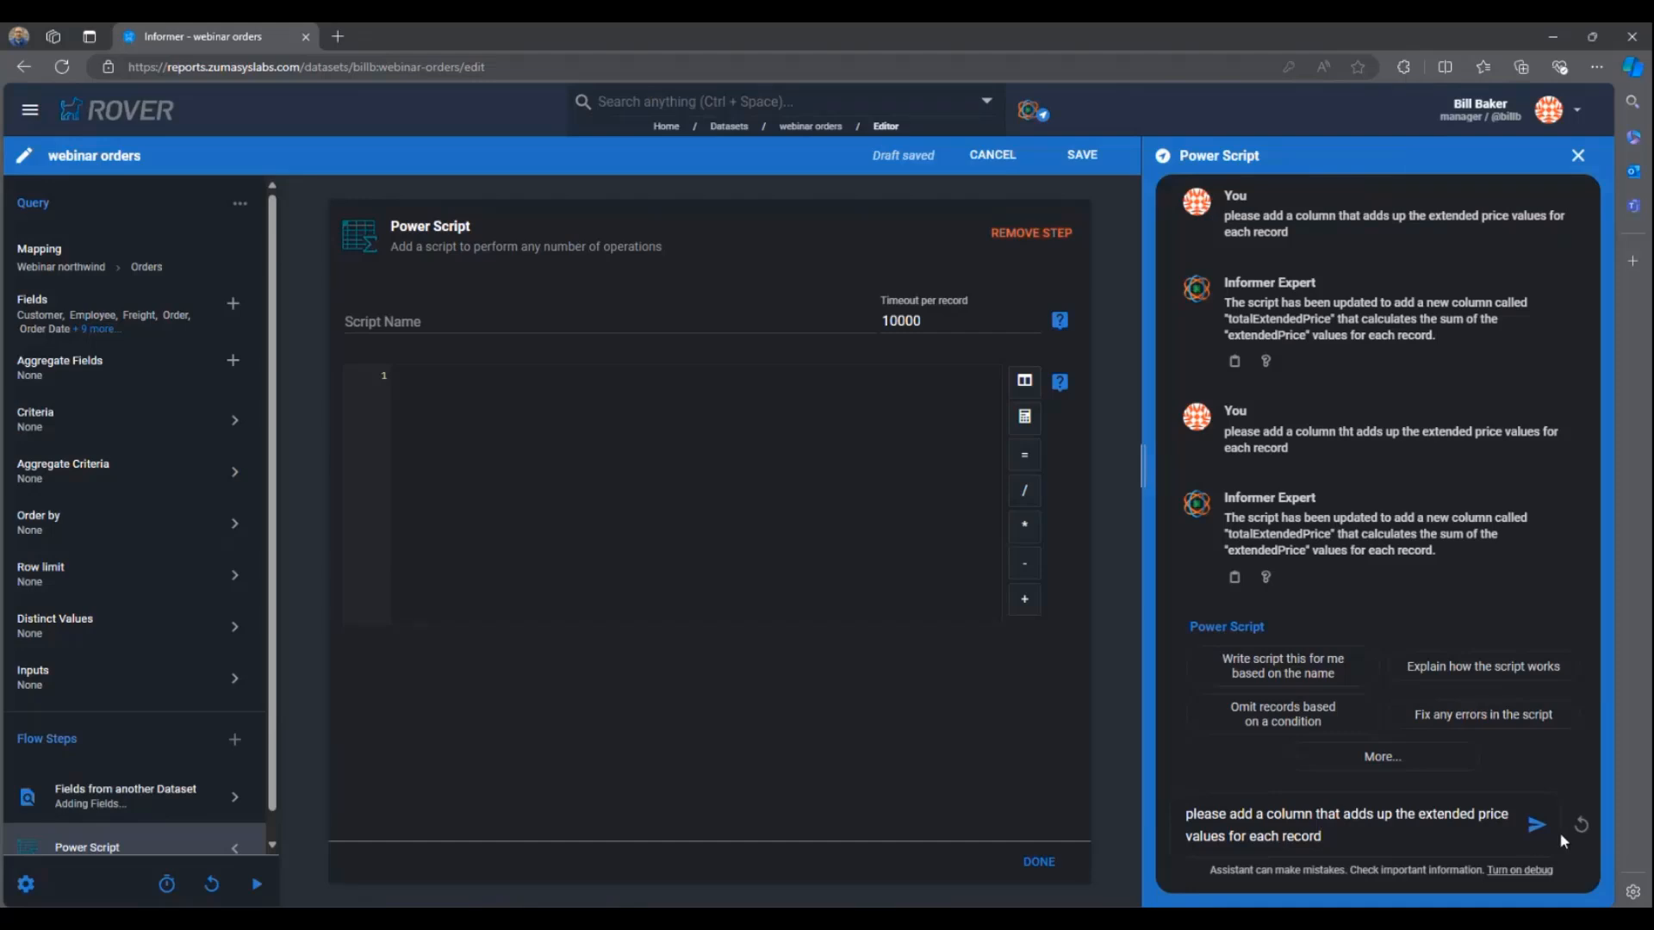
left_click(1537, 825)
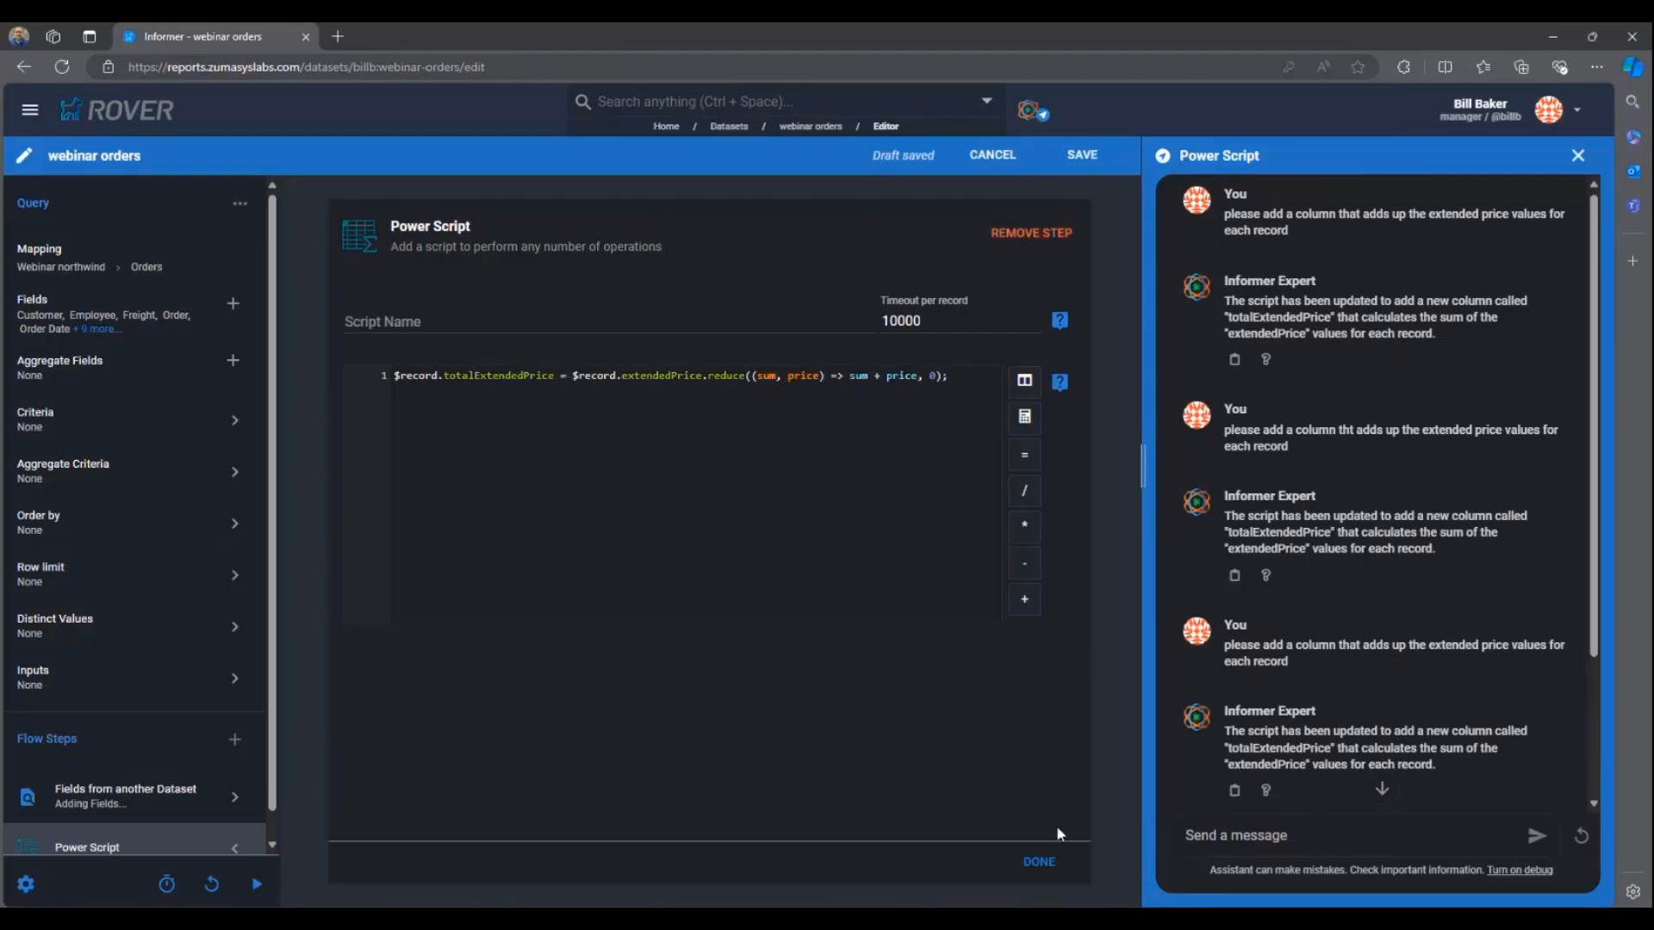
Step: Finish the Power Script flow step and move the extended price column between Unit Price and Total Extended Price
left_click(1039, 861)
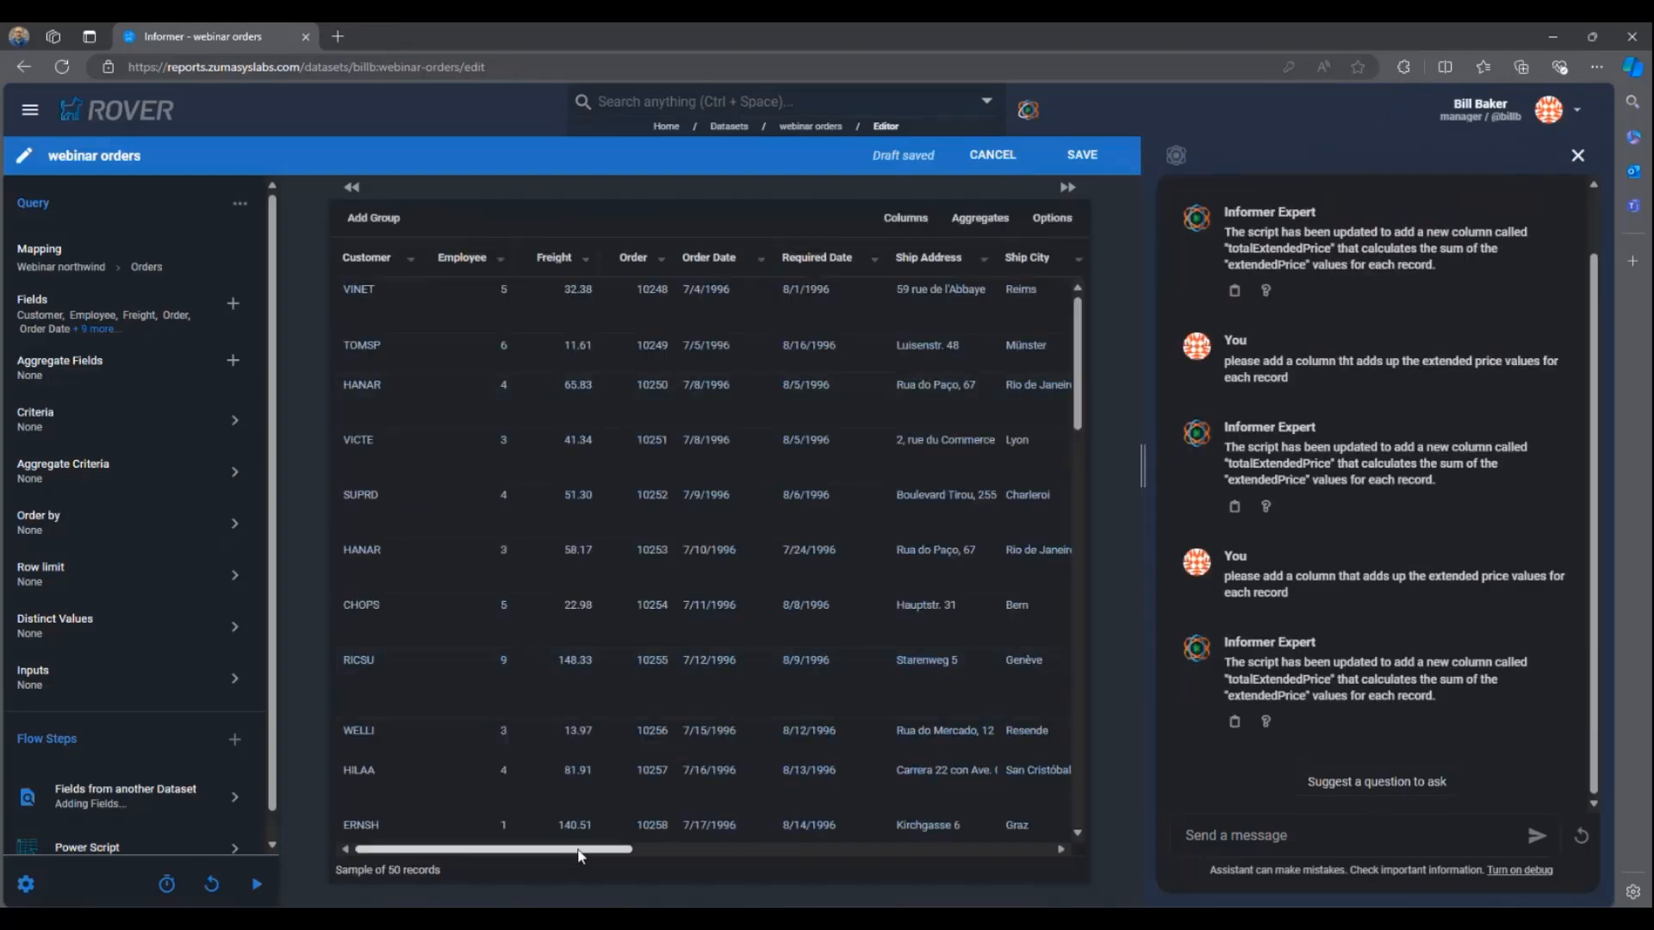
left_click_drag(579, 851, 1000, 851)
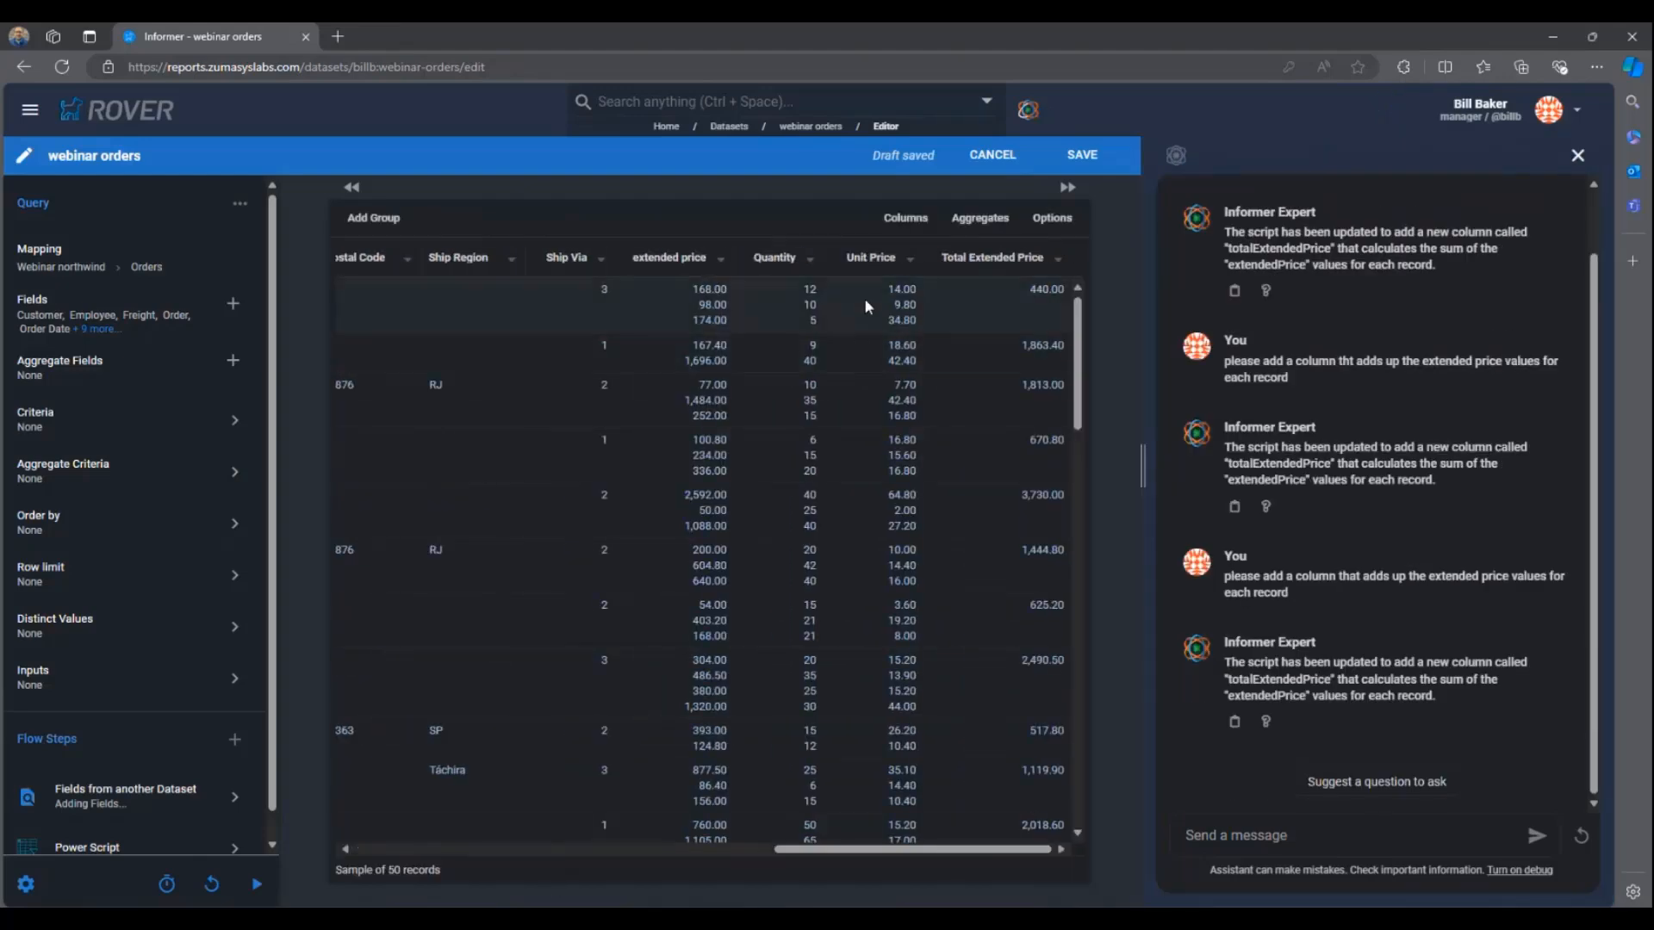
left_click_drag(694, 267, 899, 303)
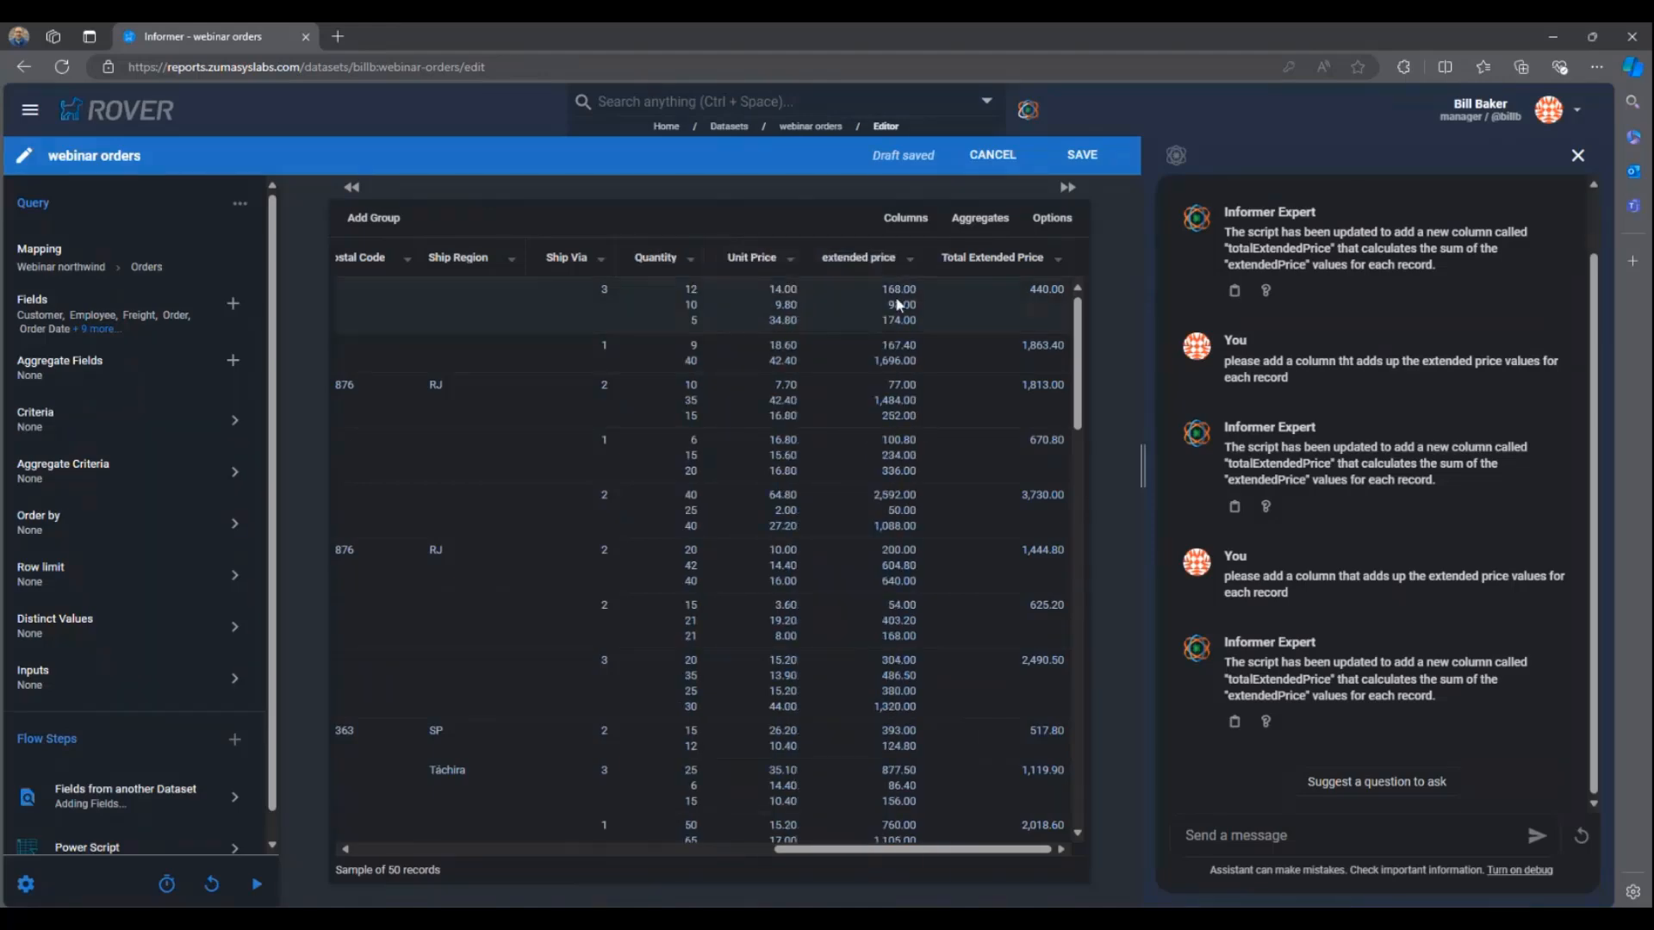
Step: Save the webinar orders dataset with its custom view settings kept, and run its query
left_click(1096, 160)
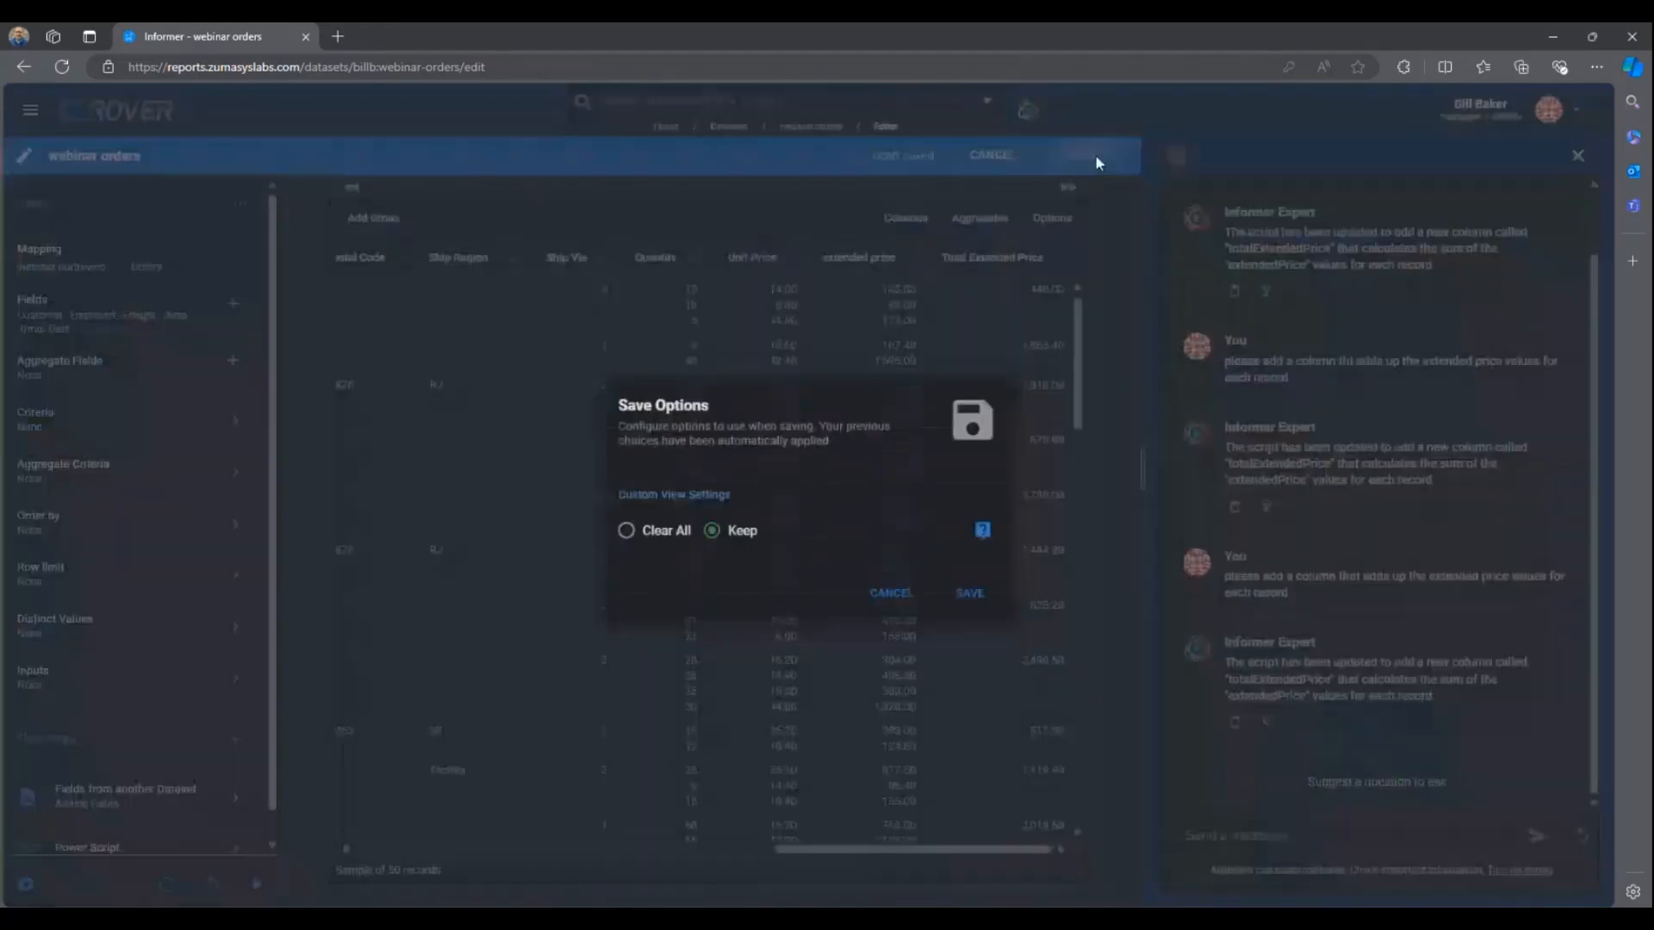
left_click(965, 593)
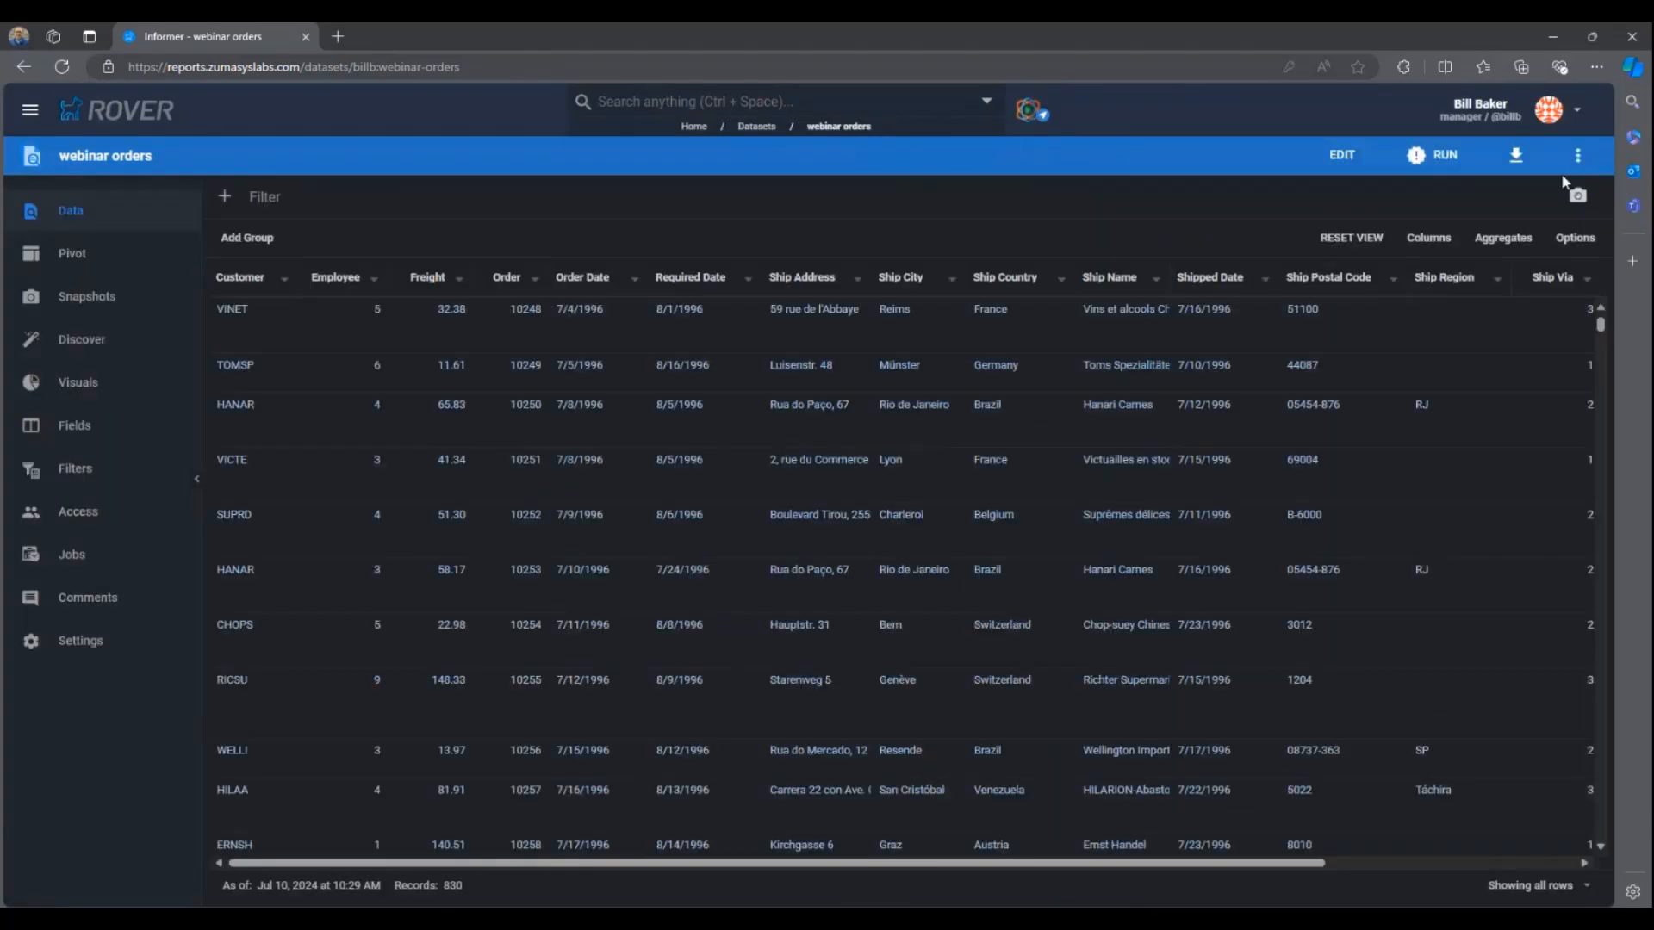
left_click(1436, 155)
left_click_drag(576, 864, 1119, 864)
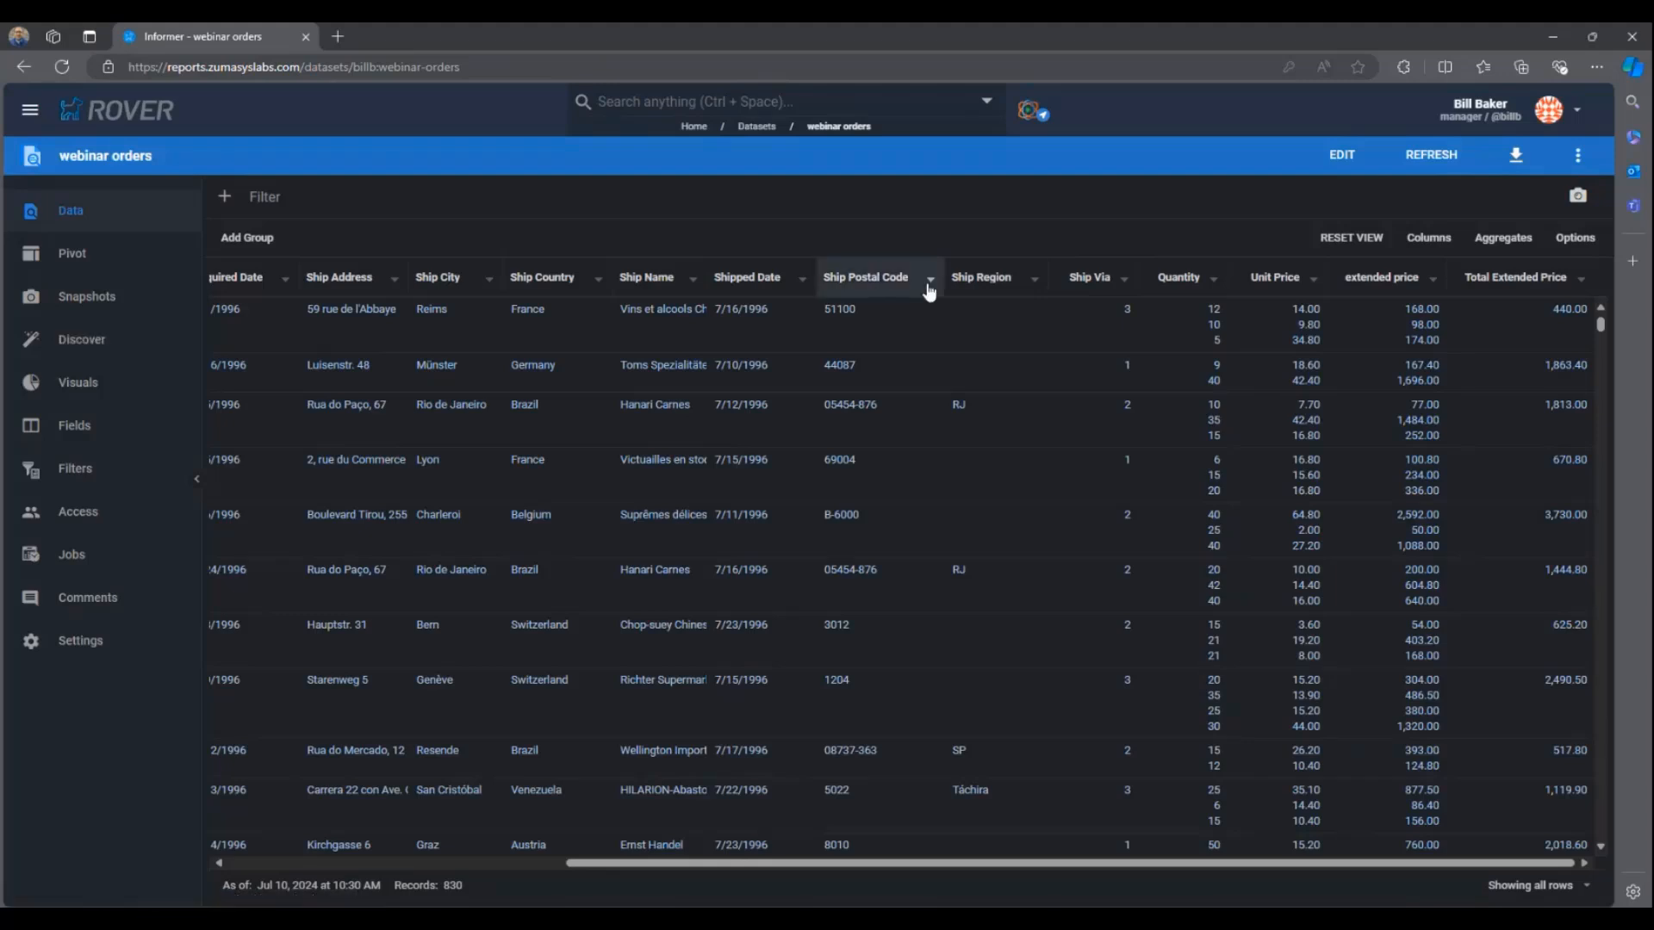
Step: Discover visuals for webinar orders using the Customer and extended price fields, leaving Quantity out
left_click(92, 350)
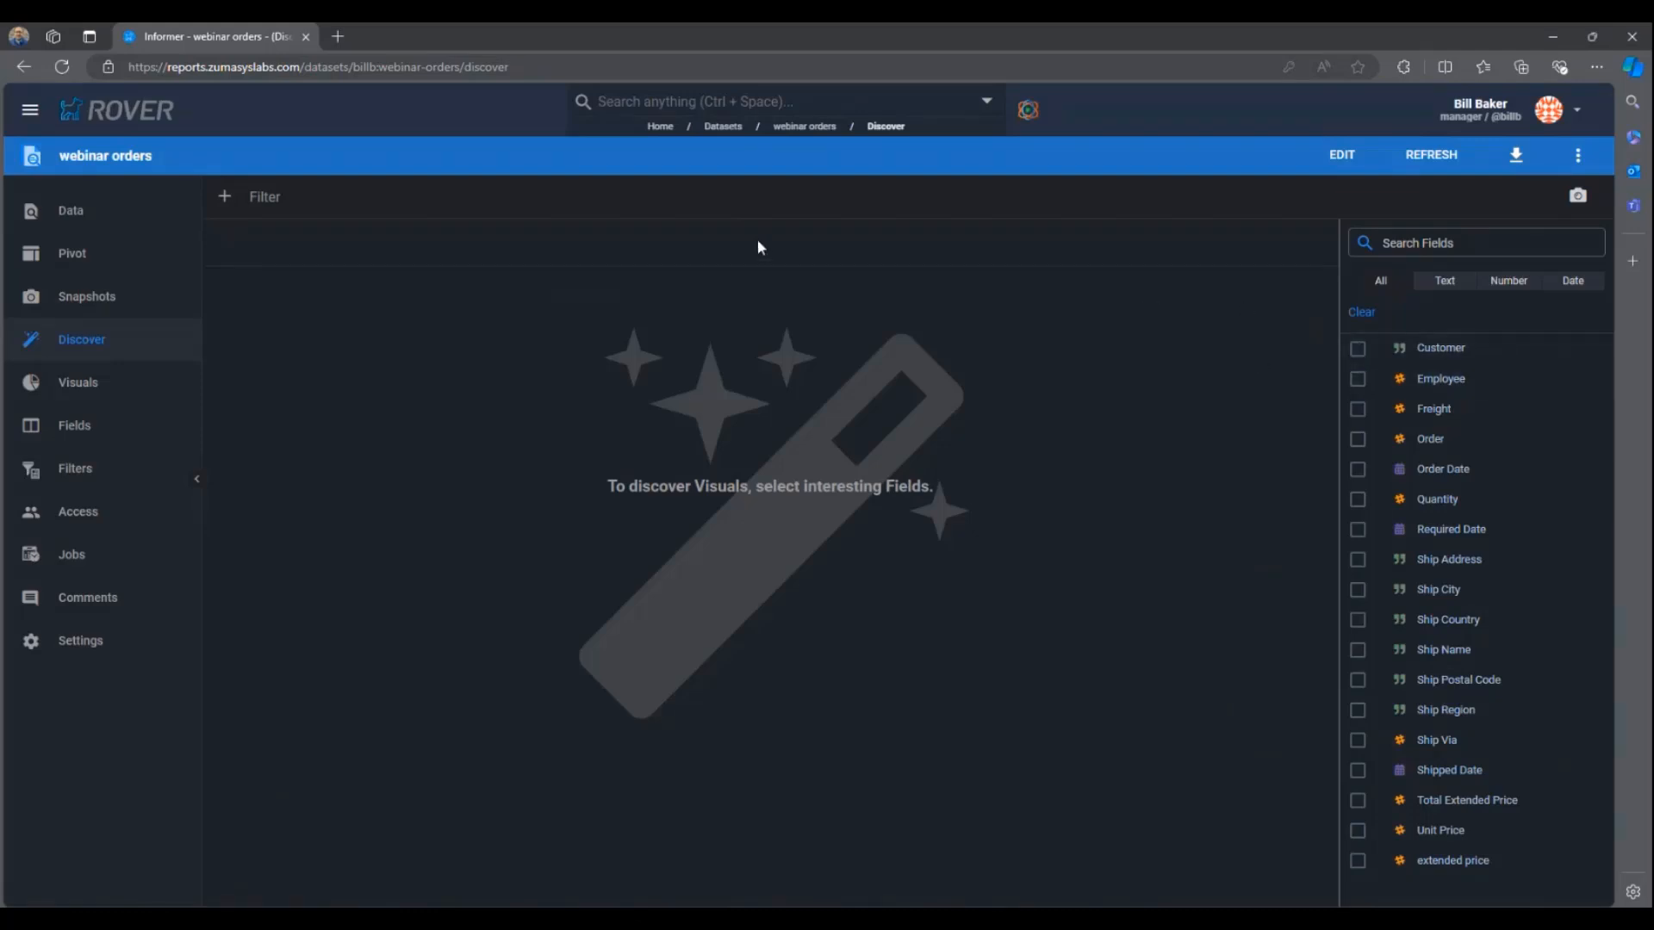
left_click(1357, 349)
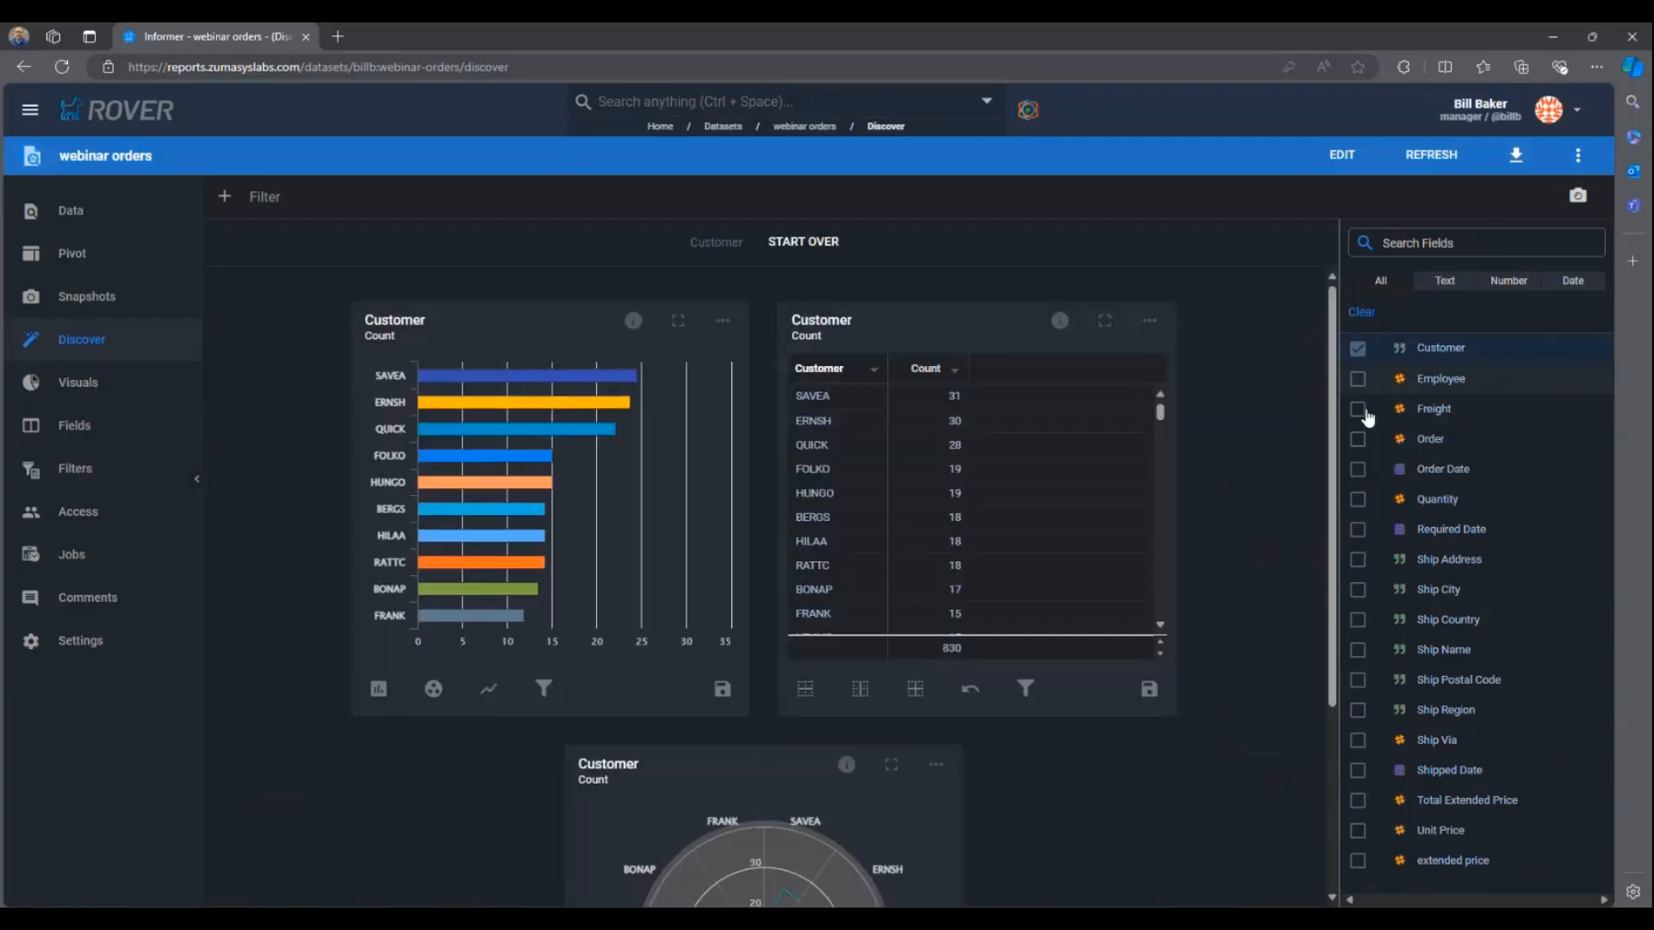
left_click(1358, 500)
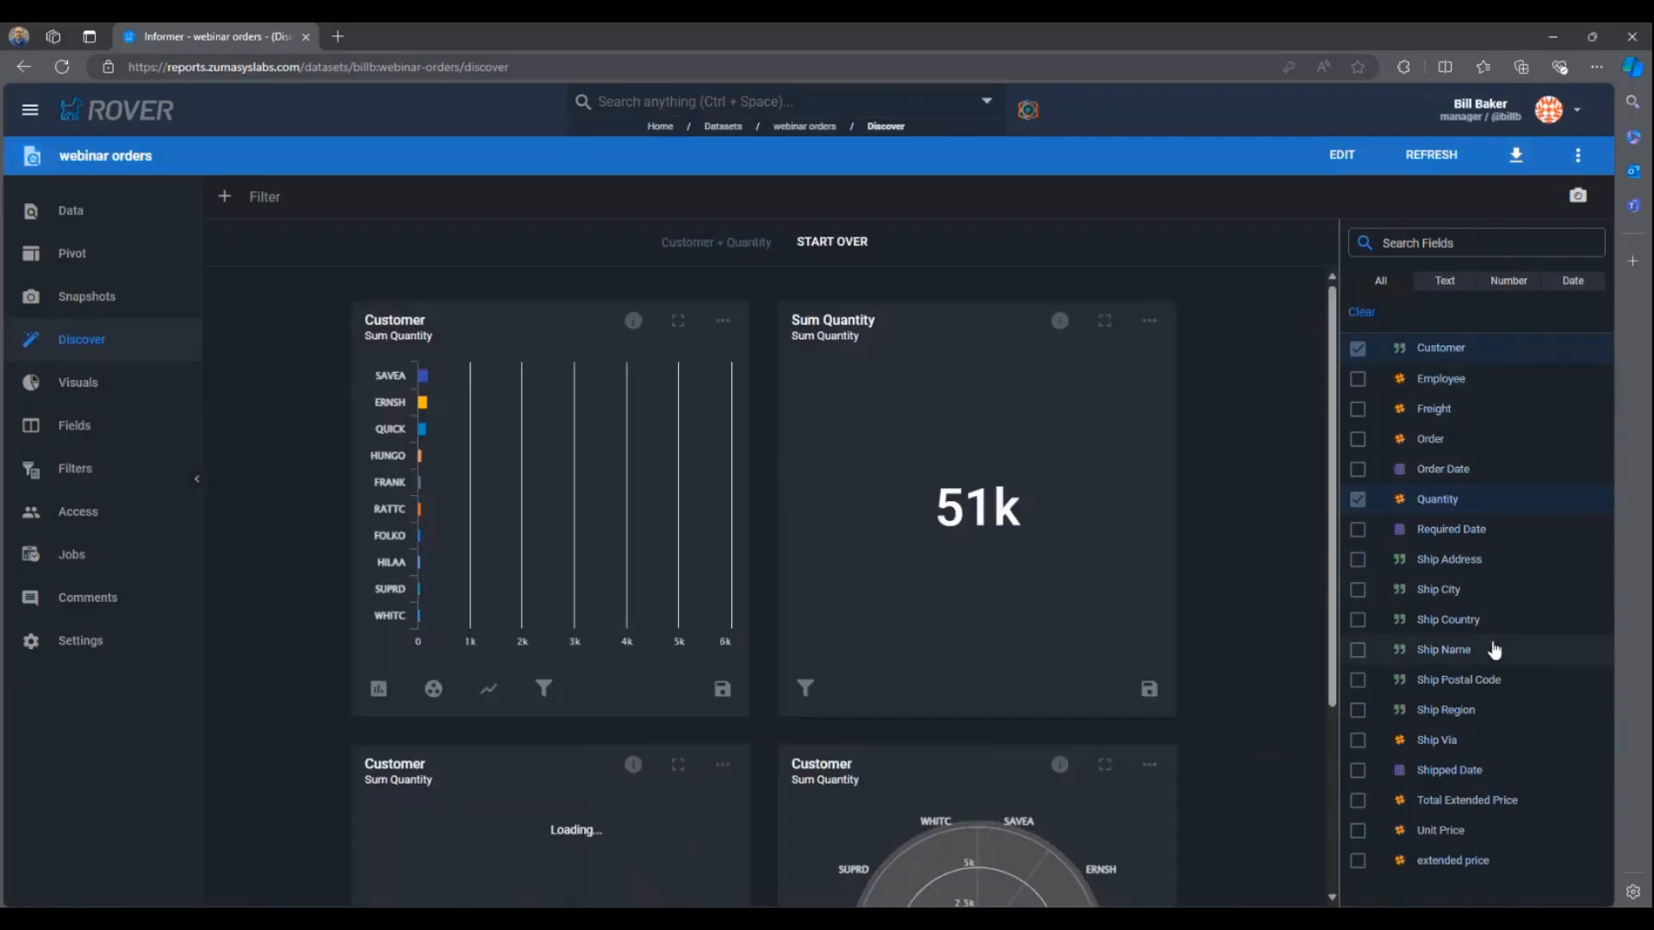
left_click(1364, 865)
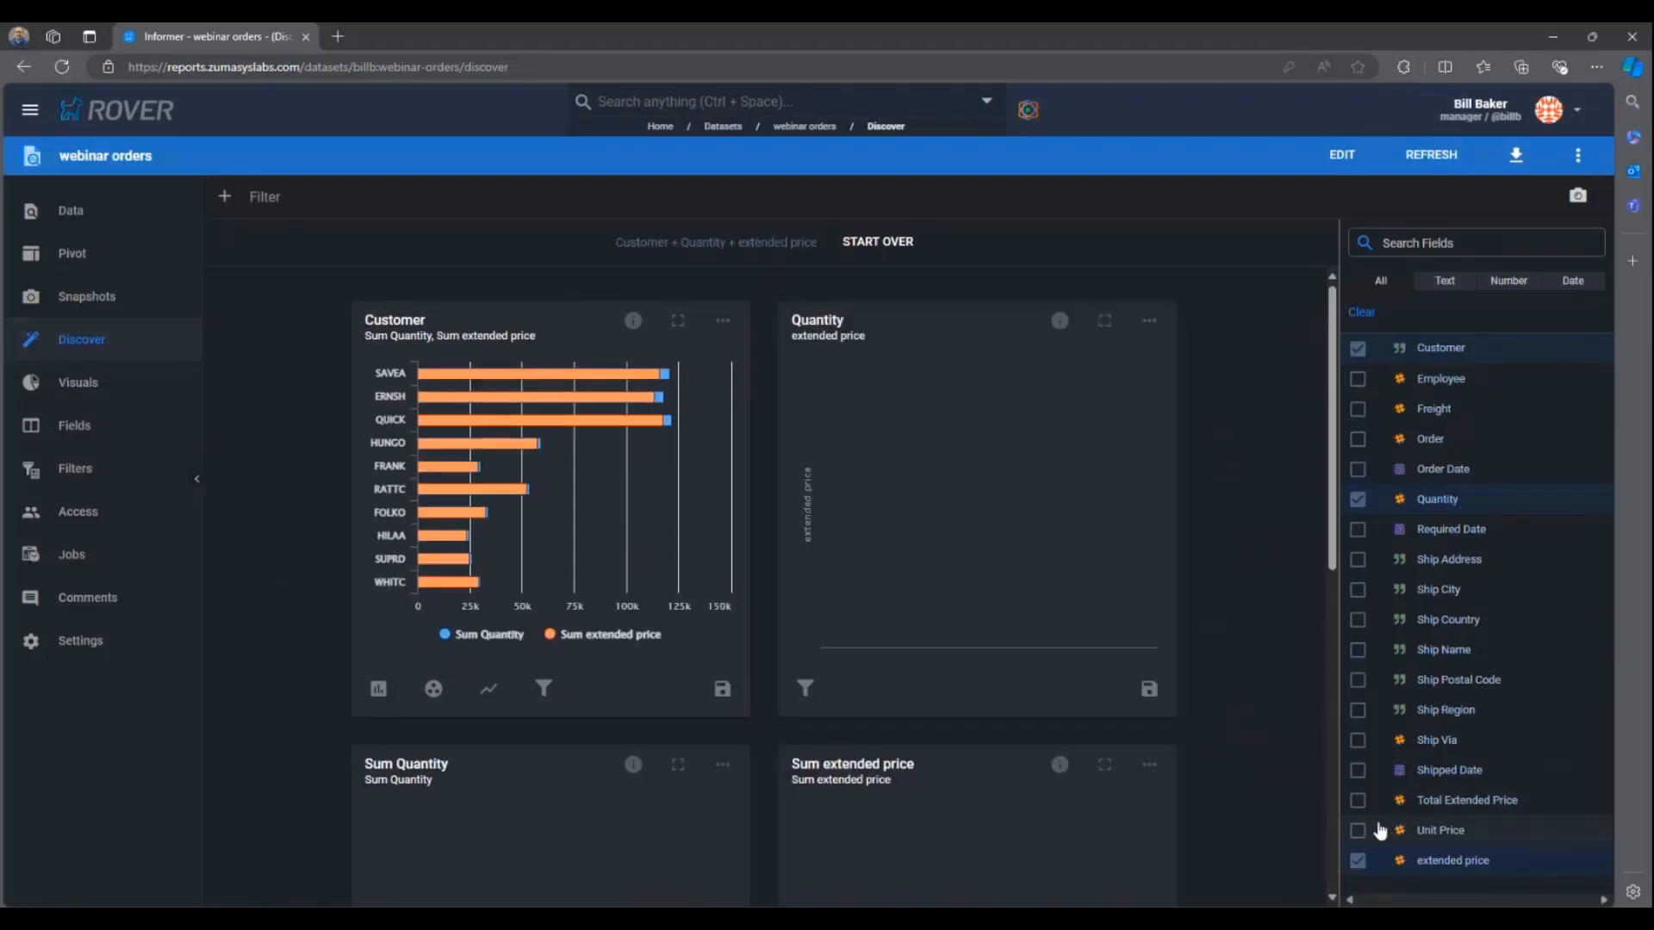
left_click(1358, 500)
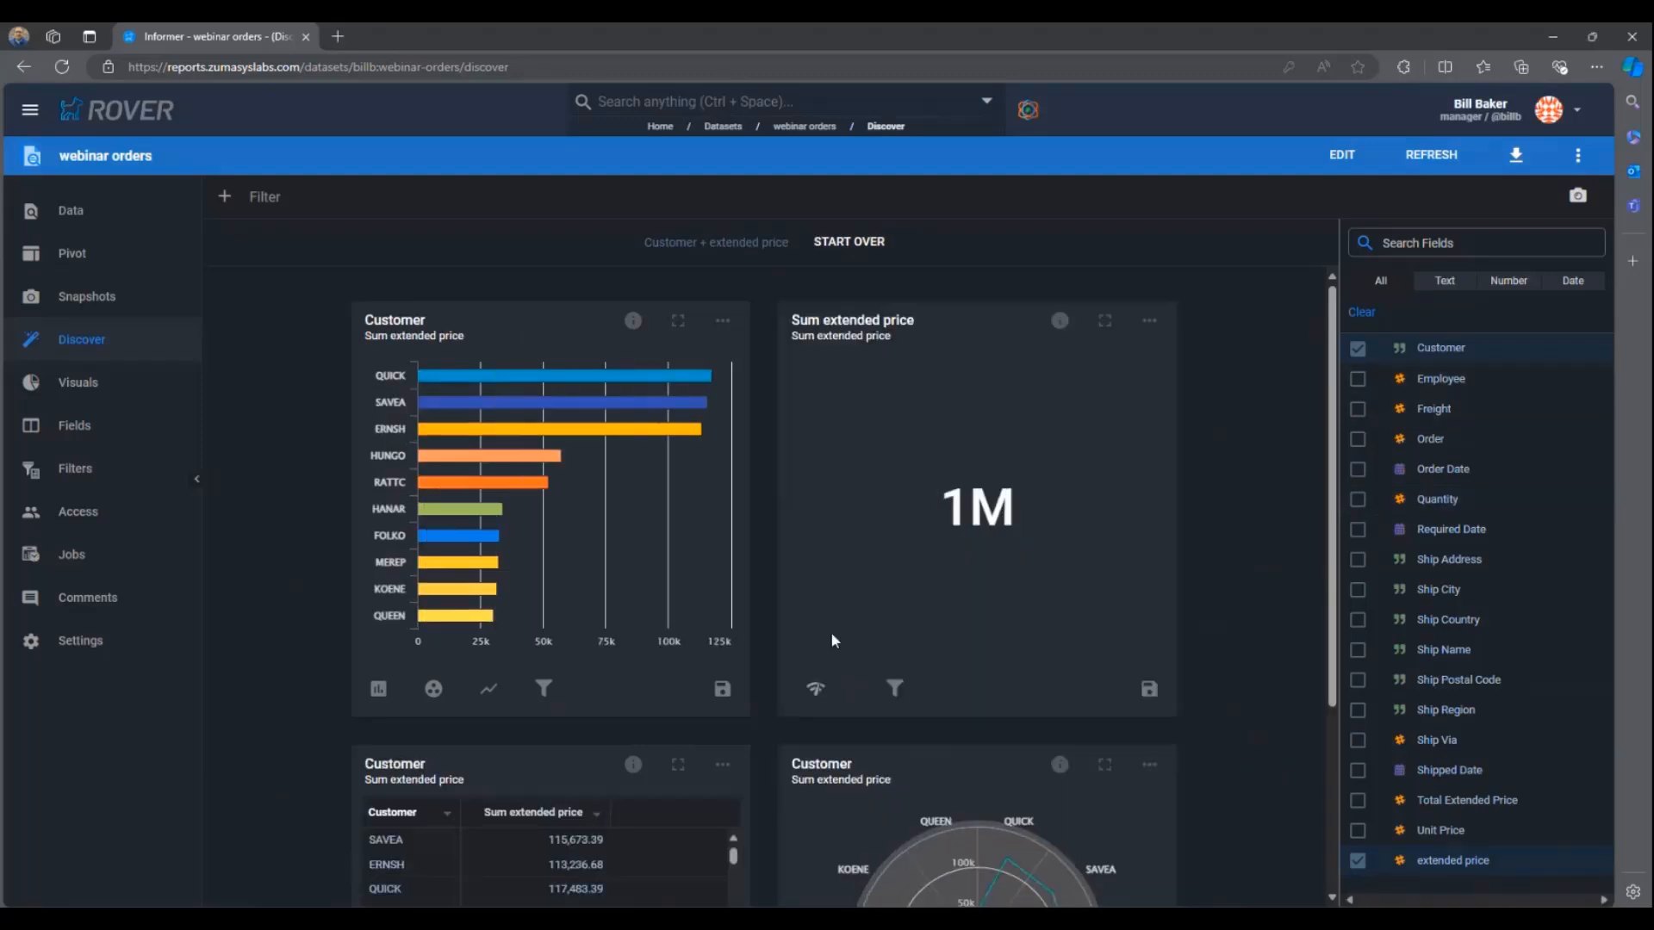
Step: Review the suggested visuals and save the bar chart and the radar chart of summed extended price by Customer
scroll(830, 632, "down", 2)
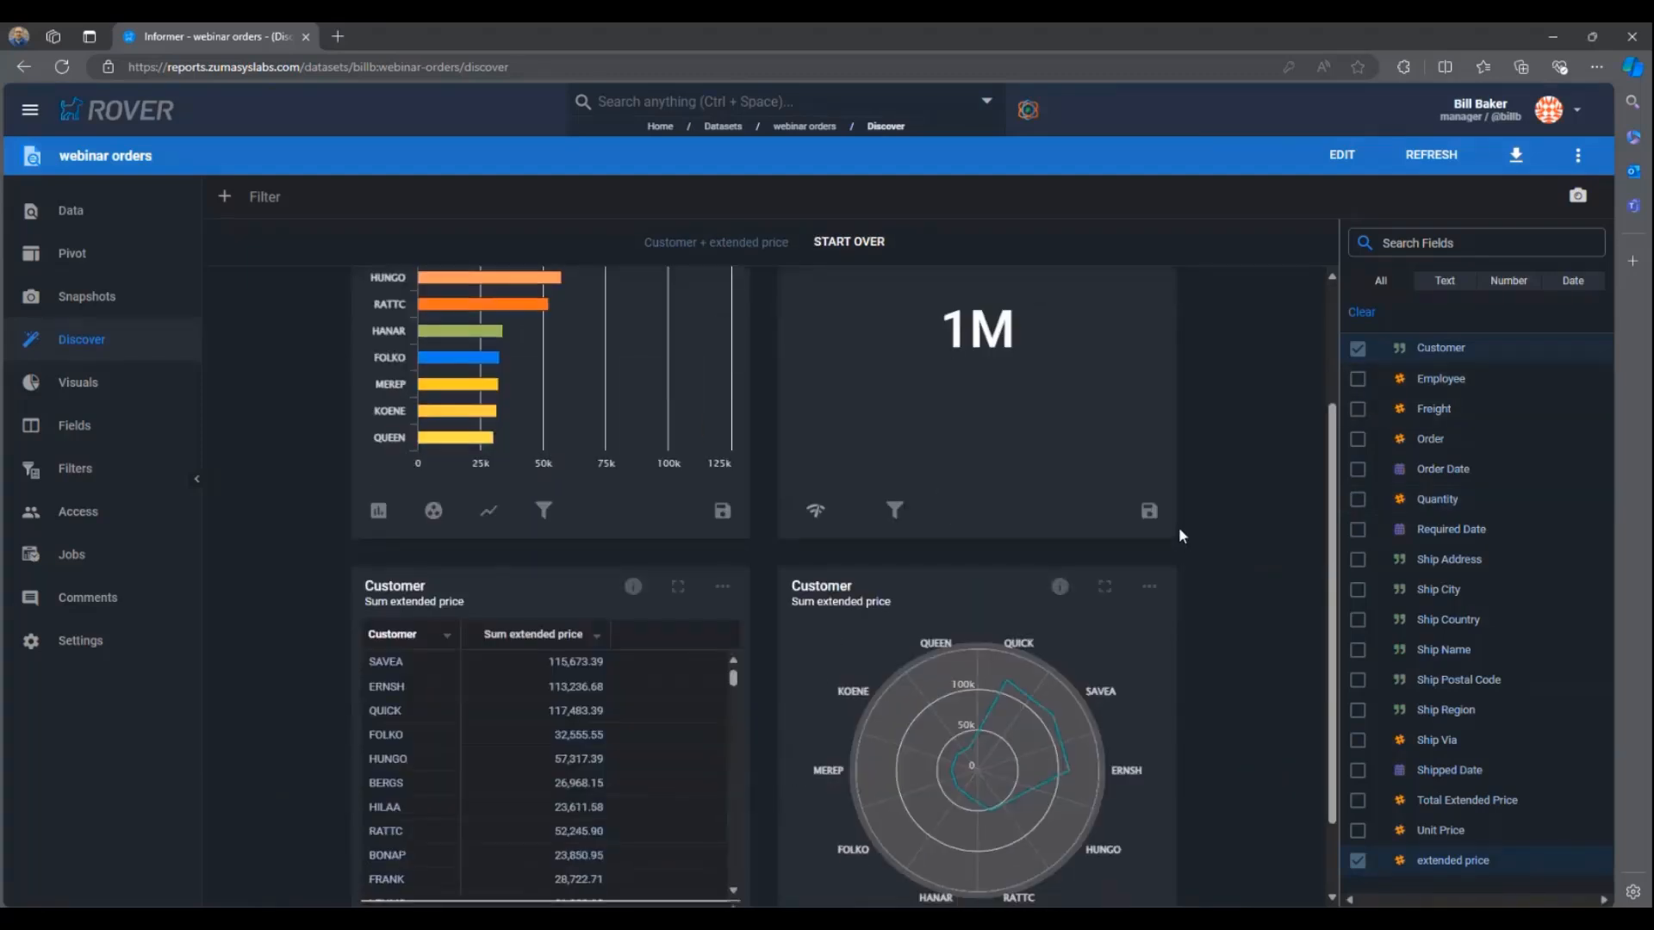
scroll(1178, 525, "up", 2)
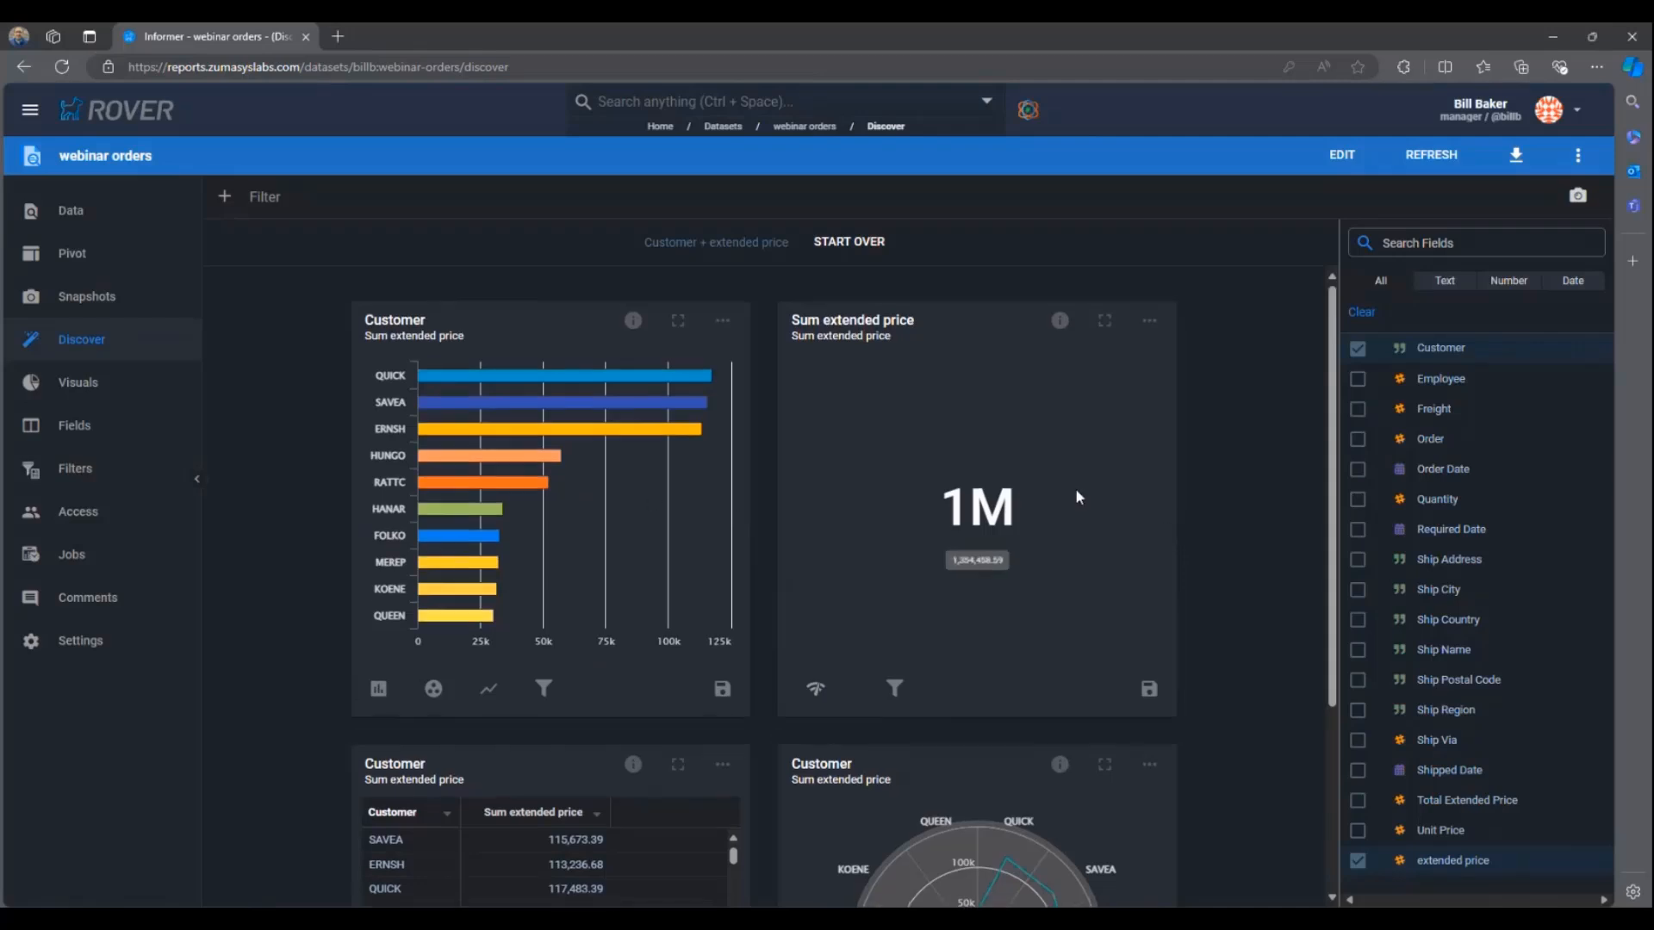
scroll(1177, 503, "down", 3)
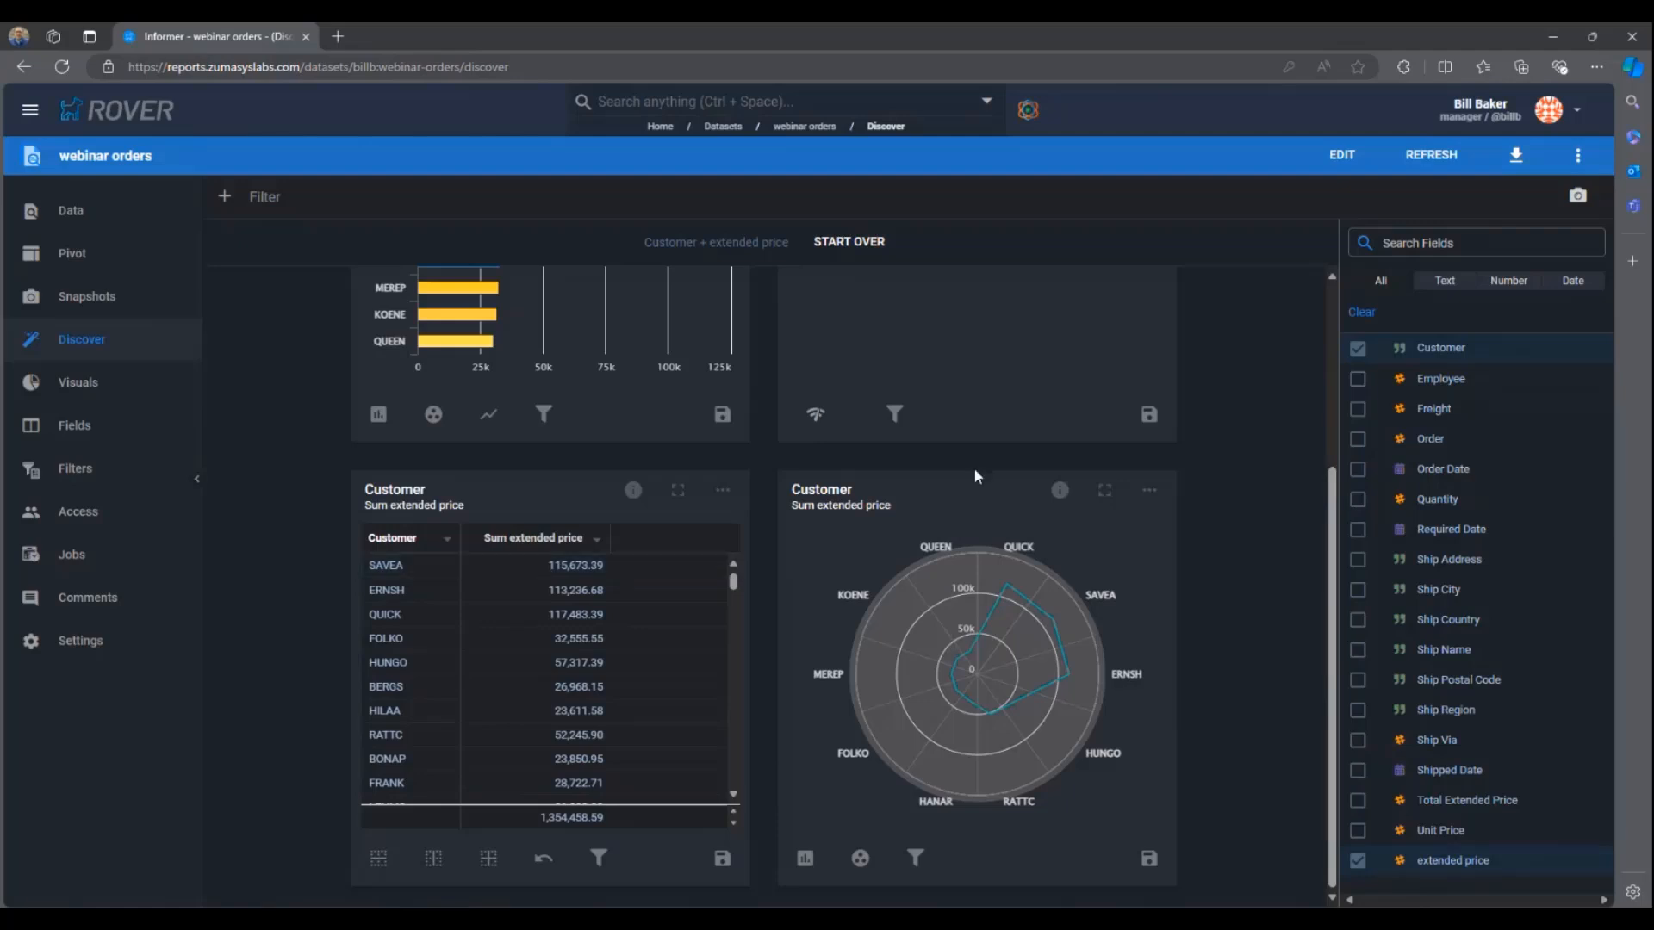
scroll(1242, 486, "up", 3)
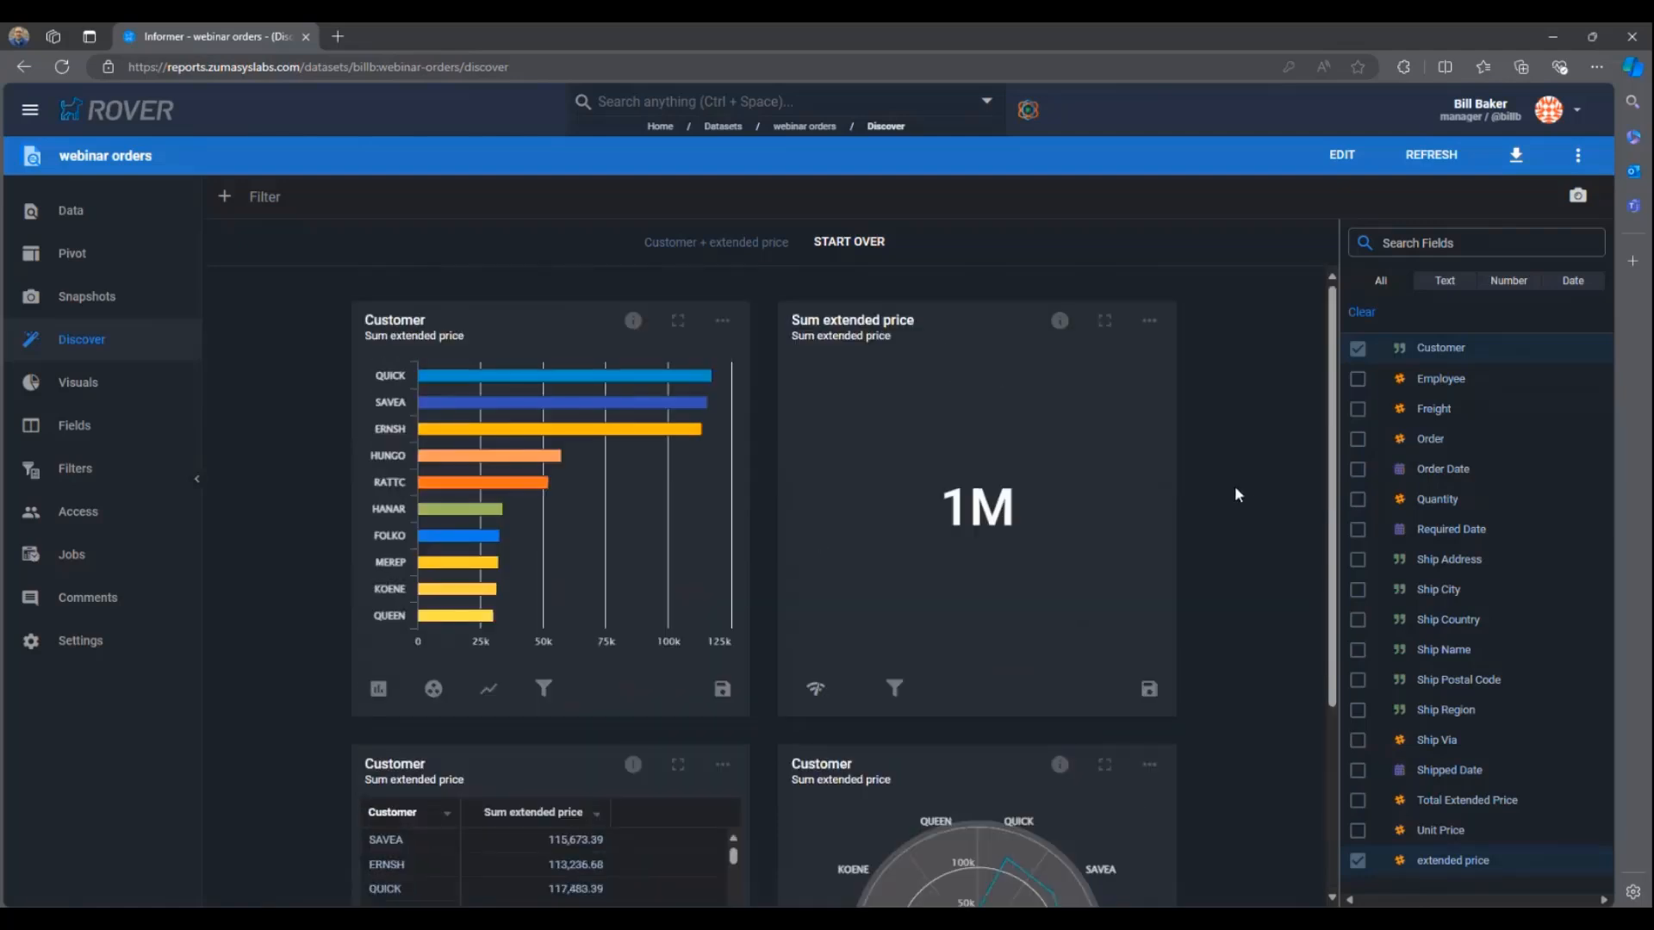
left_click(722, 688)
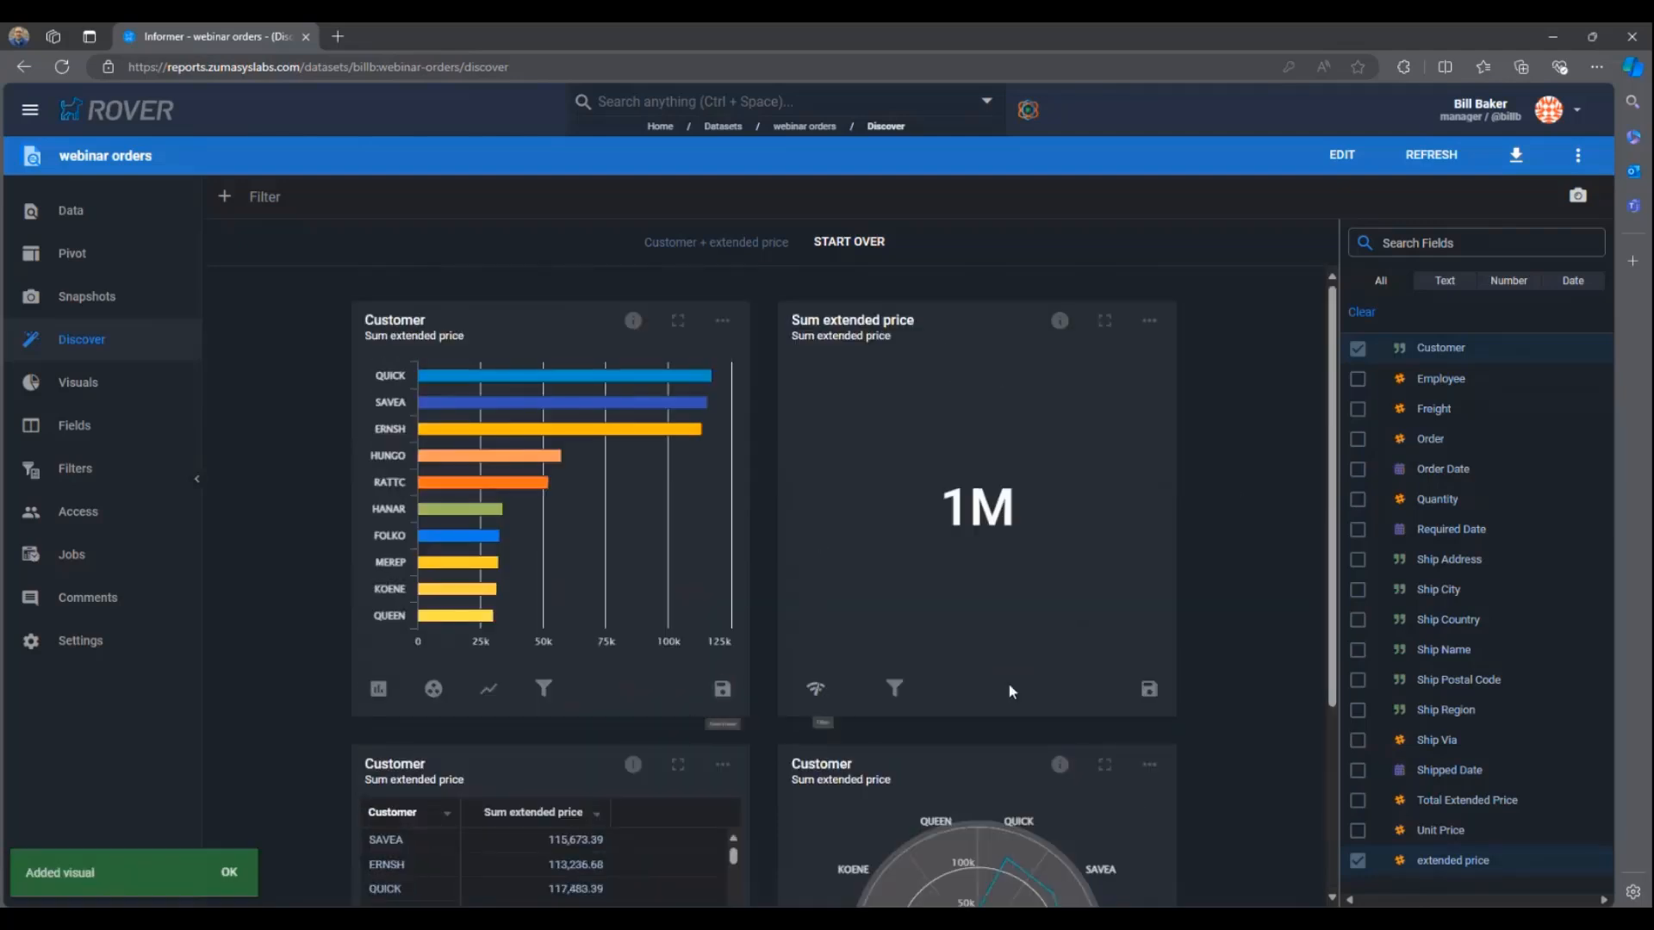
scroll(1186, 637, "down", 3)
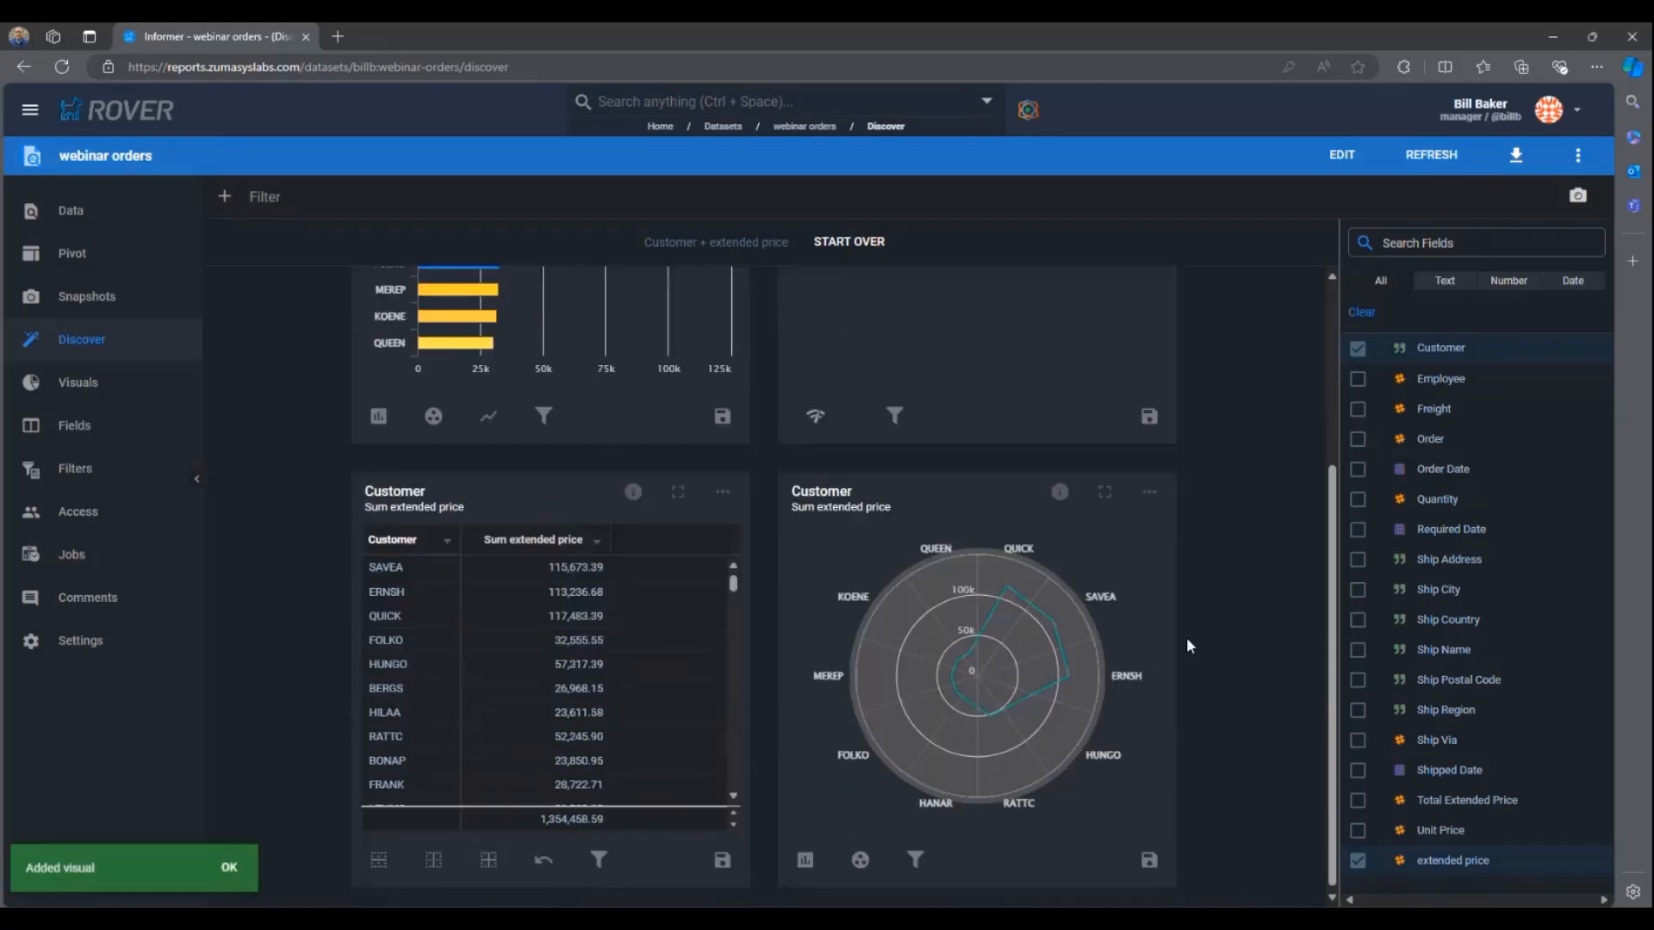
left_click(1147, 860)
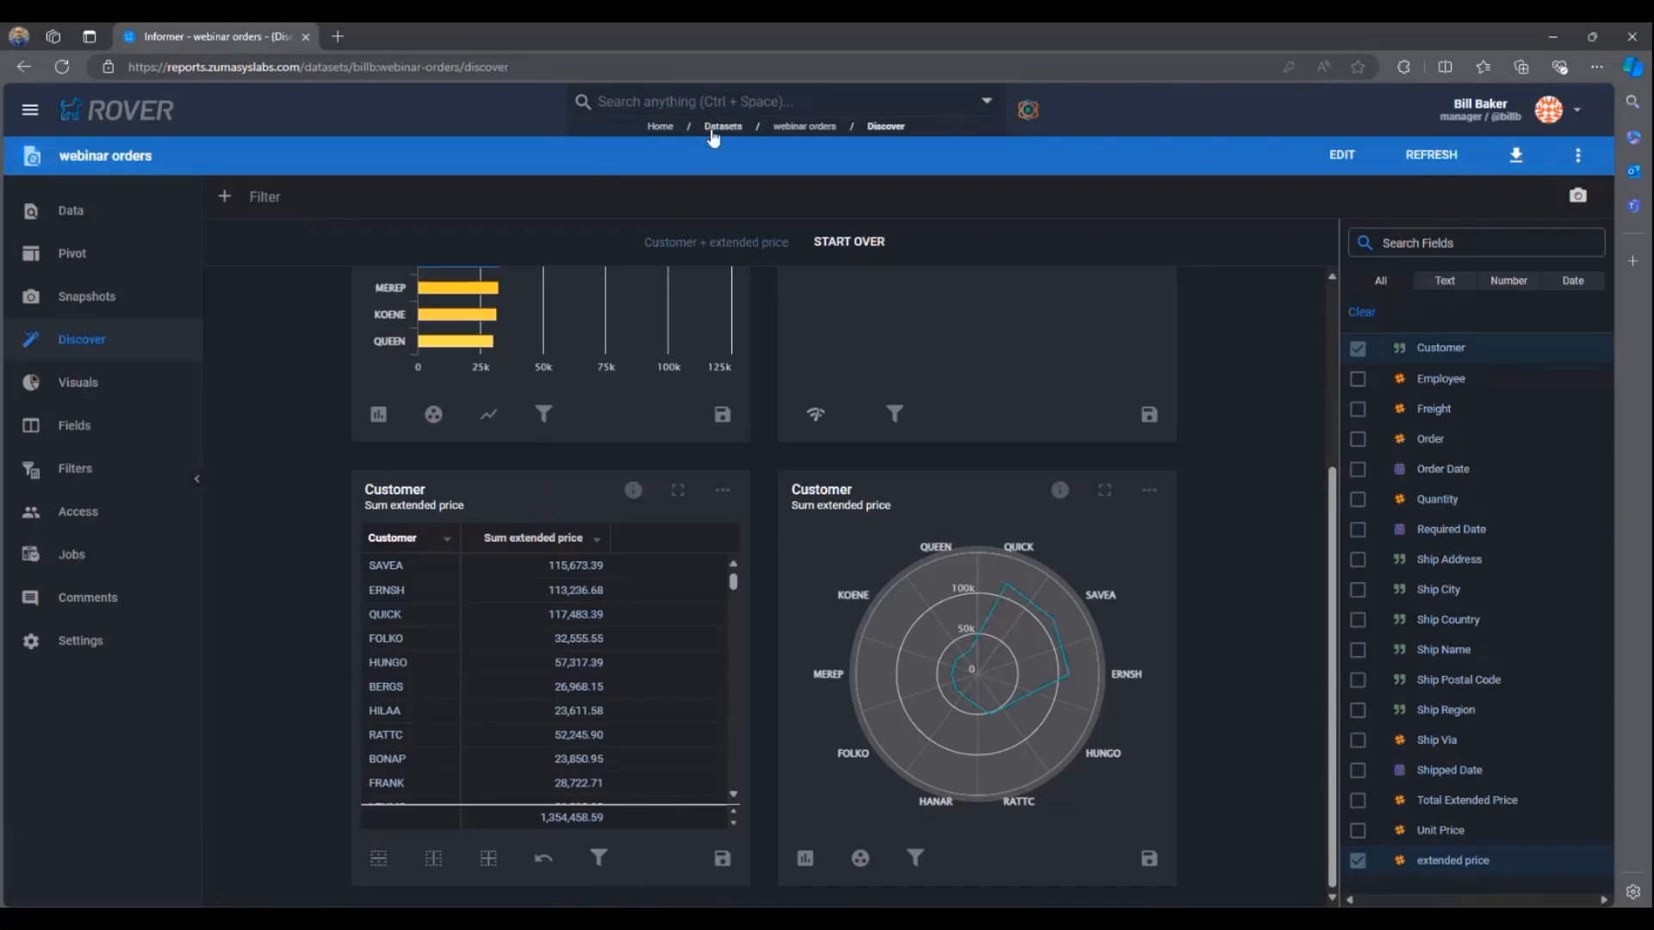
Step: Go to the reports list and start a new dashboard report
left_click(661, 127)
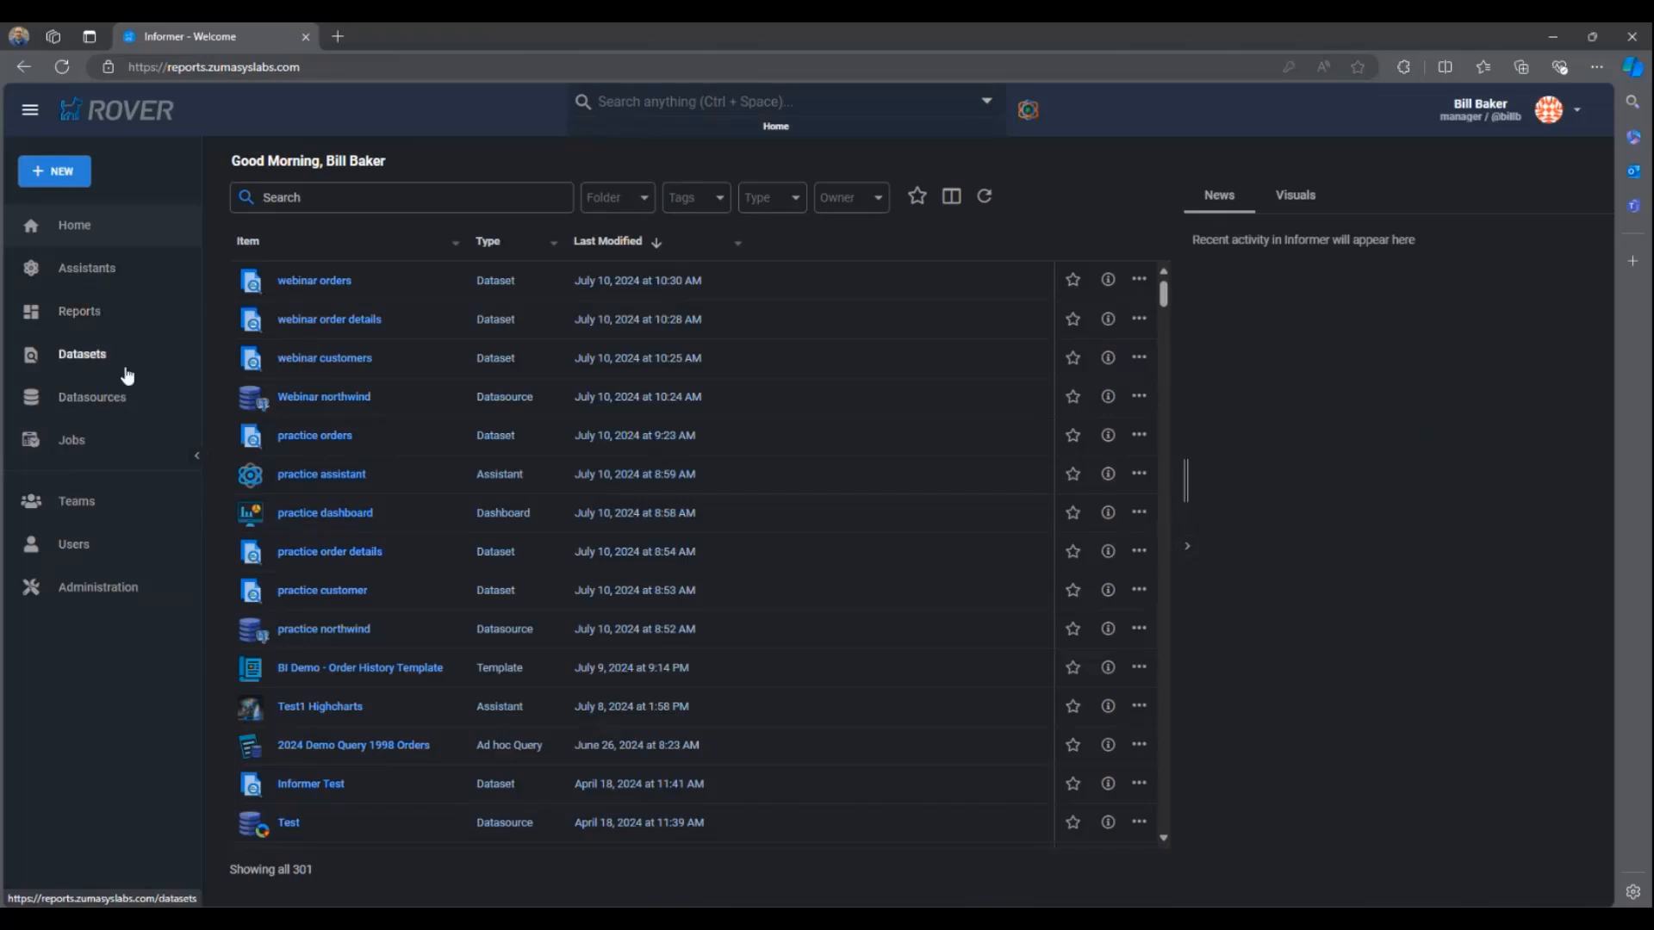
left_click(93, 314)
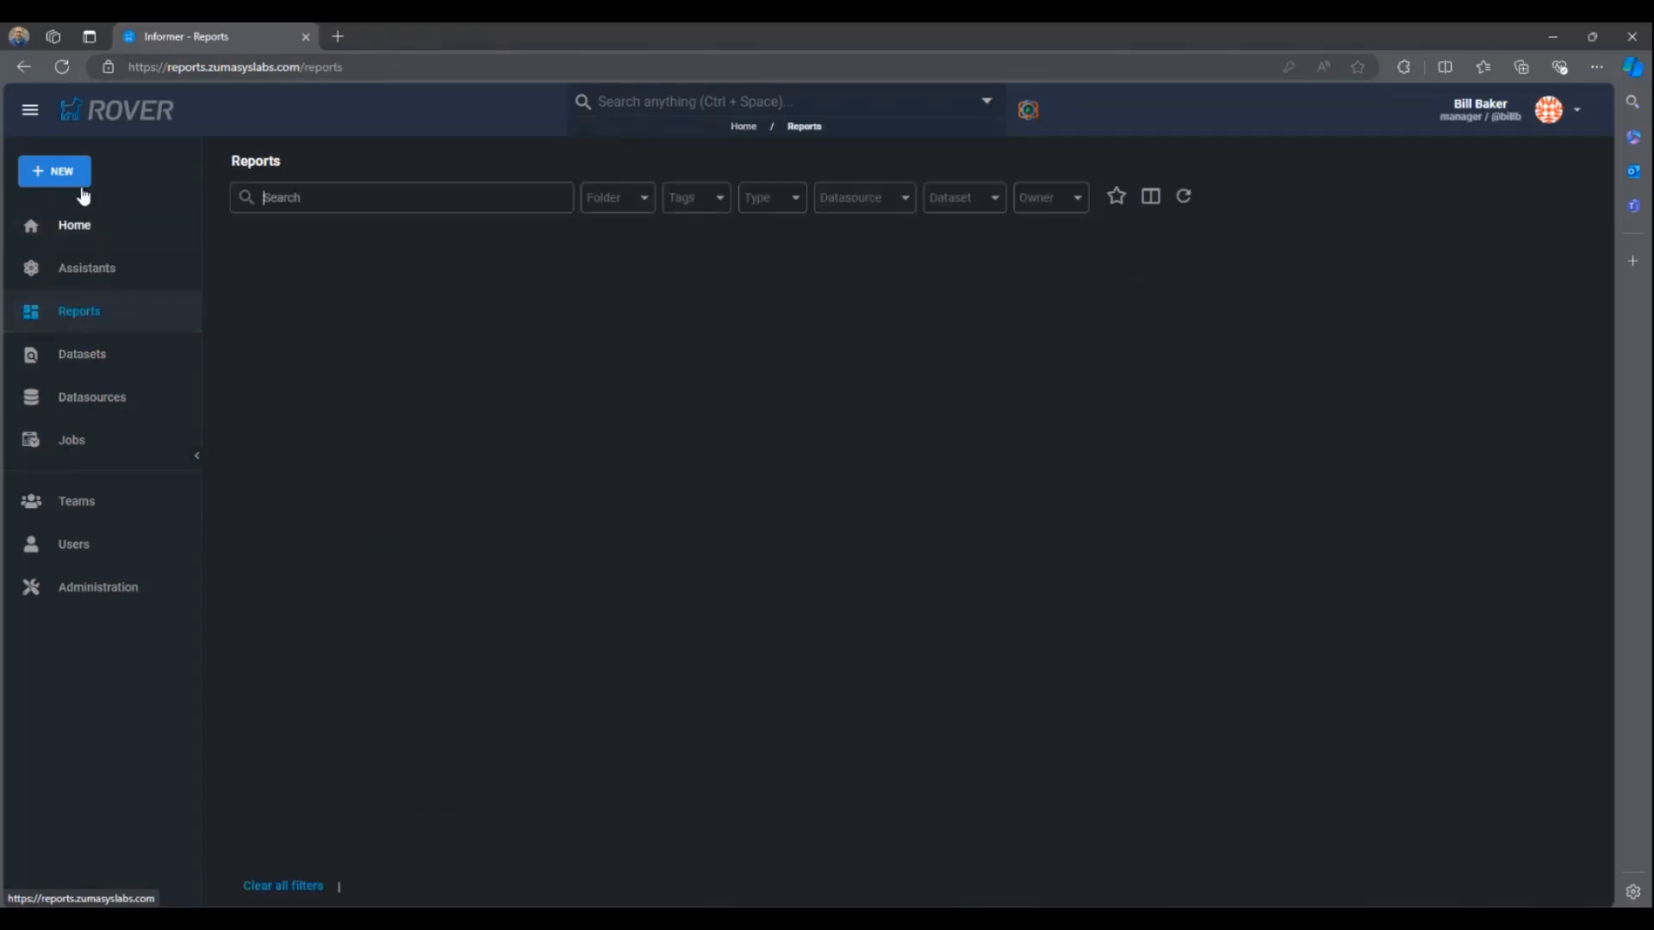
left_click(59, 169)
mouse_move(172, 237)
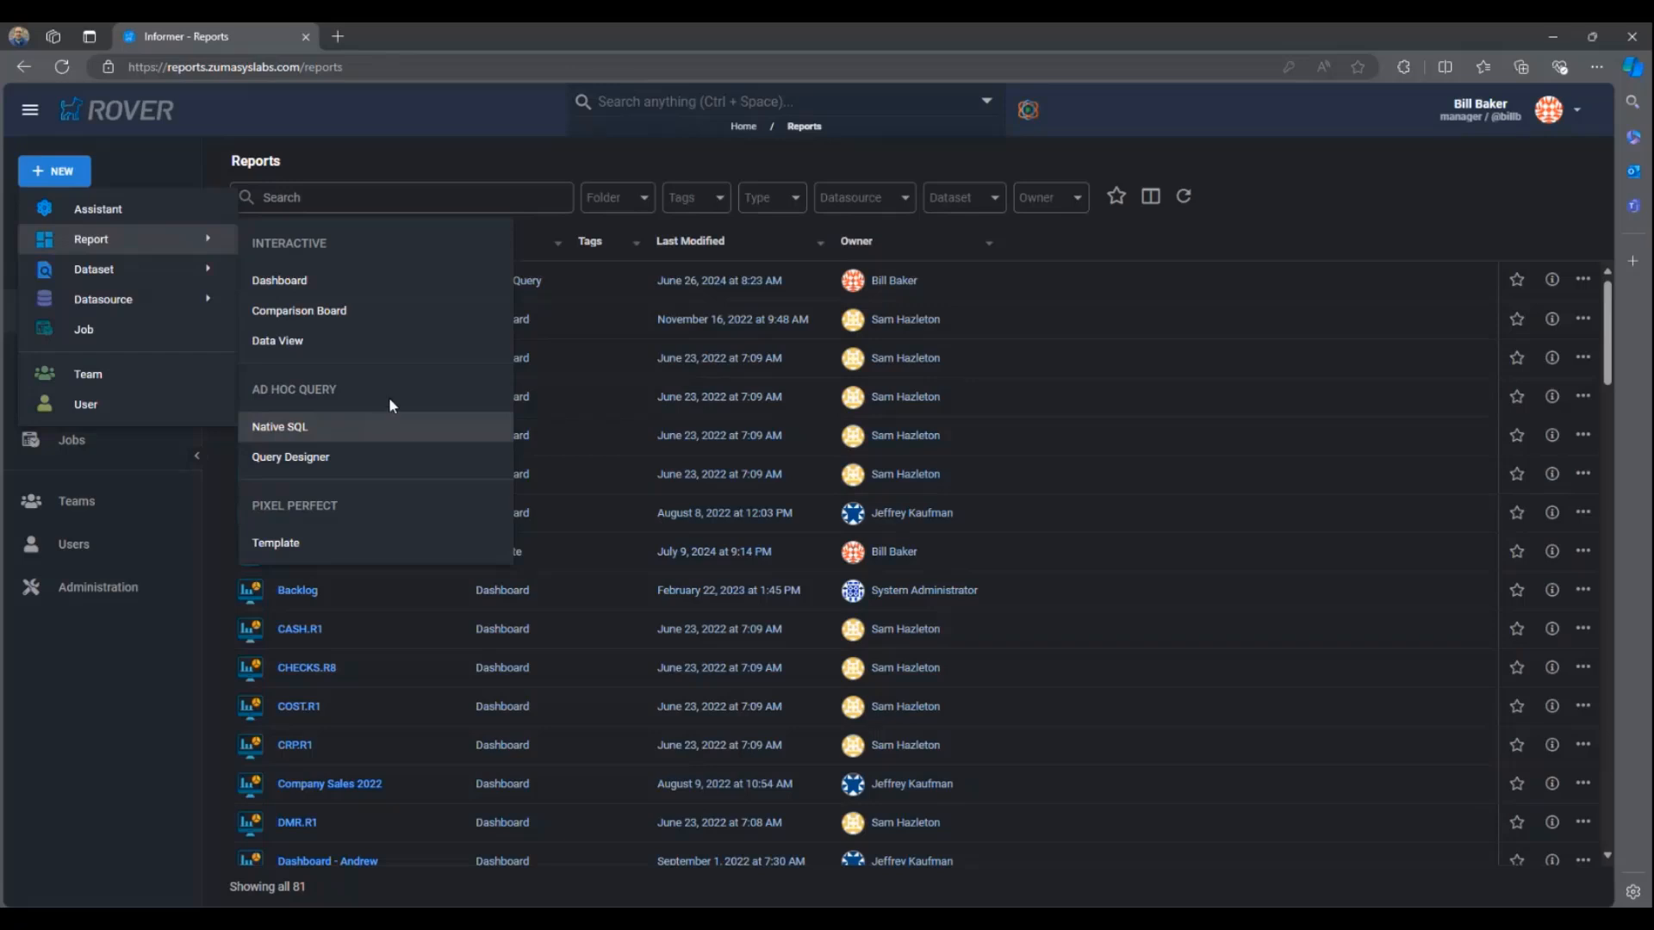
left_click(396, 291)
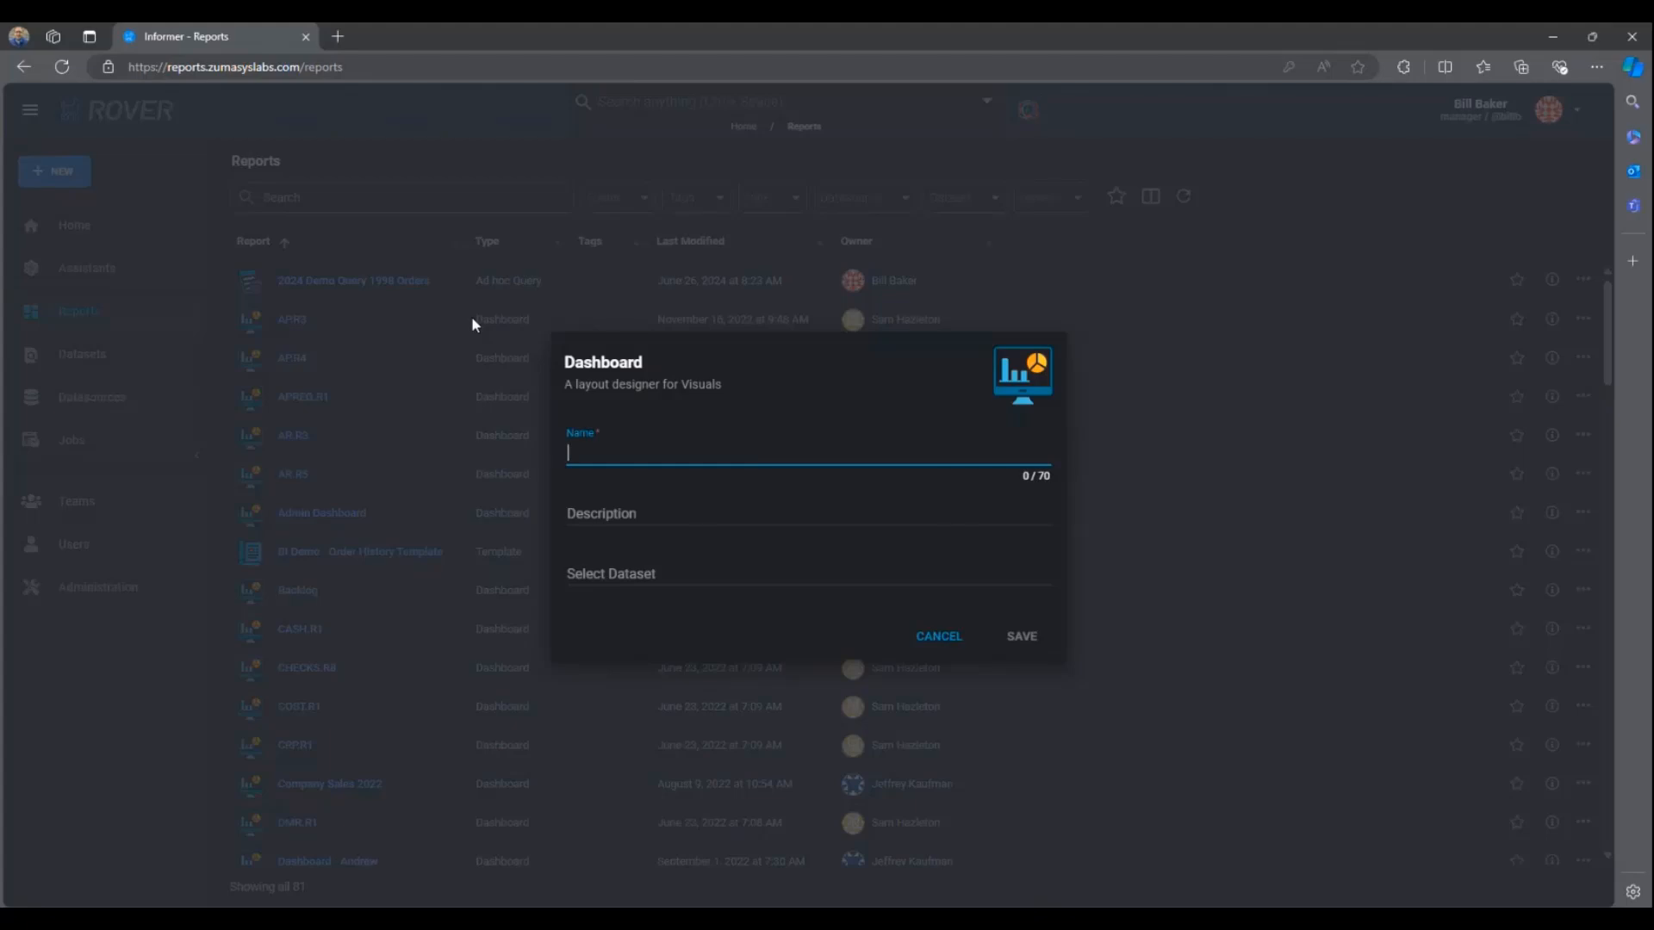
Step: Name the new dashboard "webinar dashboard" and try to save it without a dataset
type("webinar")
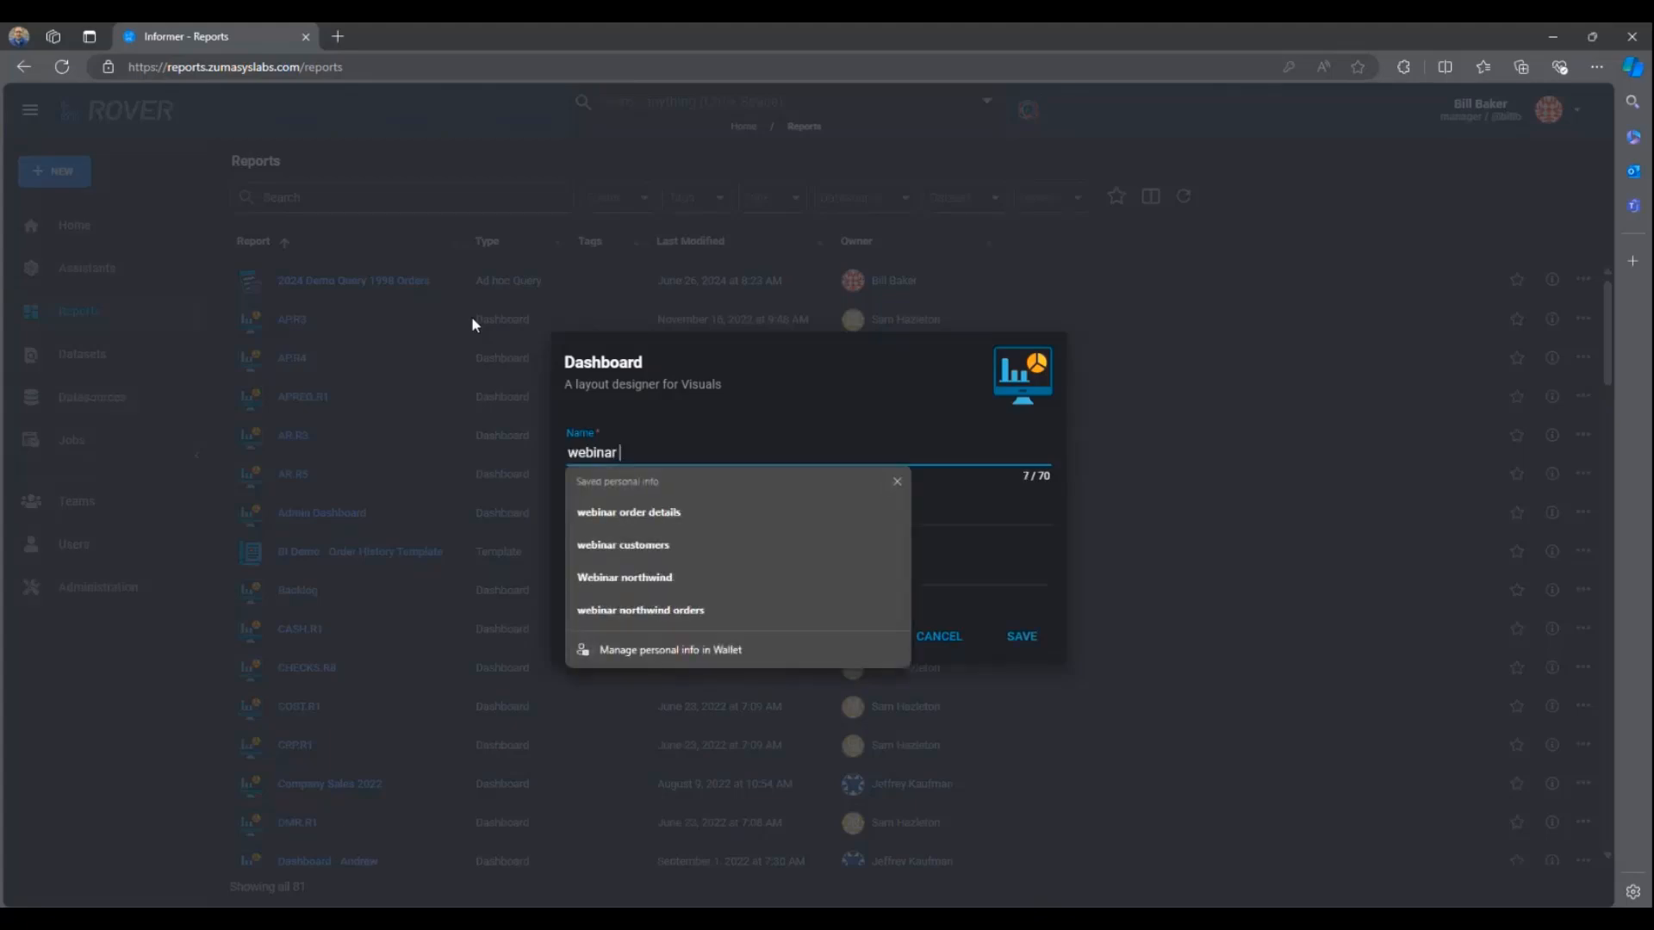
type(" d")
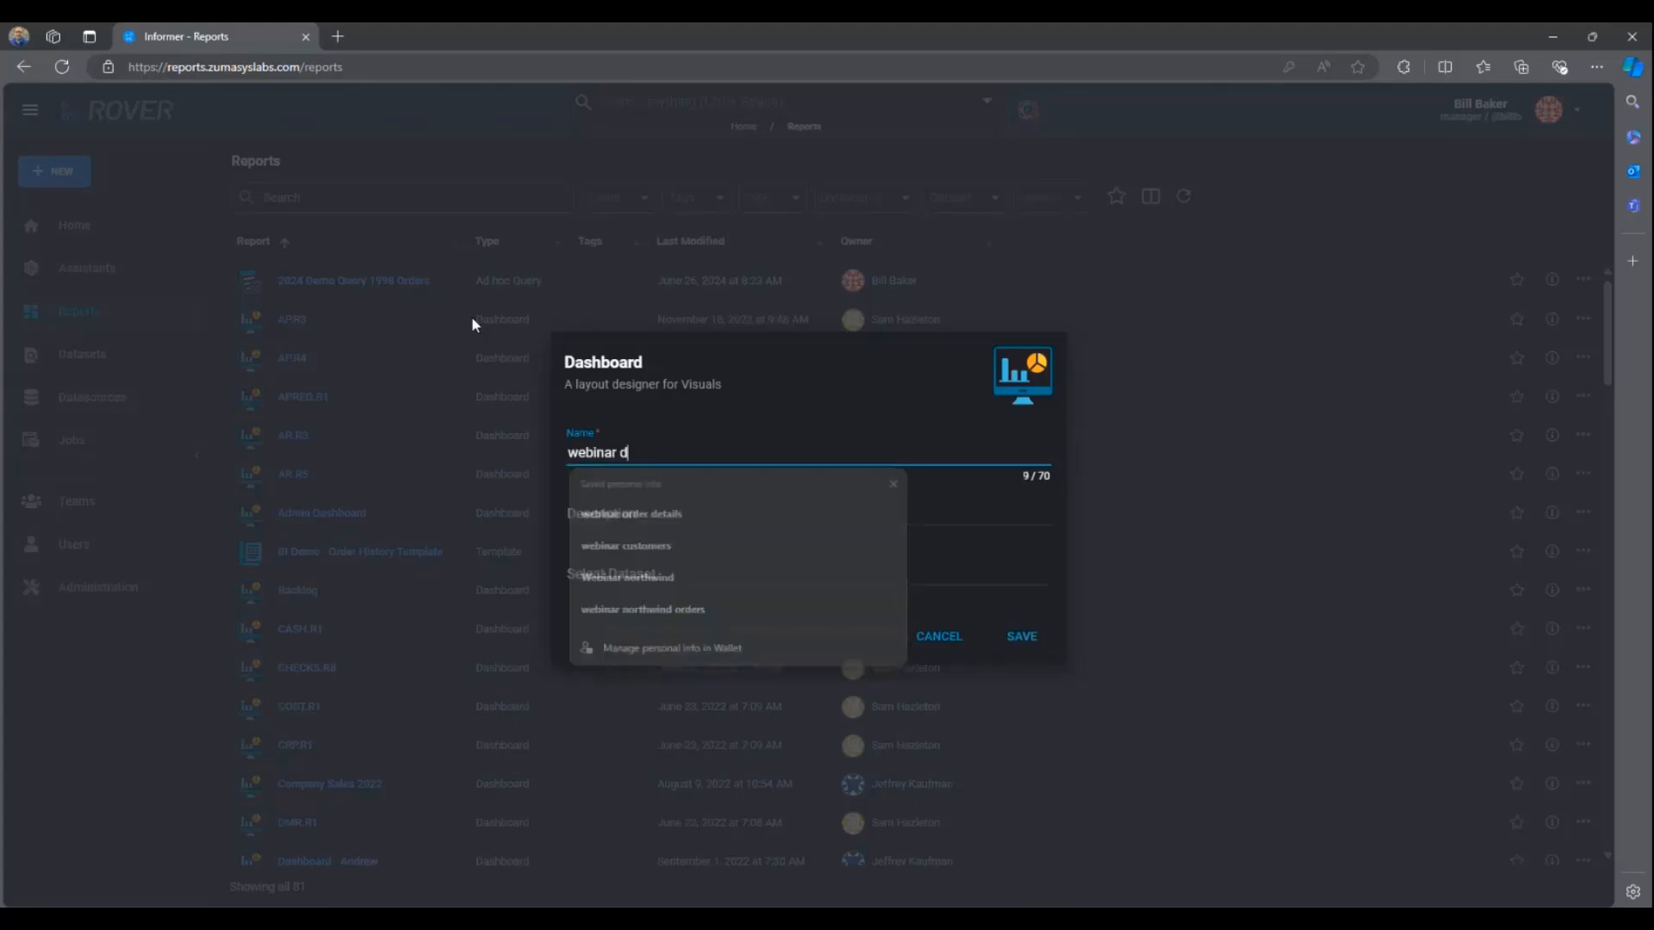
type("ashb")
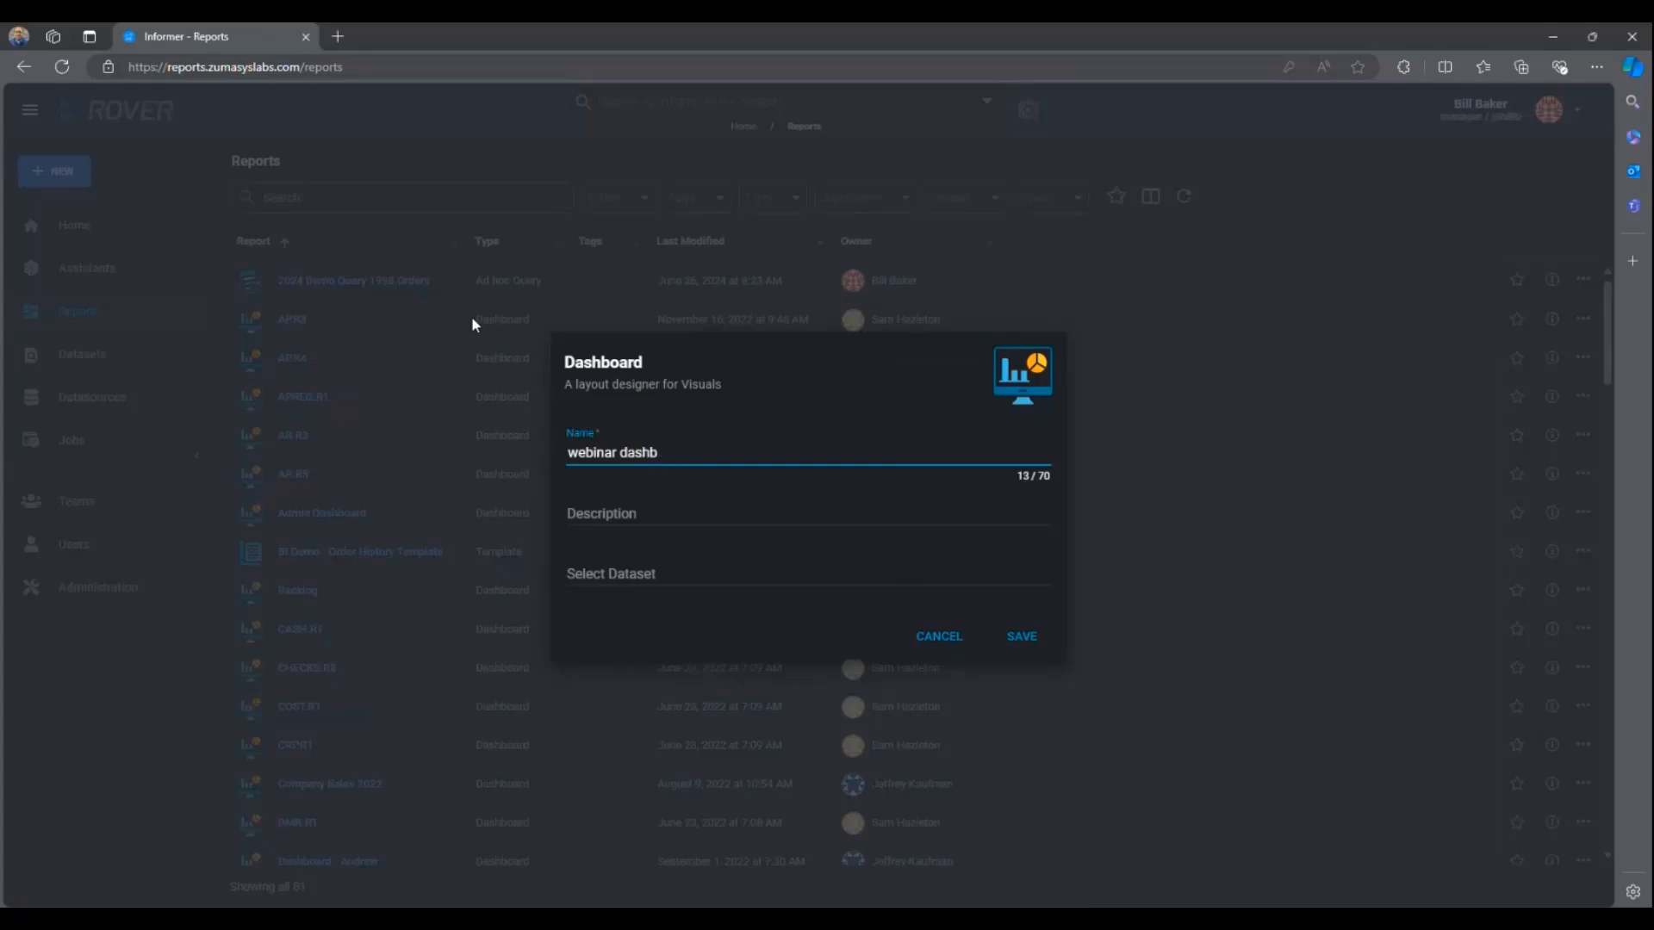
type("oard")
left_click(1021, 636)
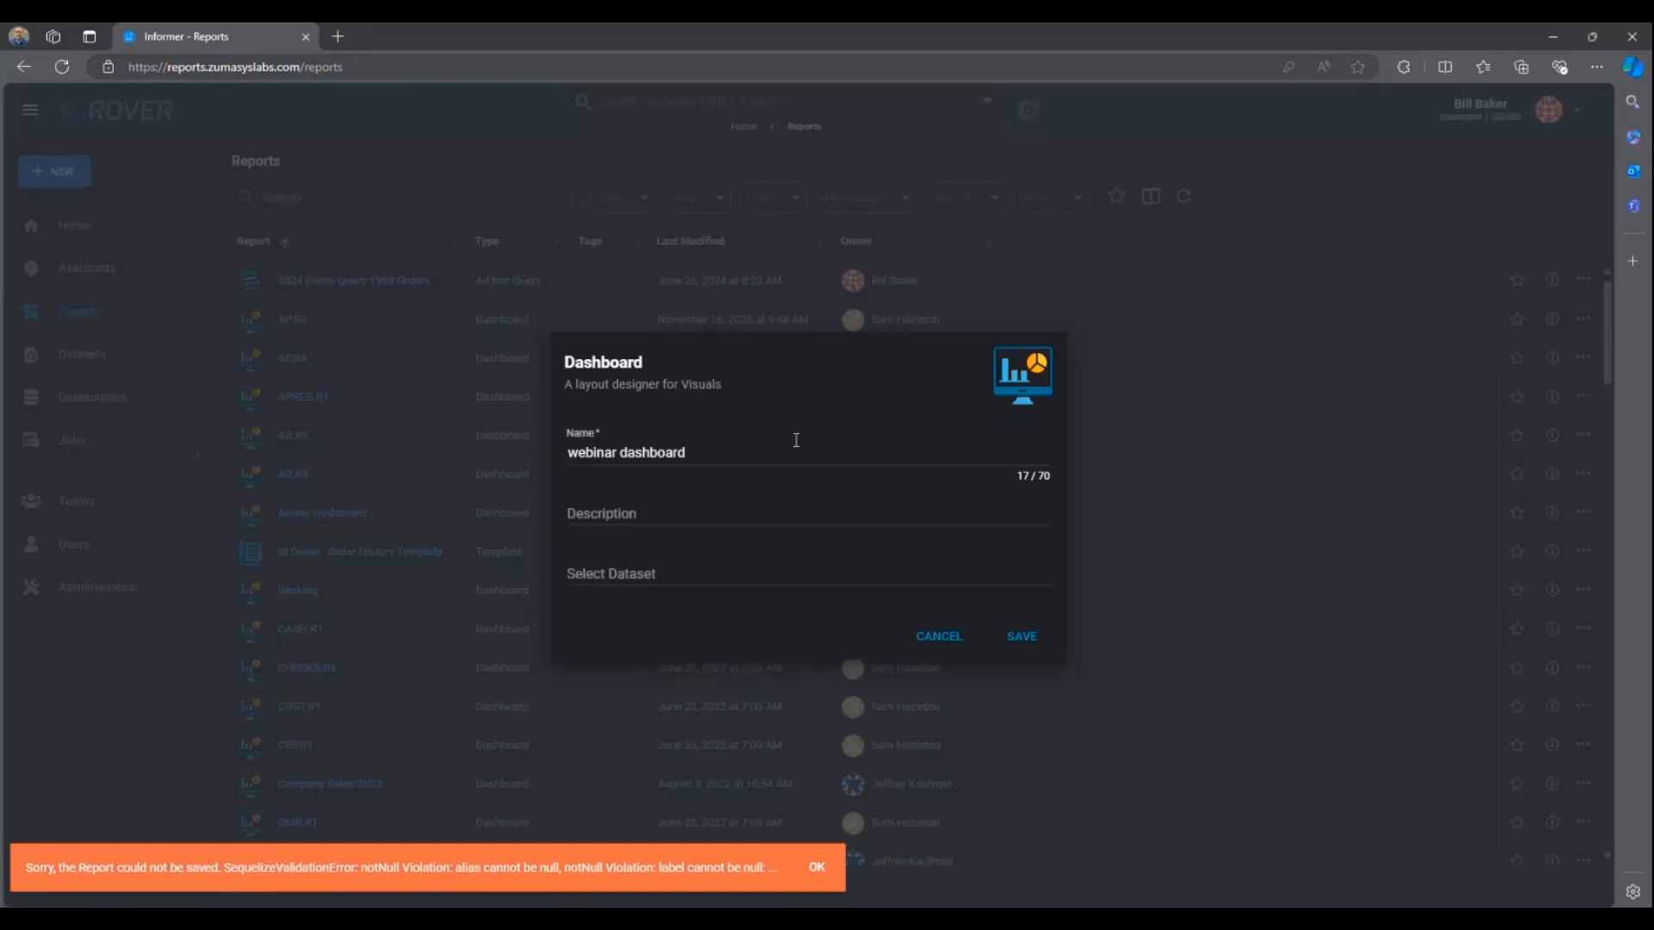
Step: Rename the new dashboard "webinar dash" and try to save it again
left_click_drag(795, 445, 548, 445)
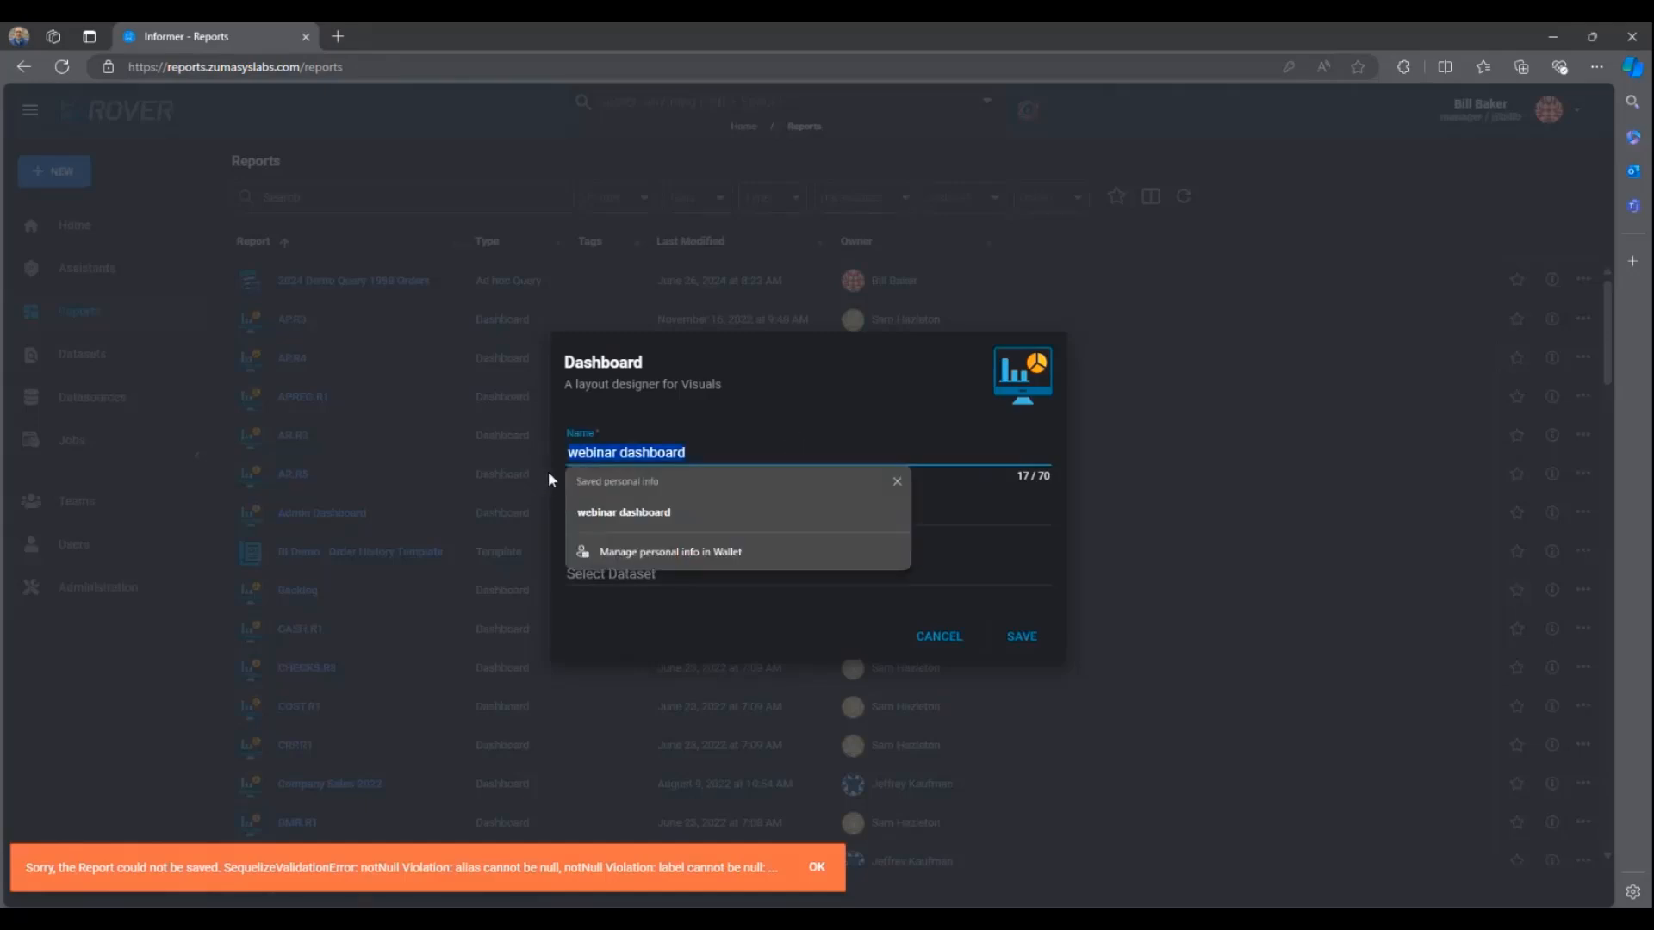
type("webinar dash")
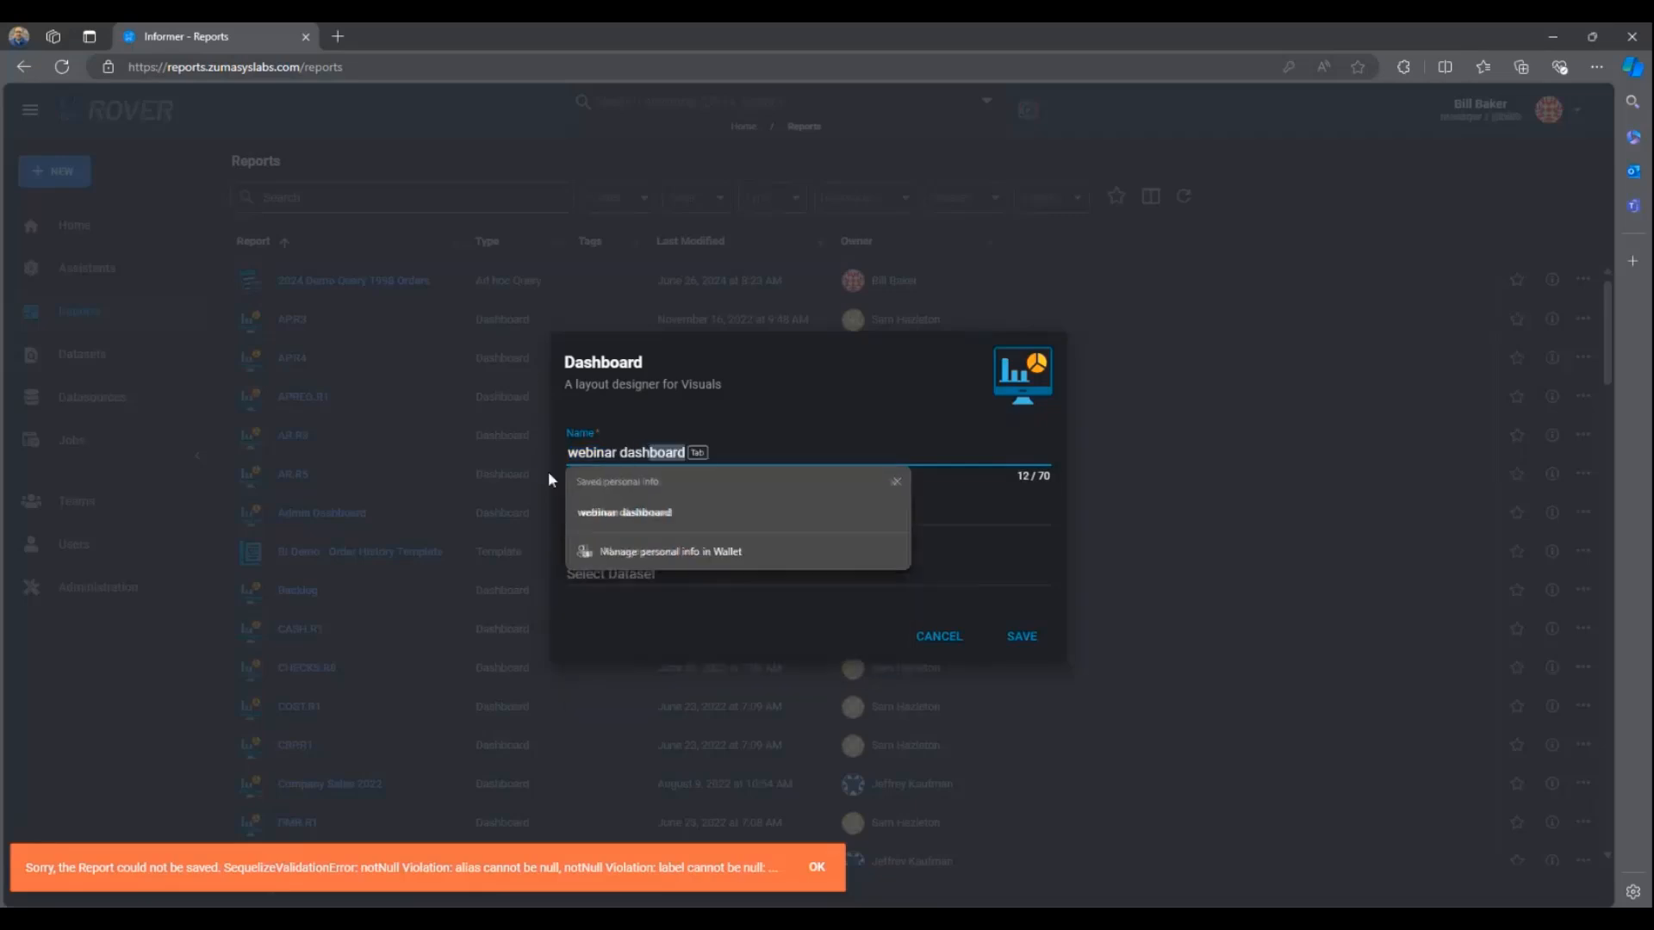
key("Tab")
left_click(1017, 636)
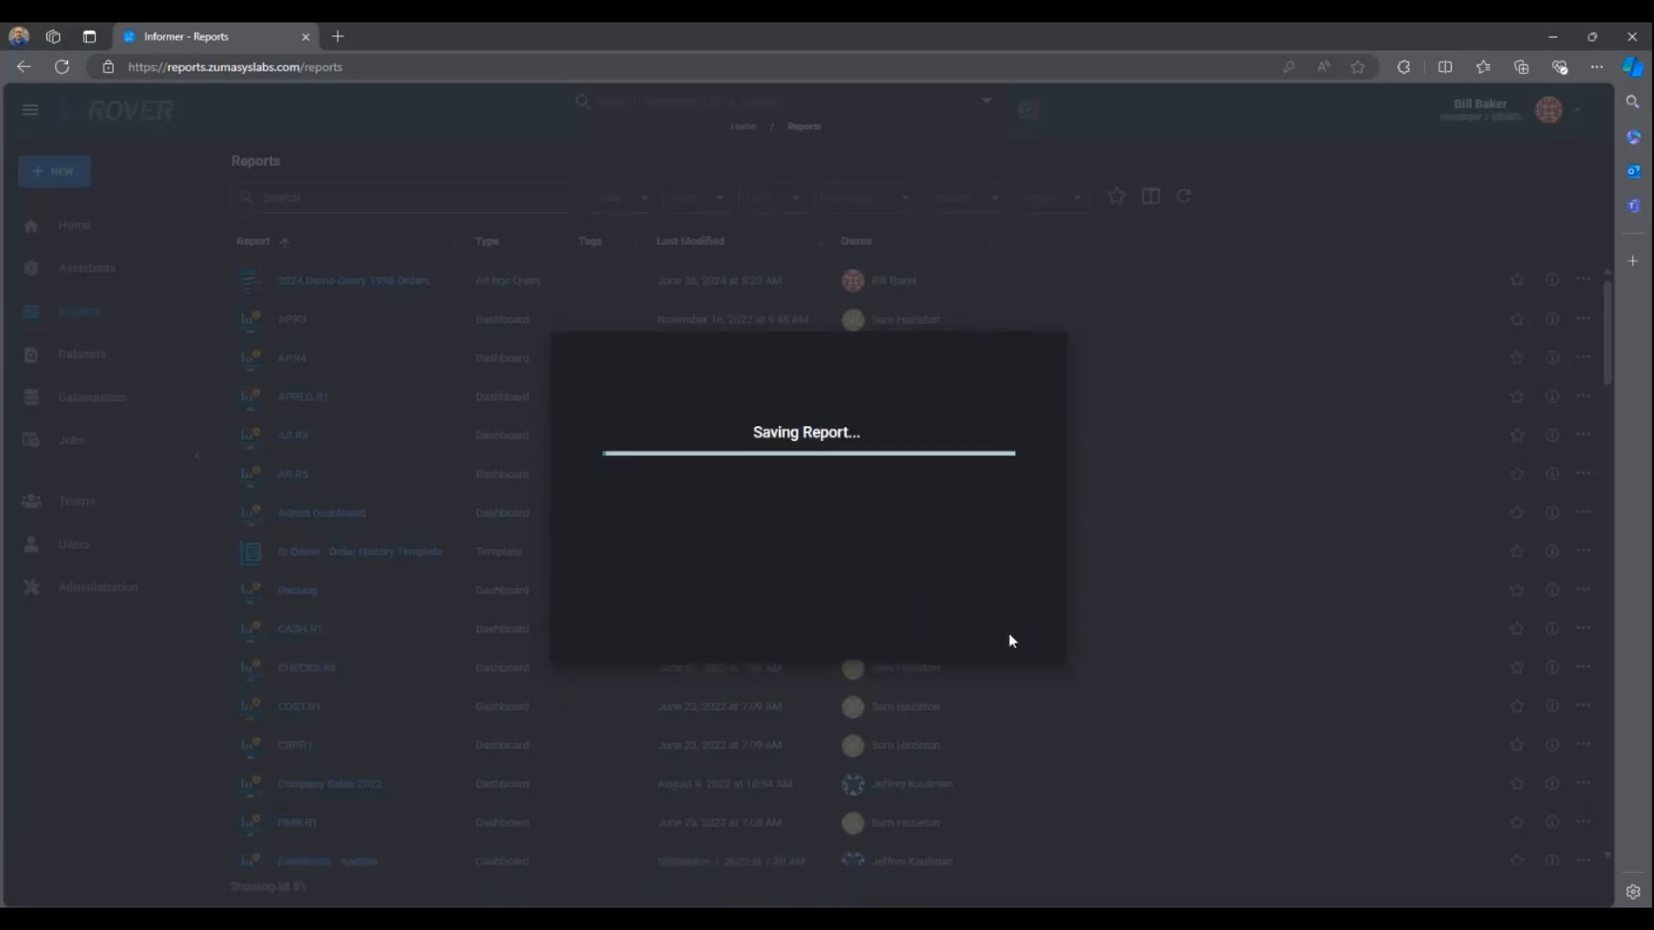
Step: Select webinar orders as the dashboard's dataset and save the new dashboard
left_click(708, 517)
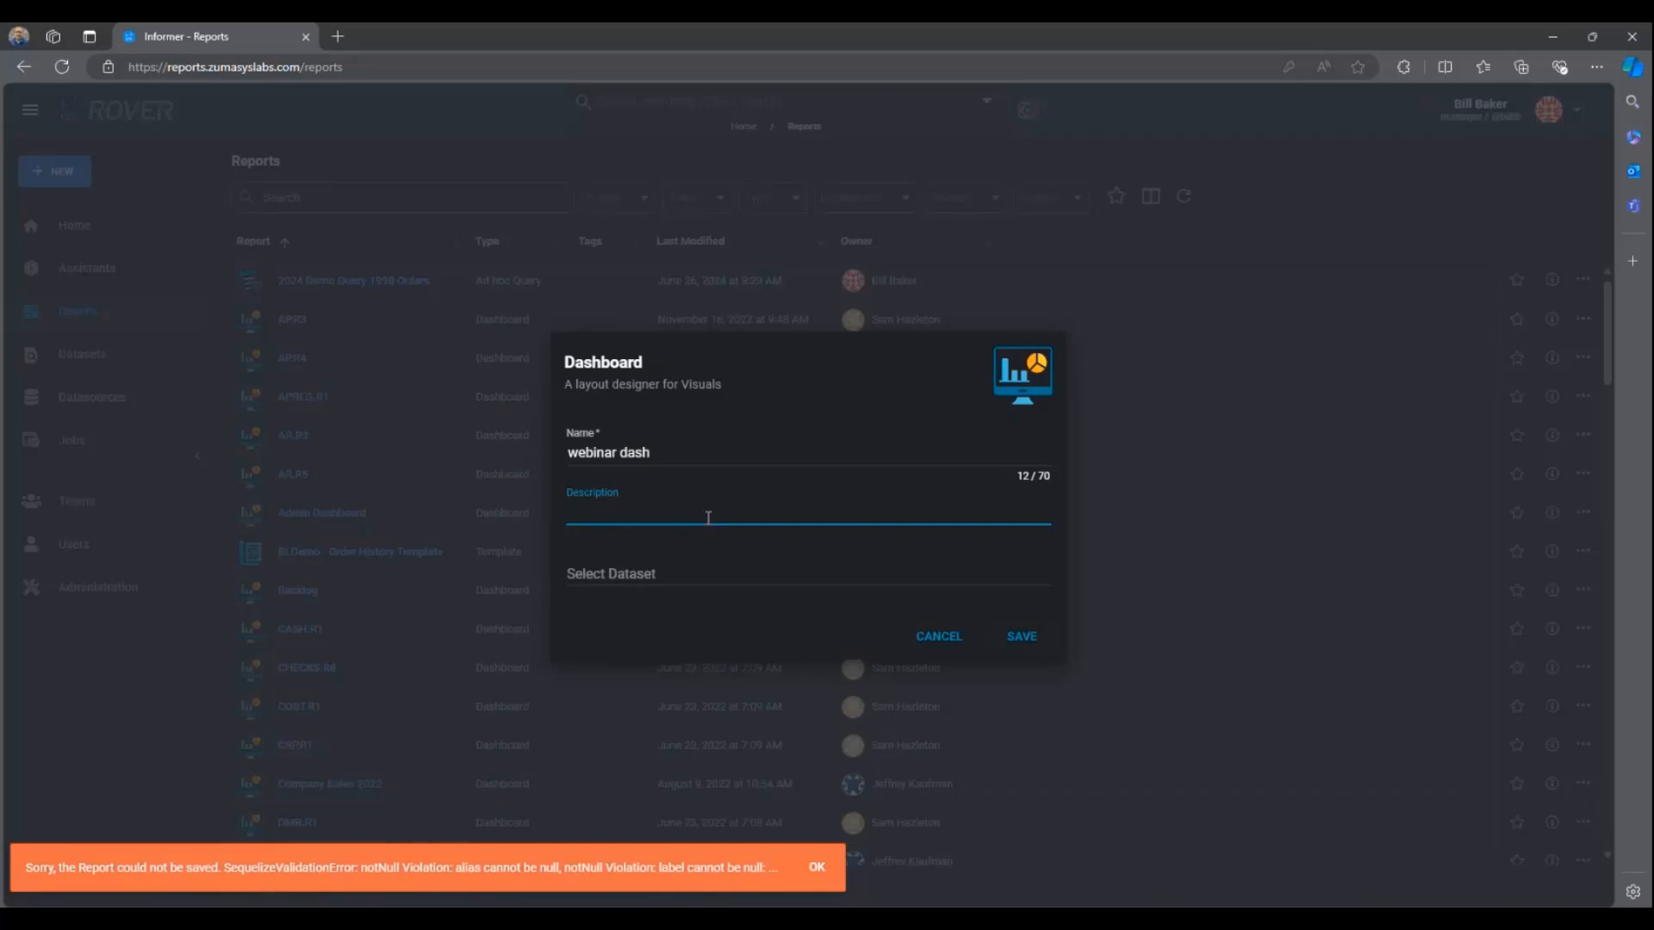
left_click(827, 573)
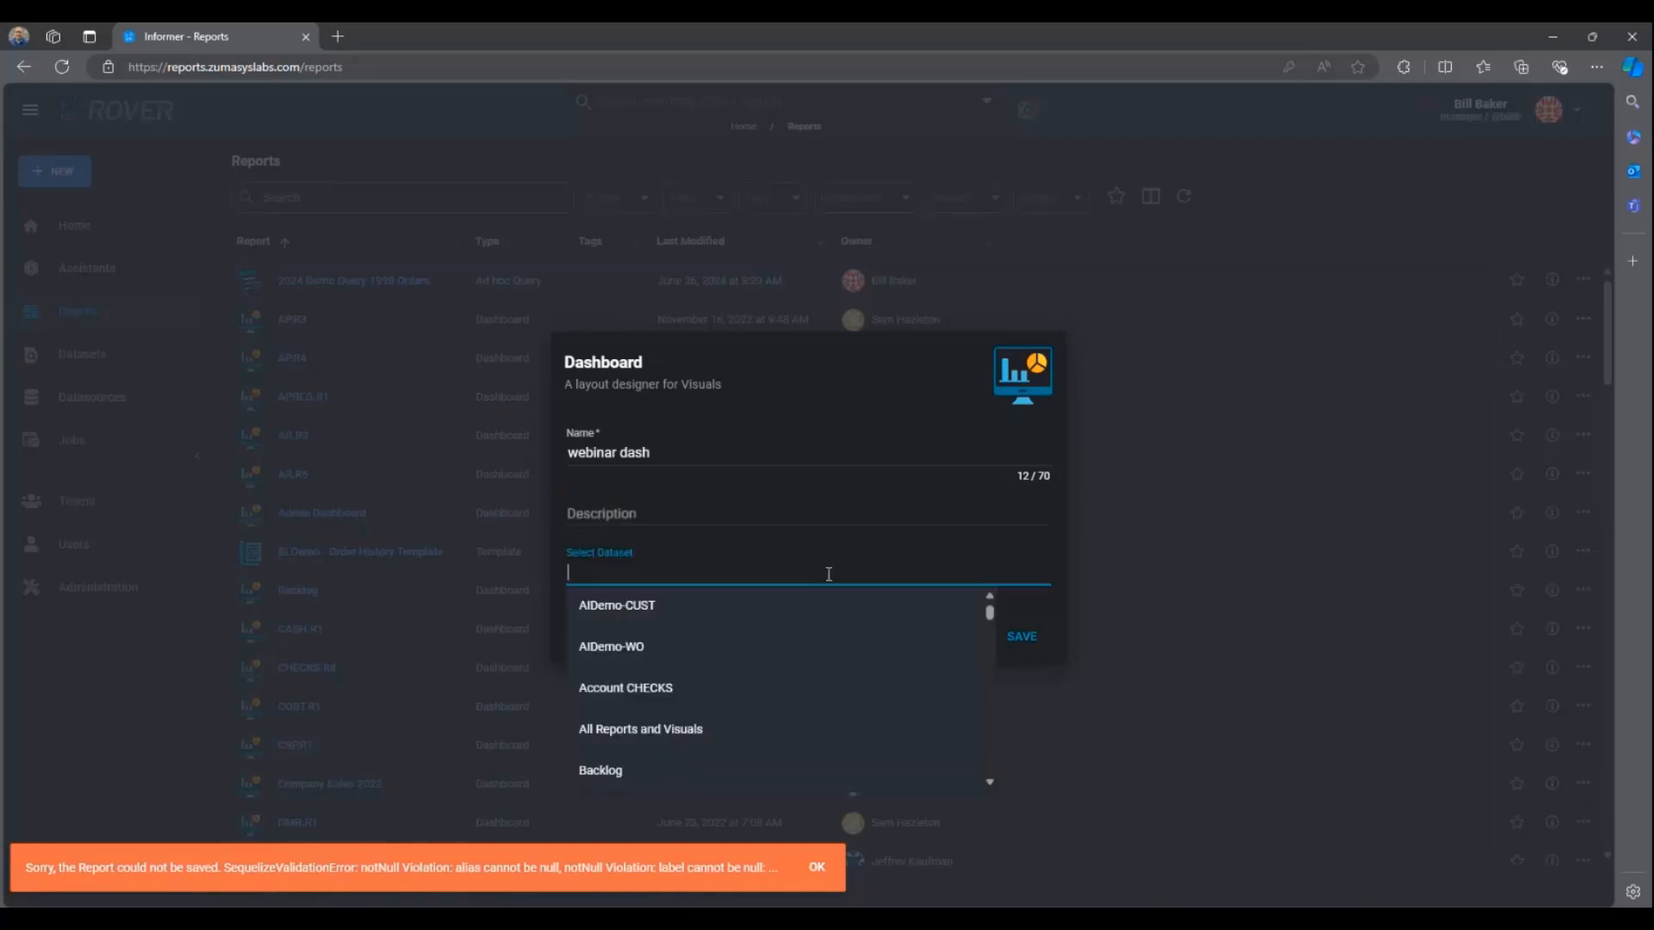
type("orders")
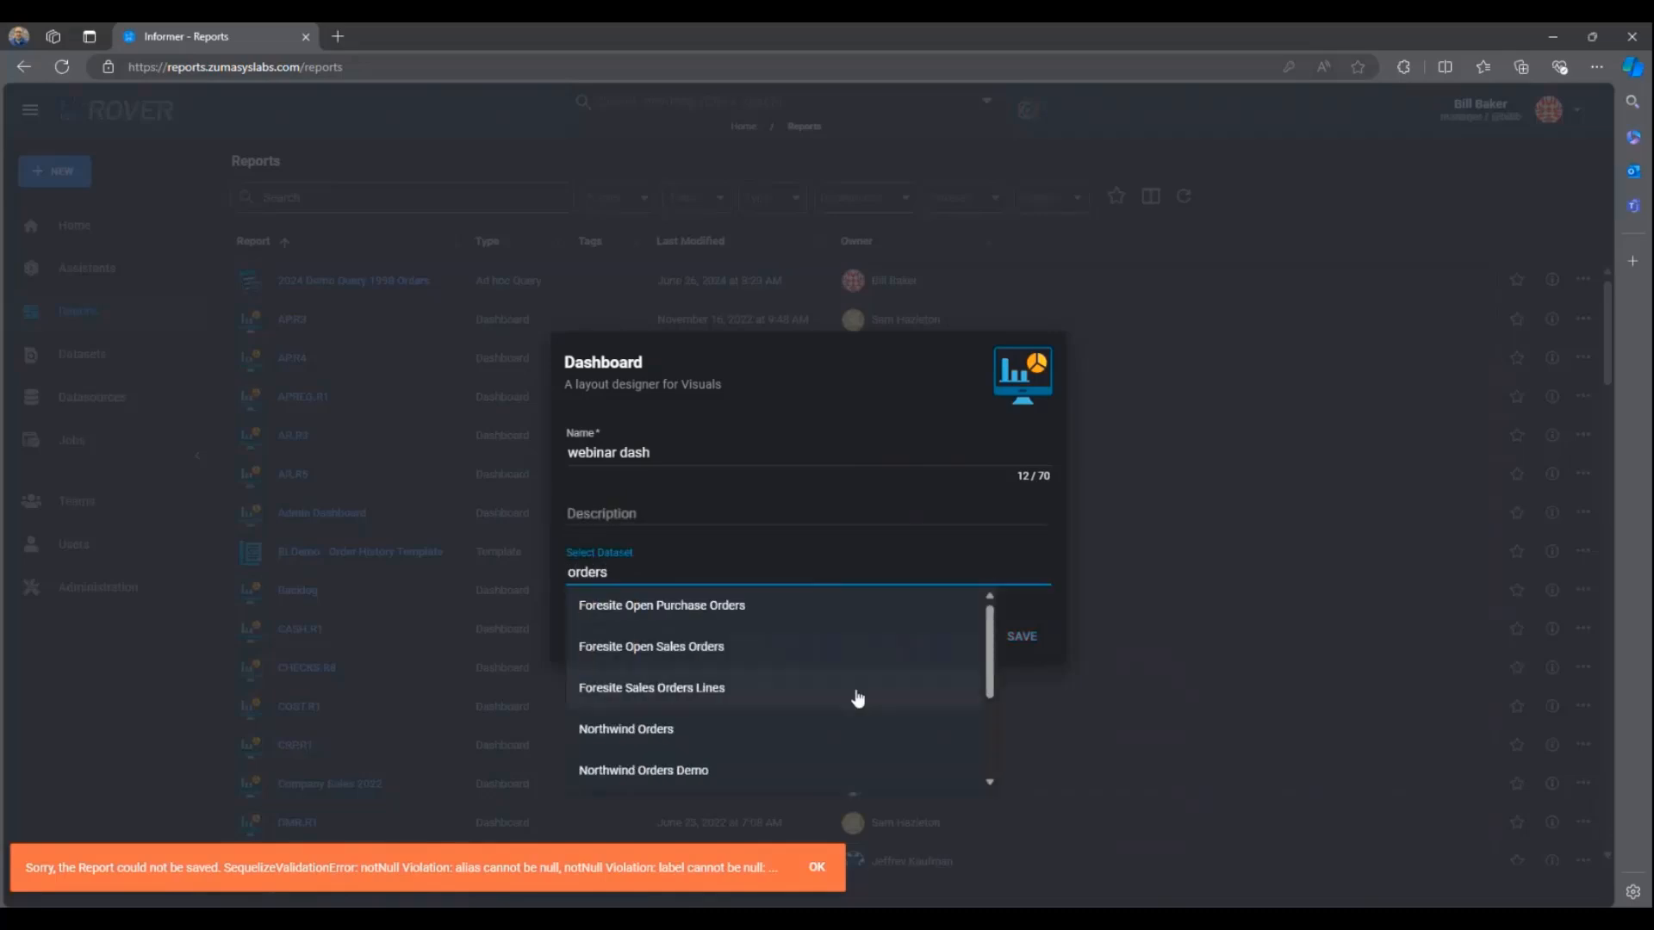
scroll(859, 692, "down", 2)
left_click(793, 765)
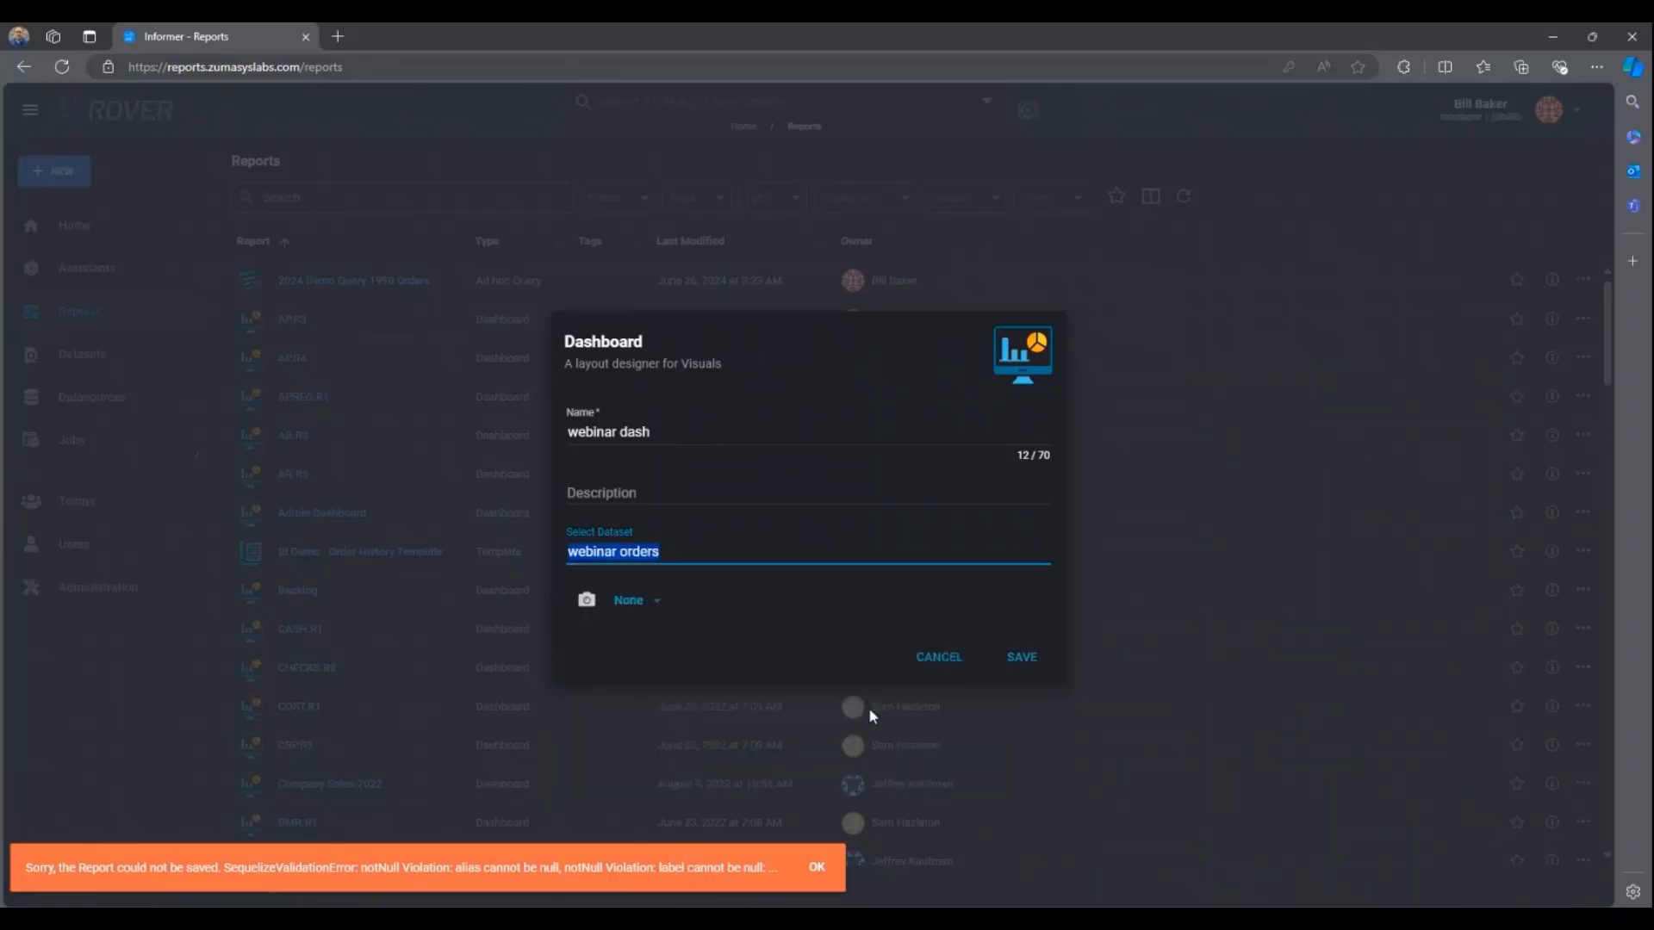
left_click(995, 660)
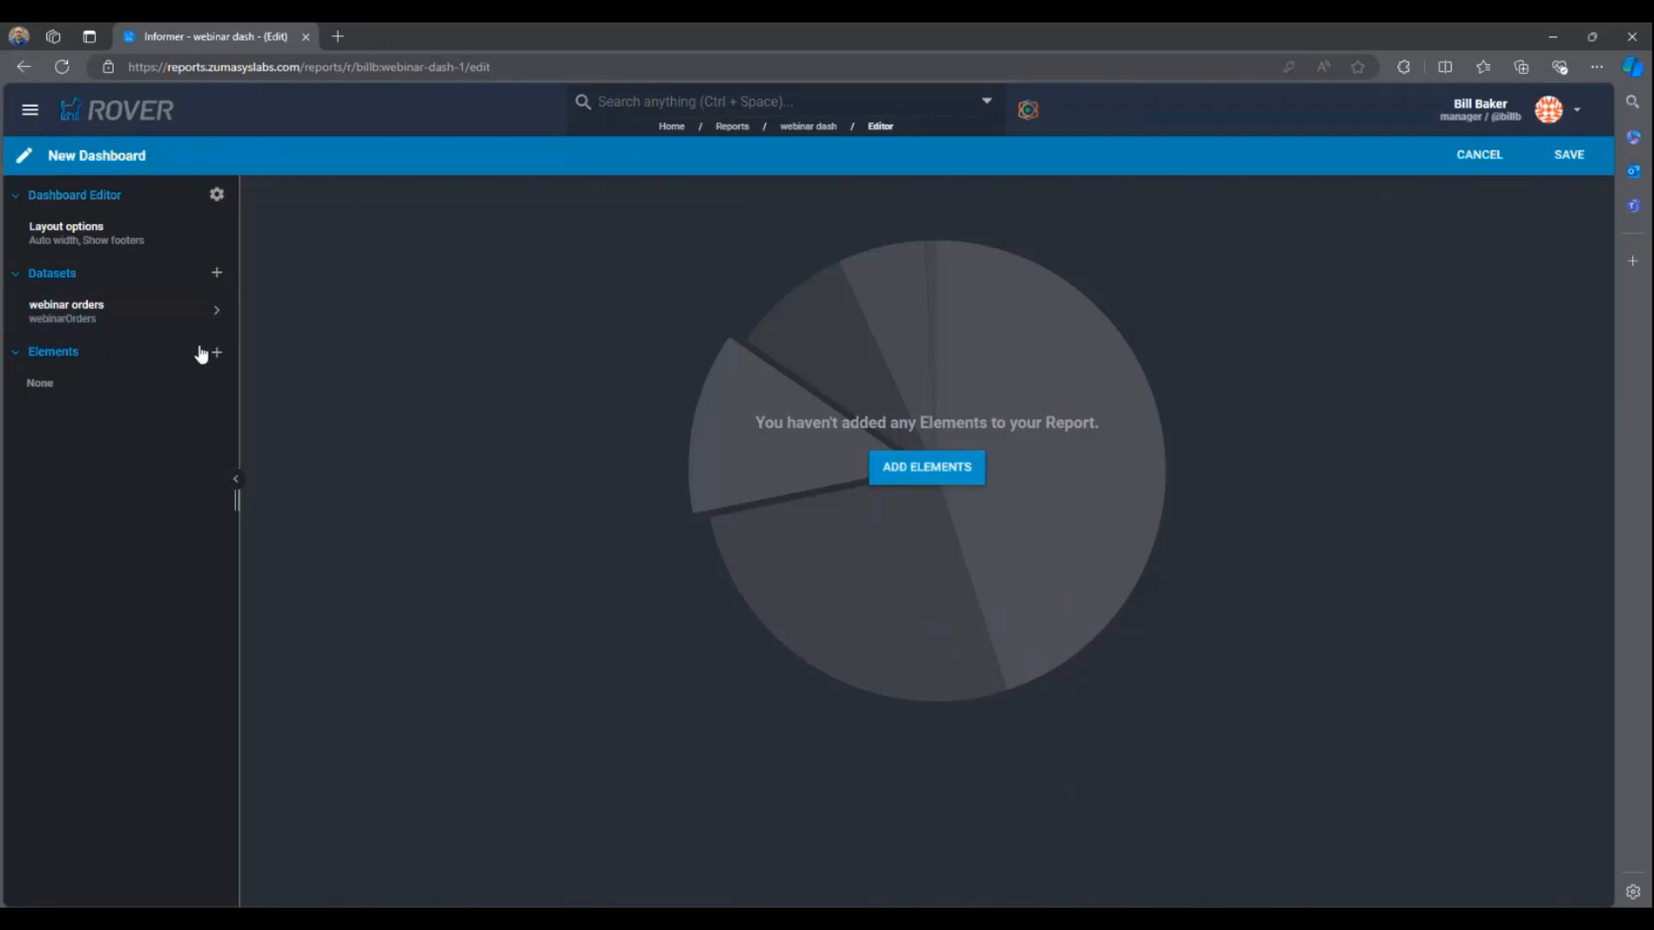
Step: Add the saved customer bar chart, pivot table, radar chart and sum extended price number to the dashboard, and save it
left_click(951, 474)
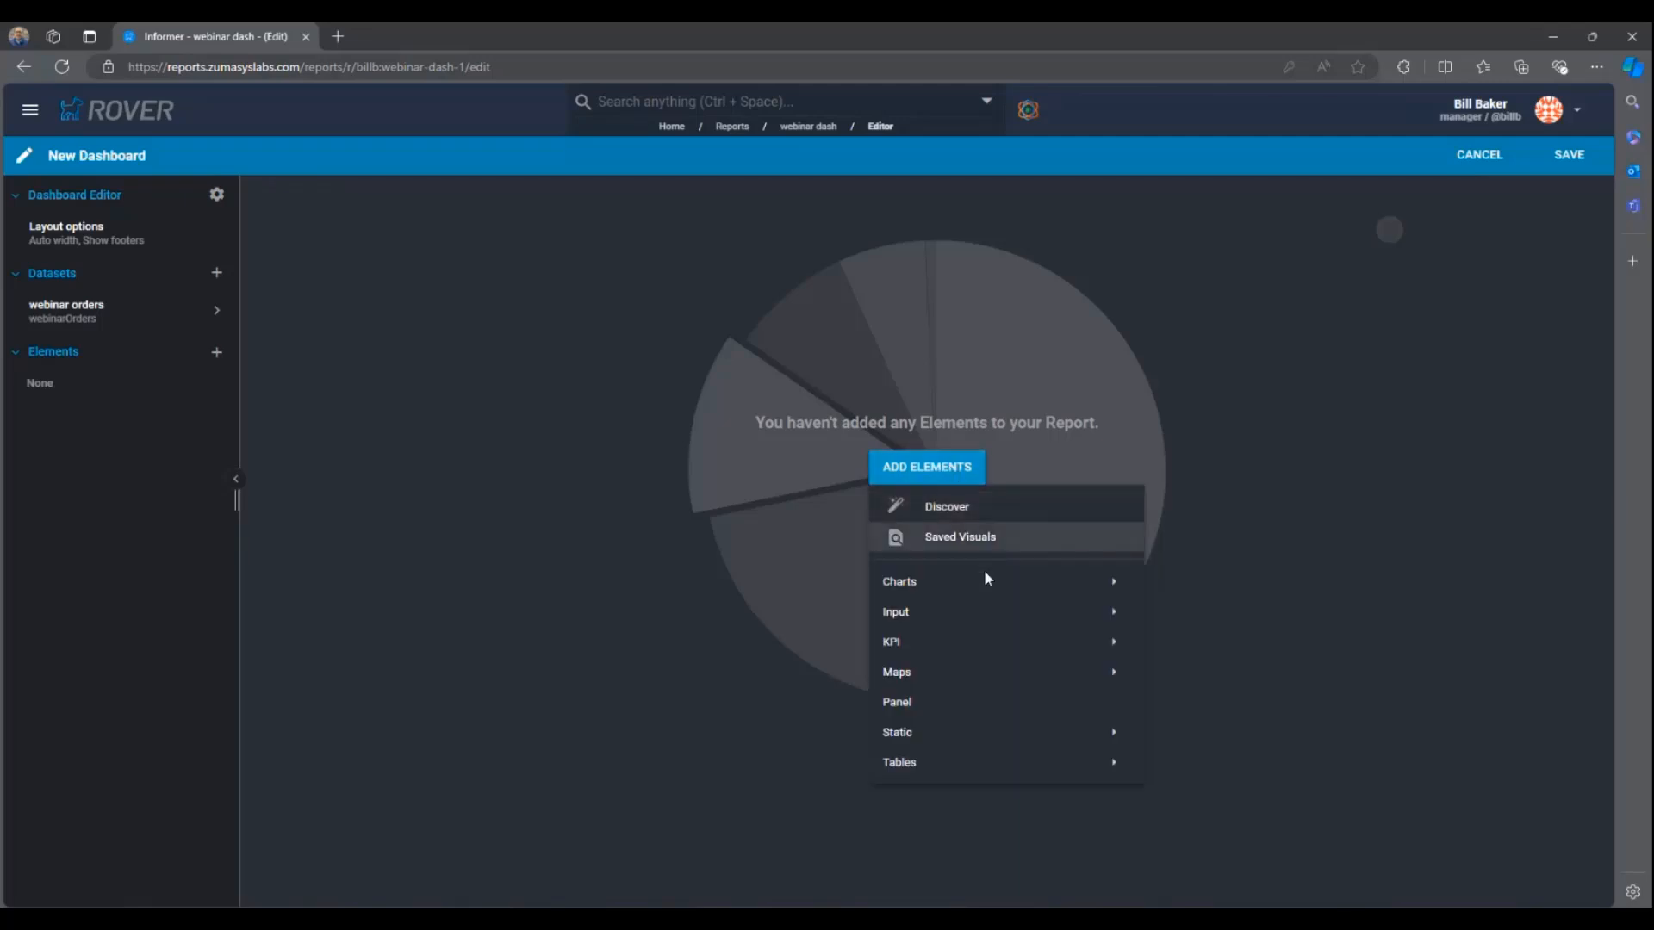
left_click(1004, 544)
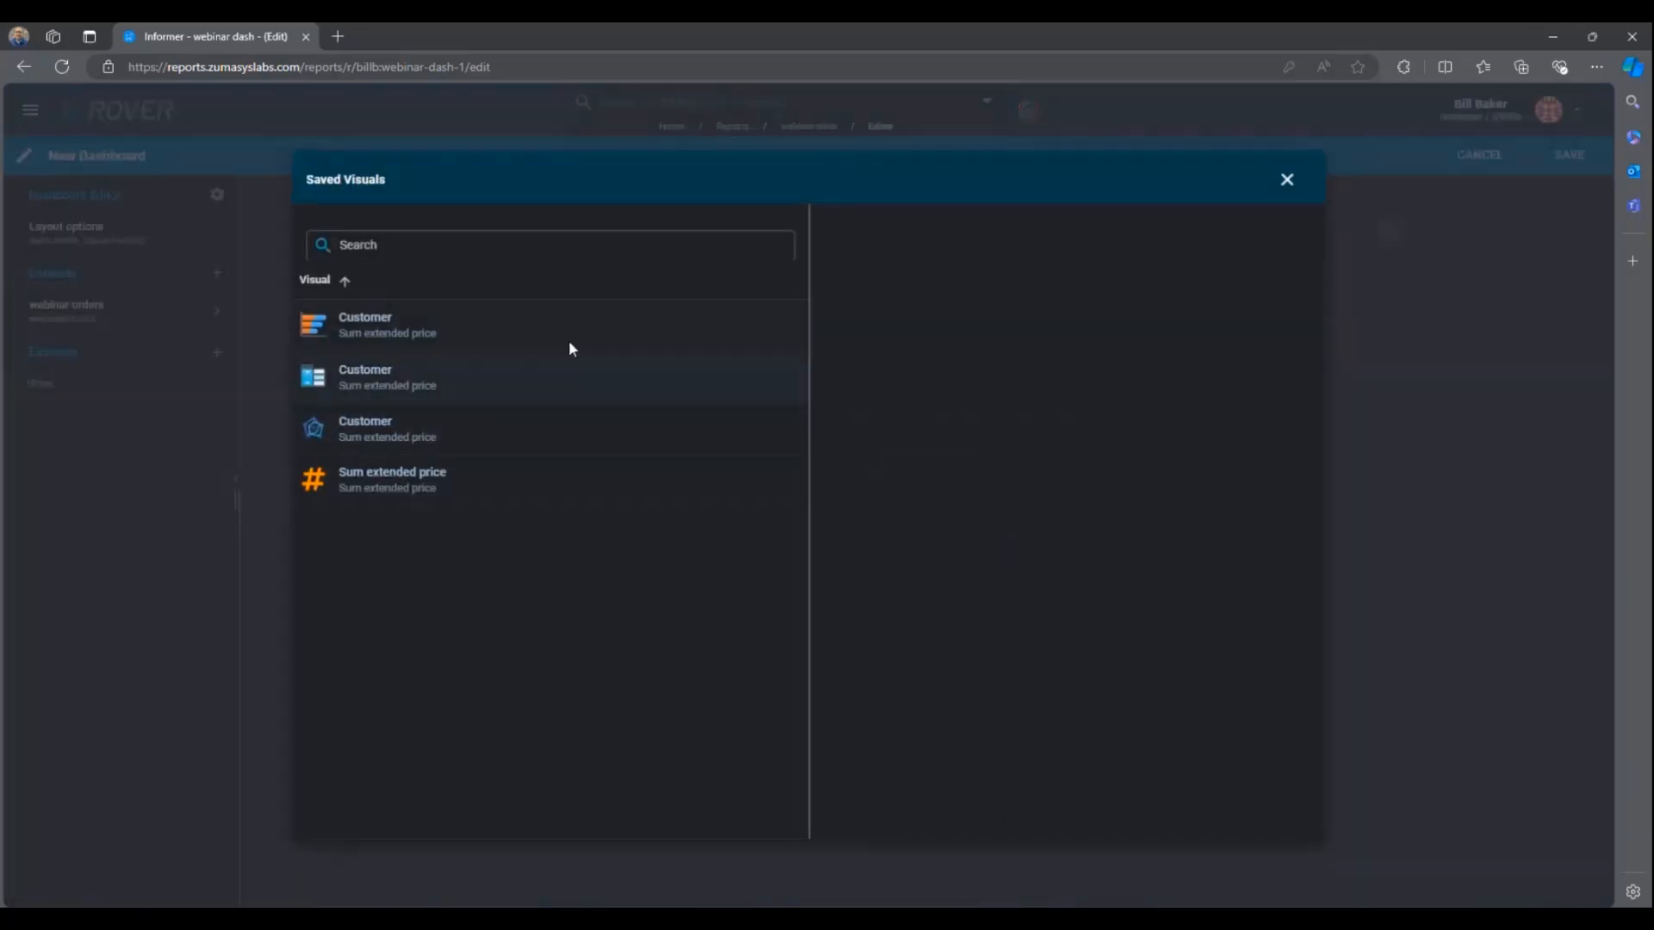
left_click(568, 339)
left_click(1277, 820)
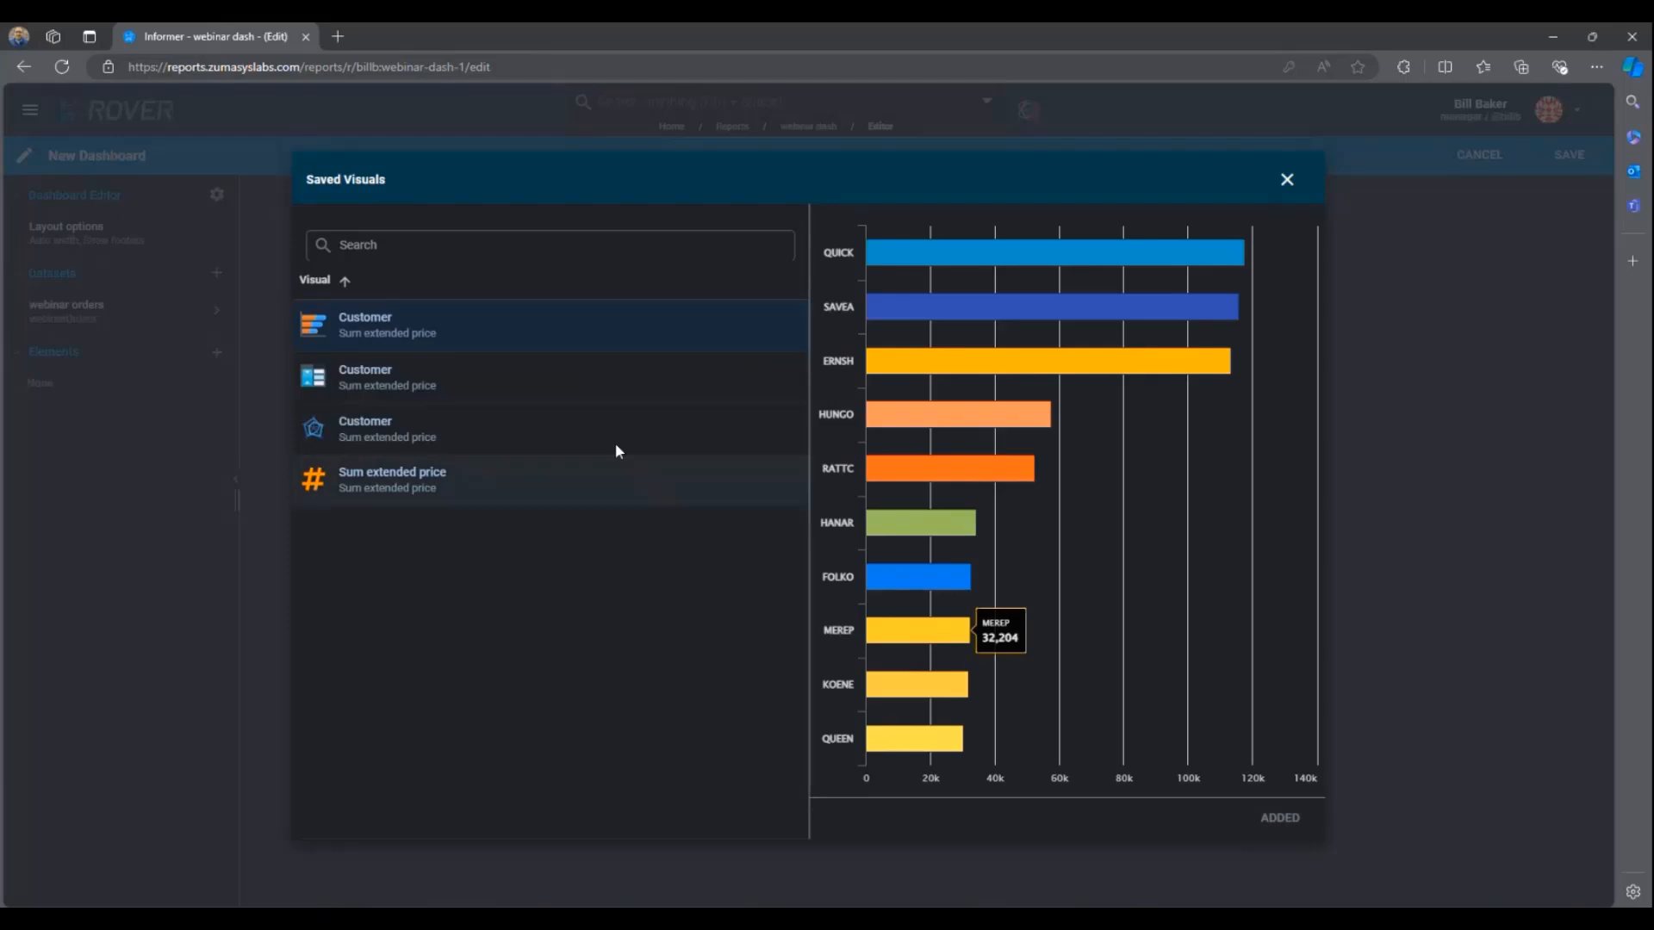
left_click(619, 389)
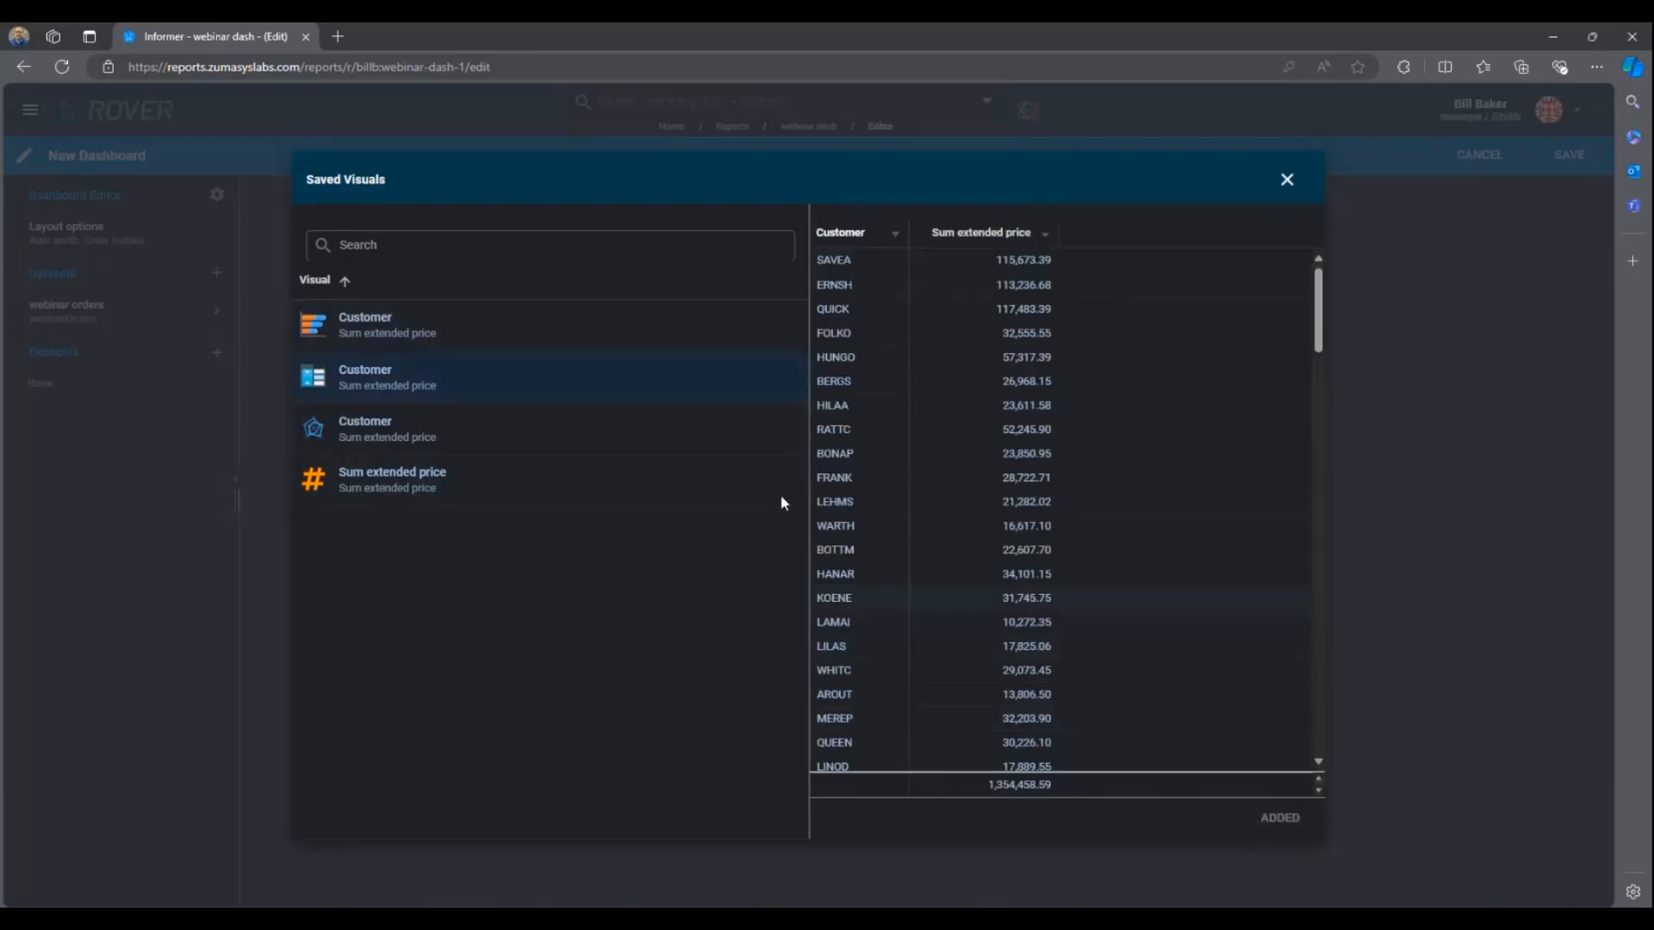
left_click(601, 416)
left_click(1258, 813)
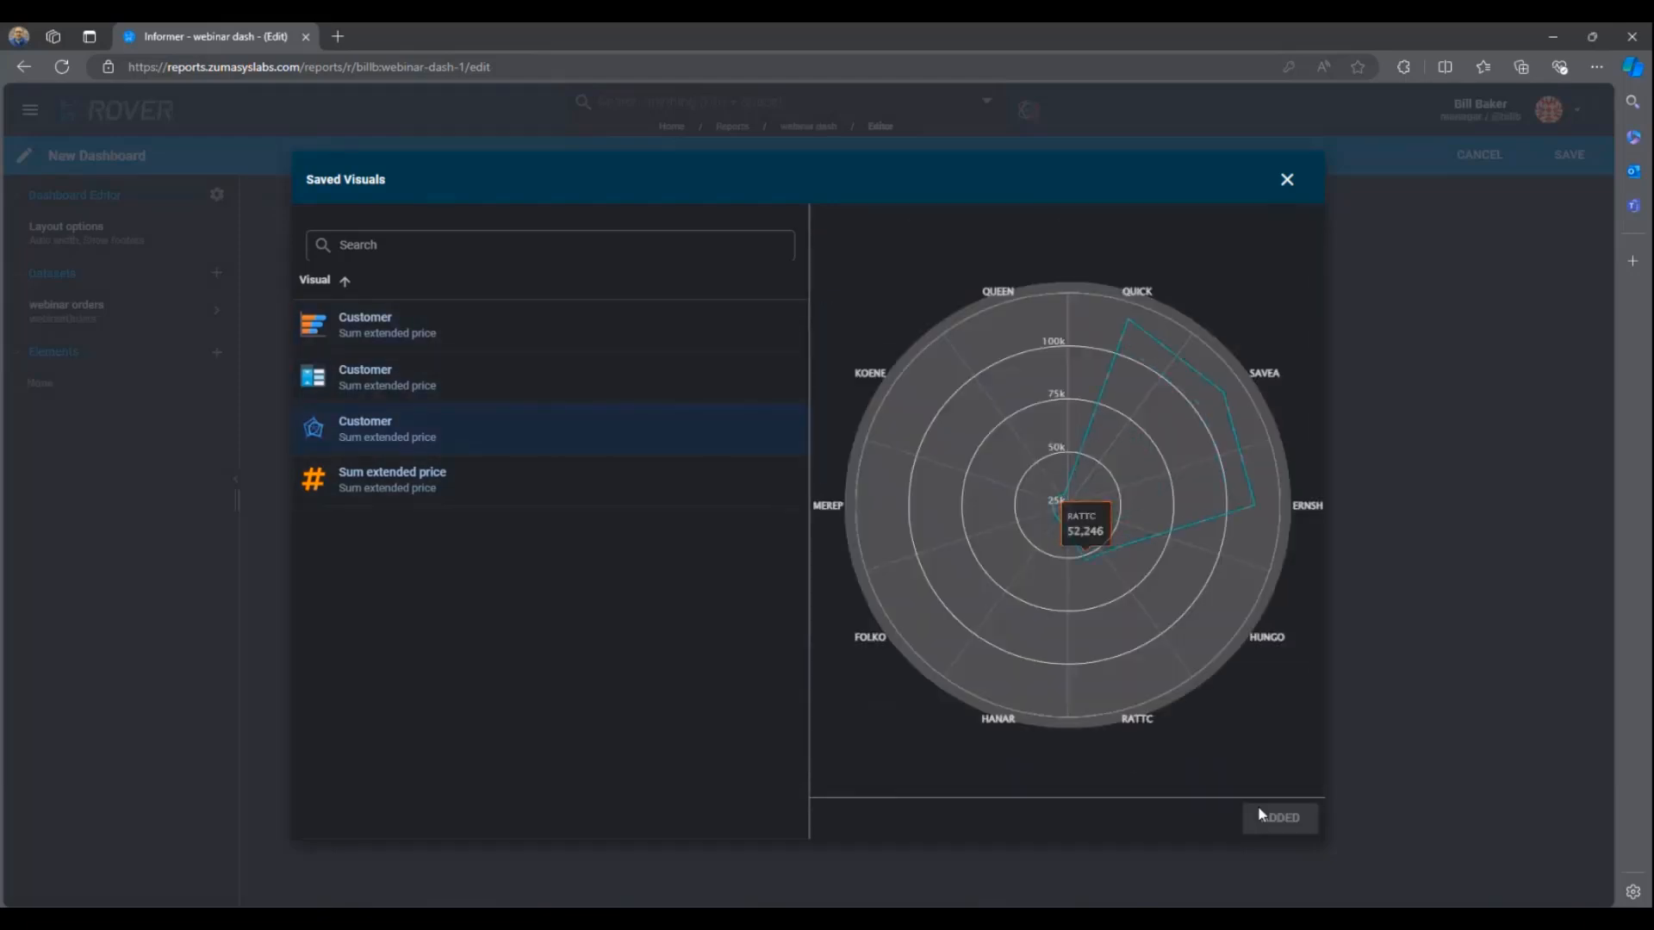
left_click(701, 501)
left_click(1279, 816)
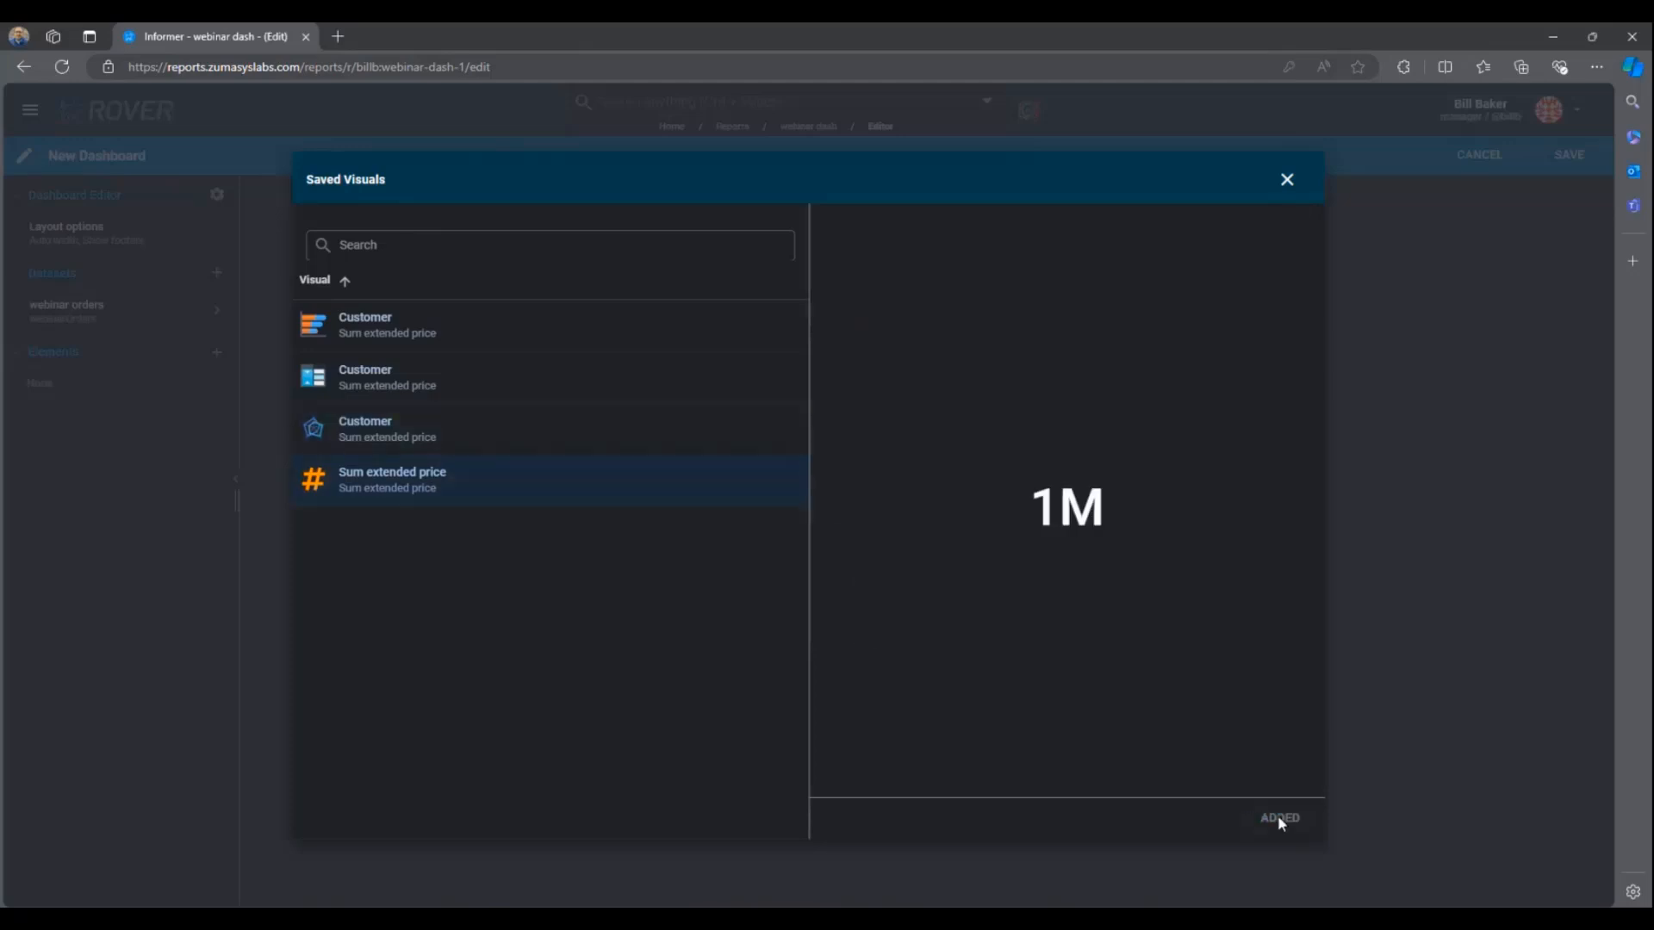
left_click(1287, 181)
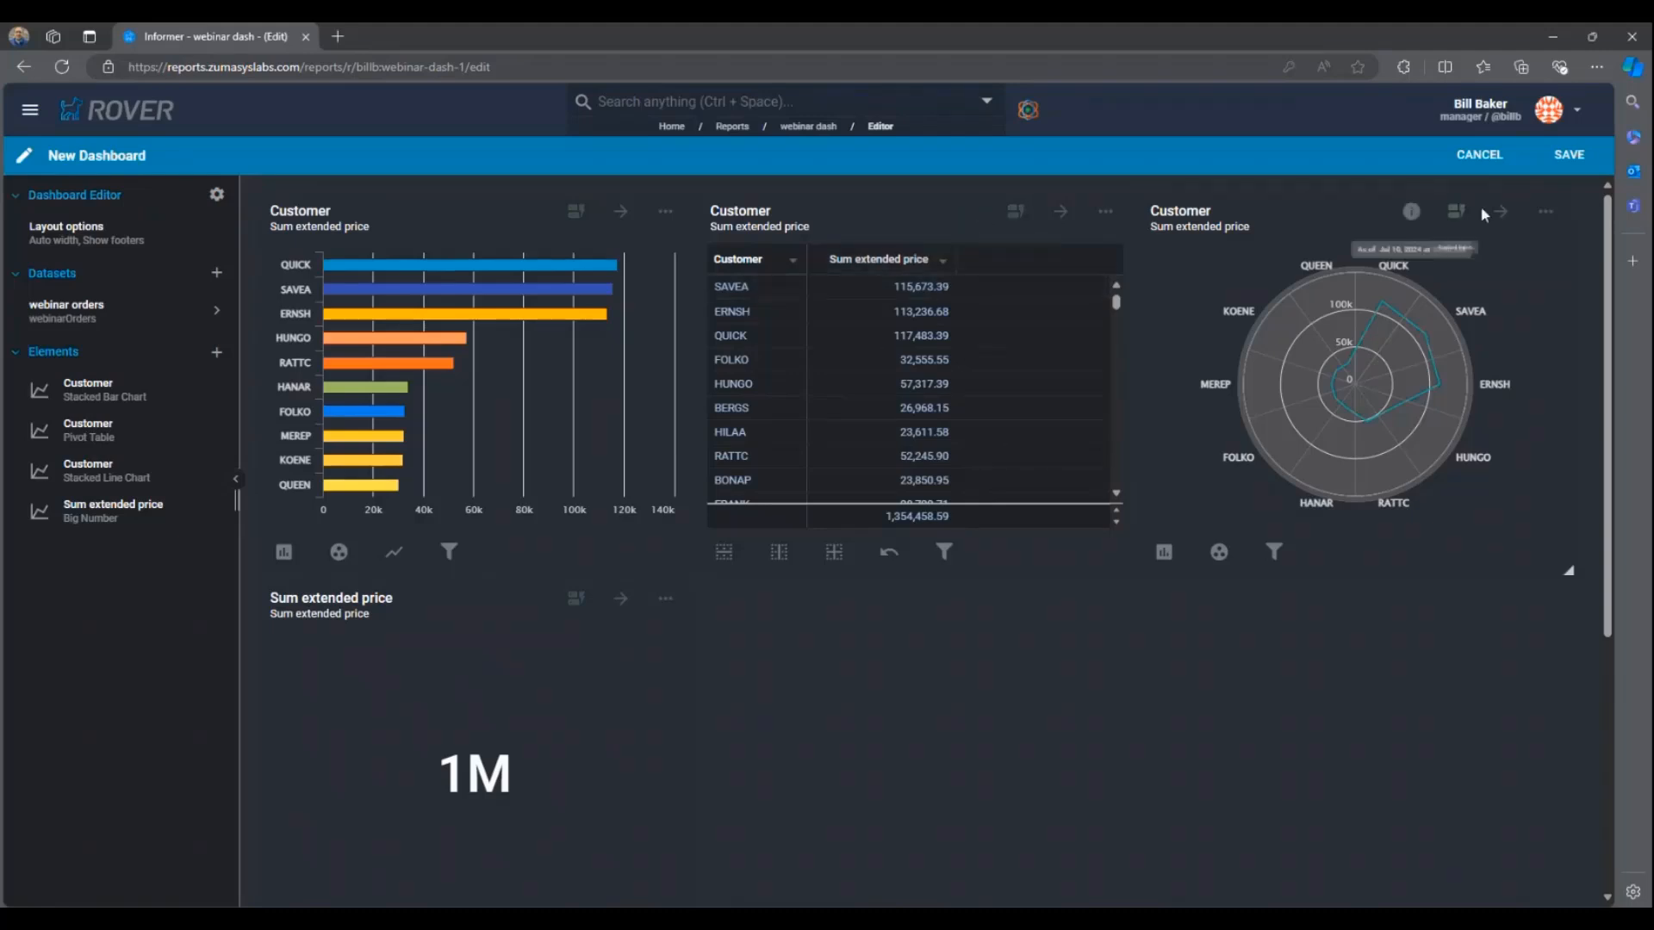
left_click(1562, 156)
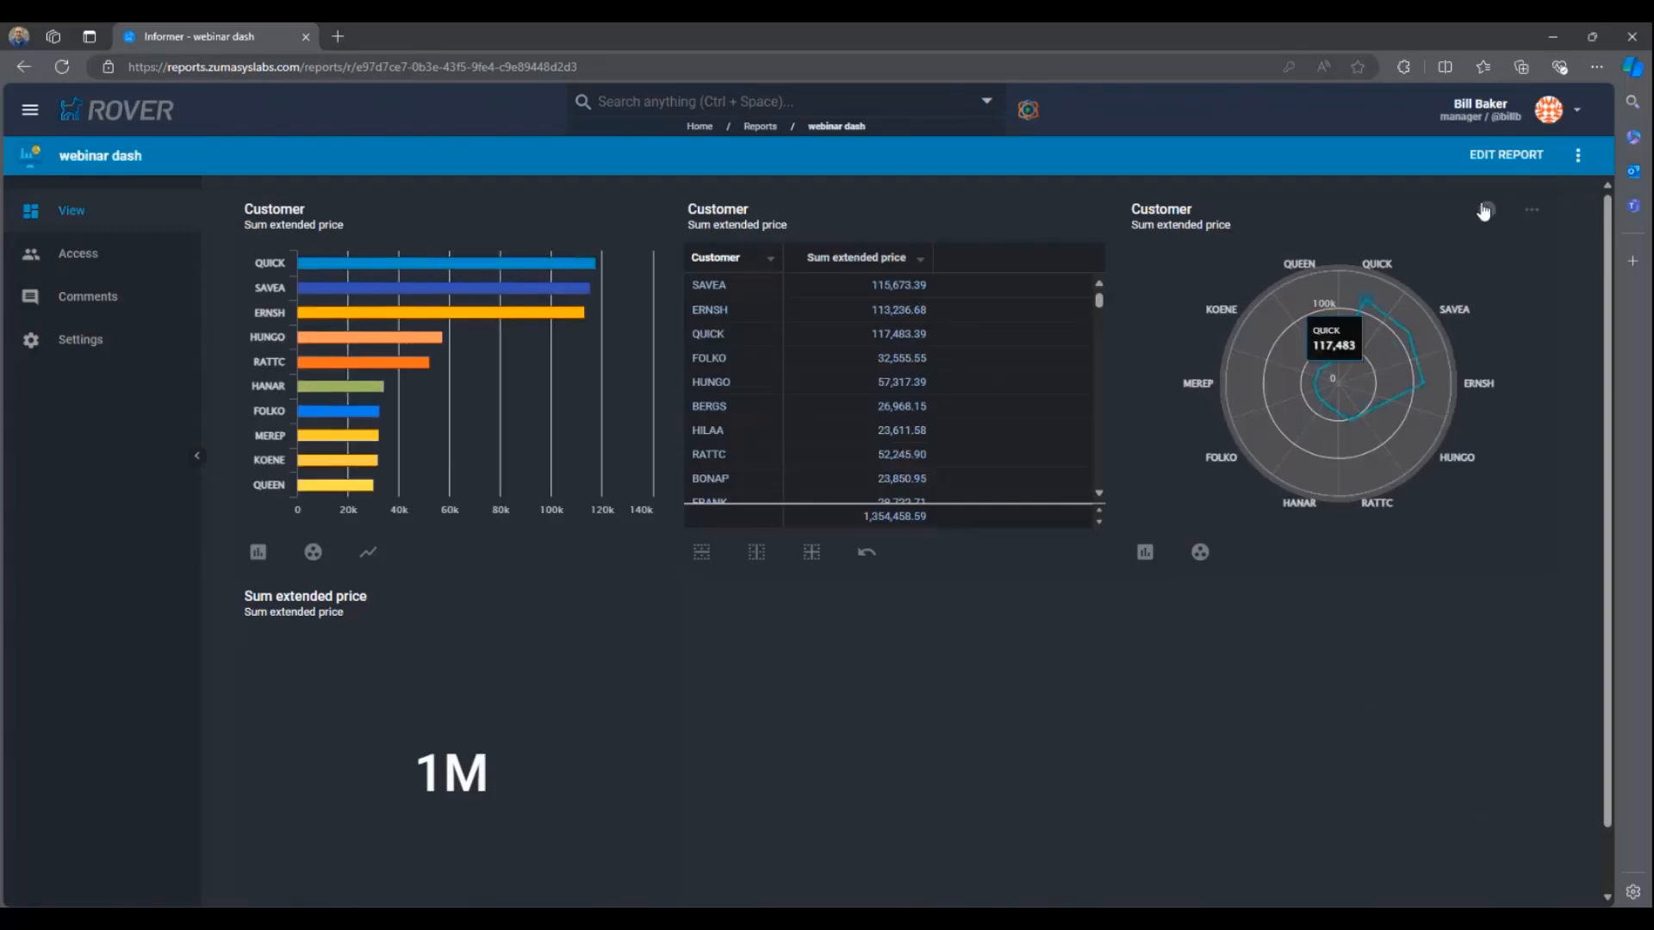
Step: Generate an external share link for the webinar dash report with the dark theme and copy it
left_click(1573, 159)
mouse_move(1510, 272)
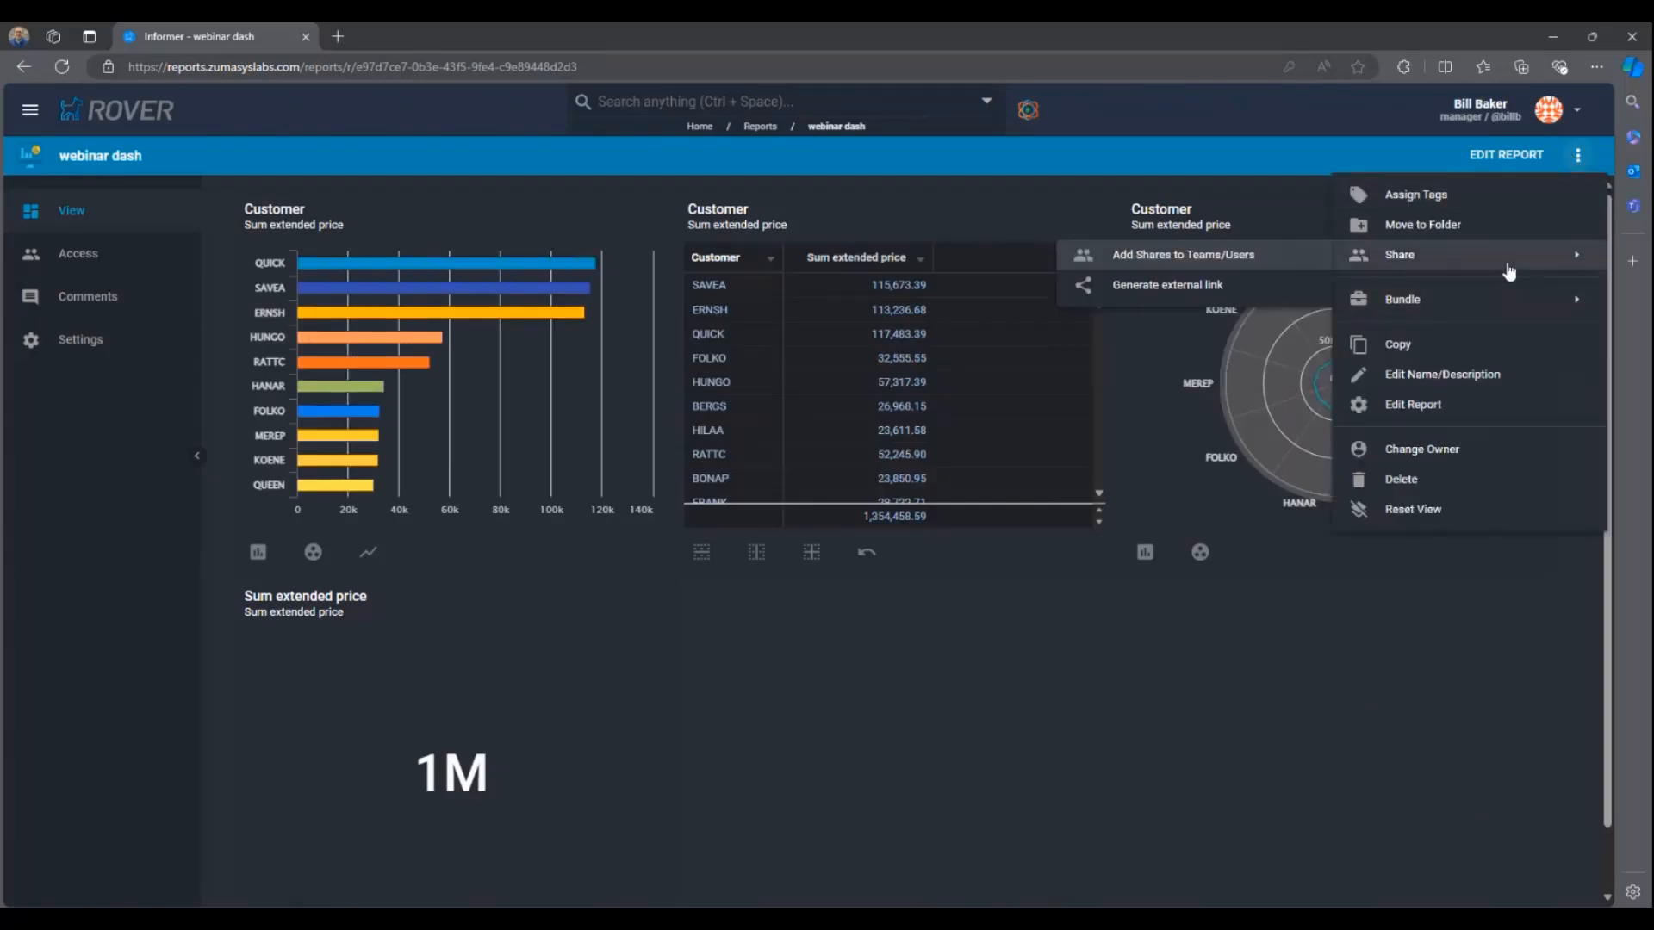
left_click(1214, 292)
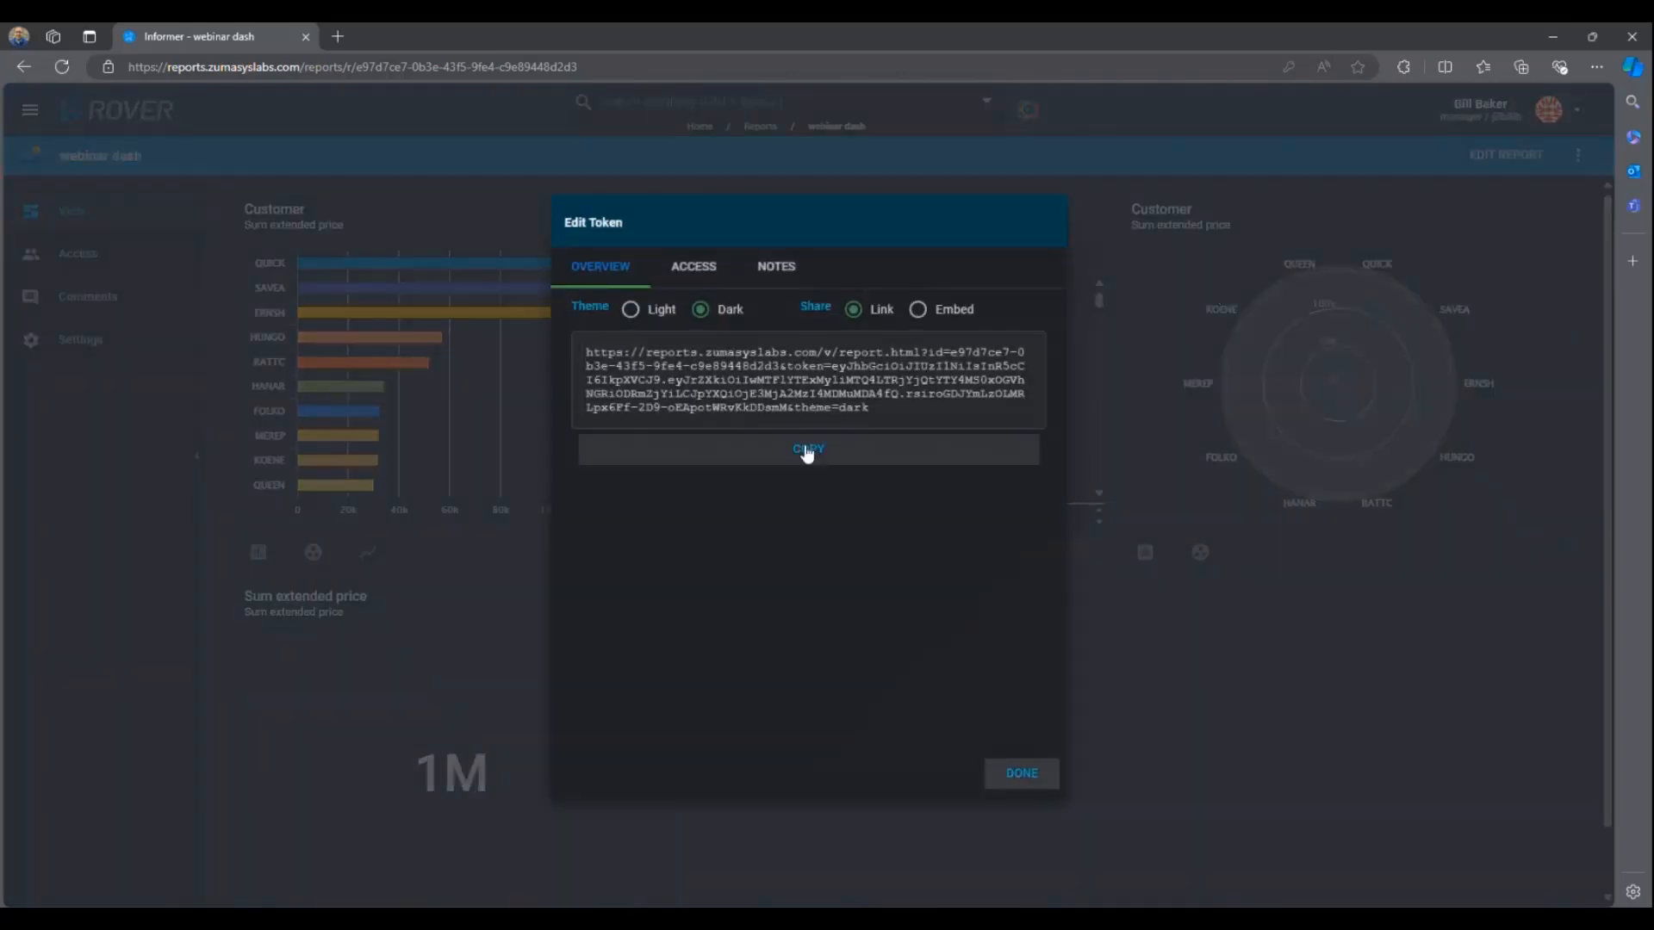
left_click(807, 452)
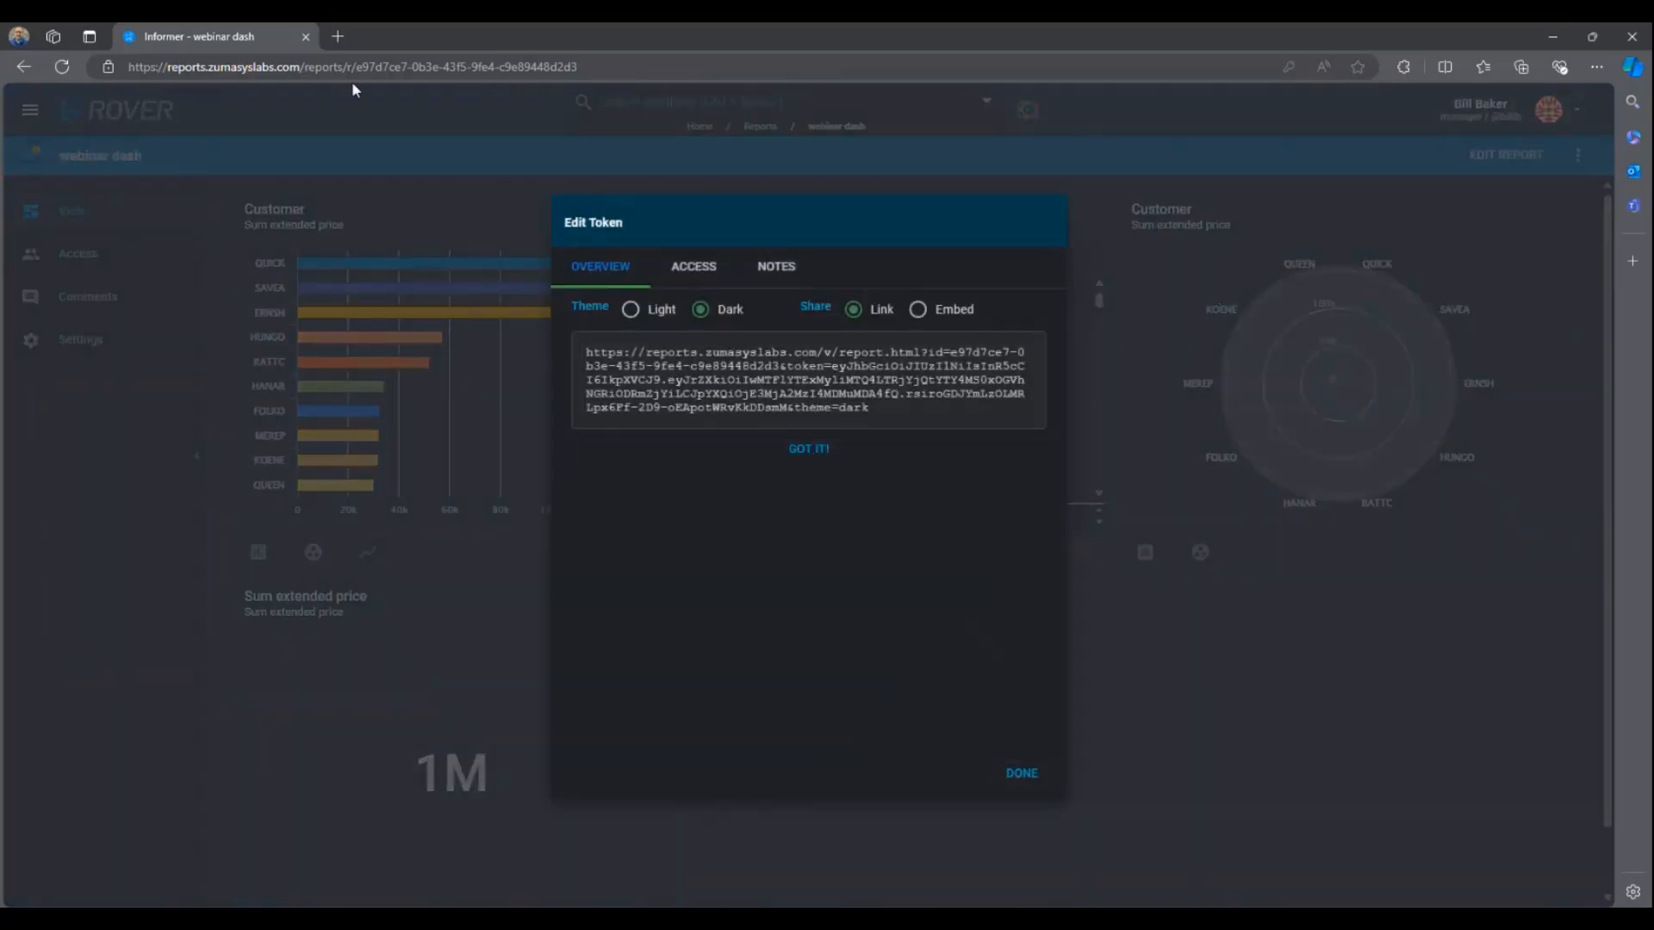
Step: Open the copied external link, including its access token, in a new browser tab
left_click(335, 37)
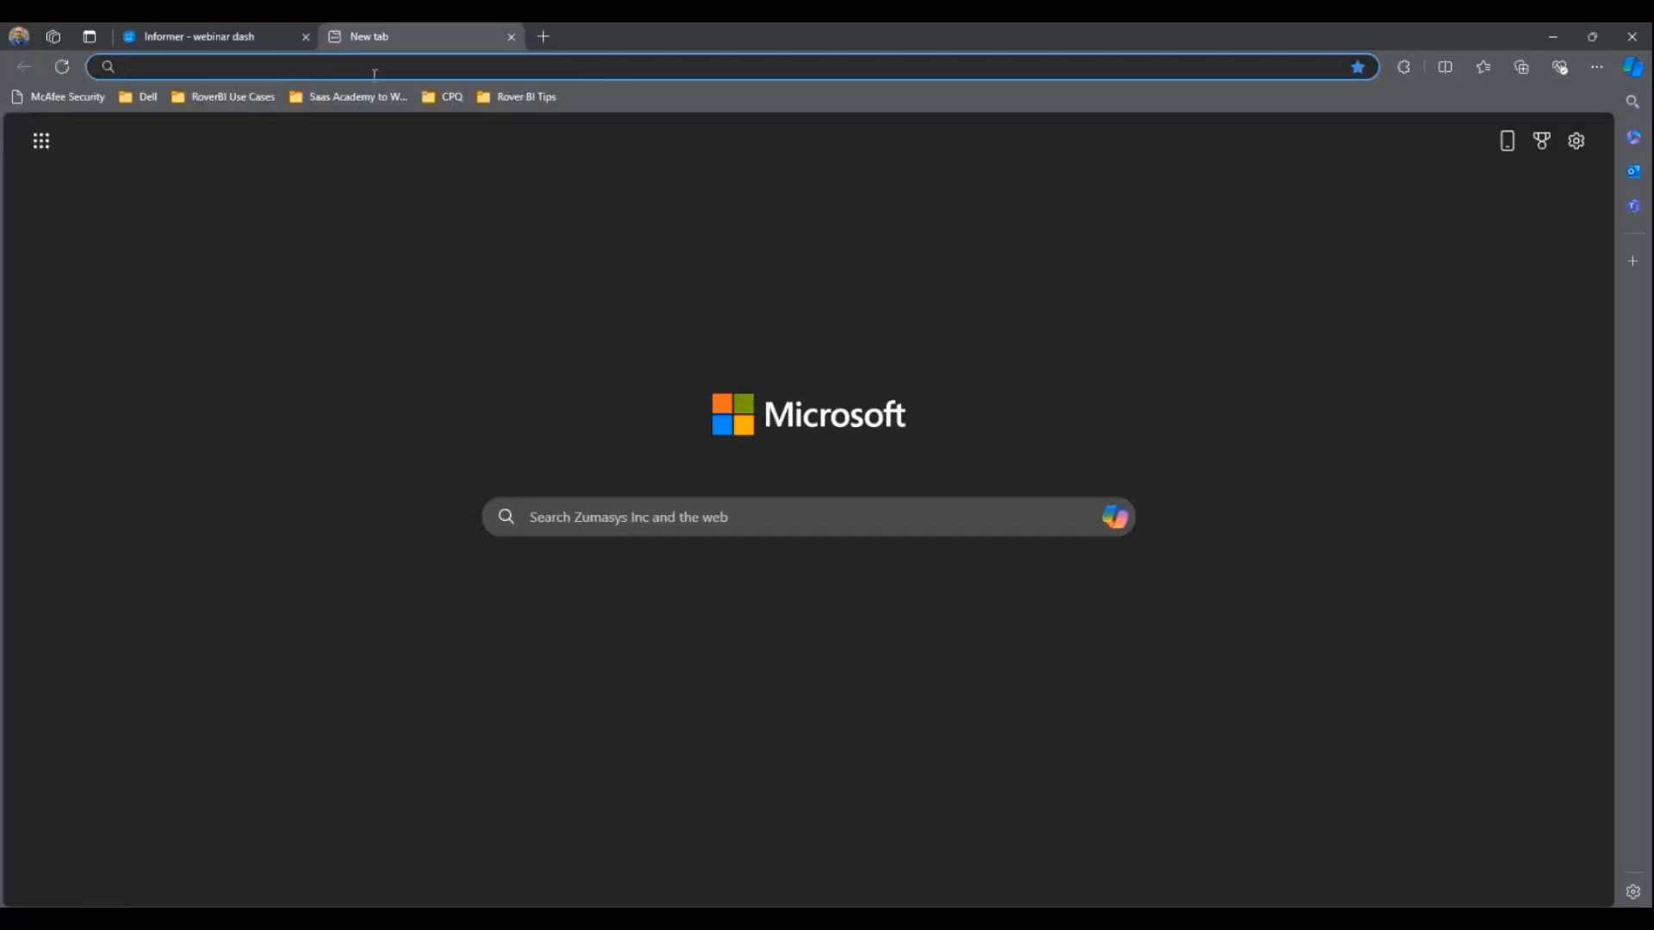
key("ctrl+v")
key("Return")
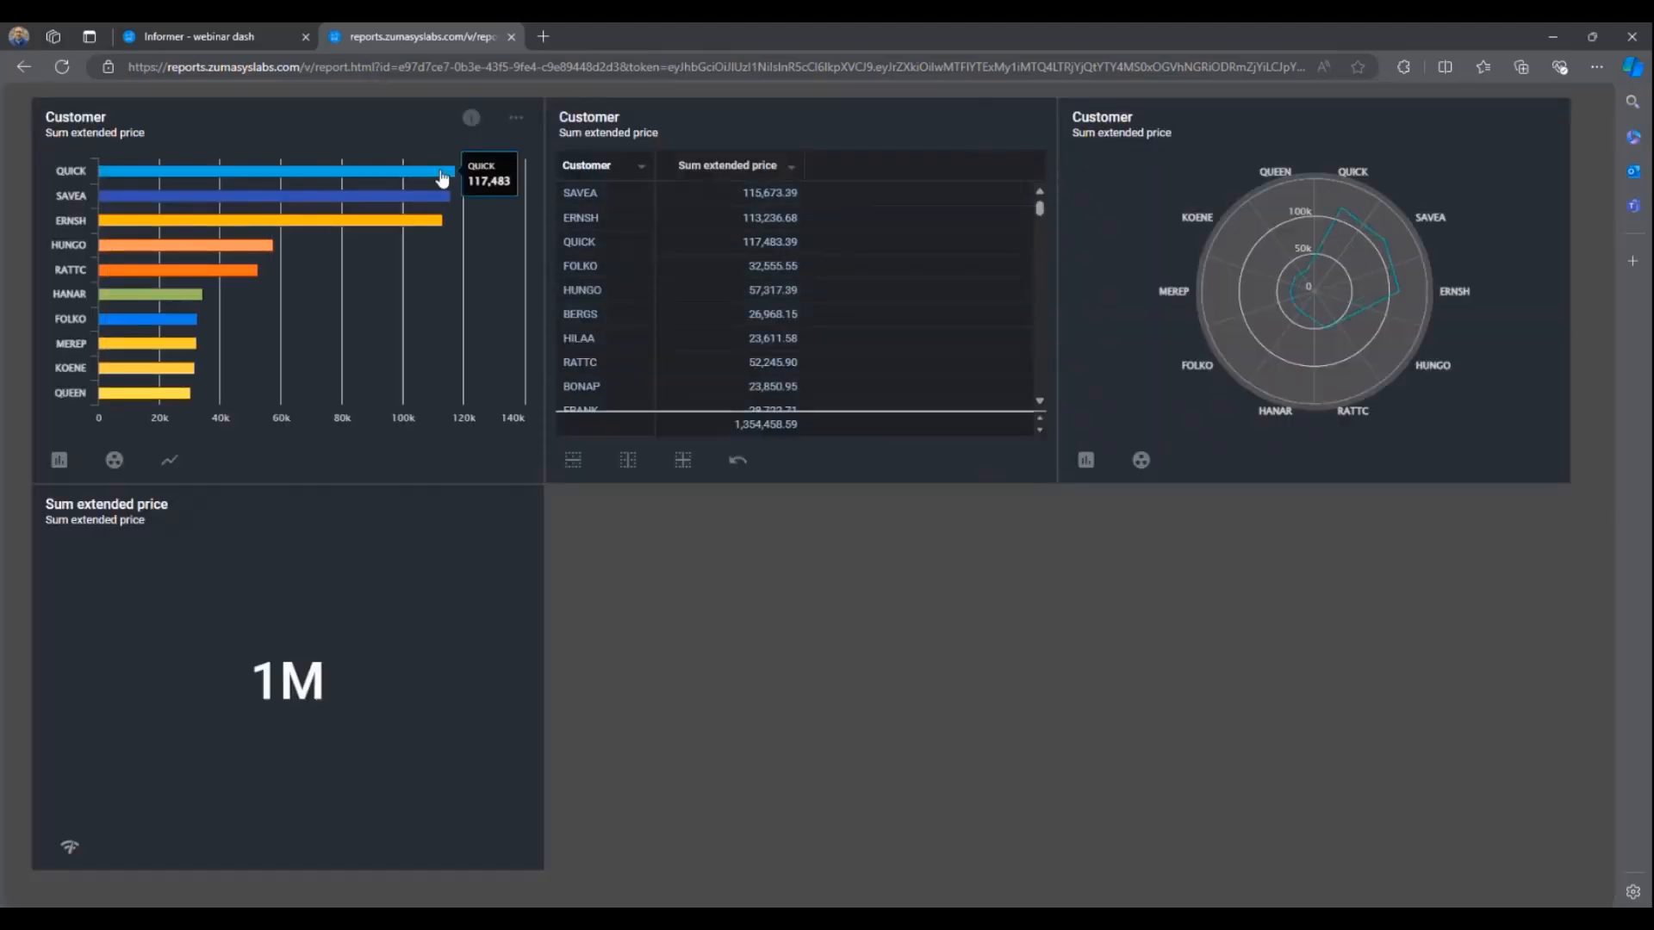
Step: Inspect the SAVEA order records and their export formats in the shared dashboard, and return to the report to finish the link dialog
left_click(760, 195)
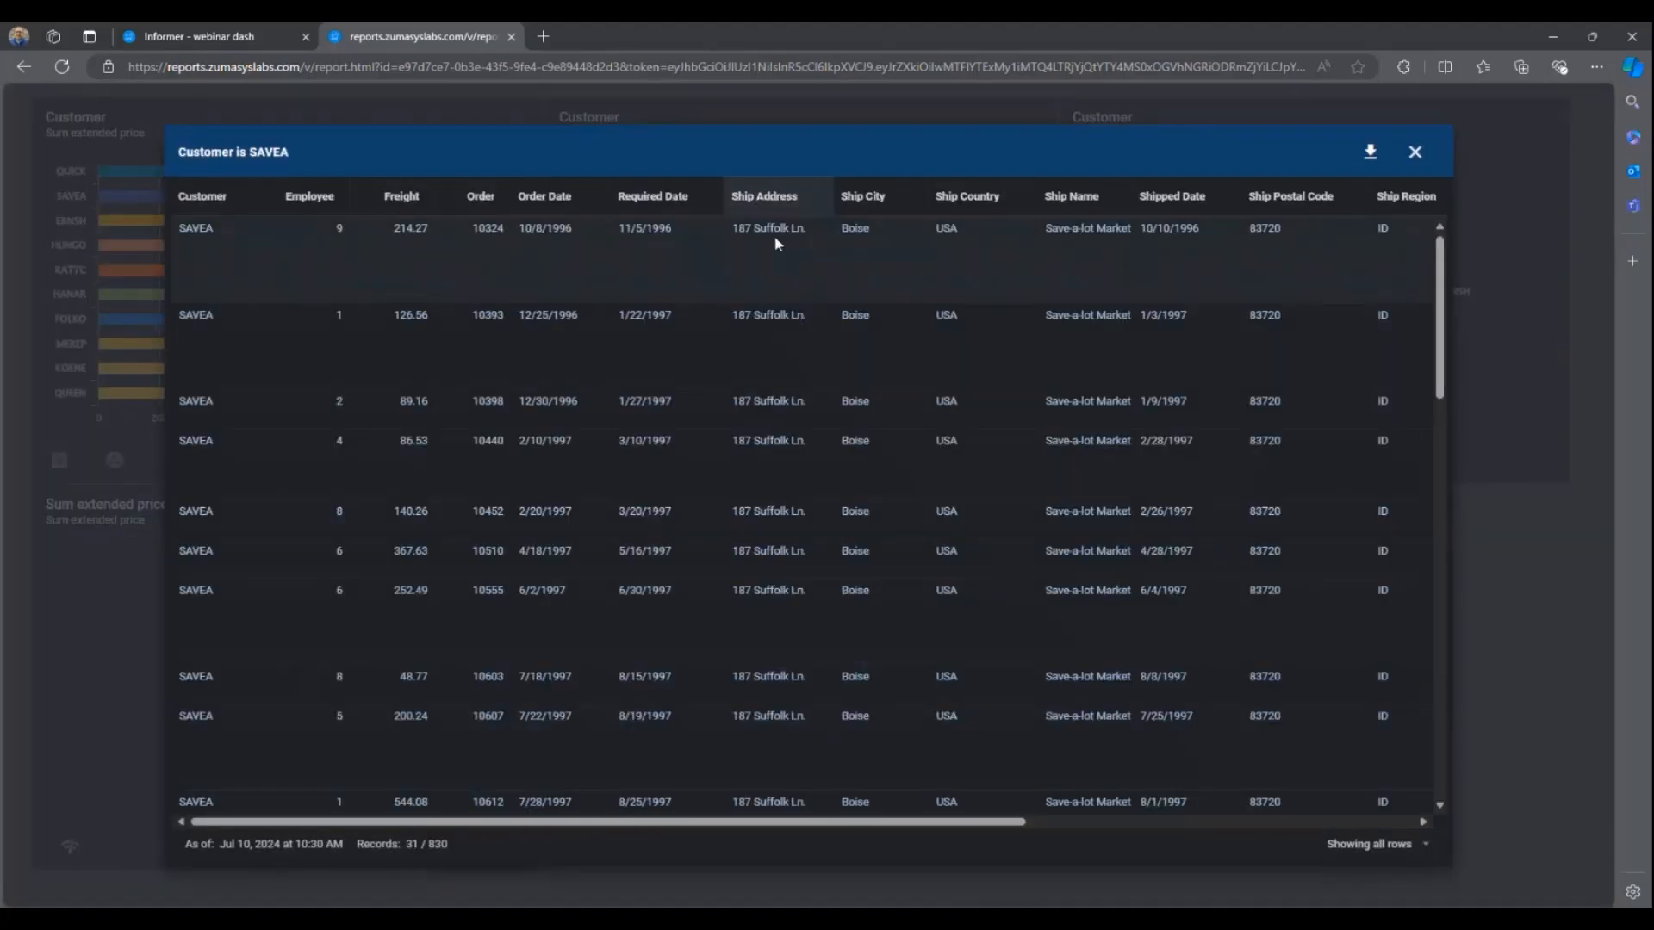
left_click(1368, 153)
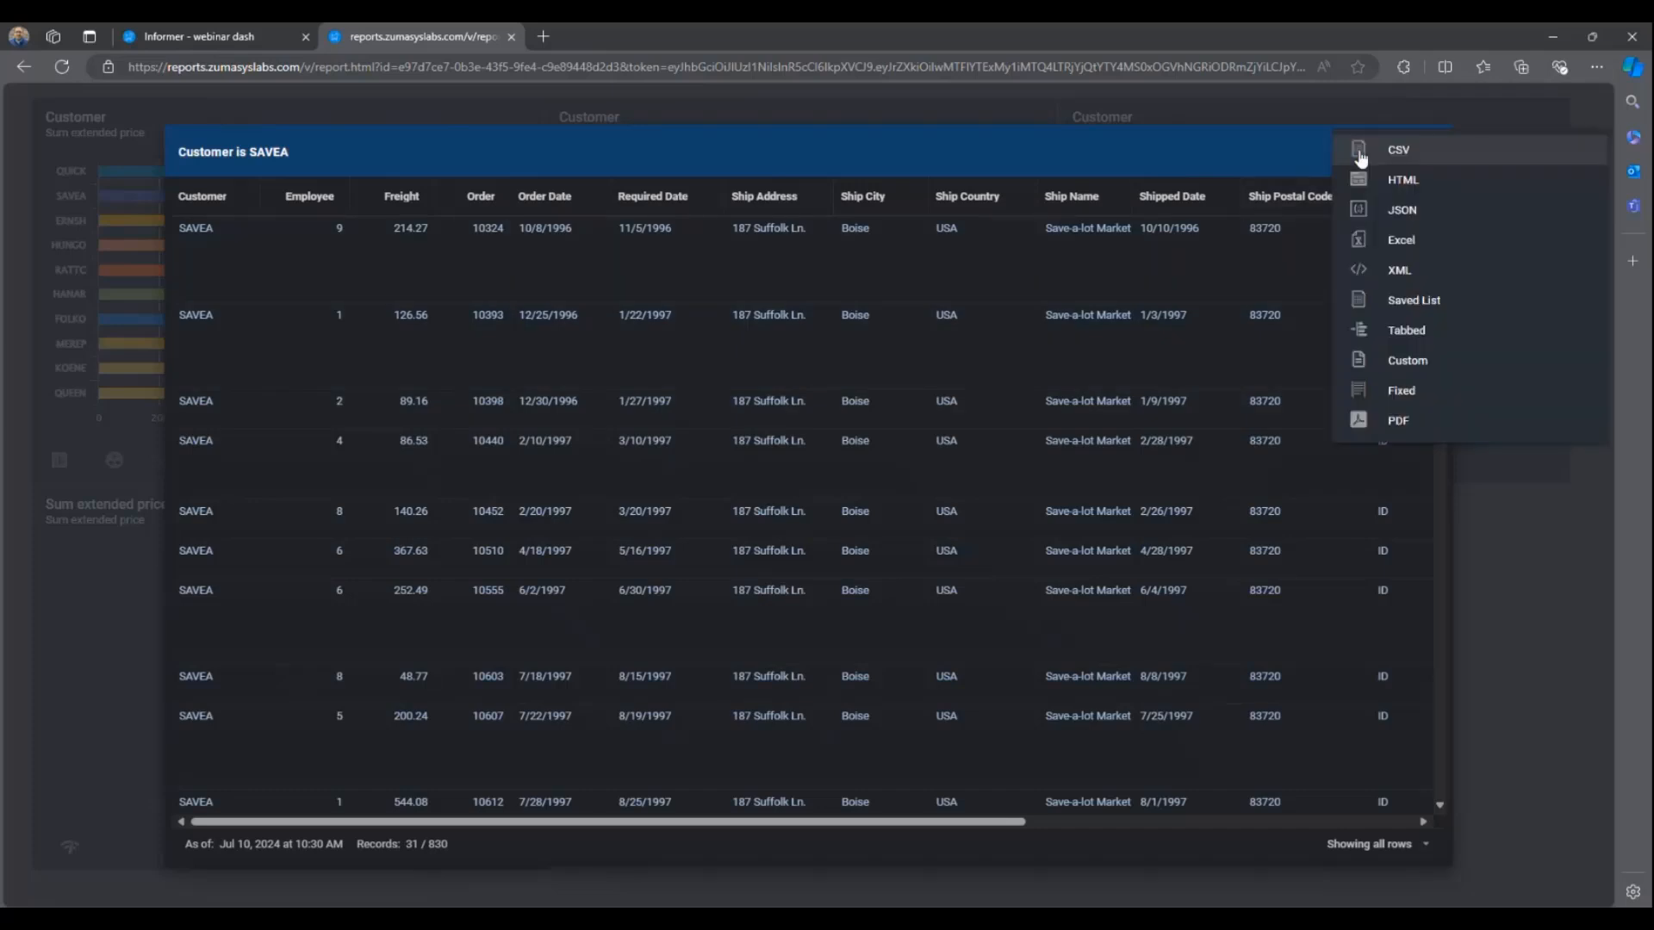
left_click(1450, 121)
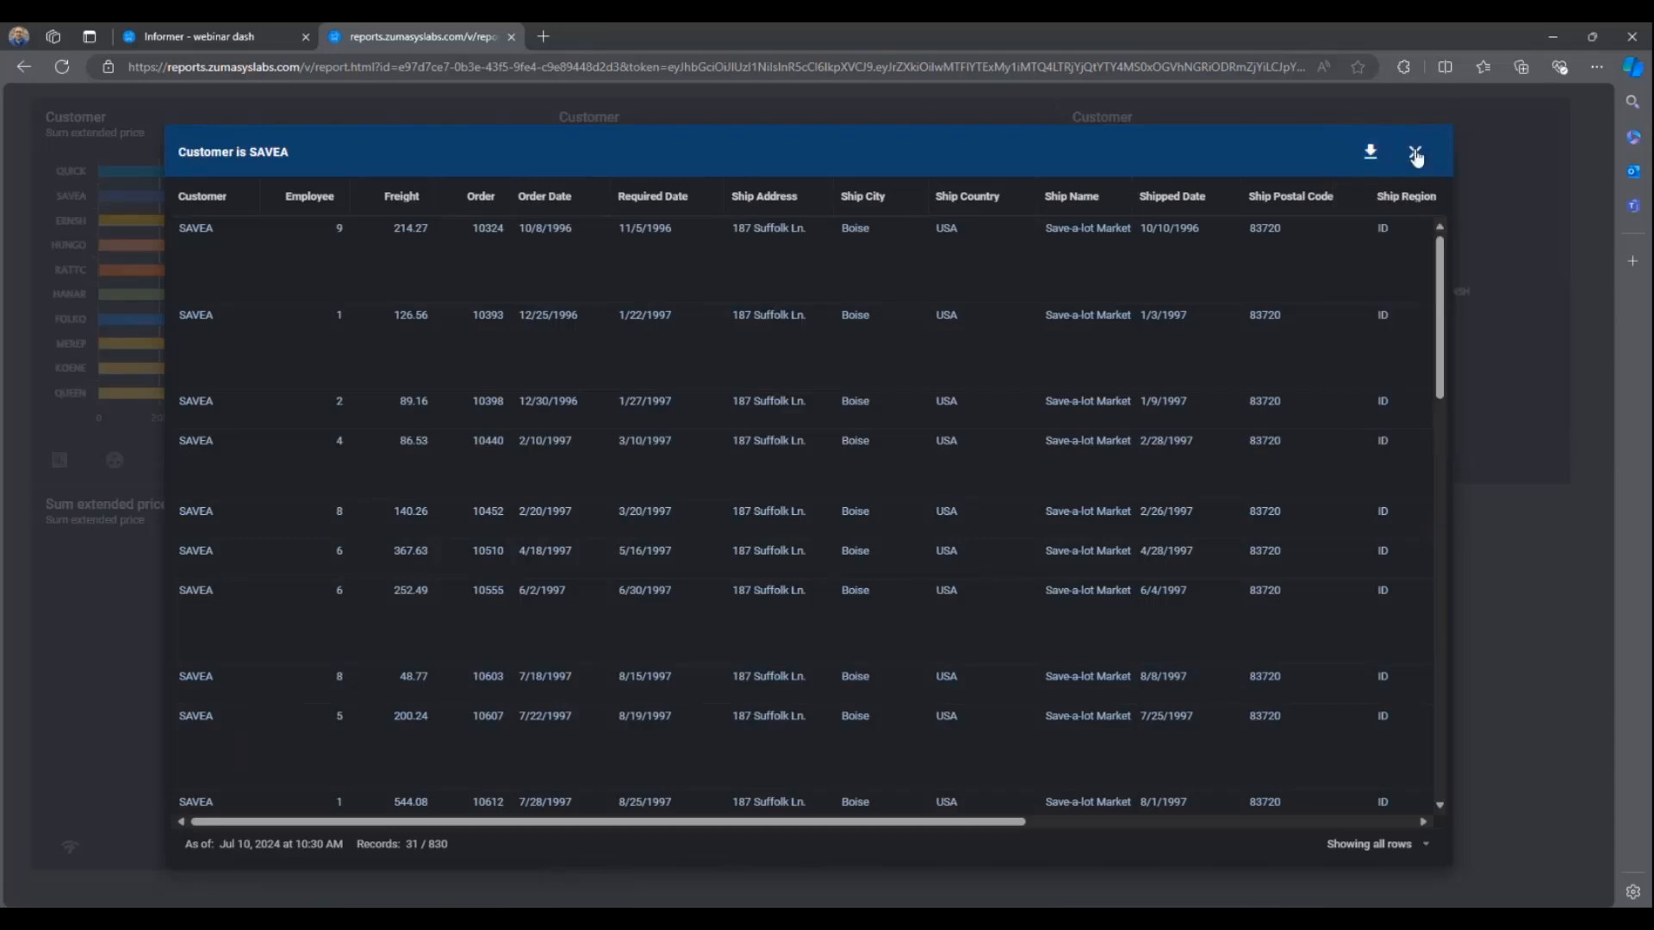
left_click(1415, 155)
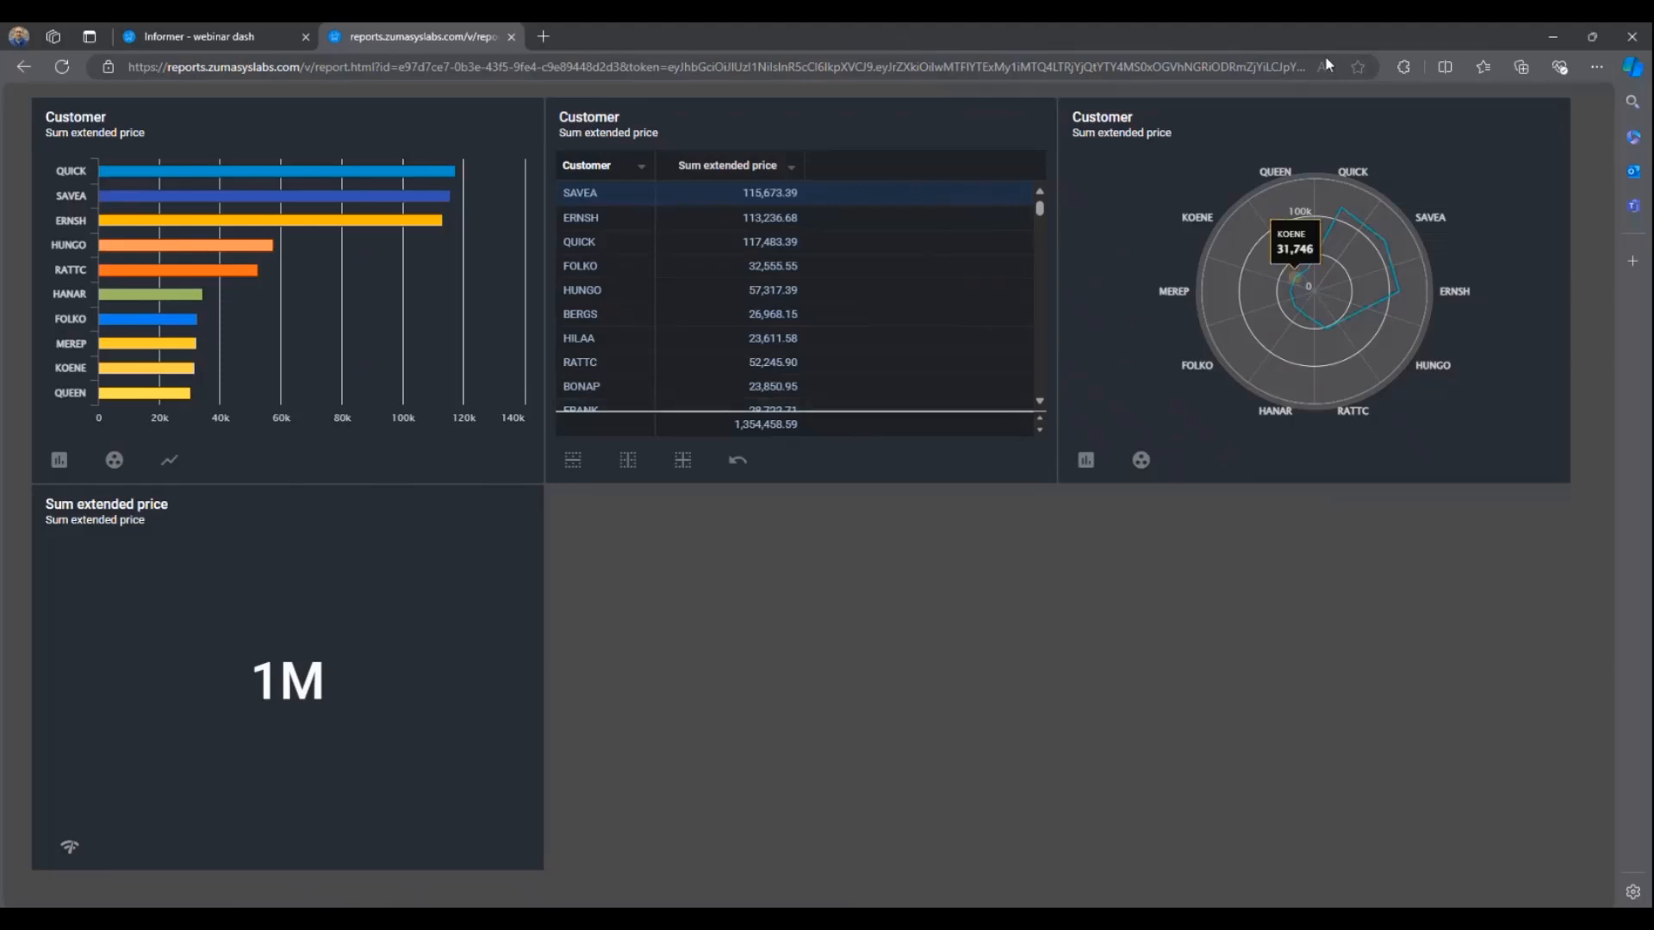
left_click(225, 36)
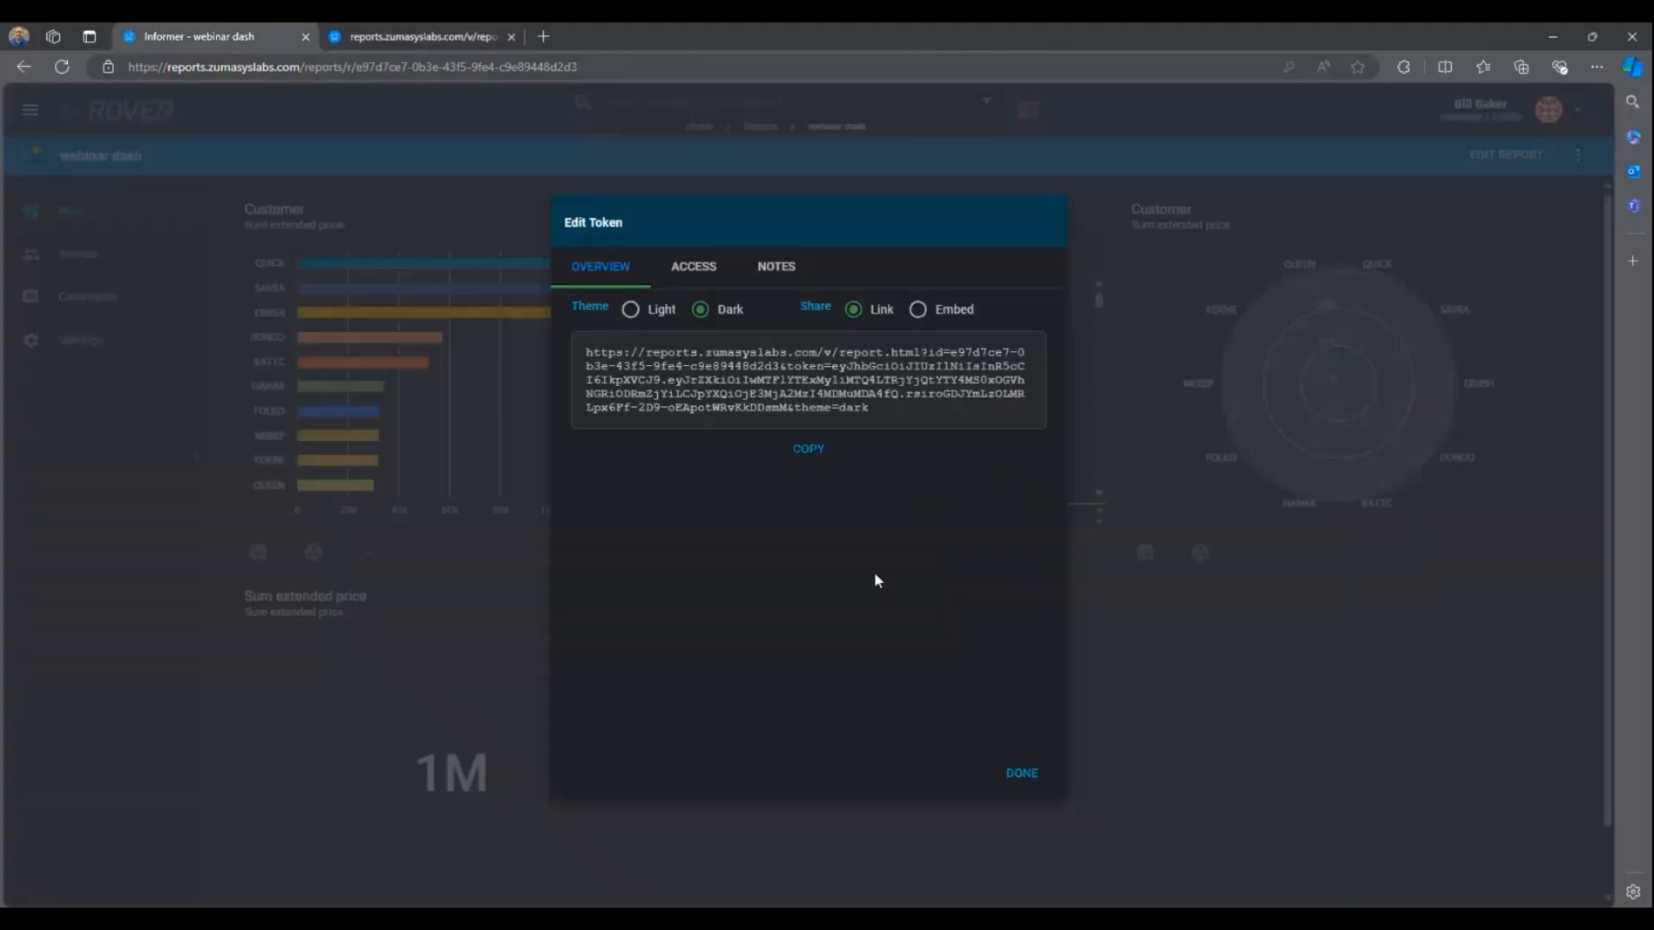
left_click(1022, 775)
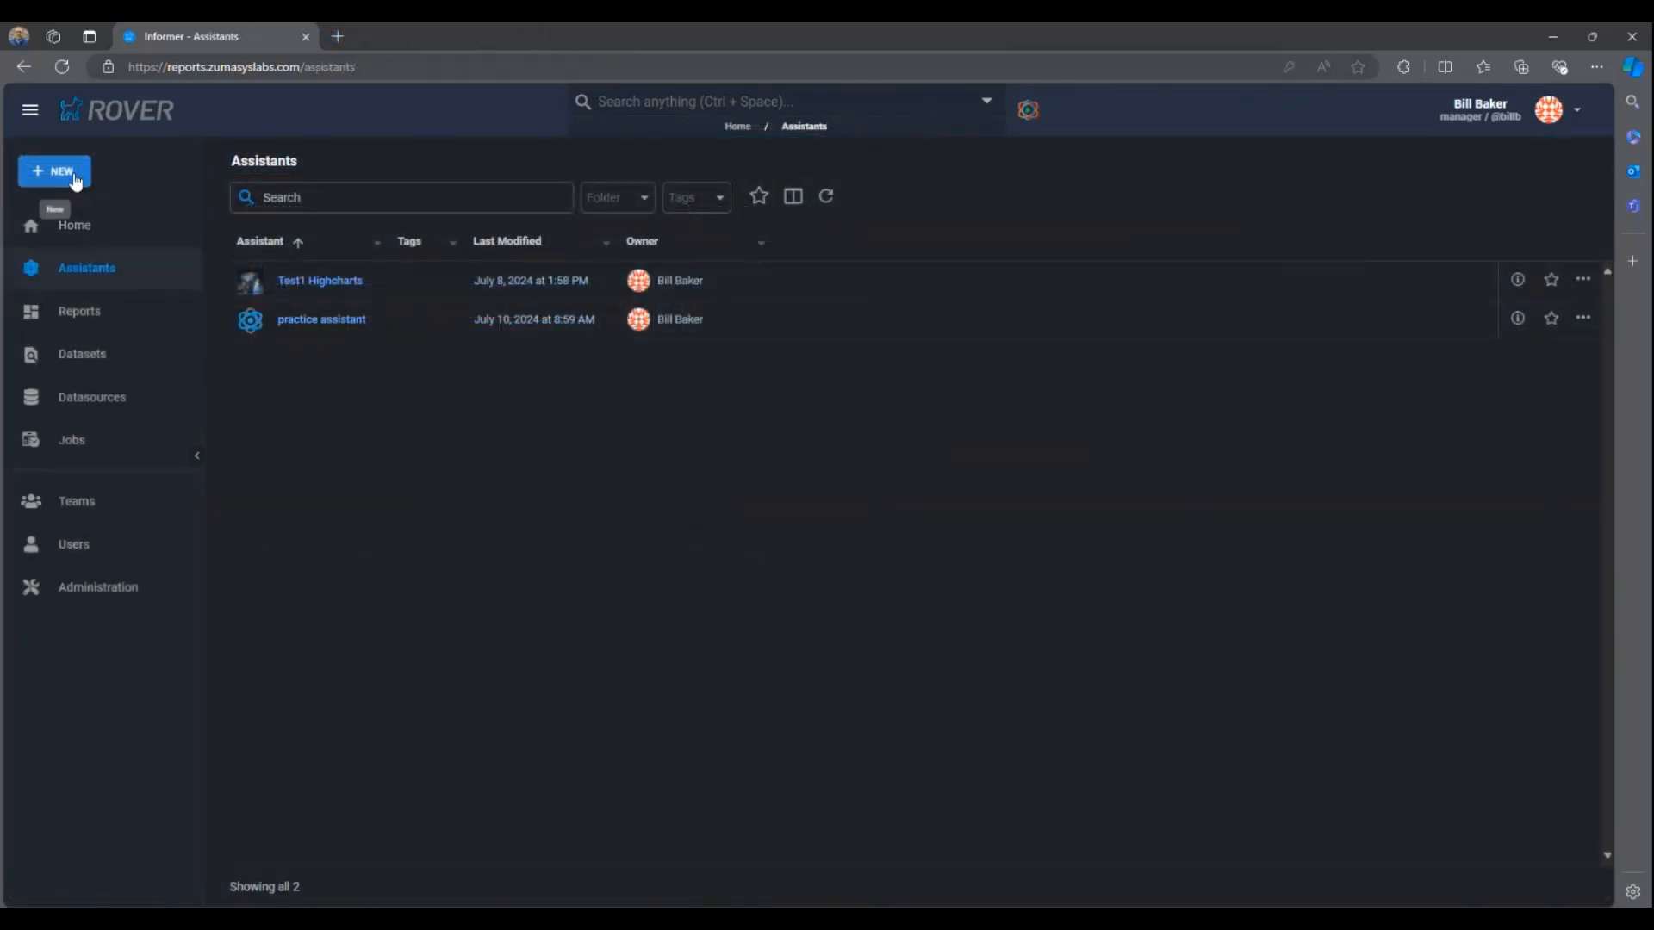
Step: Create a new assistant named "webinar assistant"
left_click(75, 176)
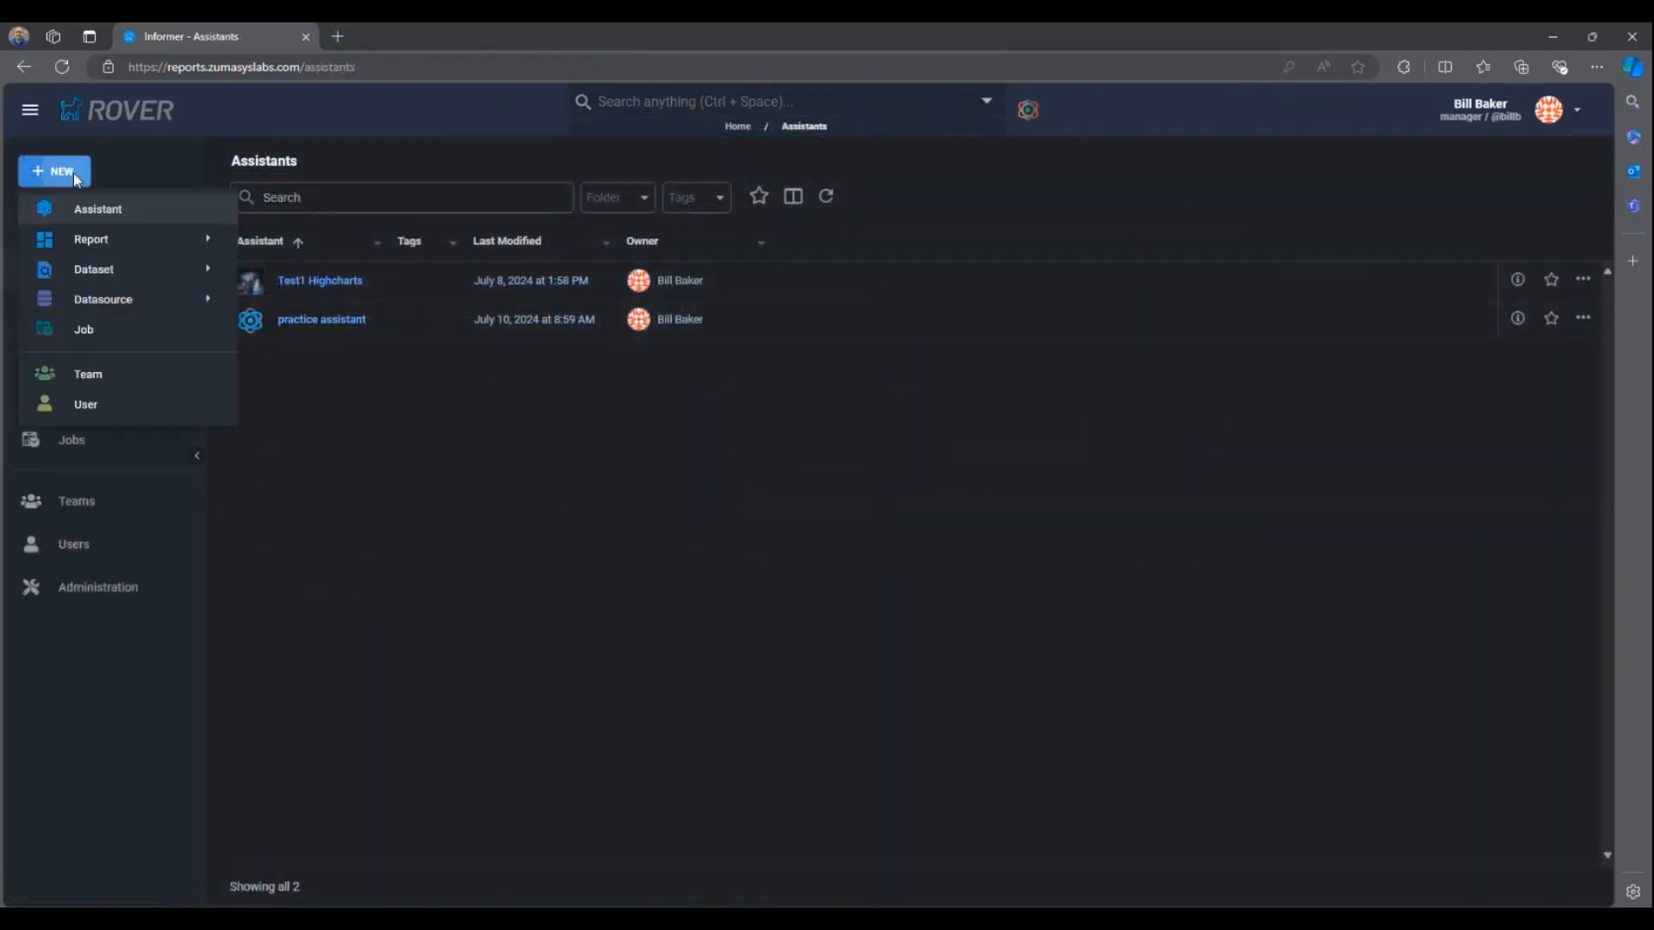
left_click(119, 211)
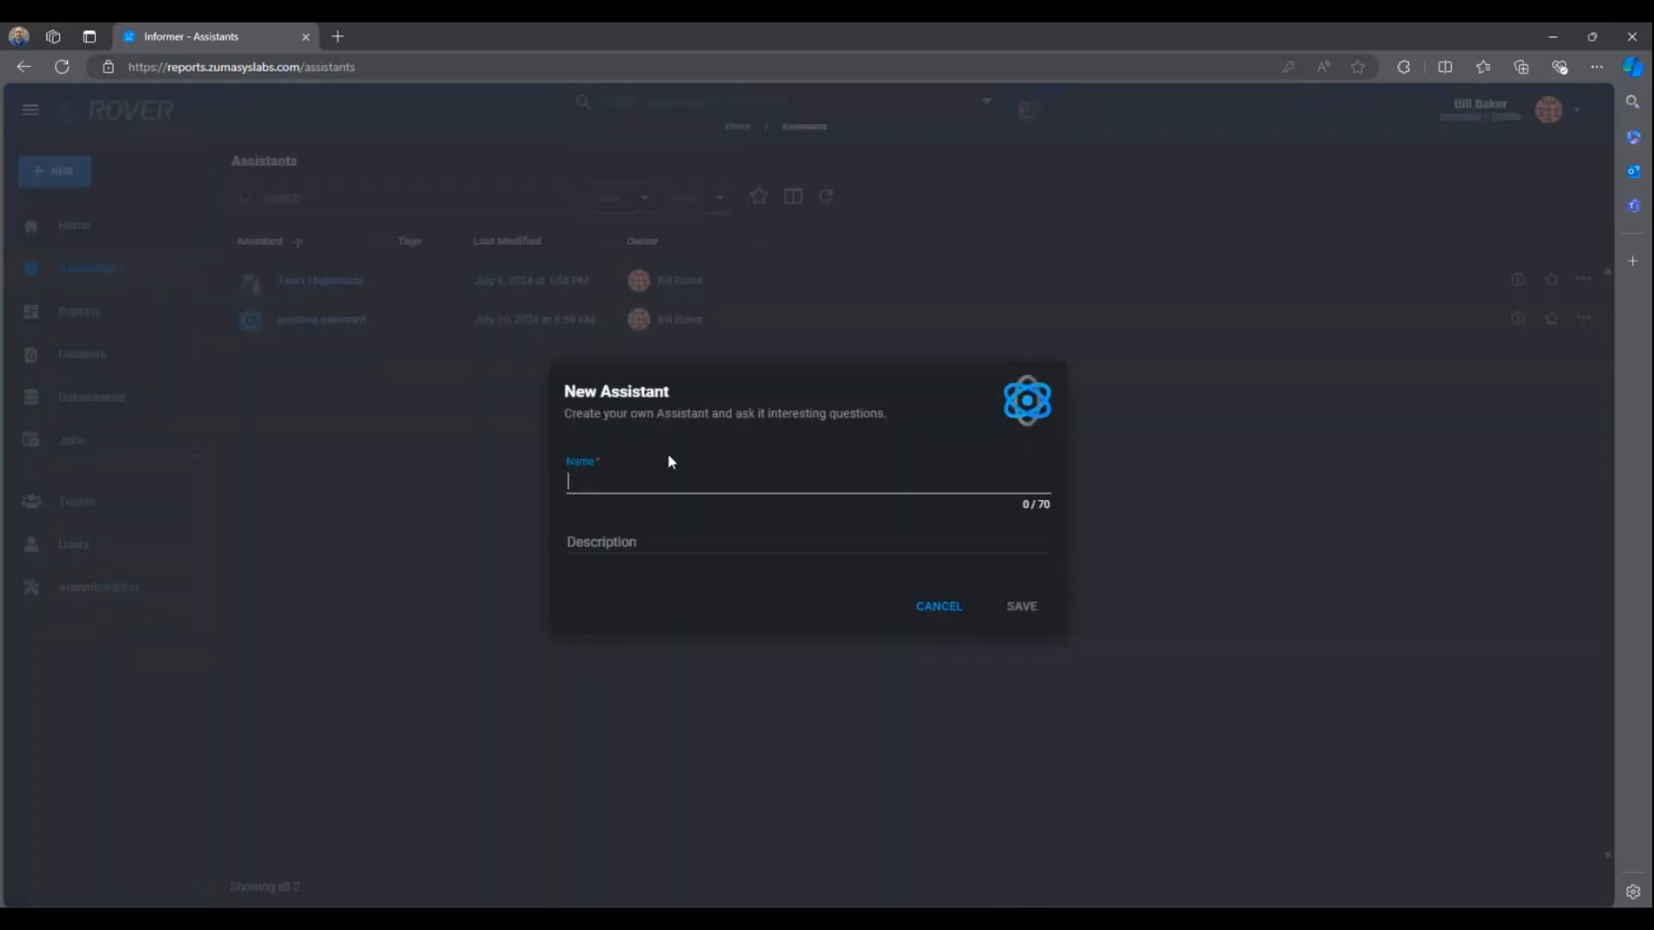
type("webd")
key("BackSpace")
type("inar assistant")
left_click(1006, 606)
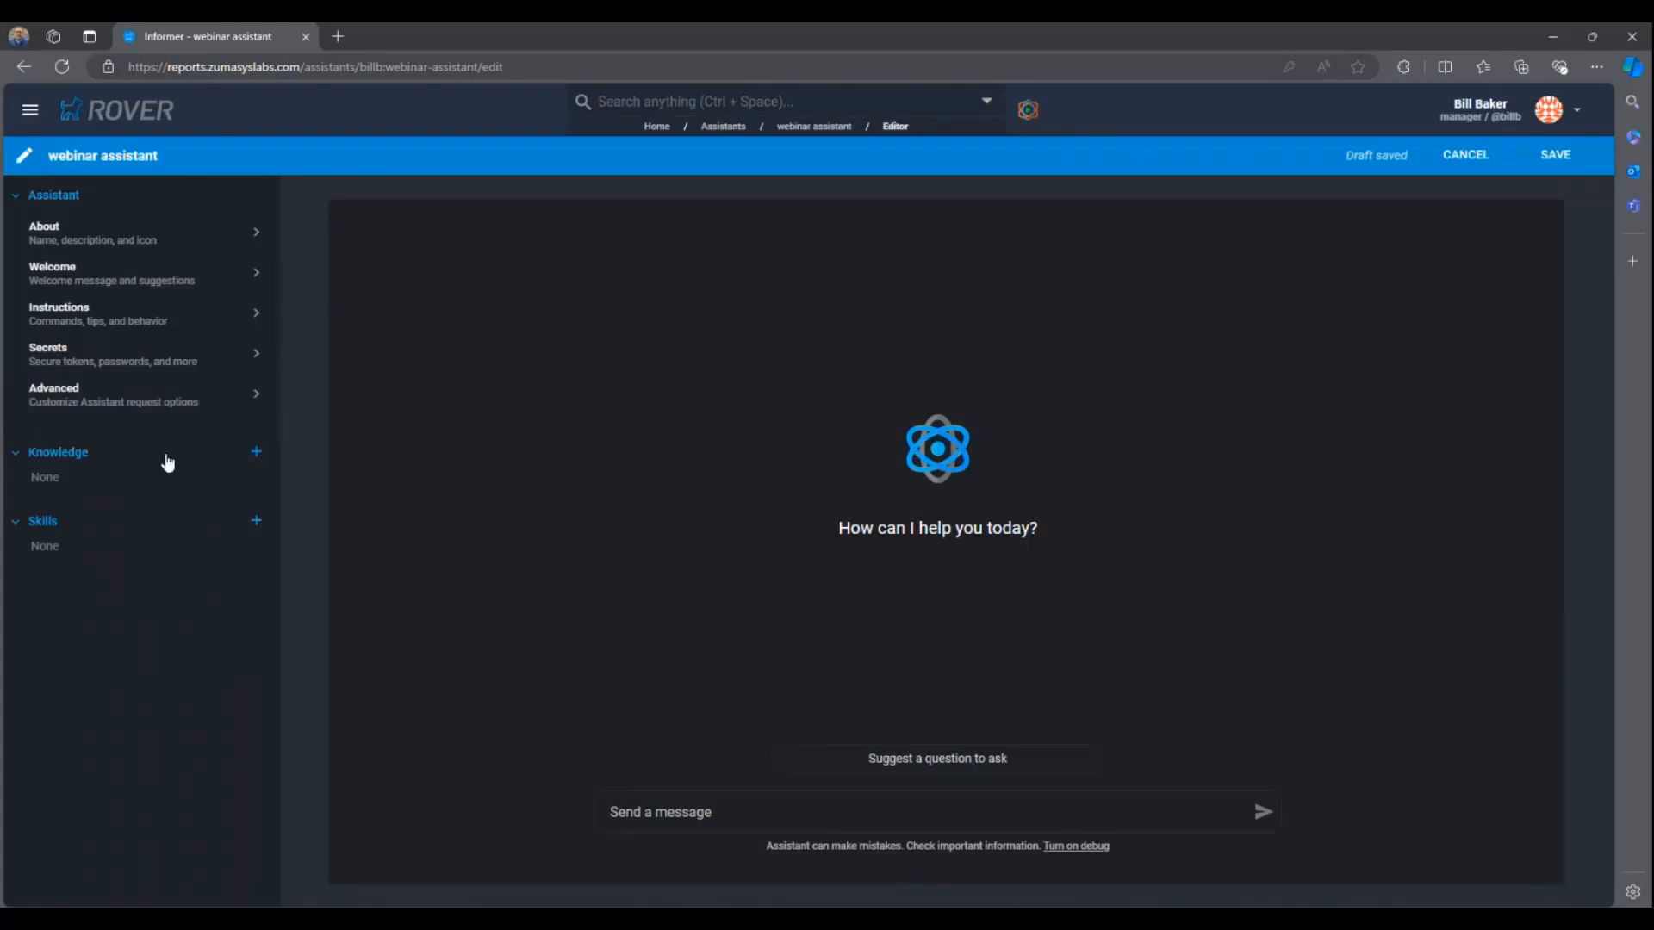
Step: Add the Highcharts skill to the webinar assistant
left_click(257, 522)
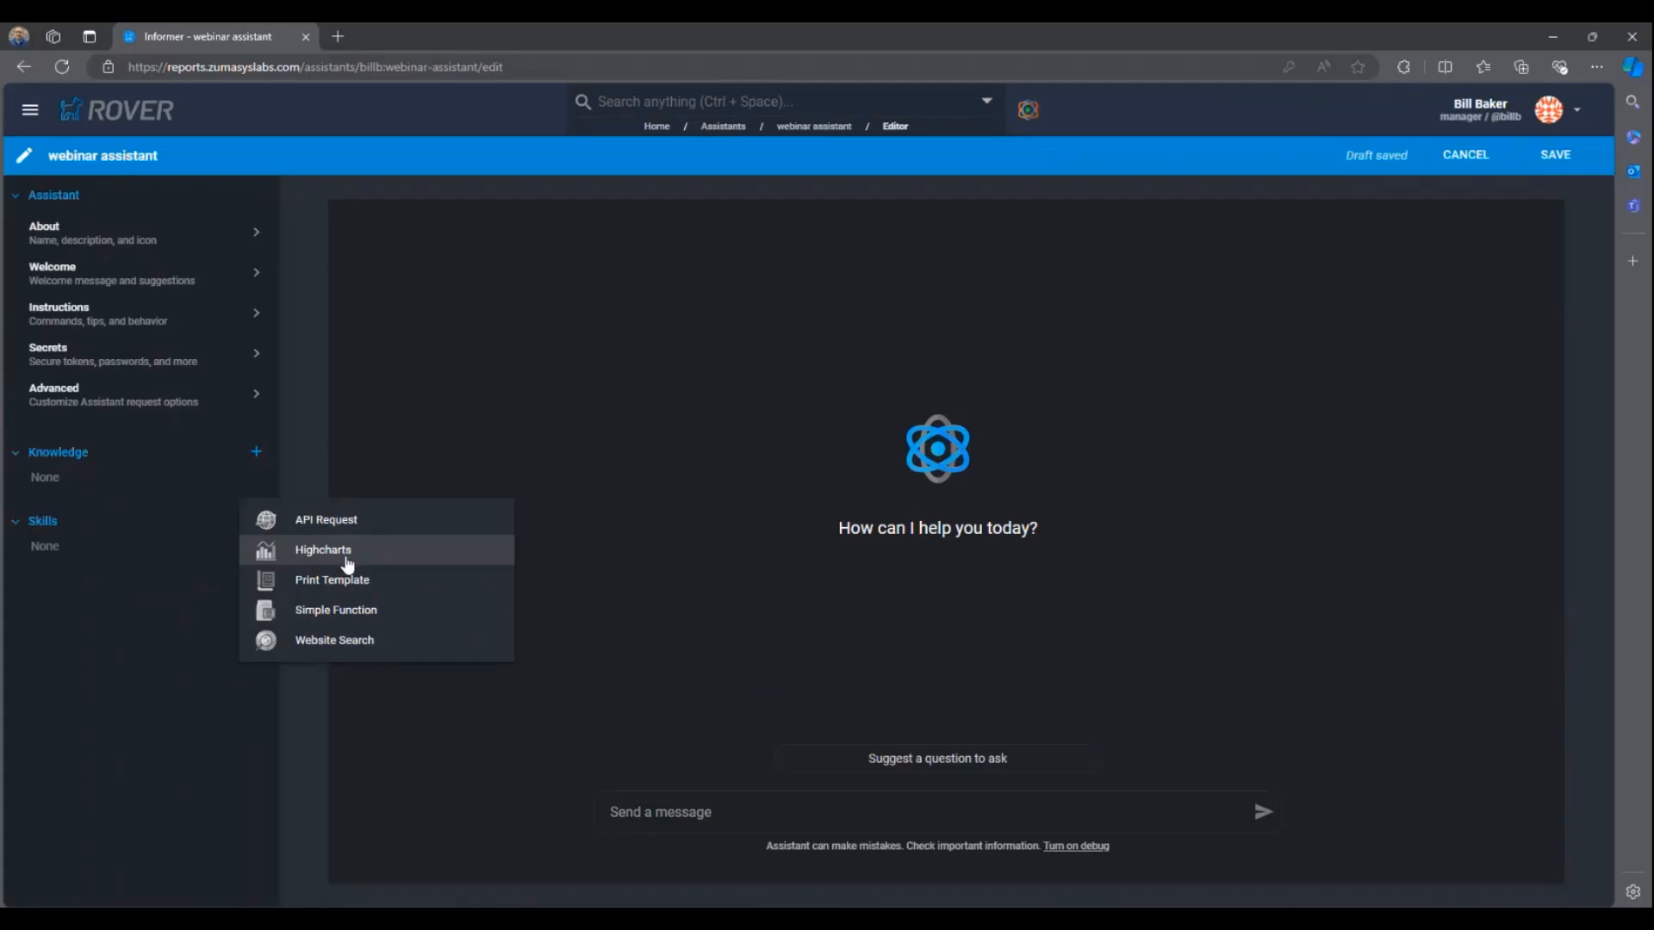
left_click(348, 562)
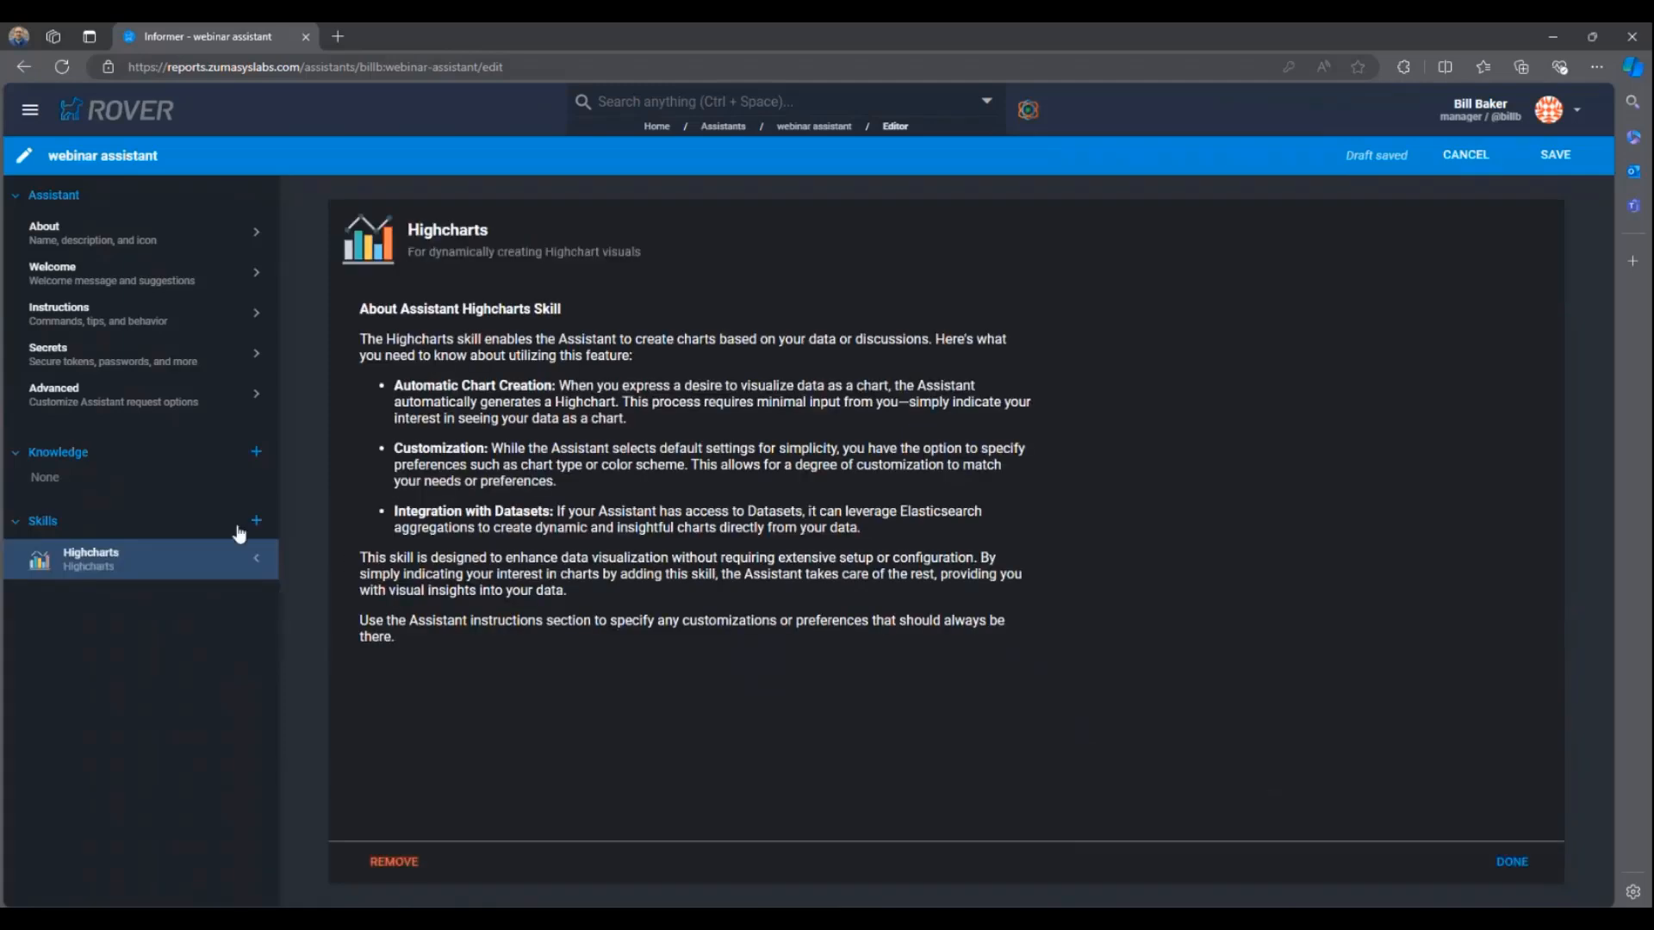
left_click(1512, 862)
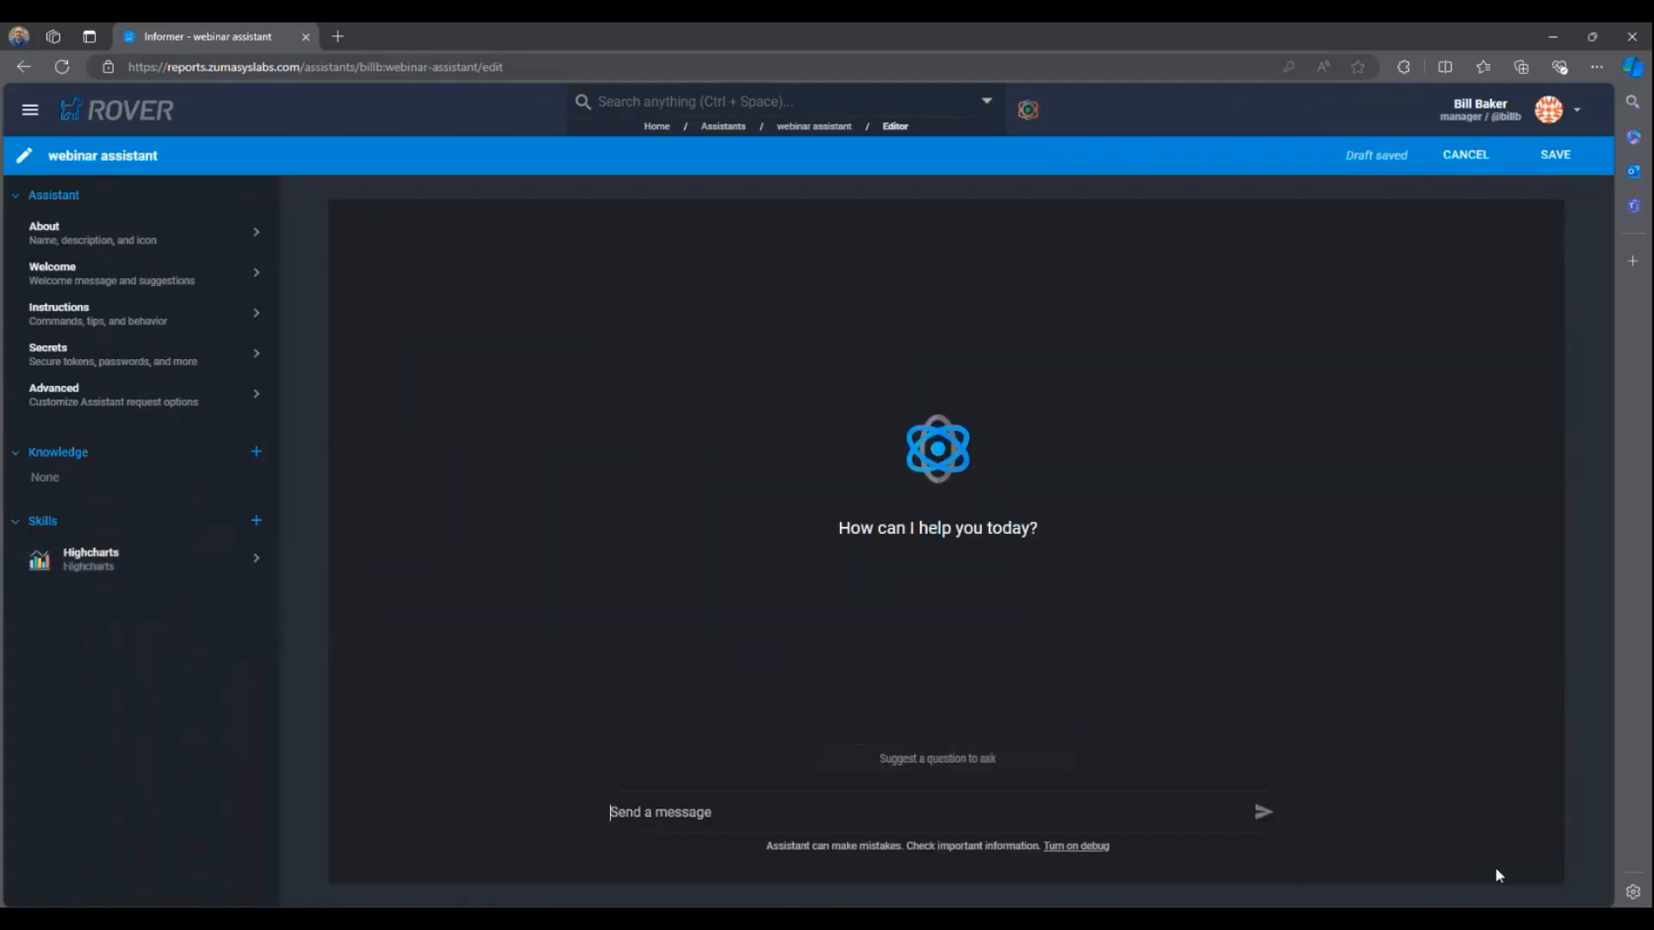
Step: Add the webinar orders dataset to the assistant's knowledge
left_click(256, 455)
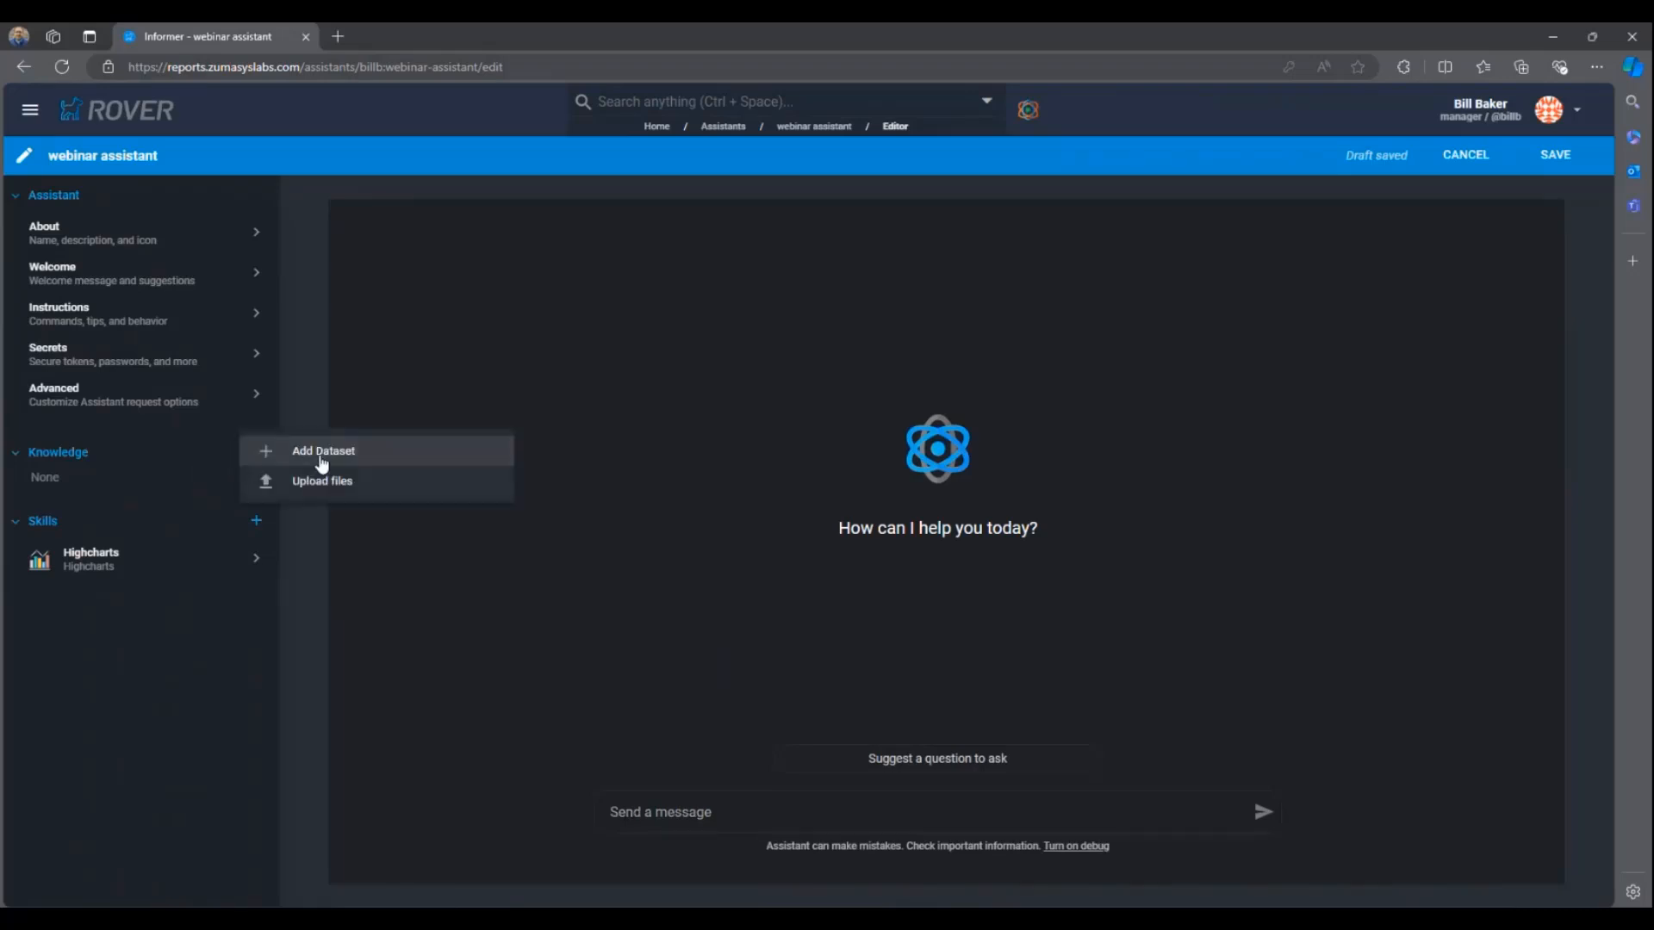
left_click(323, 452)
type("orders")
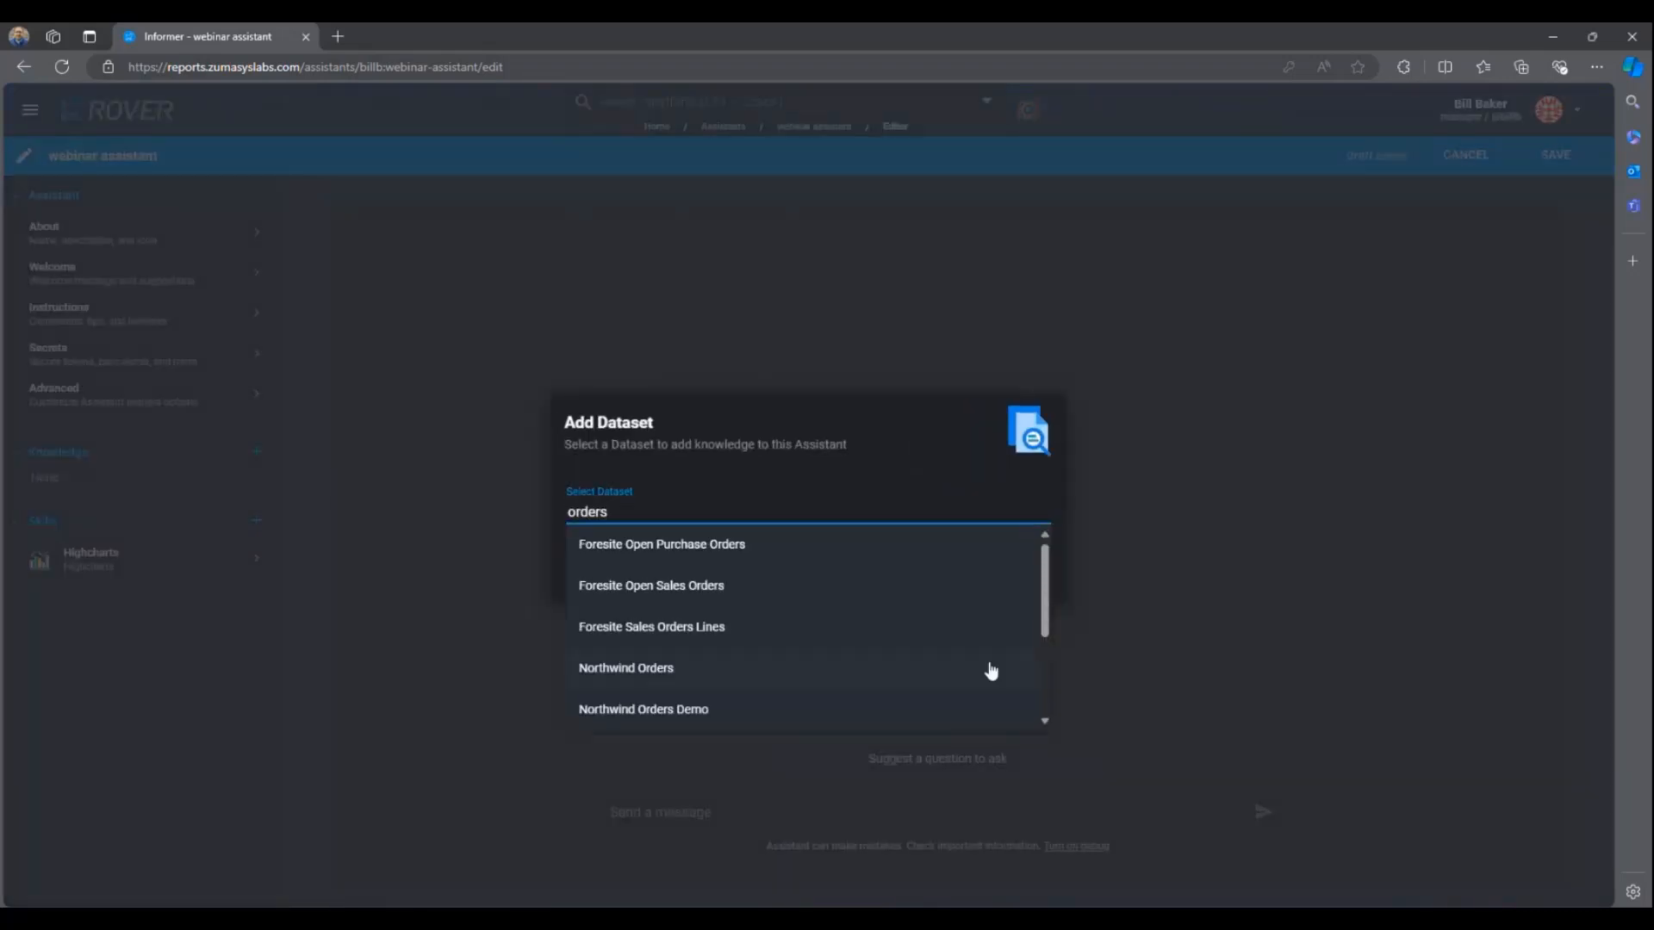
scroll(986, 663, "down", 5)
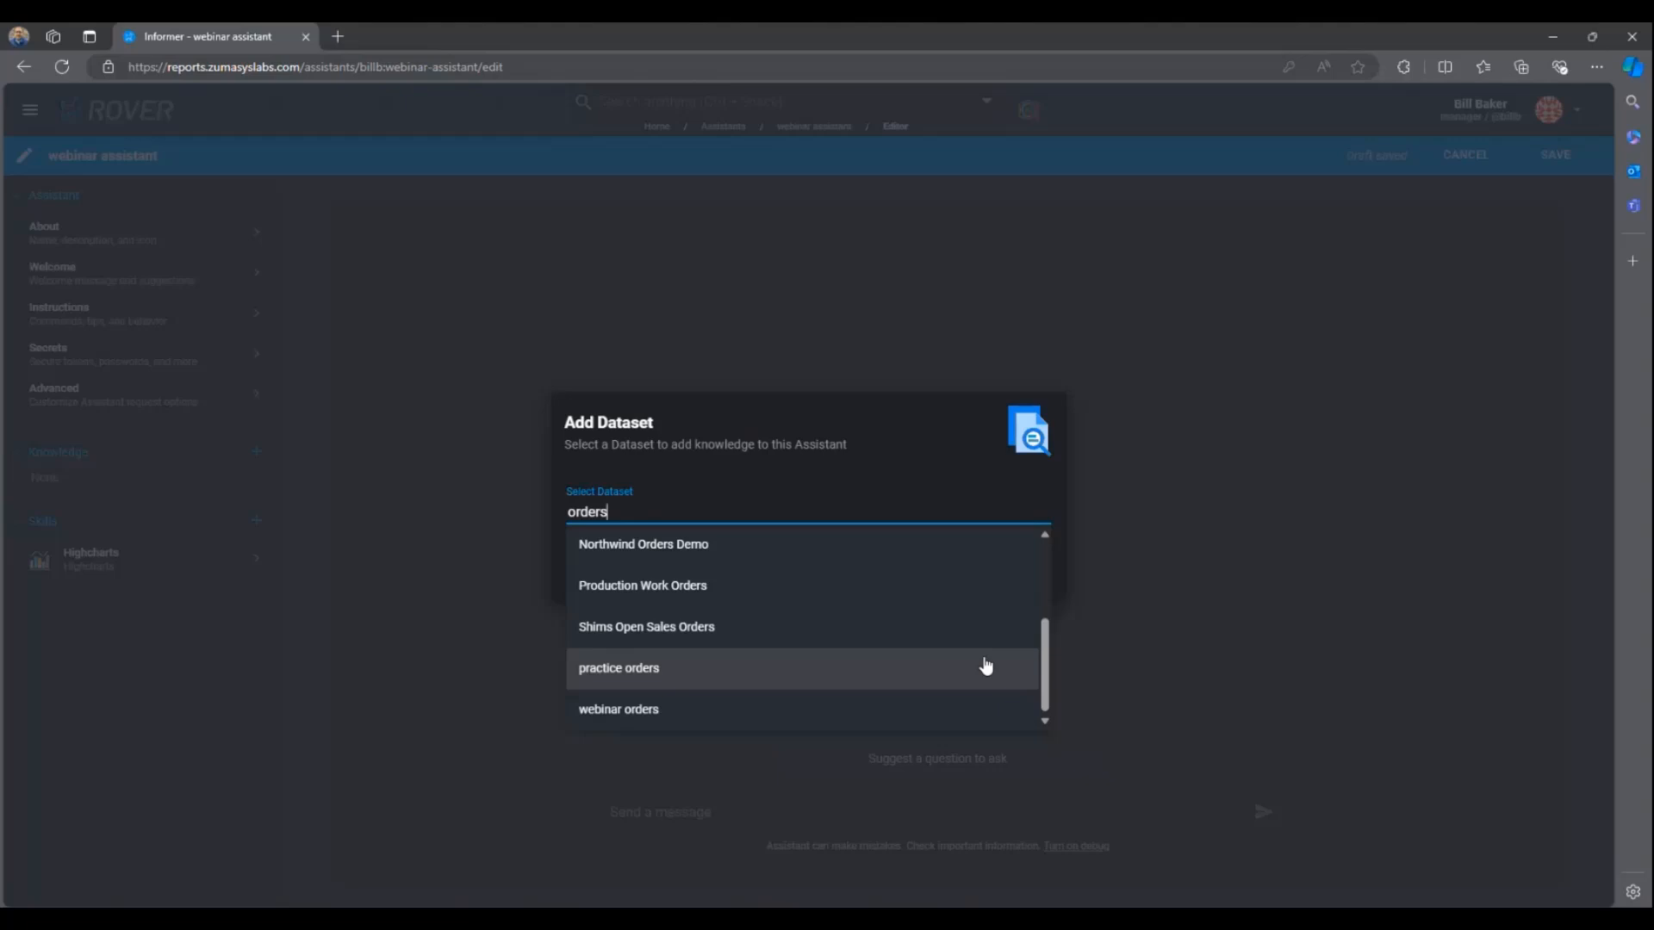
left_click(875, 709)
left_click(1021, 576)
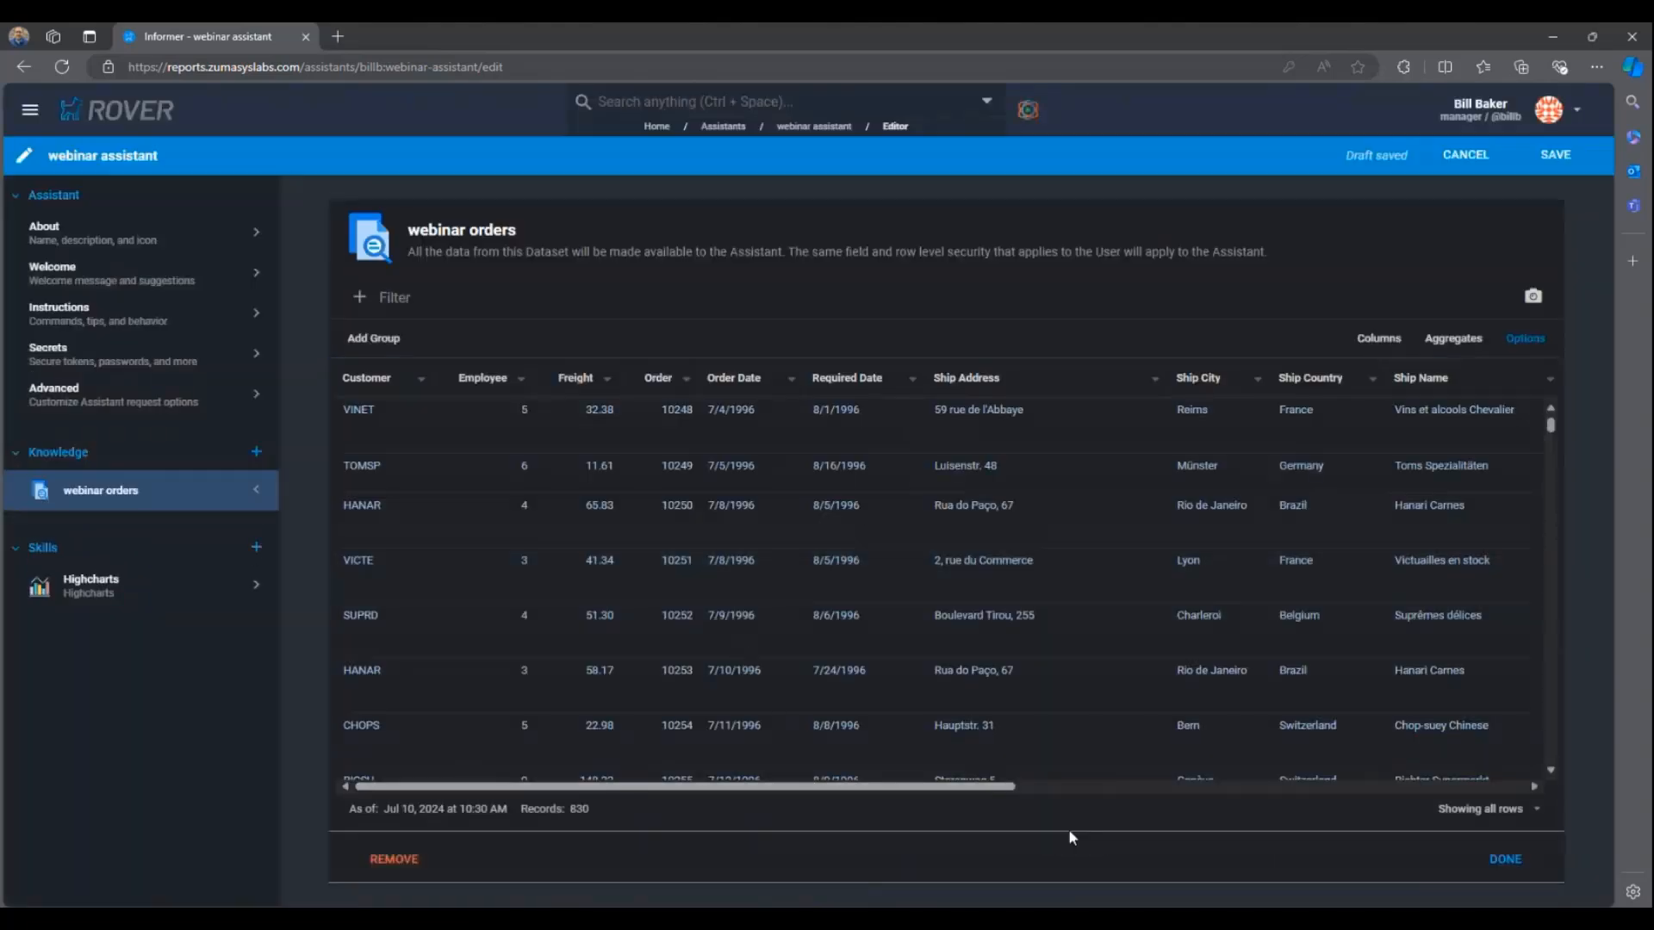
left_click(1505, 859)
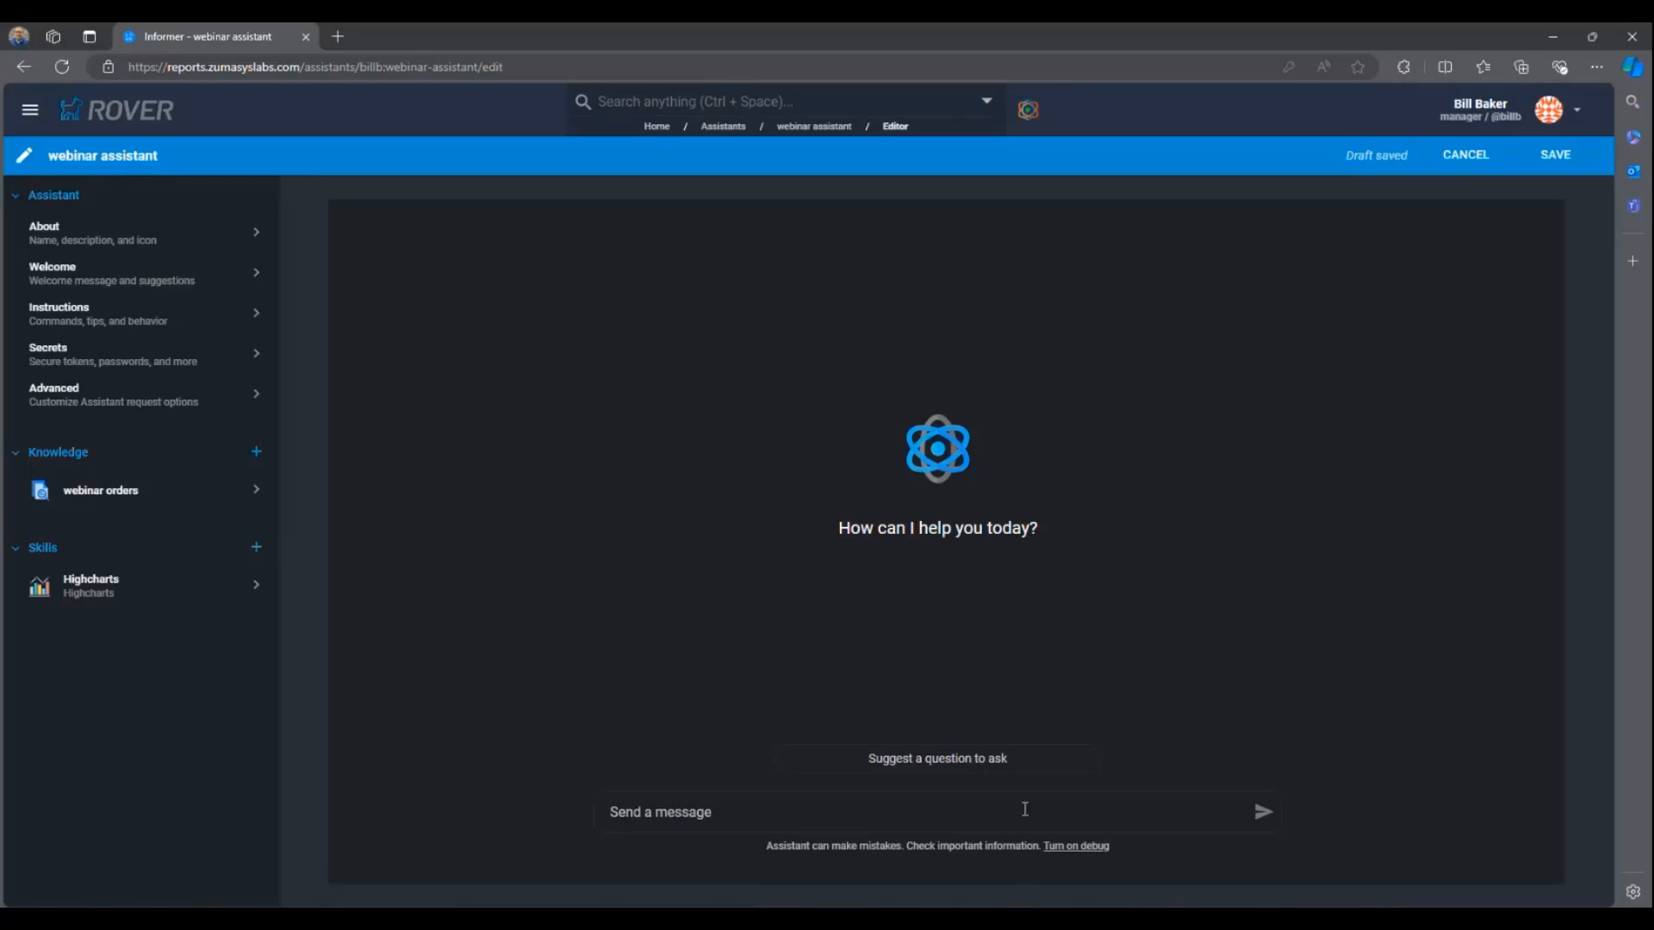
Step: Ask the assistant "please make a chart of 1996 orders by customer with the ext value"
type("please make a cha")
type("rt of ")
type("1996 orders")
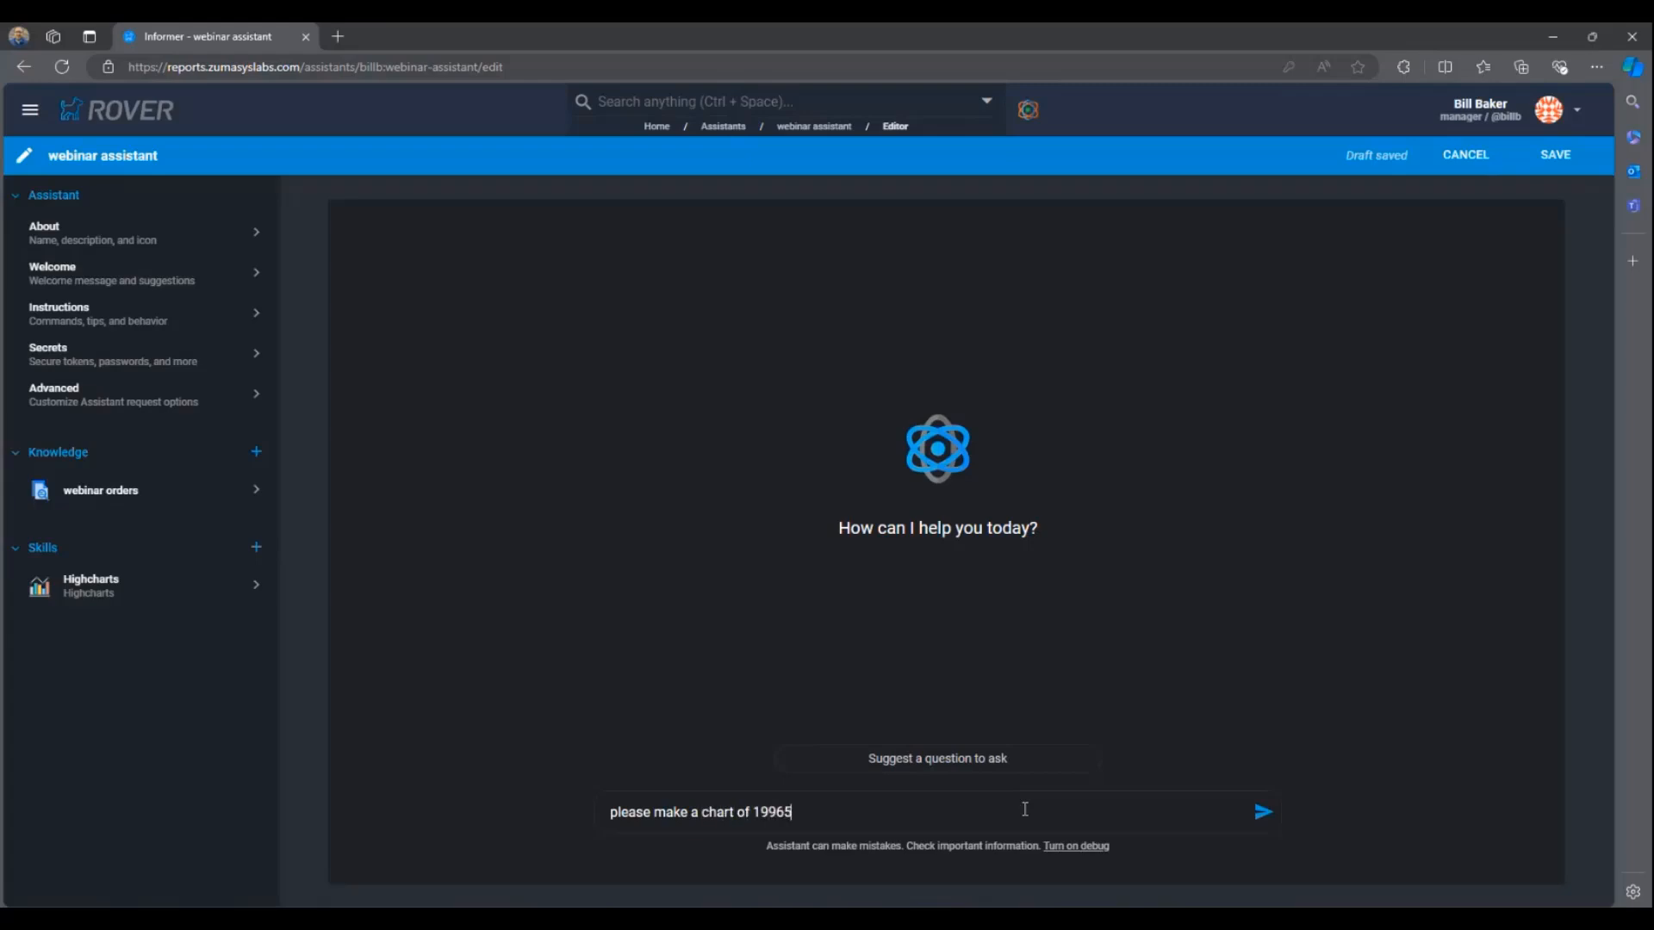
type(" by customer")
type(" with hy")
key("BackSpace")
key("BackSpace")
type("the ")
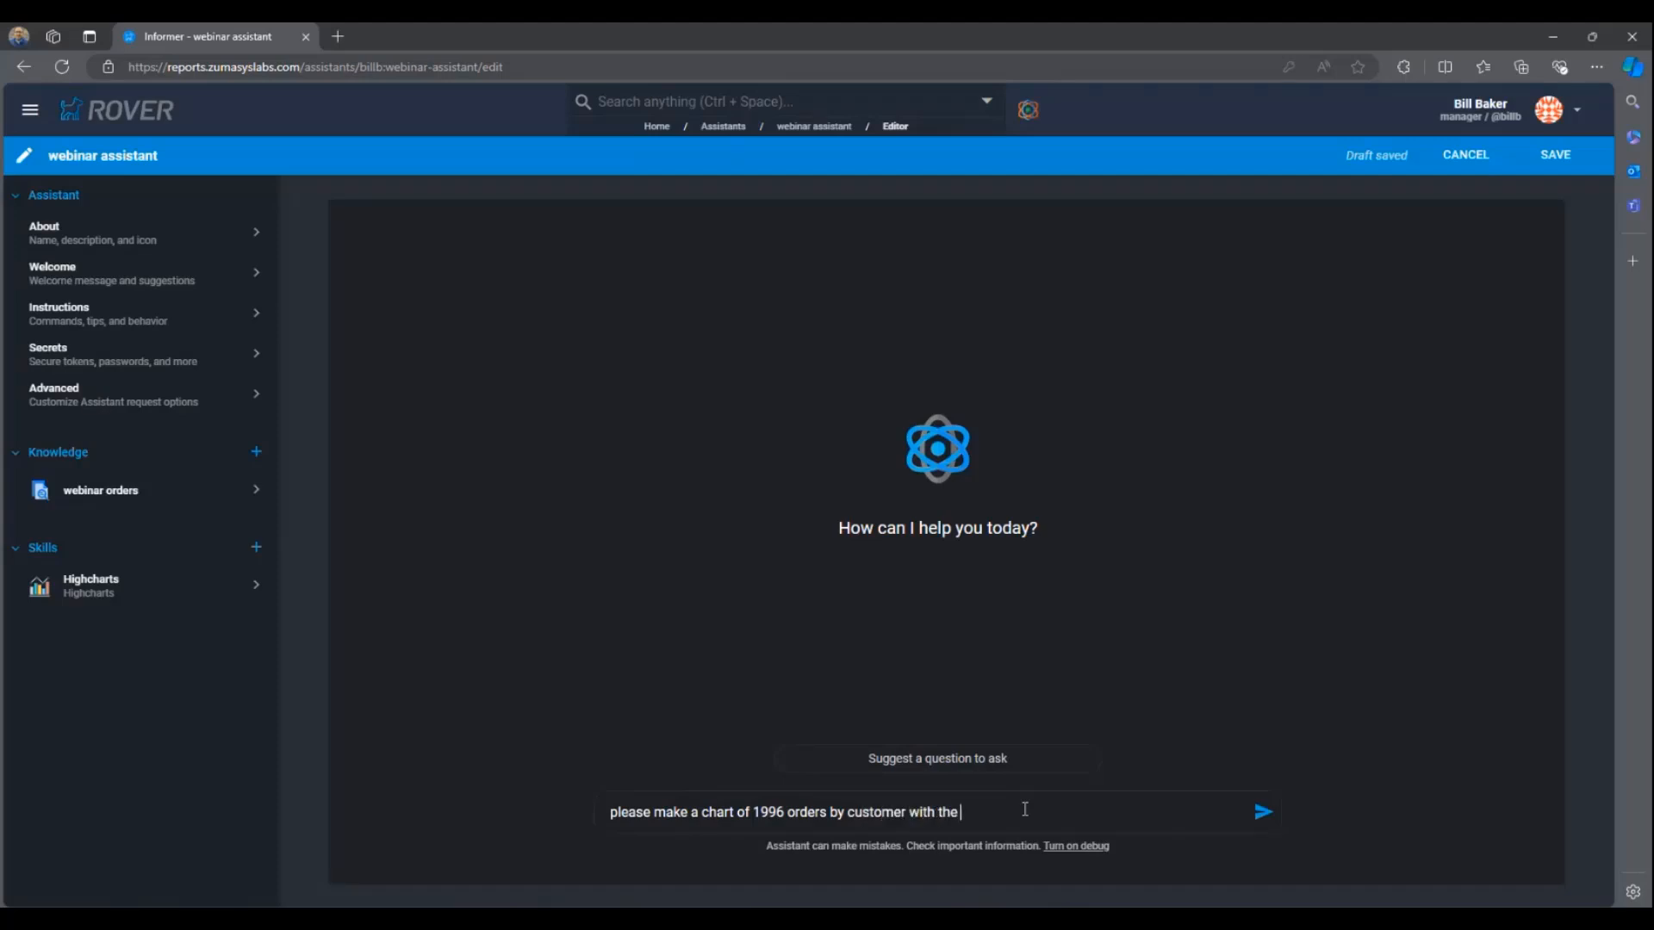
type("ext value")
key("Return")
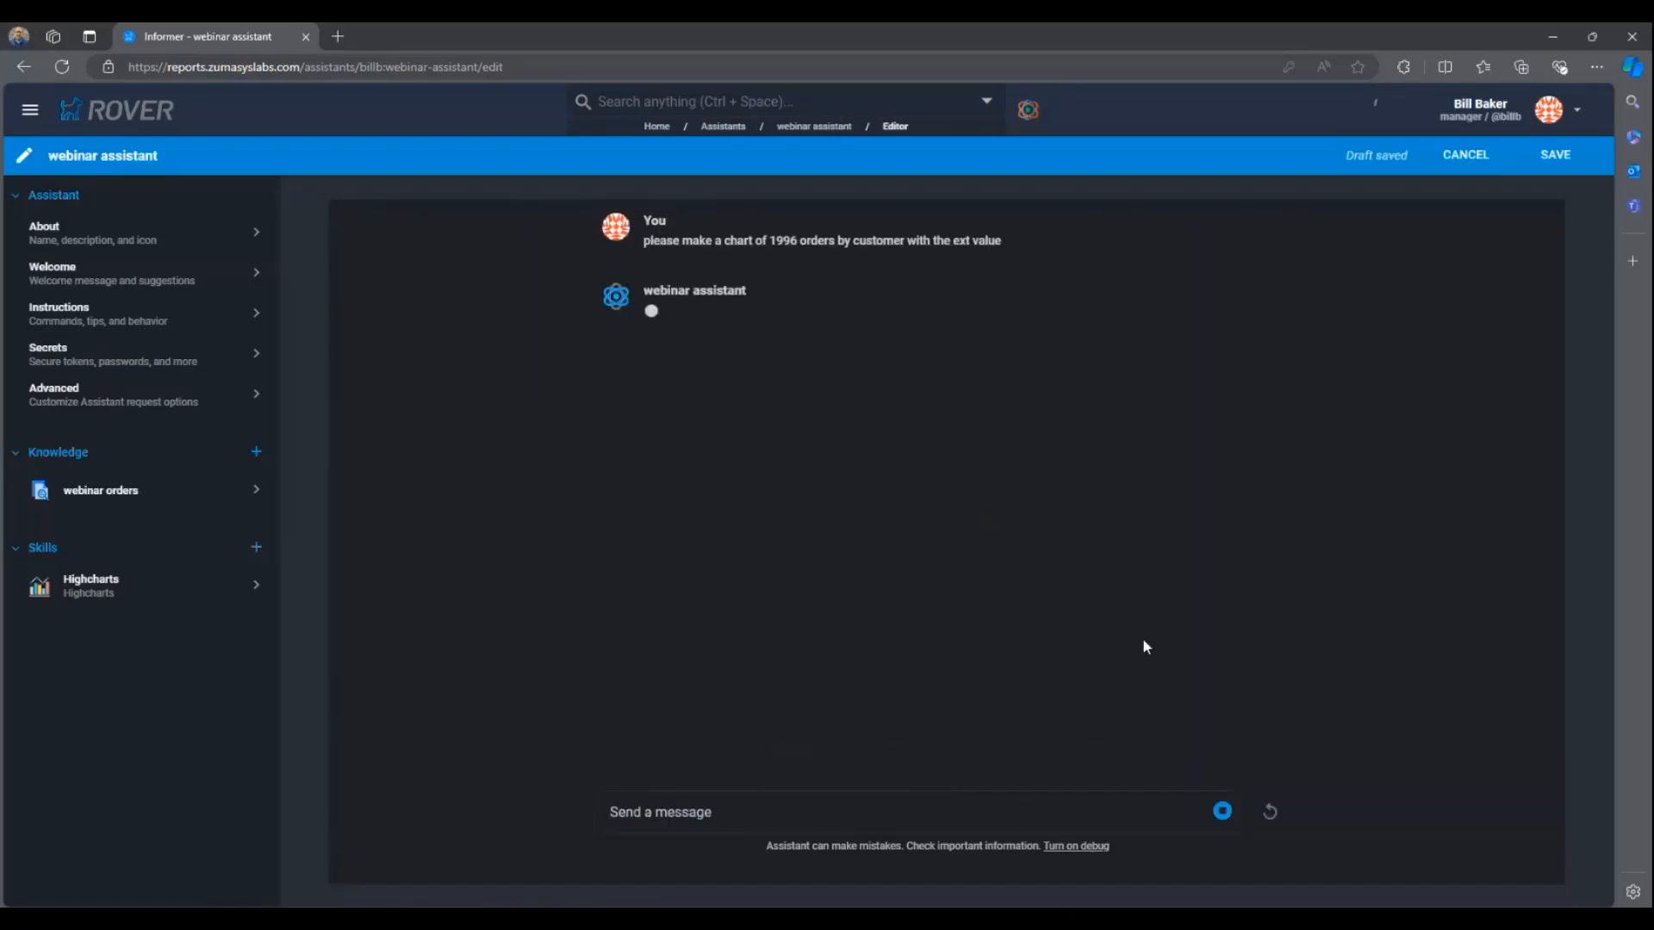